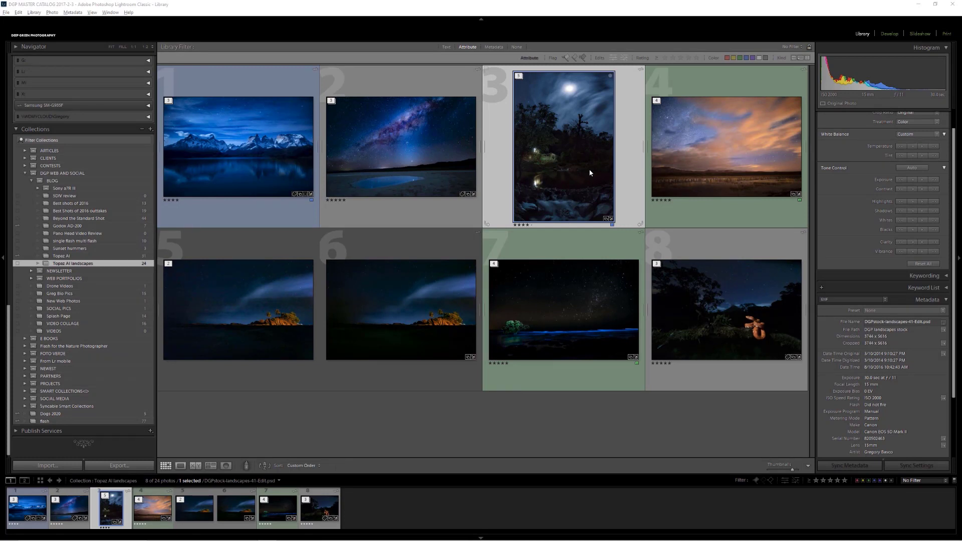
Browse the night landscapes in the collection, enlarging the moonlit river, the orange starry sky and the palm island photos
double_click(590, 173)
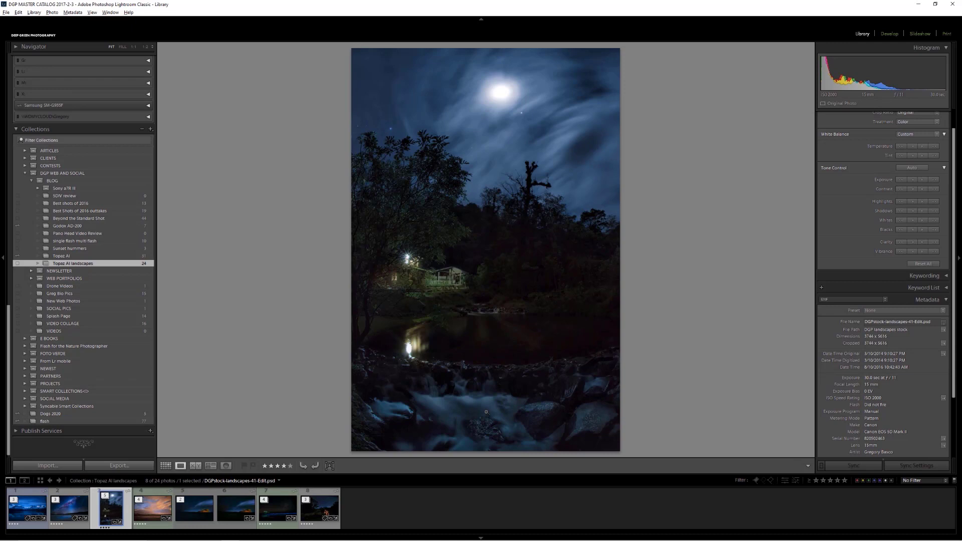
key("g")
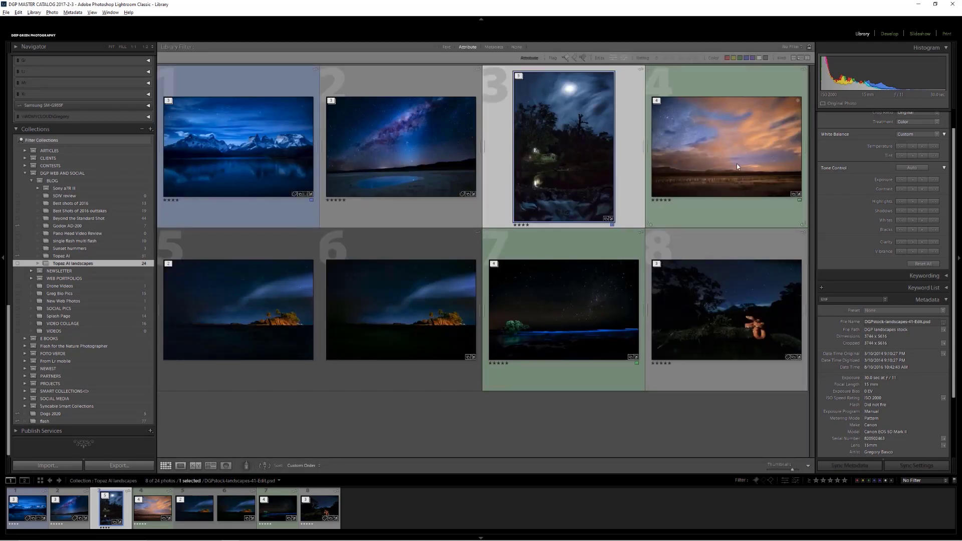
double_click(737, 165)
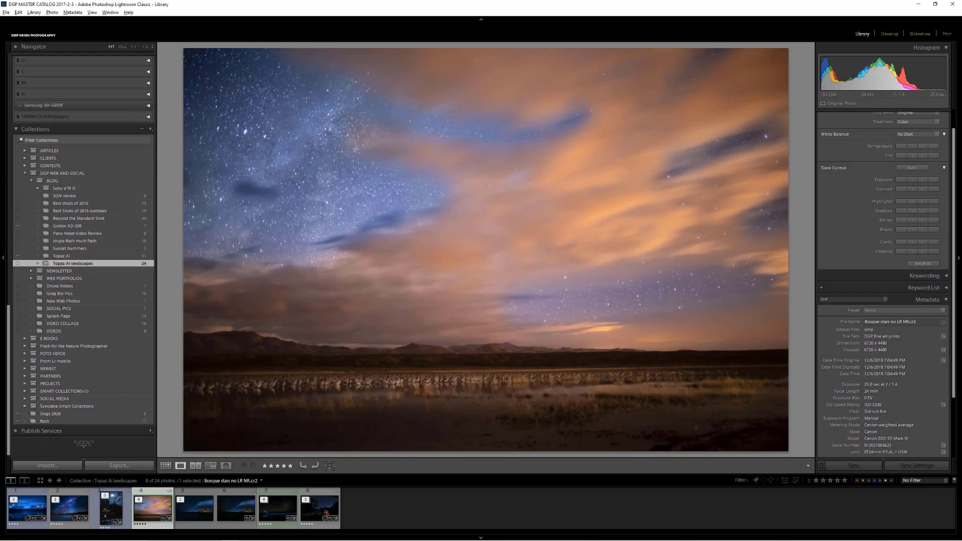
left_click(336, 381)
left_click(332, 414)
left_click(193, 512)
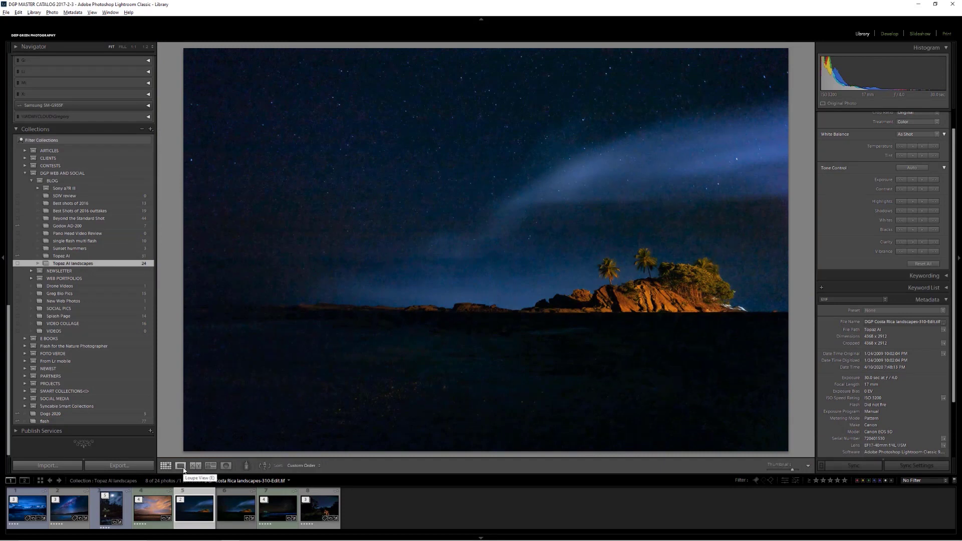
left_click(165, 465)
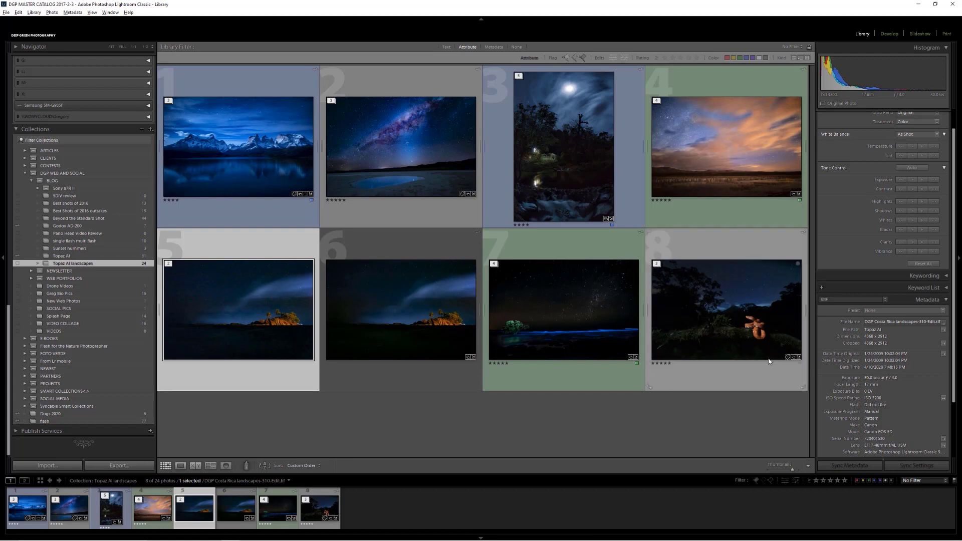
left_click(769, 344)
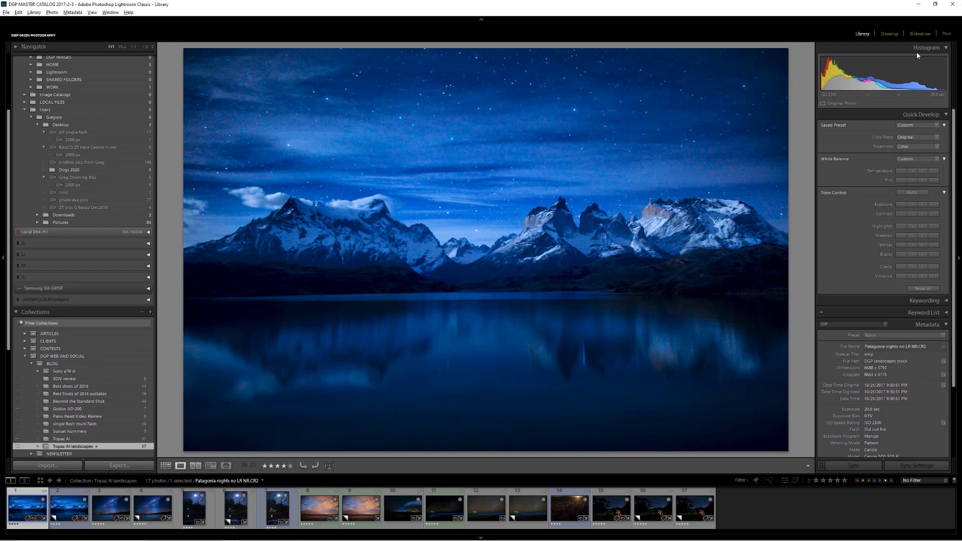
Bring the Patagonia nights photo into the Develop module and review its Basic and Detail settings
left_click(892, 35)
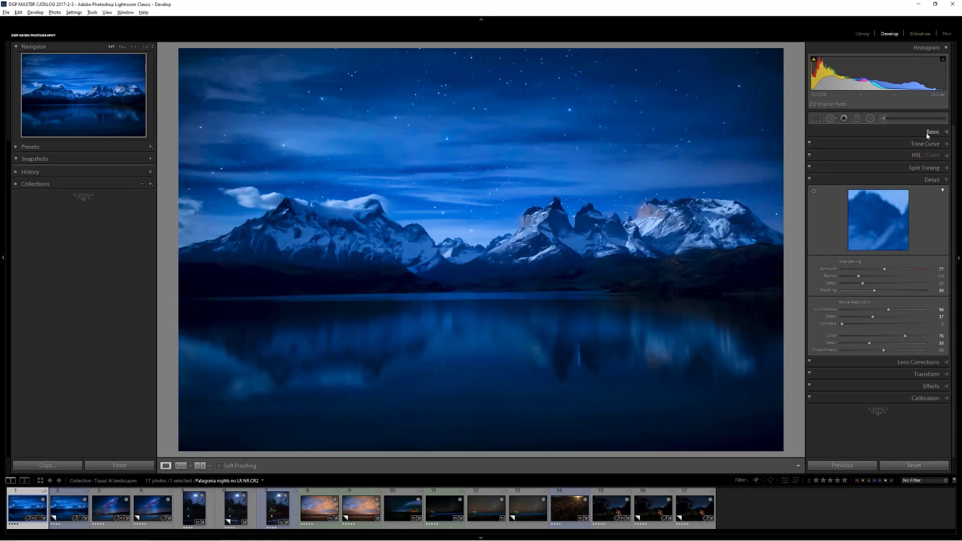
left_click(919, 133)
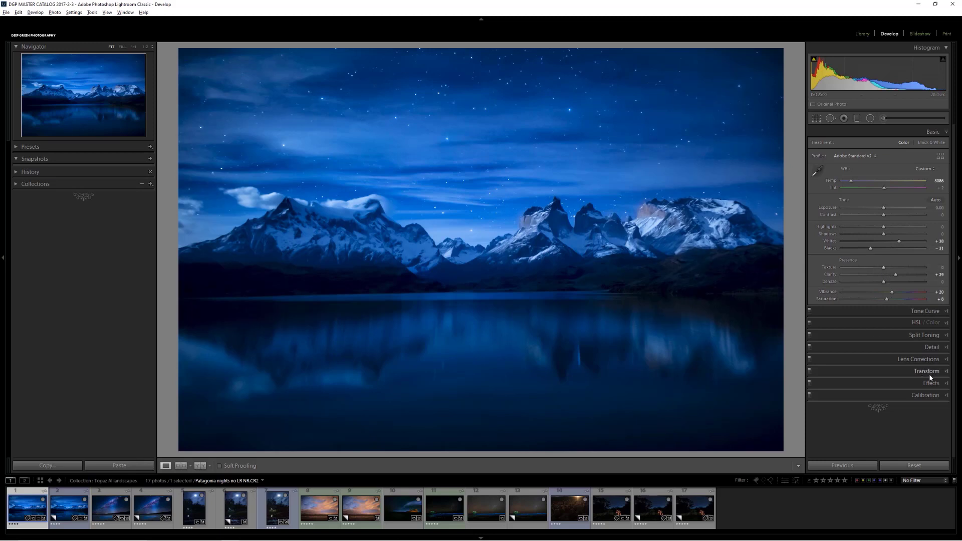
left_click(932, 347)
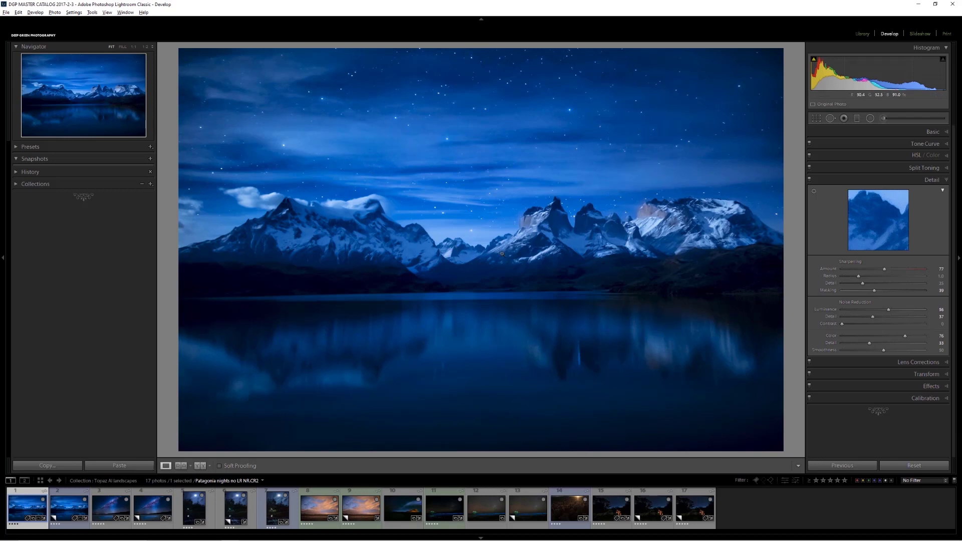
Examine the noise-reduced Patagonia photo at 1:1 around the mountain peaks and the starry sky
left_click(535, 231)
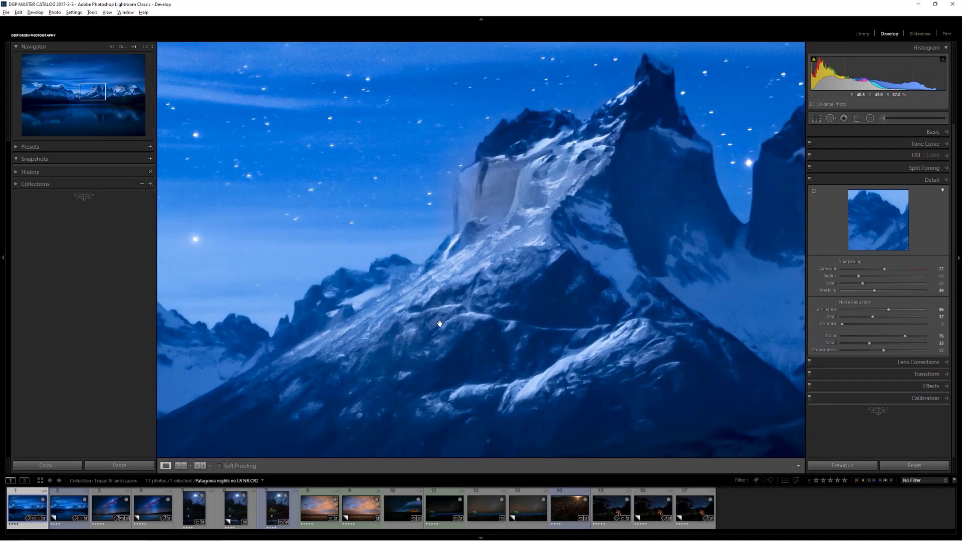
left_click_drag(570, 201, 445, 282)
left_click_drag(641, 239, 663, 338)
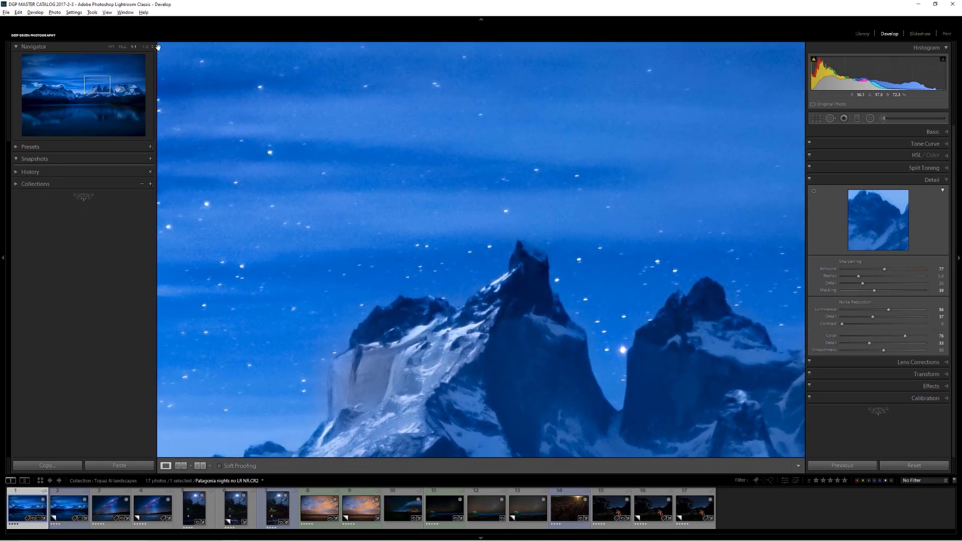
left_click_drag(293, 176, 413, 235)
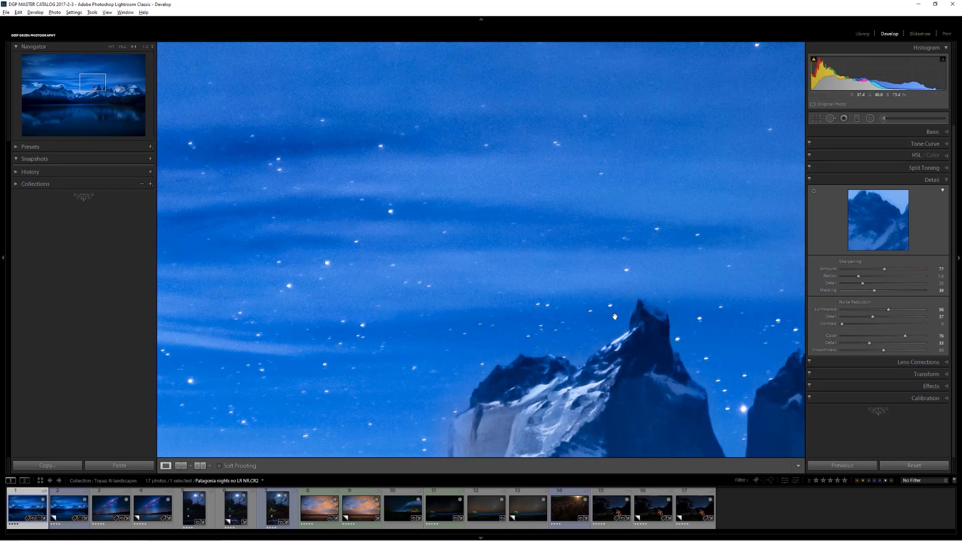
left_click(524, 290)
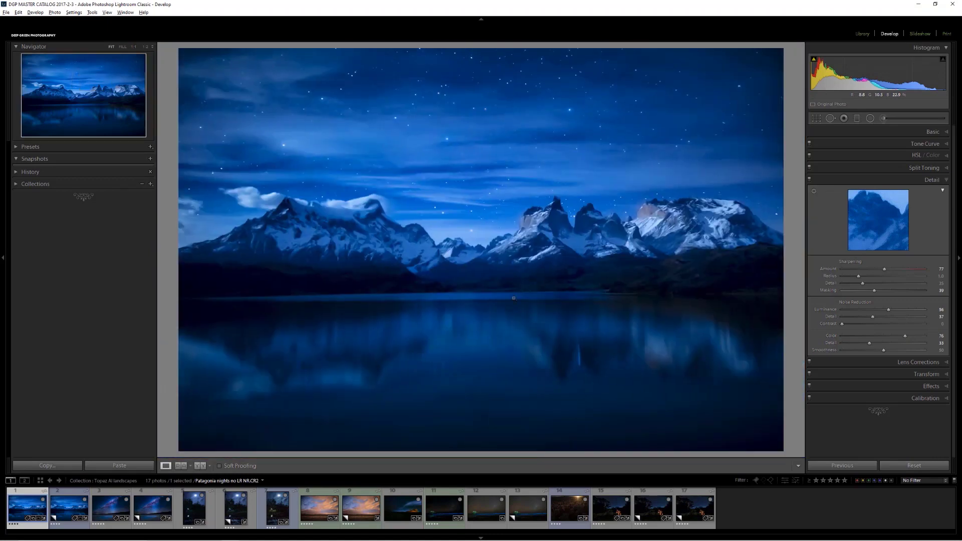
Set Luminance and Color noise reduction to 0 on the virtual copy of the Patagonia photo
left_click(61, 514)
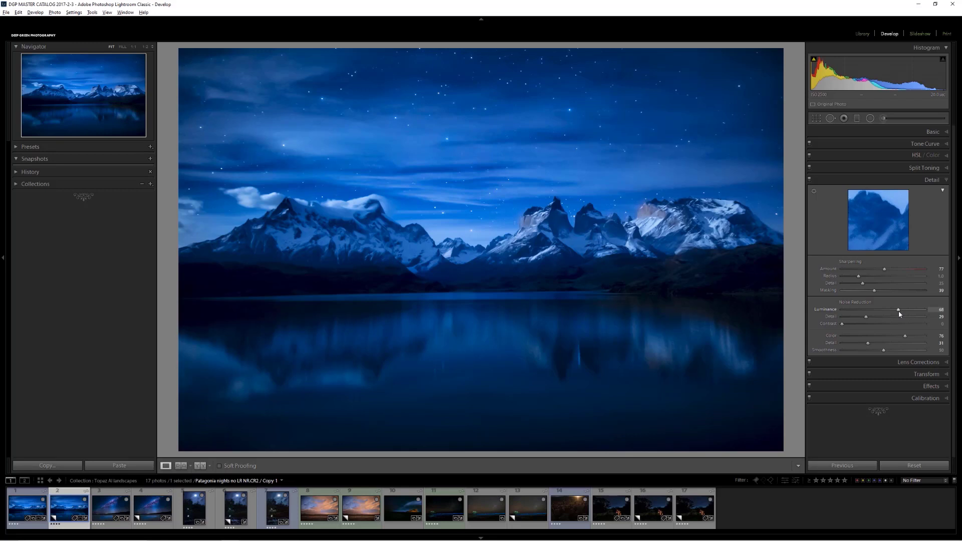
left_click_drag(898, 312, 833, 315)
left_click_drag(905, 336, 834, 336)
Examine the noise in the virtual copy at 1:1 across the sky, mountains and lake
left_click(479, 245)
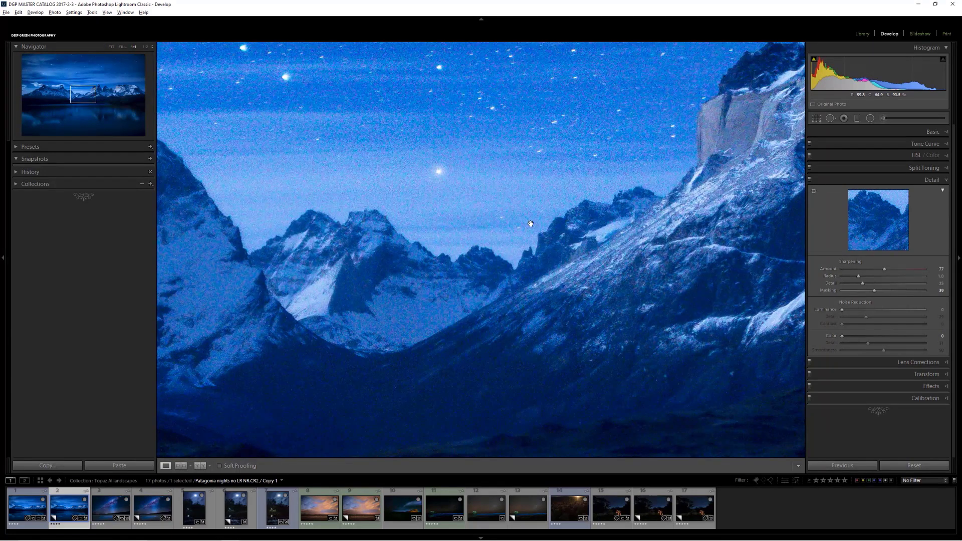
scroll(549, 190, "up", 4)
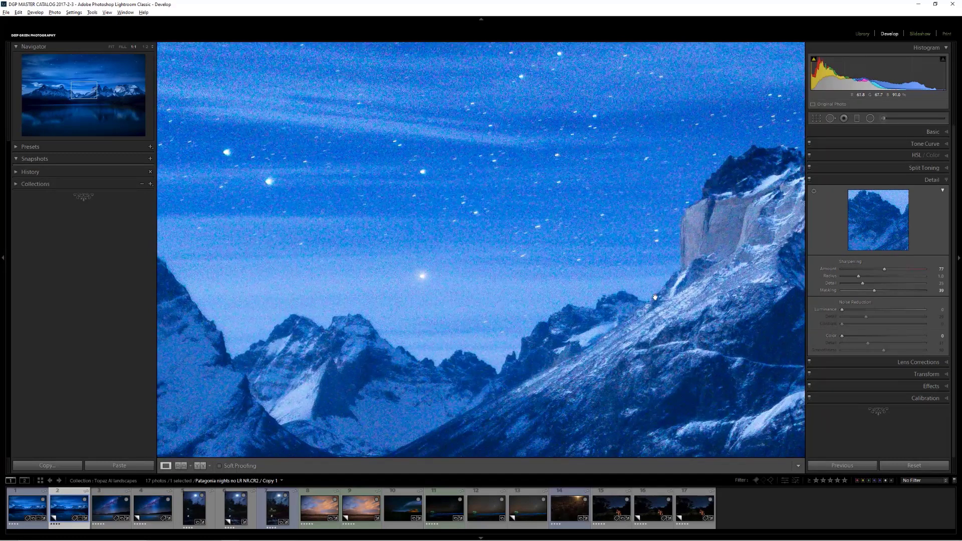
scroll(650, 248, "up", 3)
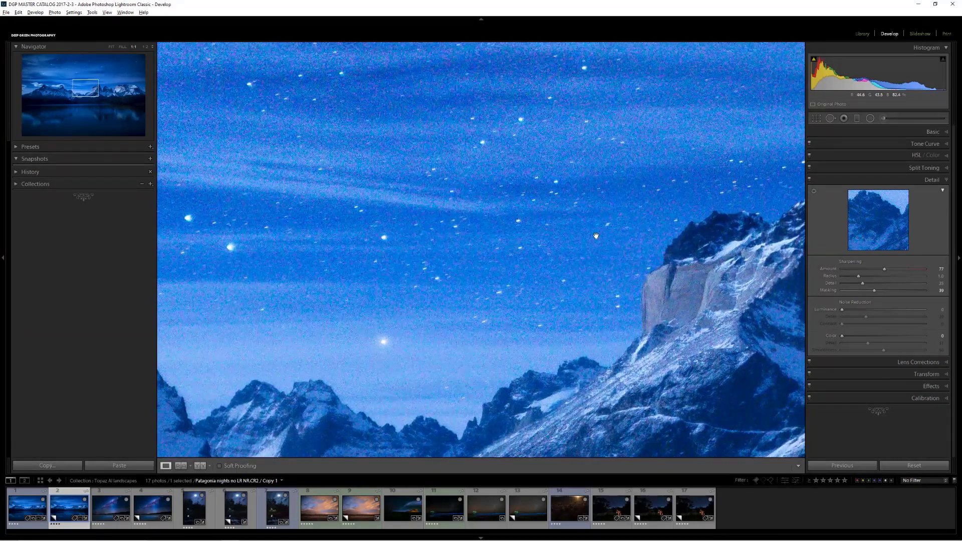
scroll(596, 236, "down", 15)
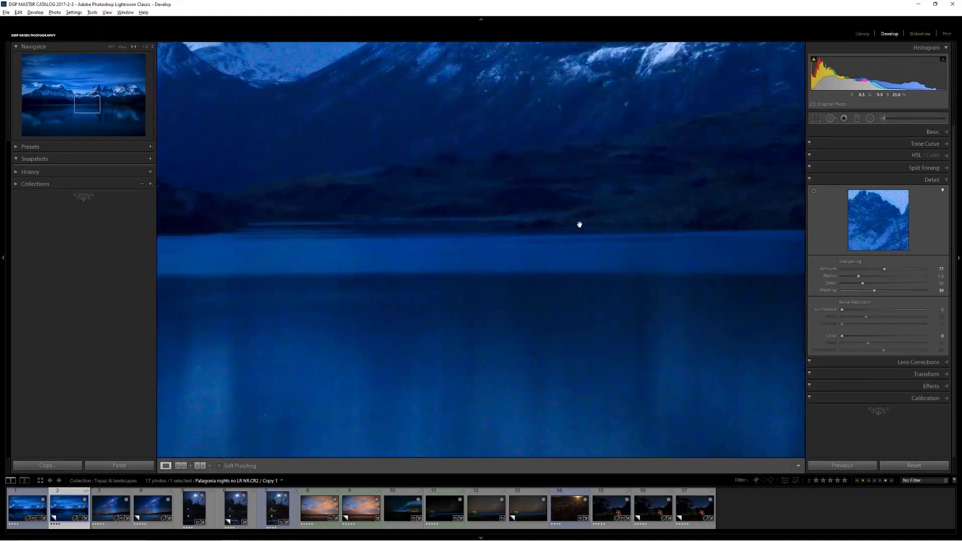
scroll(577, 273, "down", 2)
left_click(576, 322)
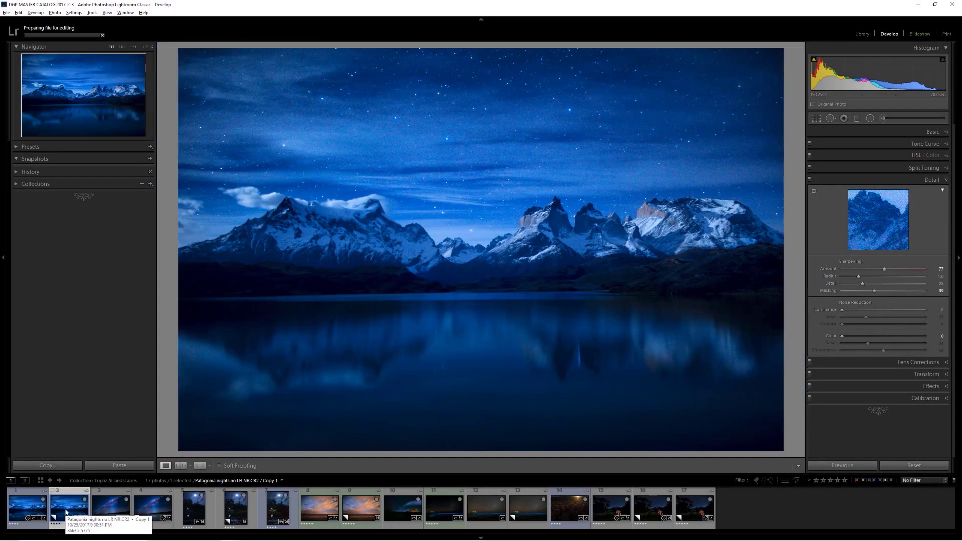
Send the virtual copy of the Patagonia photo to Topaz DeNoise AI for editing
right_click(66, 512)
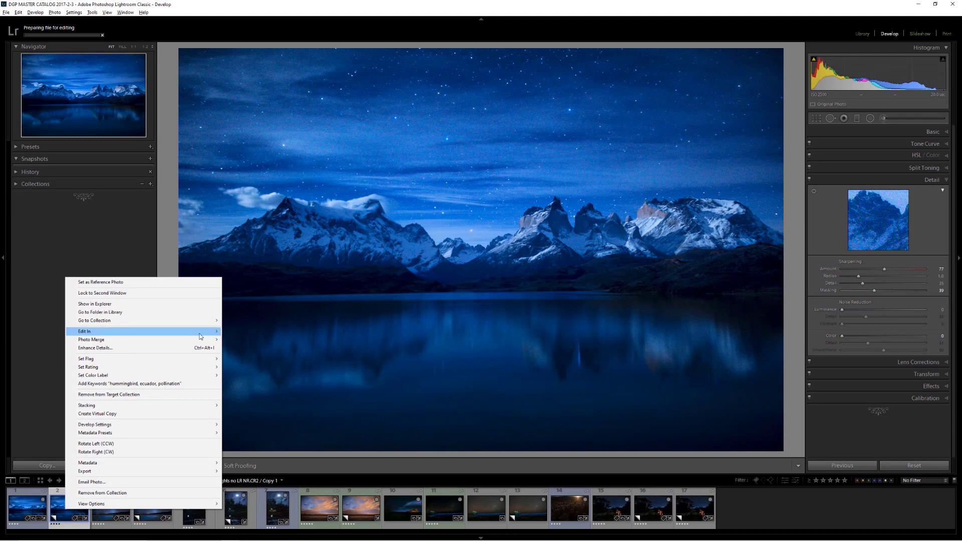
mouse_move(199, 337)
left_click(240, 332)
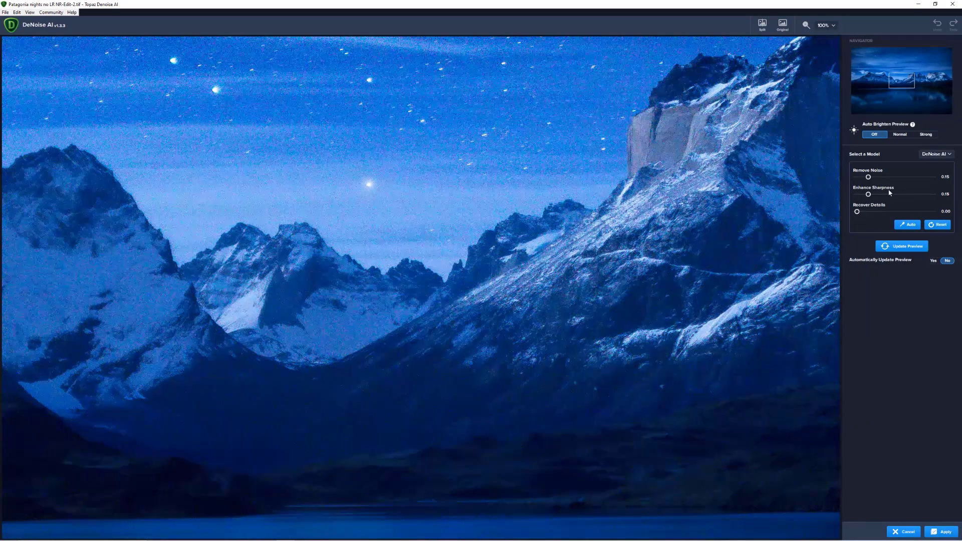
Apply the automatic noise and sharpness settings in DeNoise AI and update the preview
left_click(905, 229)
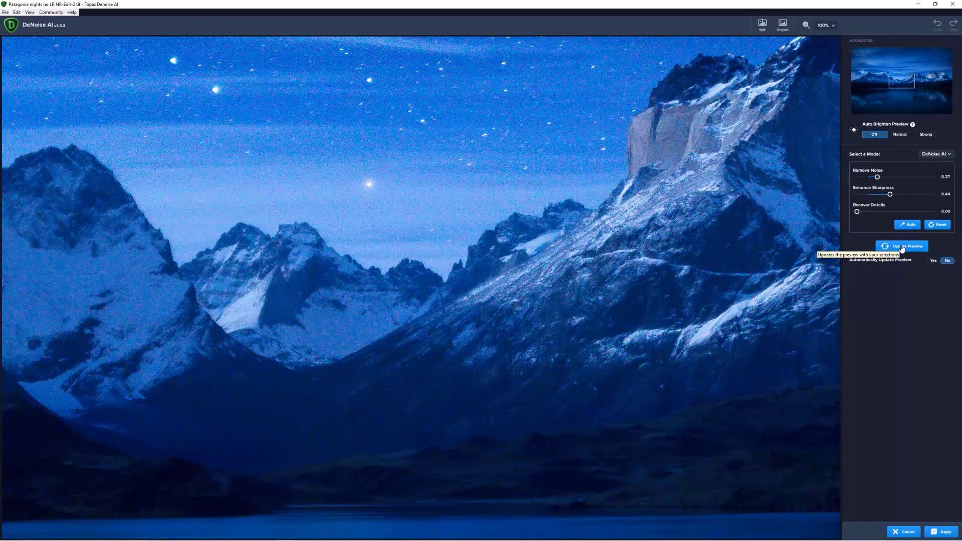
left_click(901, 246)
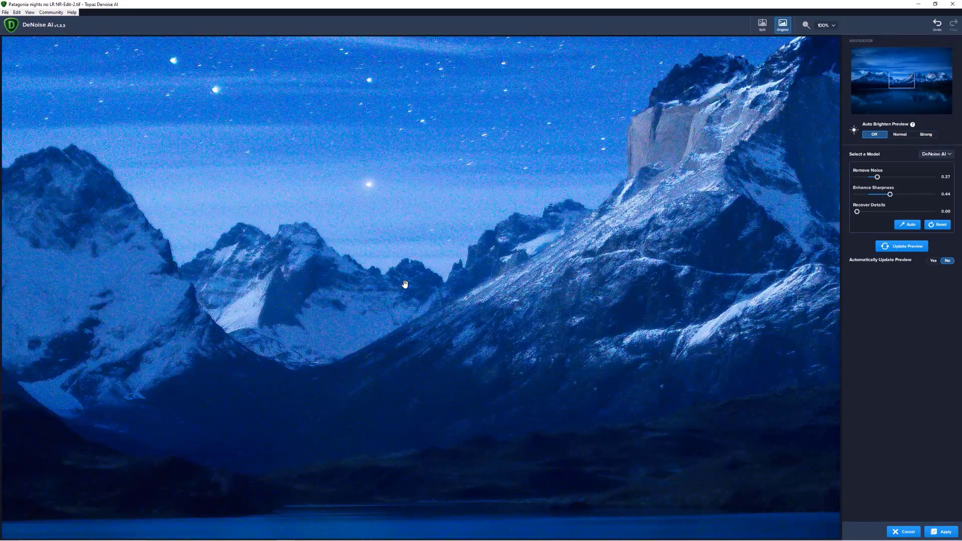
Compare the denoised preview with the original in split view around the stars and mountains
left_click_drag(406, 286, 507, 377)
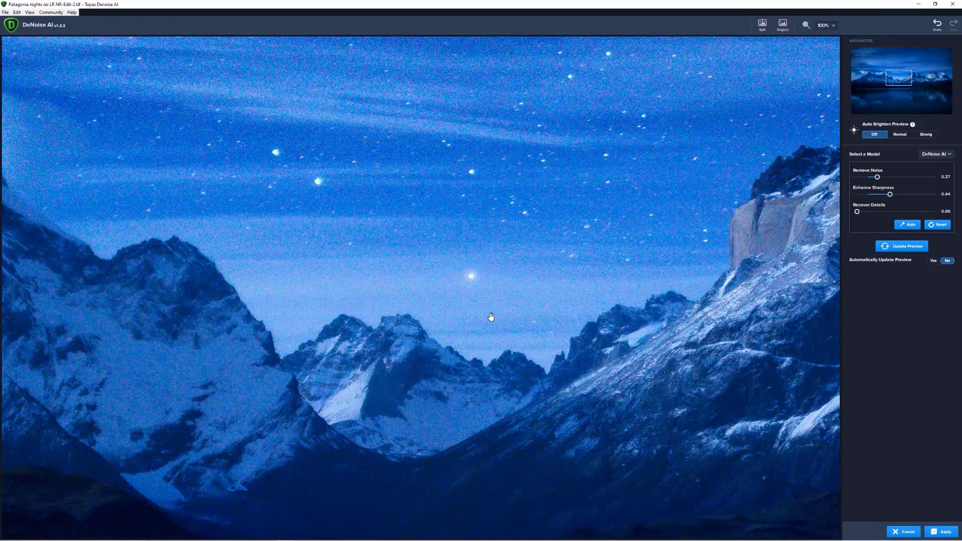
left_click(765, 28)
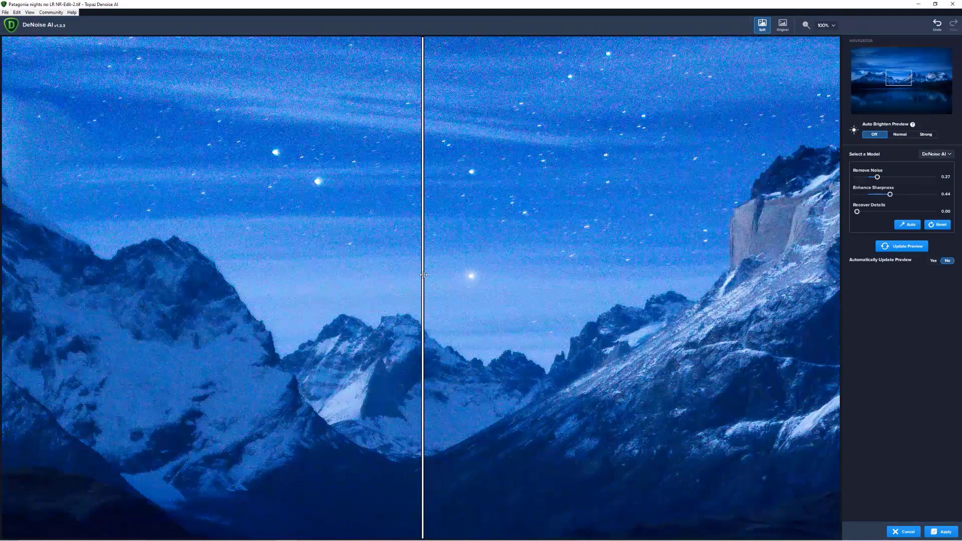
left_click_drag(423, 275, 500, 240)
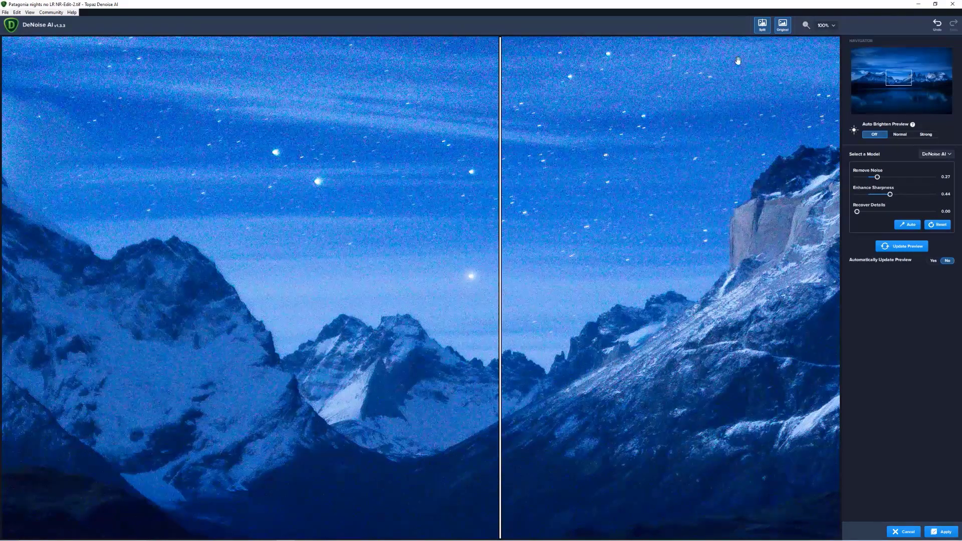
left_click(762, 31)
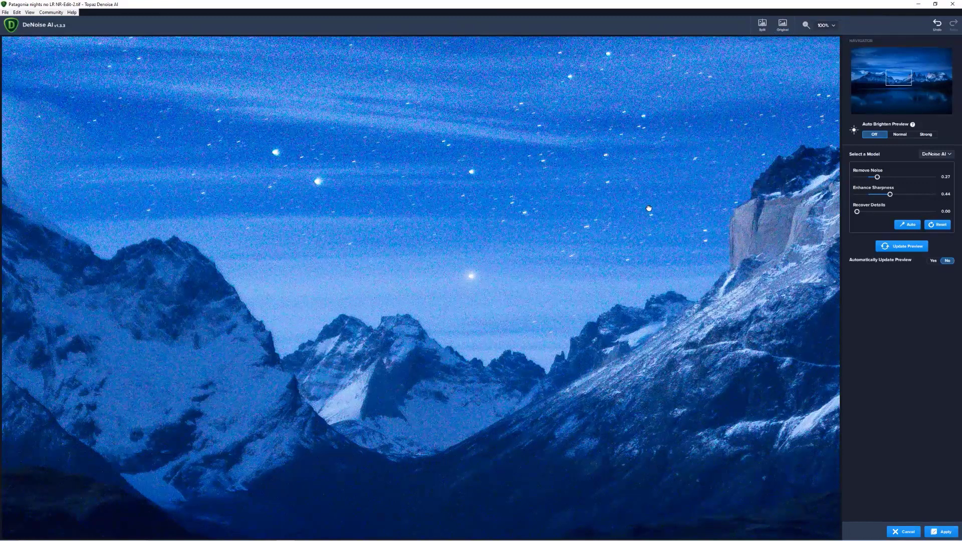
left_click_drag(409, 467, 387, 299)
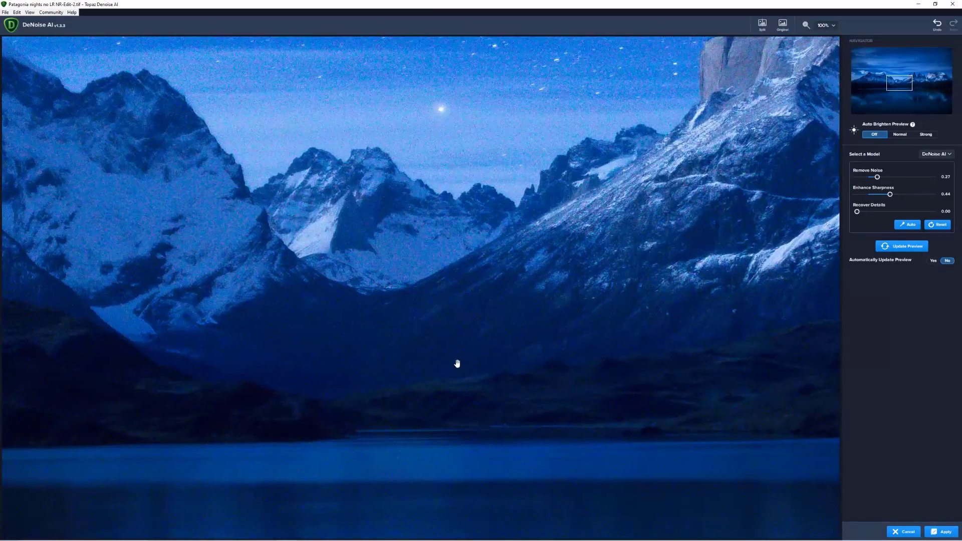
left_click_drag(455, 364, 499, 427)
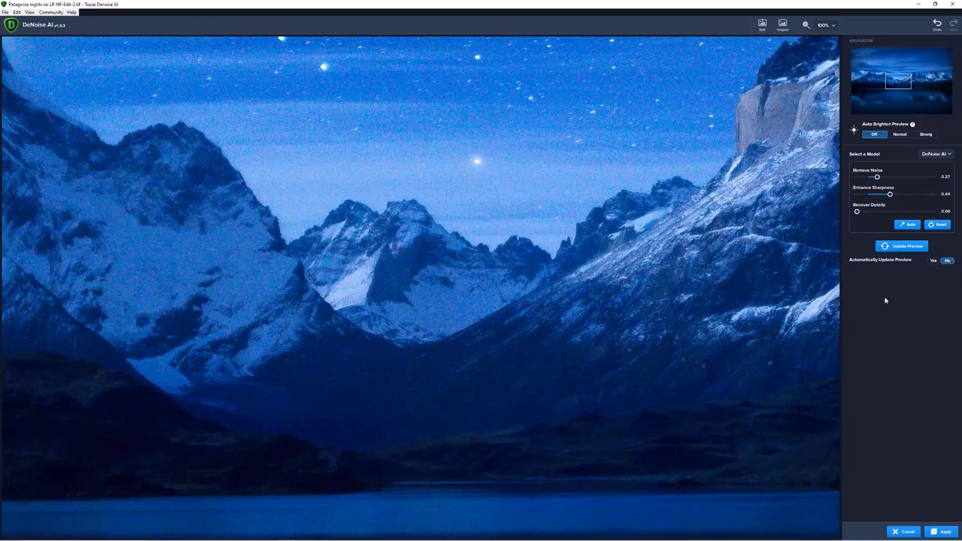
Update the preview for the current area and compare it with the original in the mountains and sky
left_click(899, 246)
left_click(590, 188)
left_click_drag(587, 203, 583, 387)
left_click(587, 251)
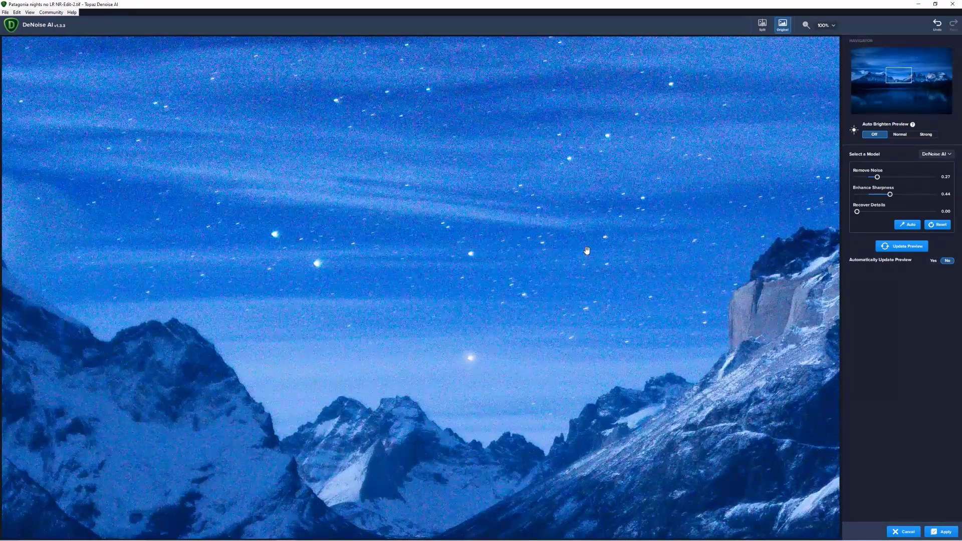
left_click(587, 251)
left_click(587, 251)
left_click(570, 362)
Set Remove Noise to 0.94 and Recover Details to 0.15, and update the preview
left_click_drag(877, 179, 918, 179)
left_click_drag(857, 212, 868, 211)
left_click_drag(917, 177, 928, 177)
left_click(890, 248)
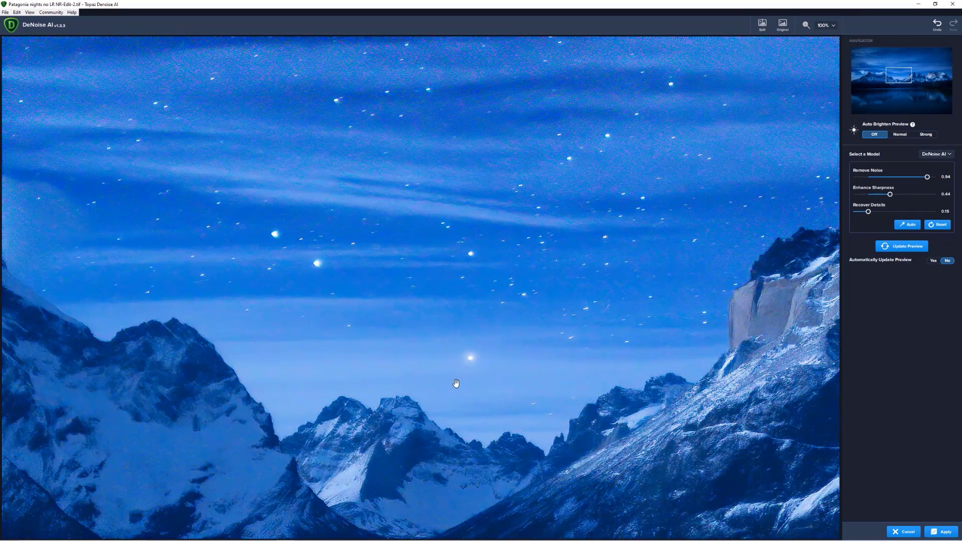
Compare the stronger noise reduction with the original over the stars and mountain ridge
left_click(523, 353)
left_click(523, 353)
left_click(533, 354)
left_click(533, 354)
left_click(533, 354)
Update the preview for the upper sky and compare its stars and clouds with the original
left_click_drag(296, 105, 426, 279)
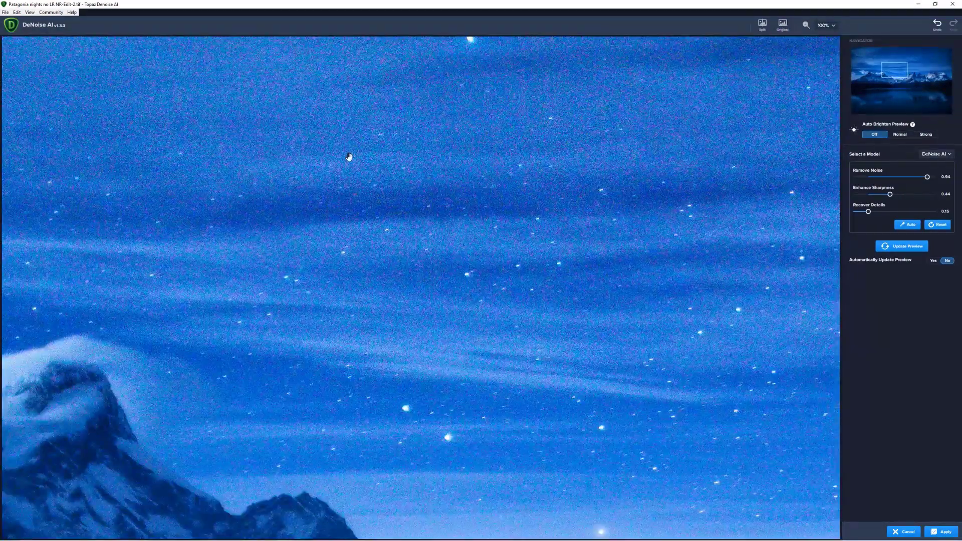
left_click_drag(365, 185, 364, 185)
left_click(908, 250)
key("space")
left_click(310, 157)
key("space")
left_click(318, 186)
left_click(317, 186)
left_click(318, 185)
Update the preview for the mountain base and lake, and compare it repeatedly with the original
left_click_drag(572, 474, 451, 183)
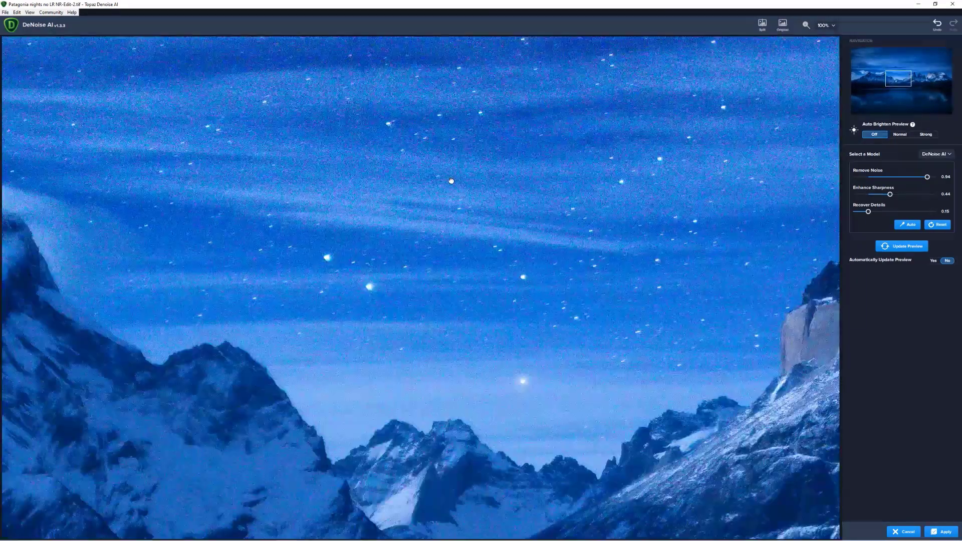
left_click_drag(530, 414, 506, 230)
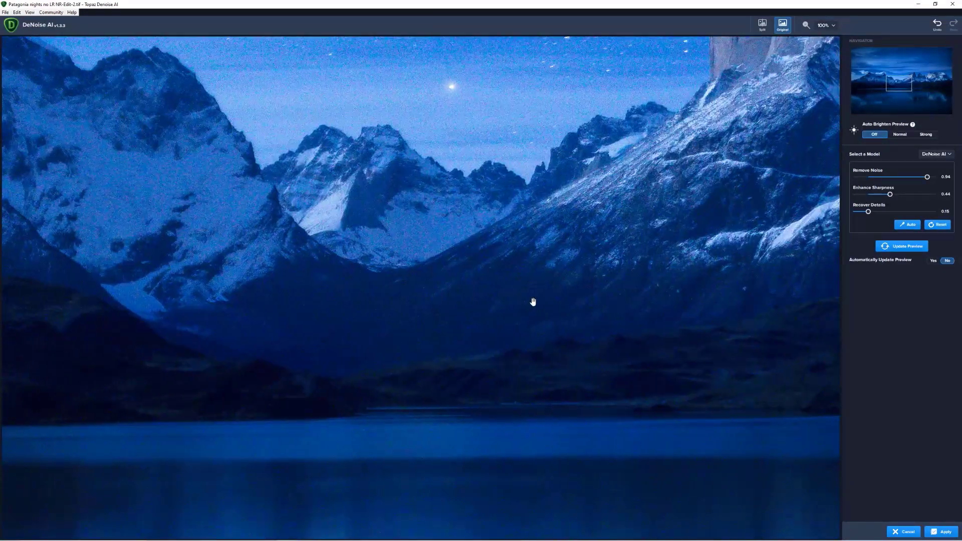
left_click_drag(517, 363, 471, 277)
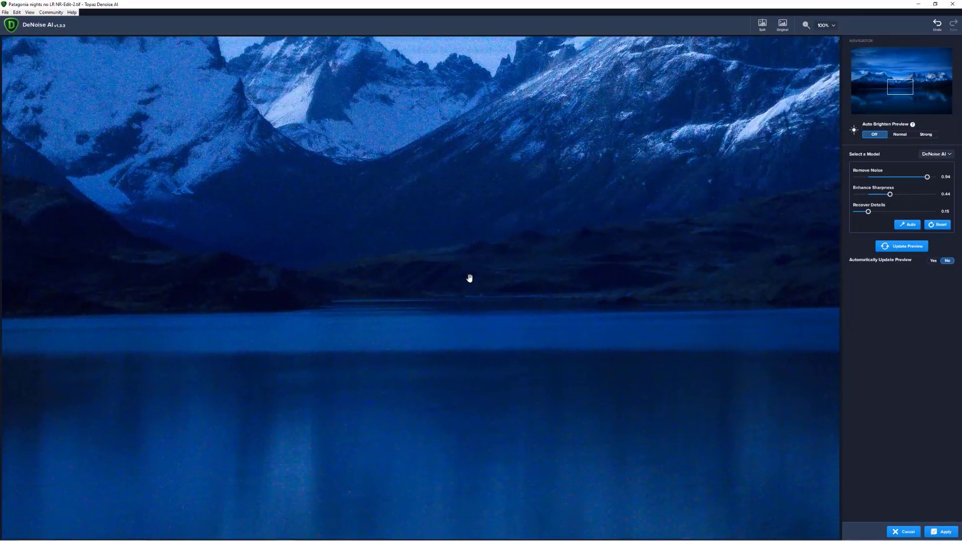
left_click(906, 247)
left_click(557, 211)
left_click(557, 211)
left_click(557, 211)
left_click(558, 212)
Update the preview for the snowy mountain slopes above the lake and compare it with the original
left_click_drag(633, 176, 599, 314)
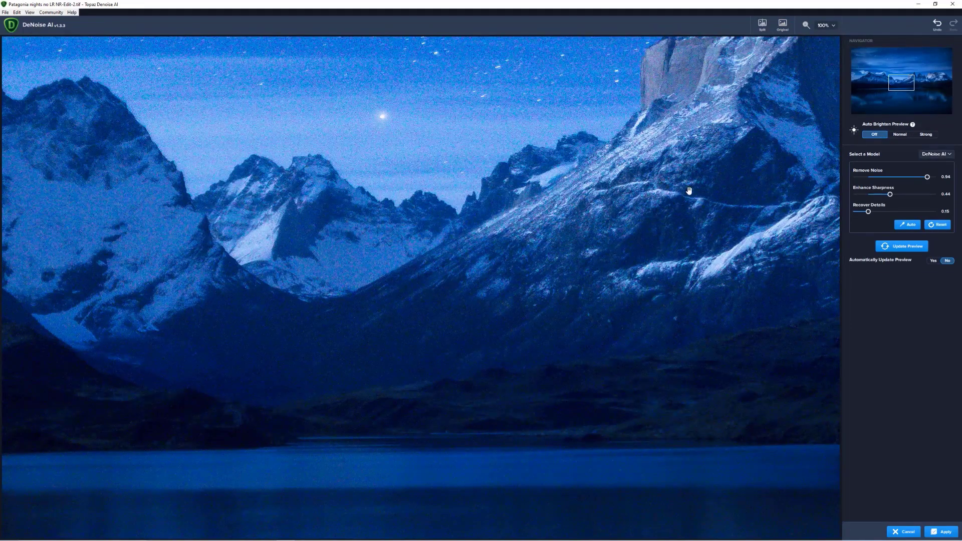
left_click(689, 191)
left_click(905, 250)
left_click_drag(656, 214, 656, 216)
Update the preview for the cloudy sky and the uppermost starry sky, comparing the result with the original
left_click_drag(467, 157, 610, 501)
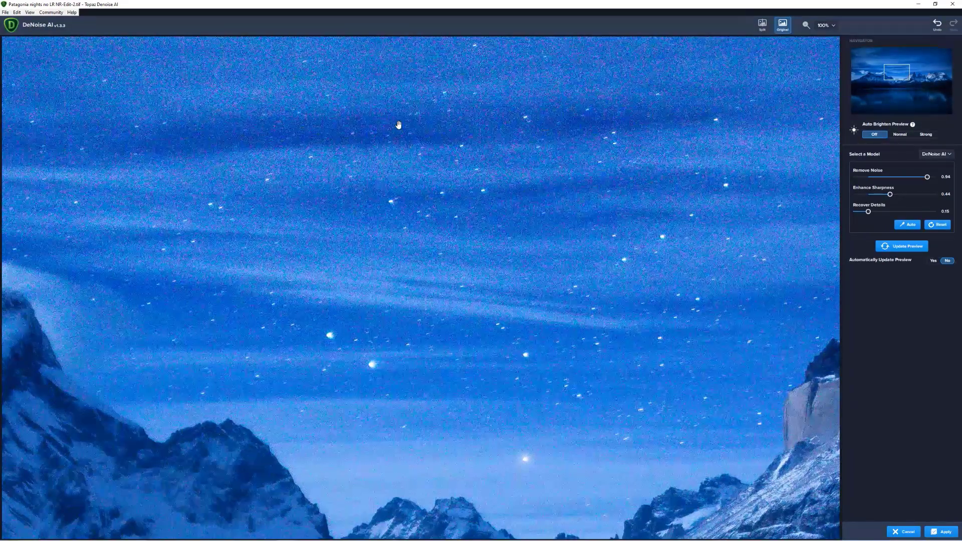
left_click(909, 247)
left_click_drag(891, 75, 886, 62)
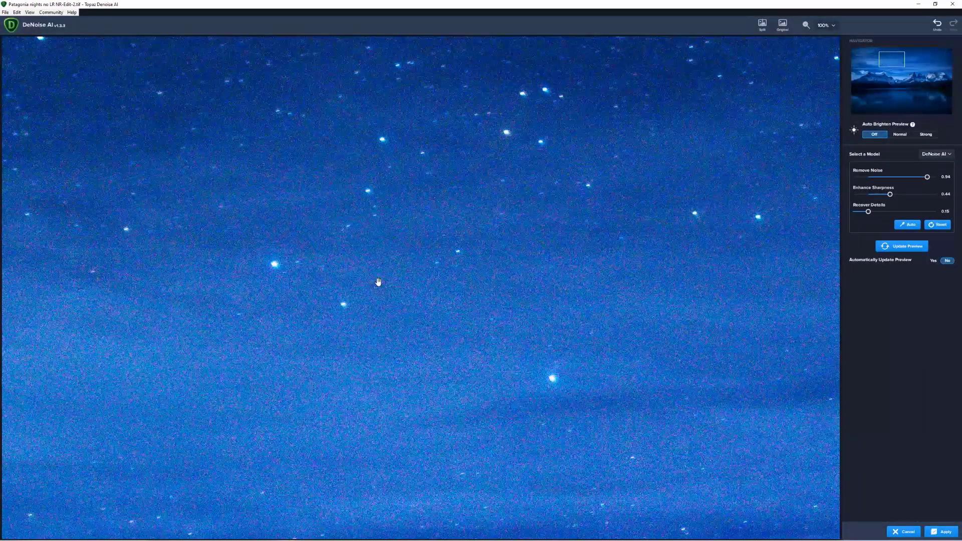
left_click(895, 248)
left_click(485, 215)
left_click(485, 216)
Apply the noise reduction and, back in Lightroom, tell the TIFF edits apart from the virtual copy among the Patagonia photos
left_click(939, 534)
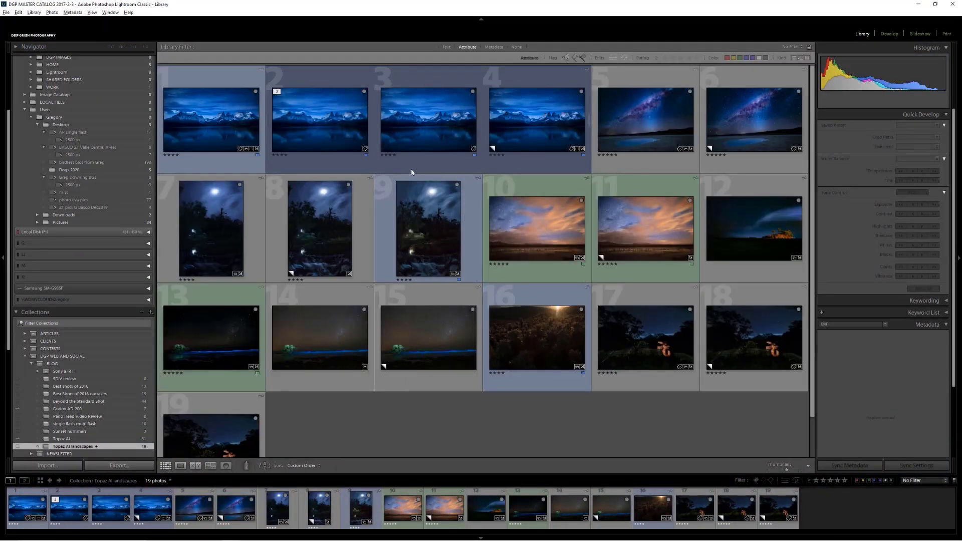
left_click(311, 147)
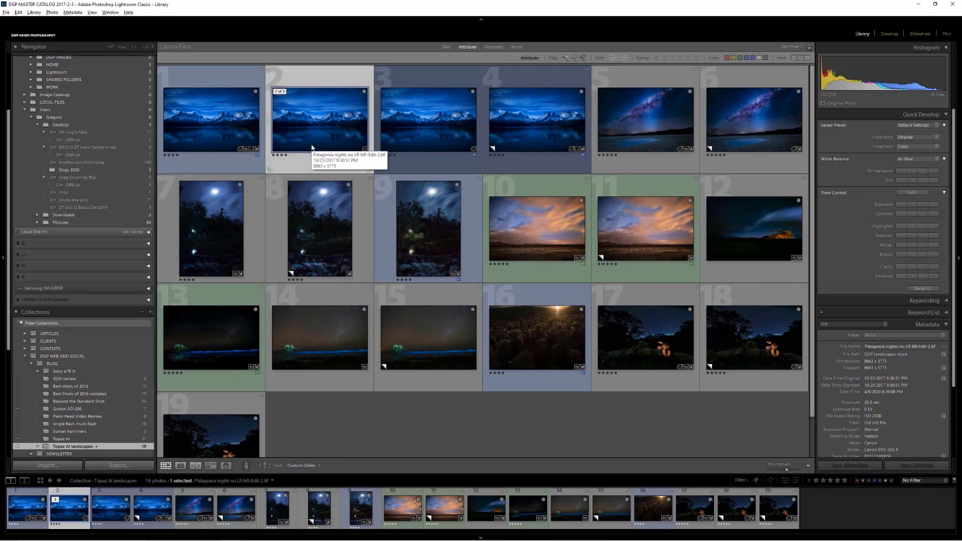
left_click(534, 145)
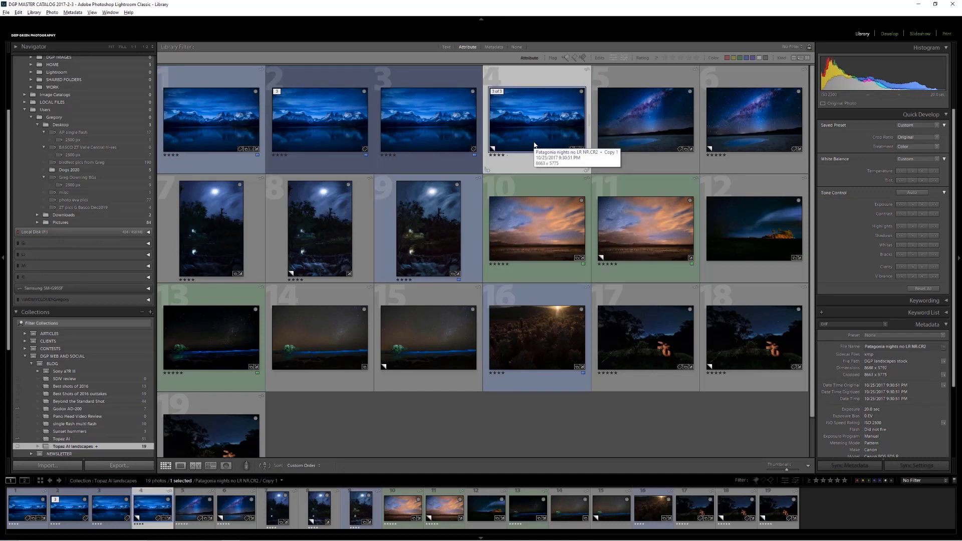
left_click(440, 145)
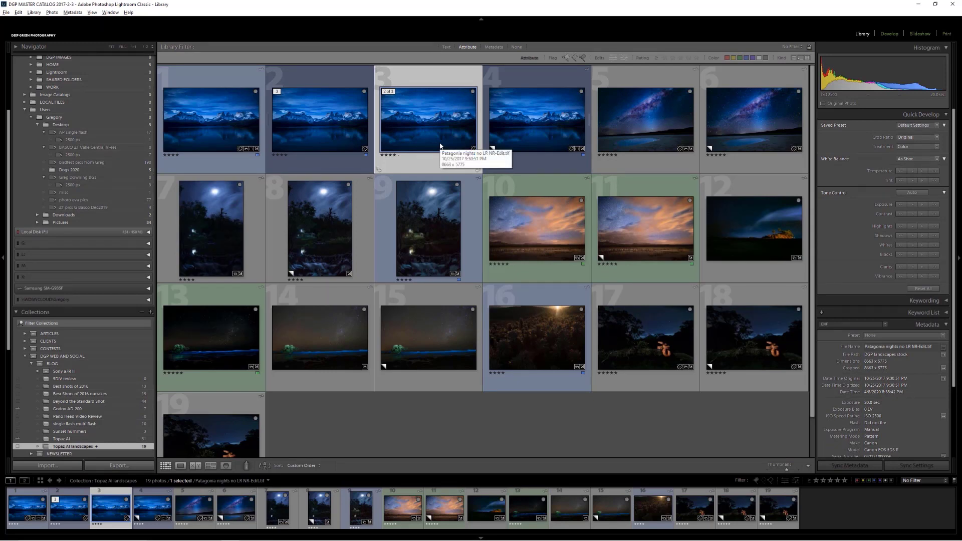
left_click(335, 150)
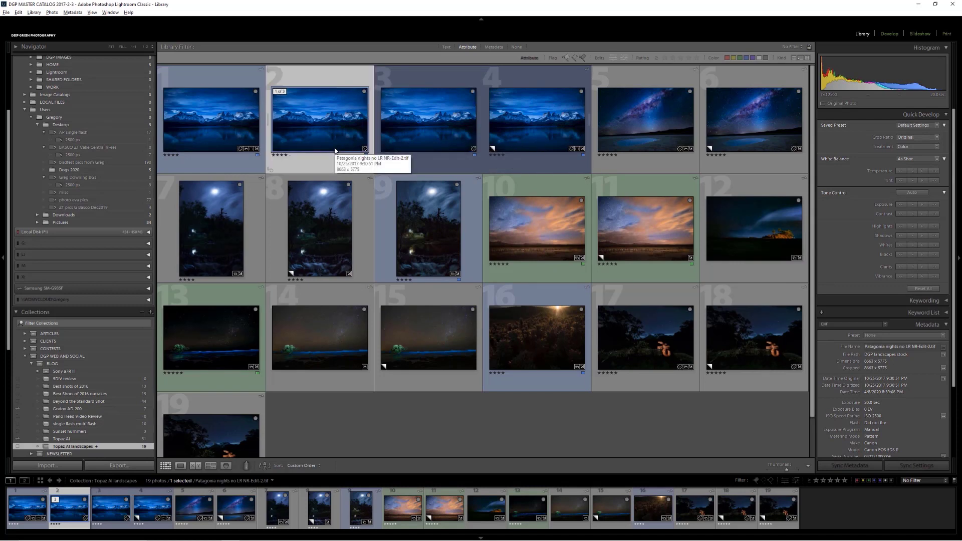
Remove the earlier edit "Patagonia nights no LR NR-Edit.tif" from the collection
left_click(407, 143)
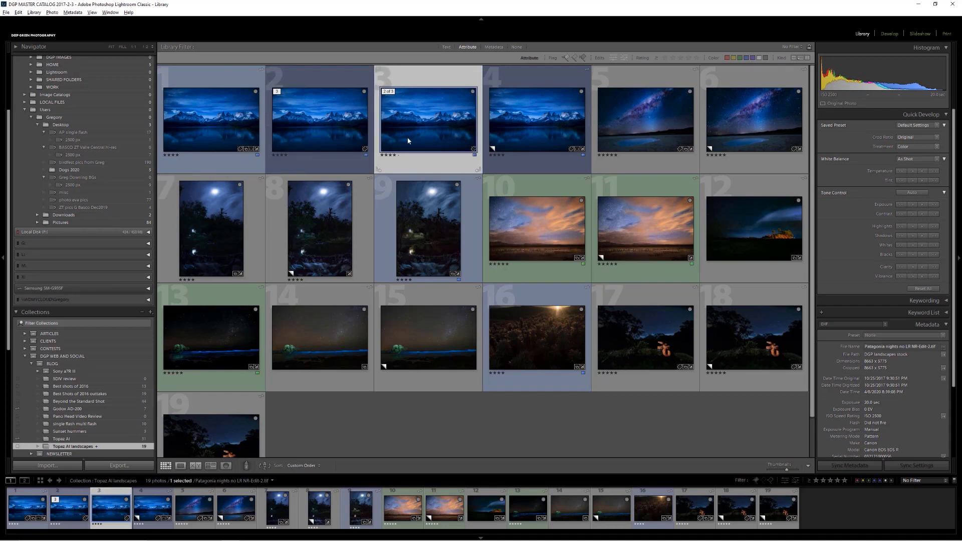
right_click(408, 141)
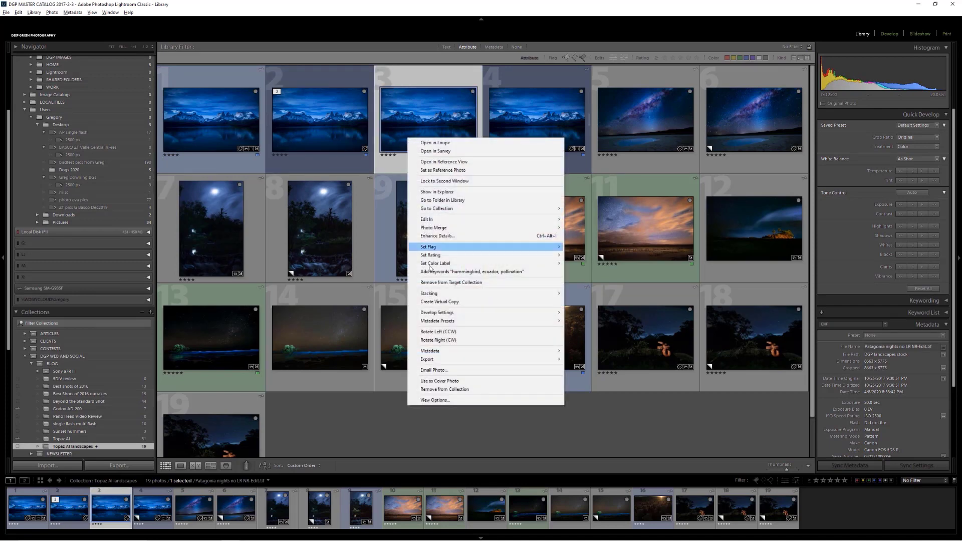
left_click(451, 389)
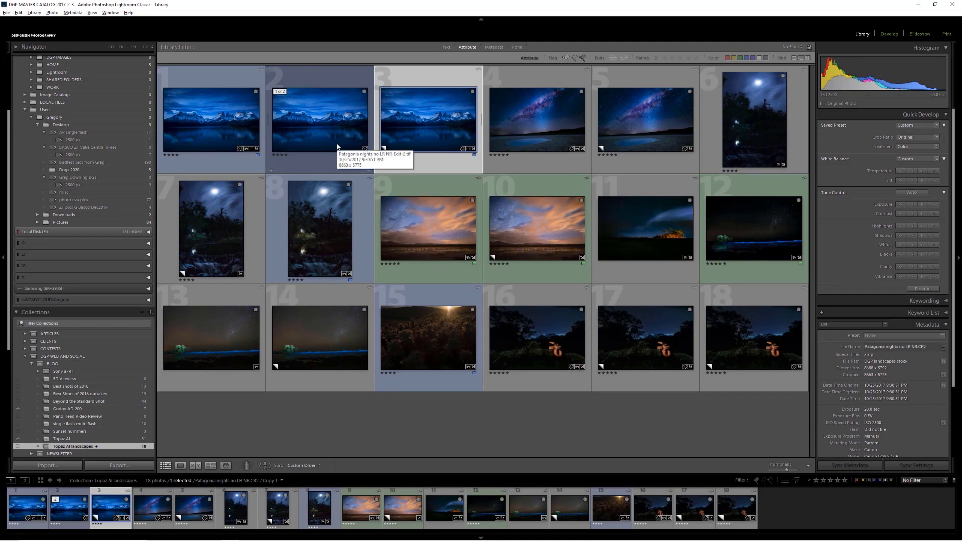
Open "Patagonia nights no LR NR-Edit-2.tif" in Loupe view and examine the noise in its starry sky at 1:1
left_click(337, 146)
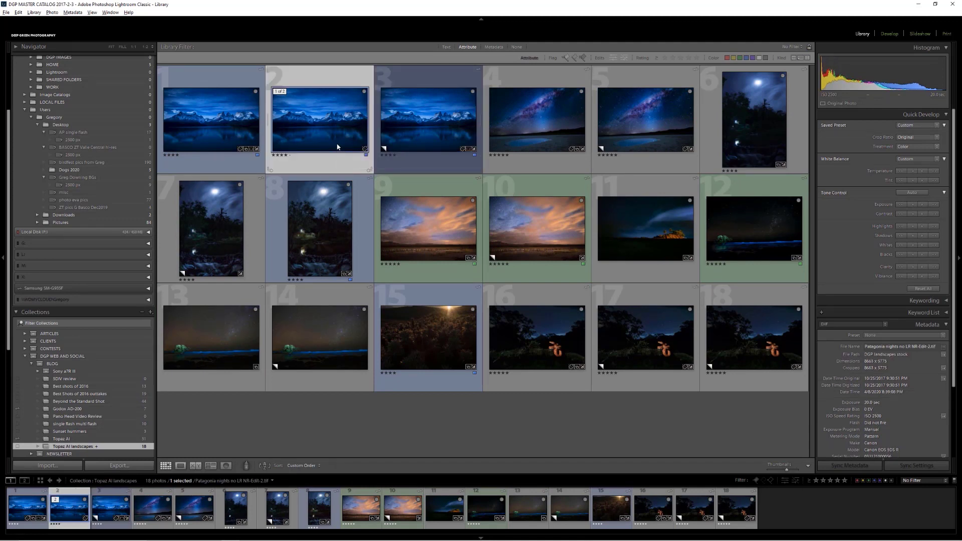
double_click(336, 147)
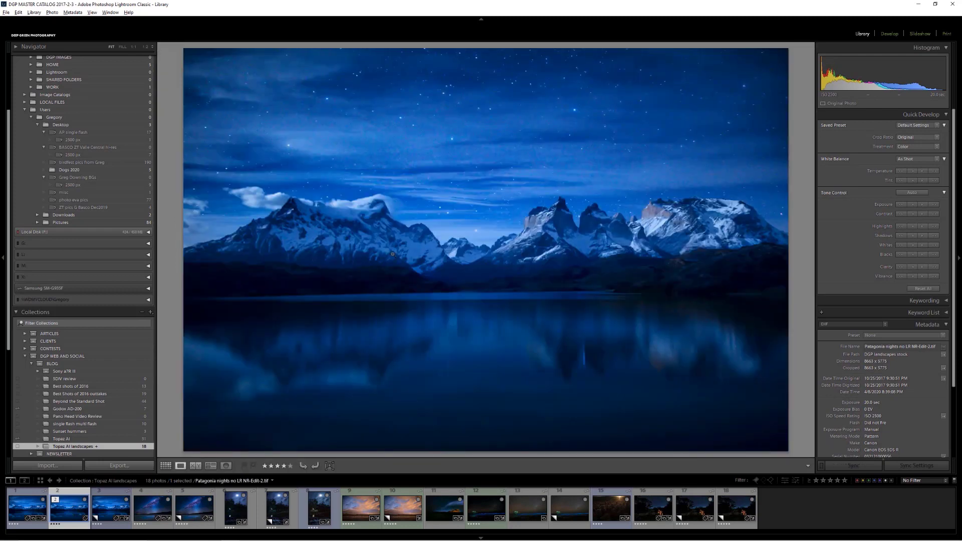
left_click(457, 170)
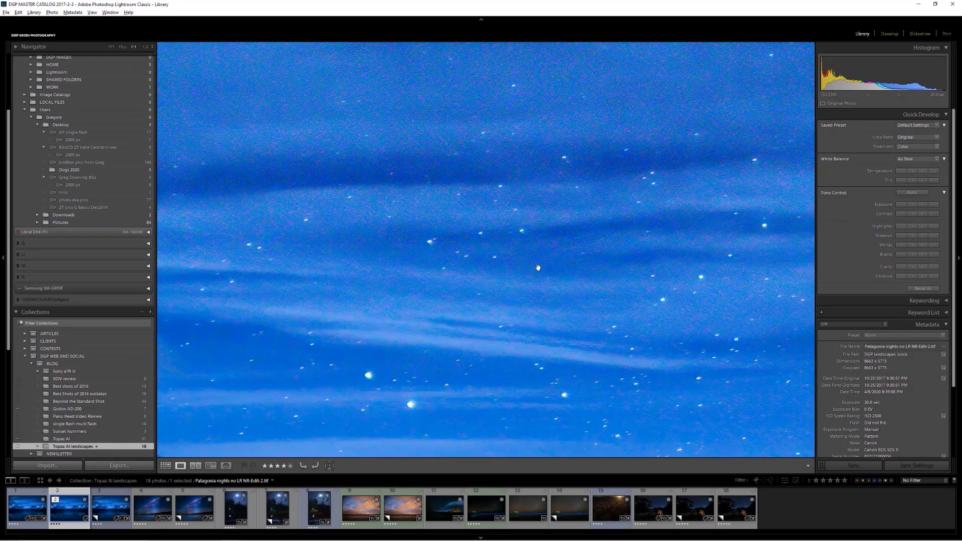
left_click_drag(494, 160, 562, 382)
left_click_drag(507, 179, 541, 335)
left_click_drag(530, 218, 543, 369)
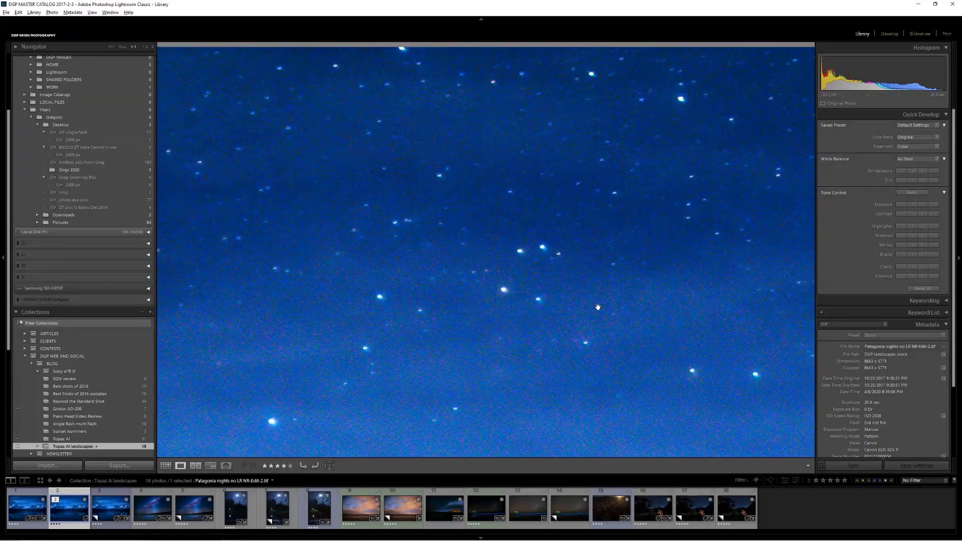
left_click_drag(608, 339, 444, 54)
left_click_drag(580, 338, 506, 171)
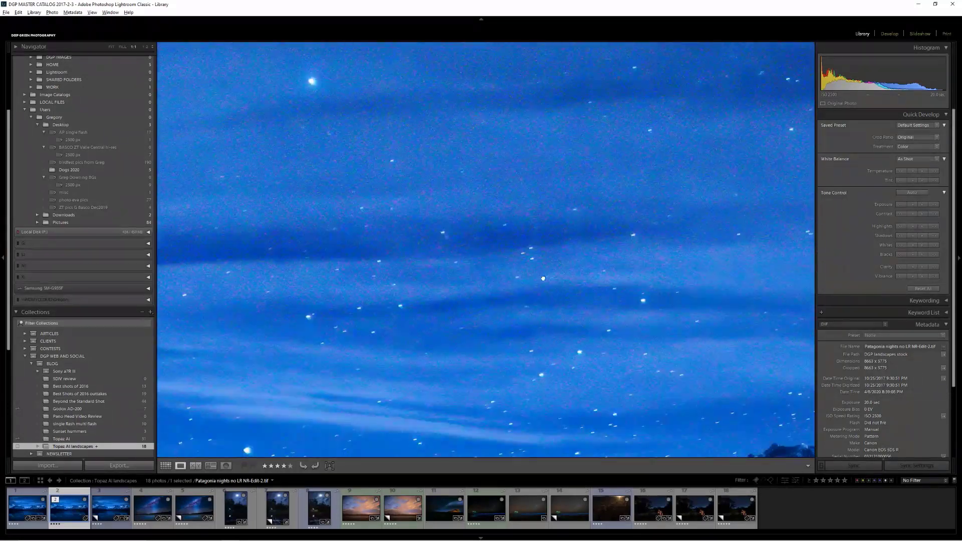
left_click_drag(552, 303, 613, 390)
left_click_drag(550, 165, 612, 300)
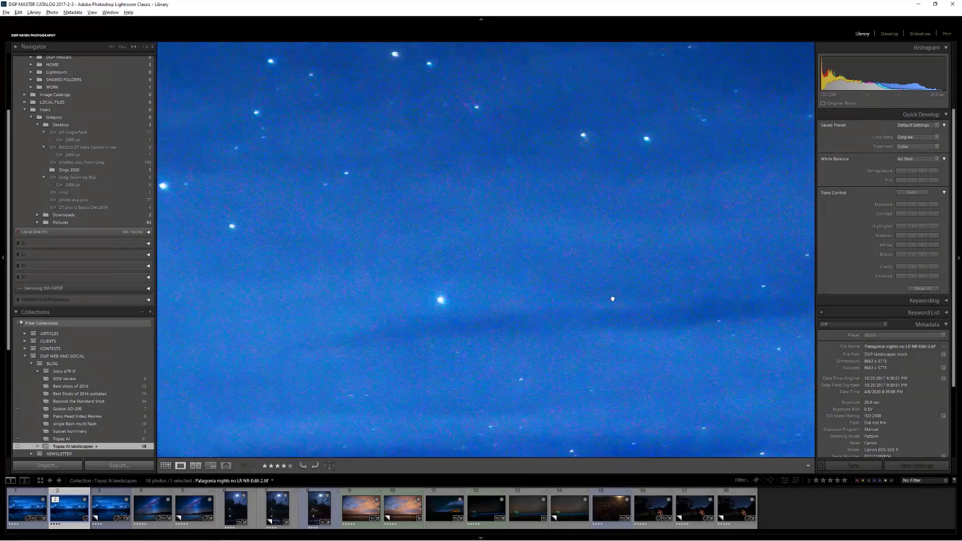
left_click(306, 106)
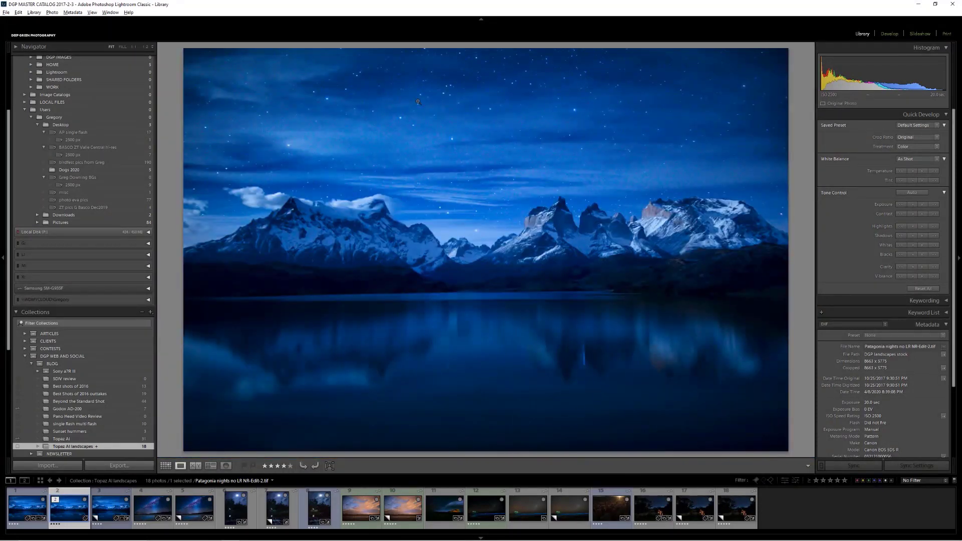
Examine the denoised TIFF at 1:1 from the stars and clouds down over the mountains to the lake reflections
left_click(440, 112)
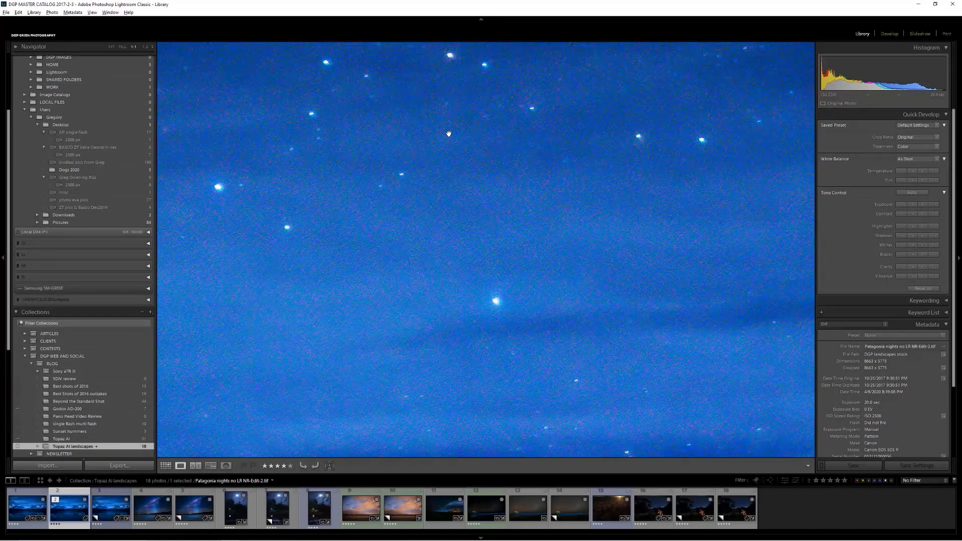
left_click_drag(532, 249, 517, 189)
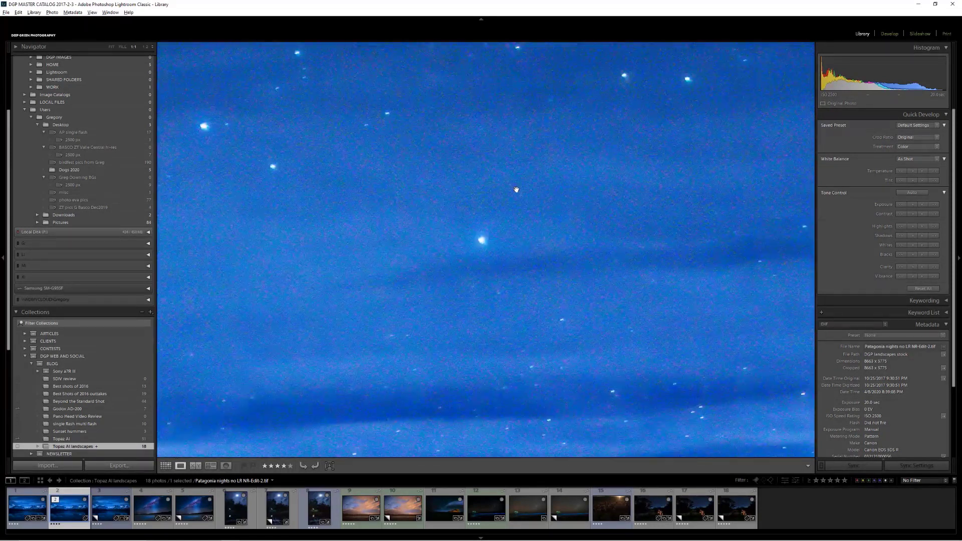
scroll(511, 256, "down", 2)
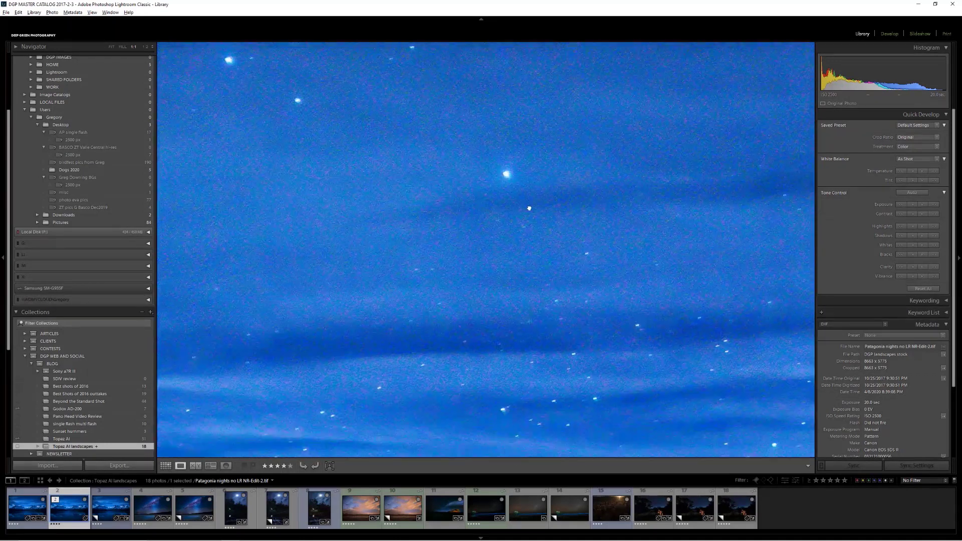
scroll(499, 321, "down", 4)
left_click_drag(491, 305, 490, 81)
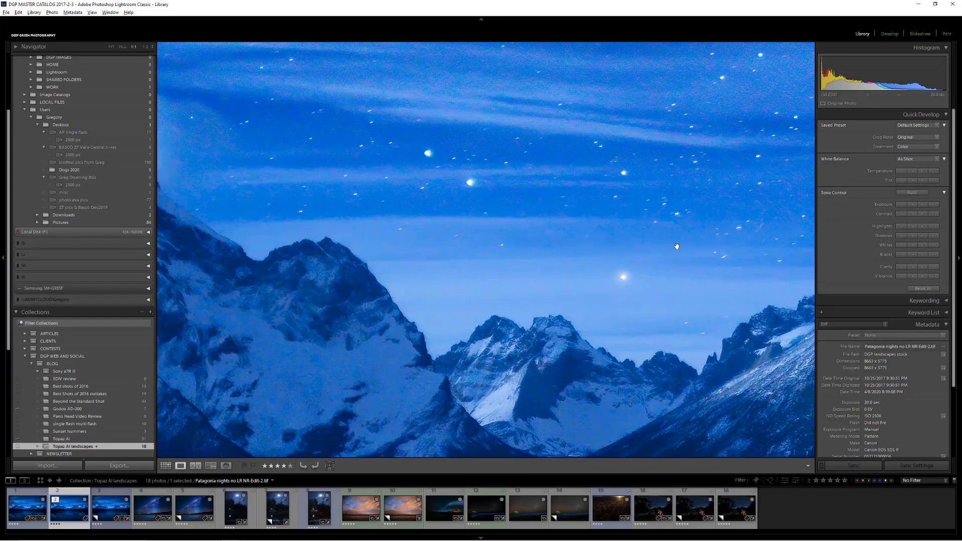
left_click_drag(677, 246, 571, 205)
left_click_drag(684, 369, 565, 322)
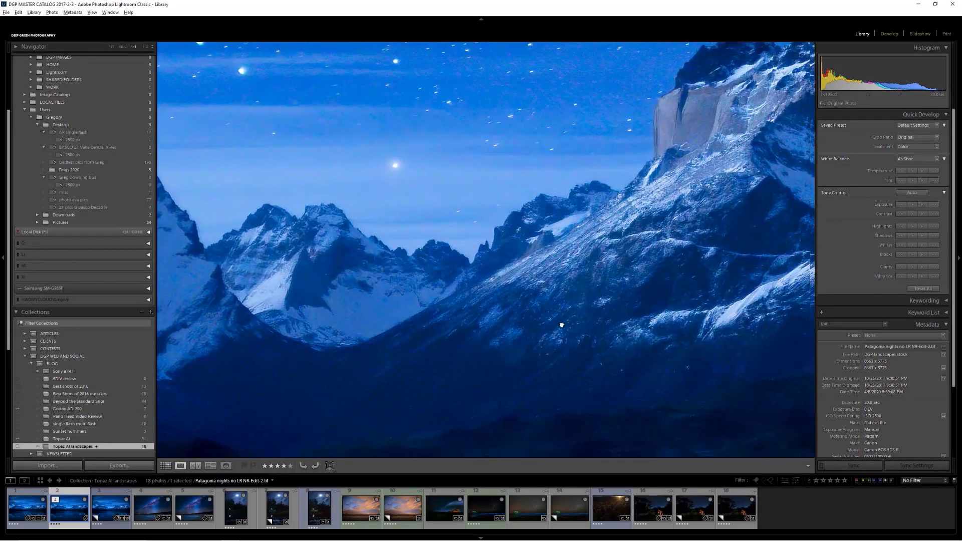
left_click_drag(646, 314, 577, 115)
left_click_drag(578, 251, 551, 199)
left_click_drag(515, 295, 619, 157)
left_click_drag(587, 249, 585, 215)
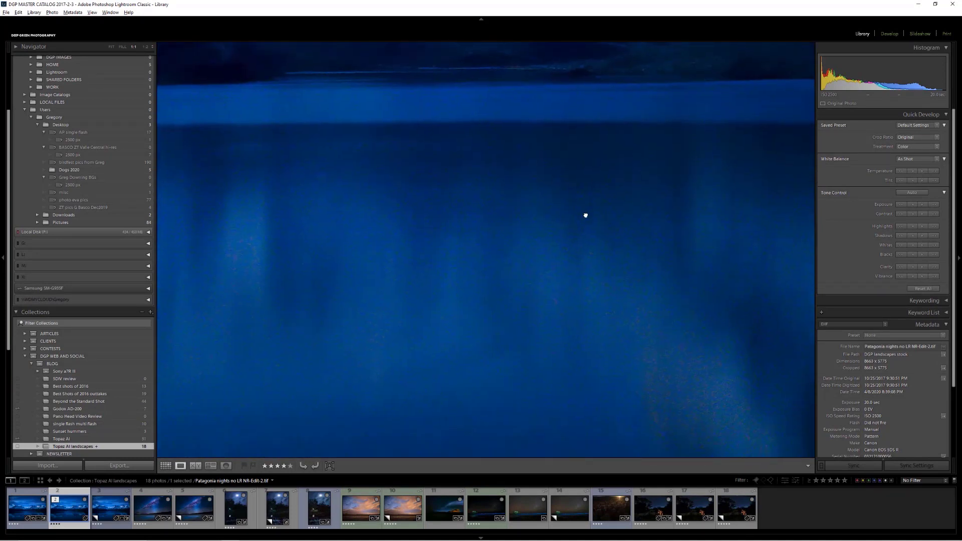
left_click(572, 239)
Switch to "Patagonia nights no LR NR.CR2", expand the Navigator preview, and examine the stars in its upper sky at 1:1
left_click(16, 512)
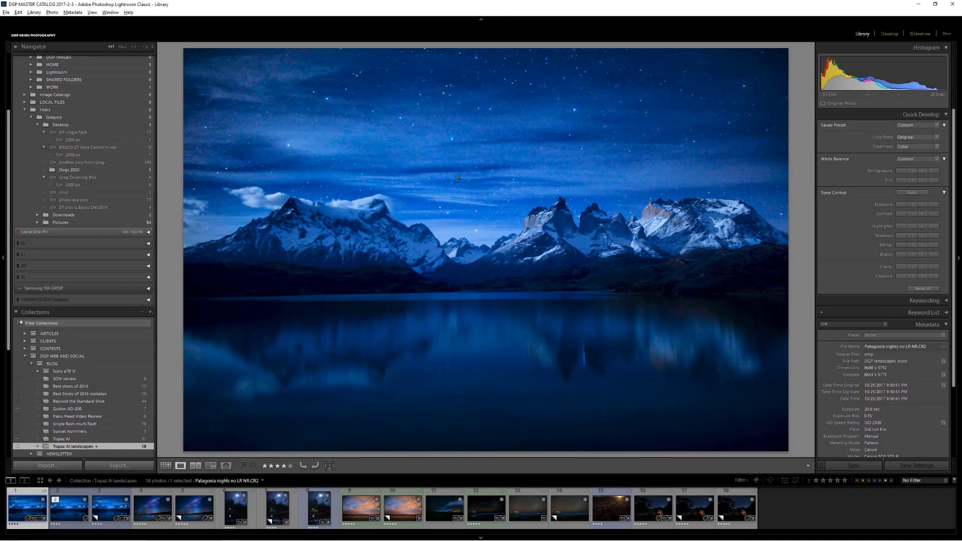
left_click(449, 105)
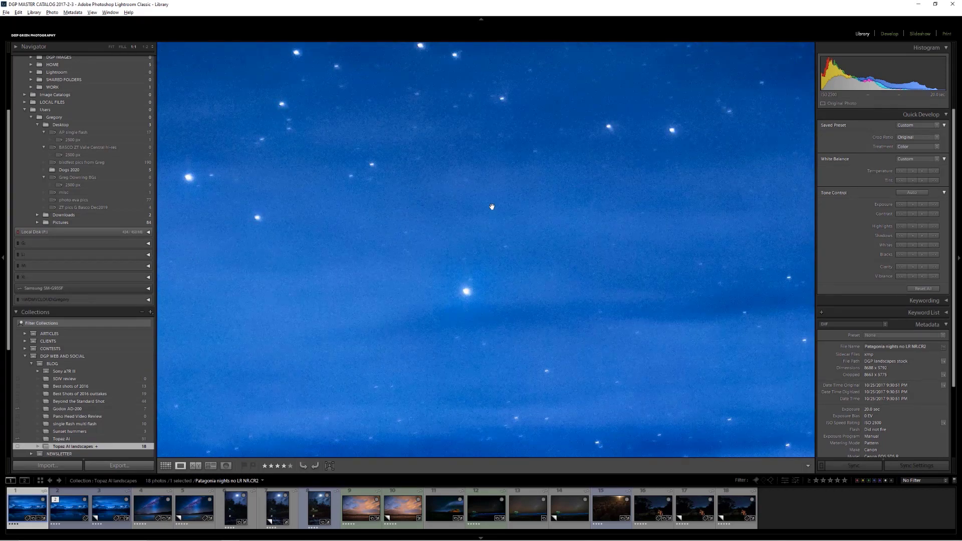
left_click_drag(491, 207, 550, 194)
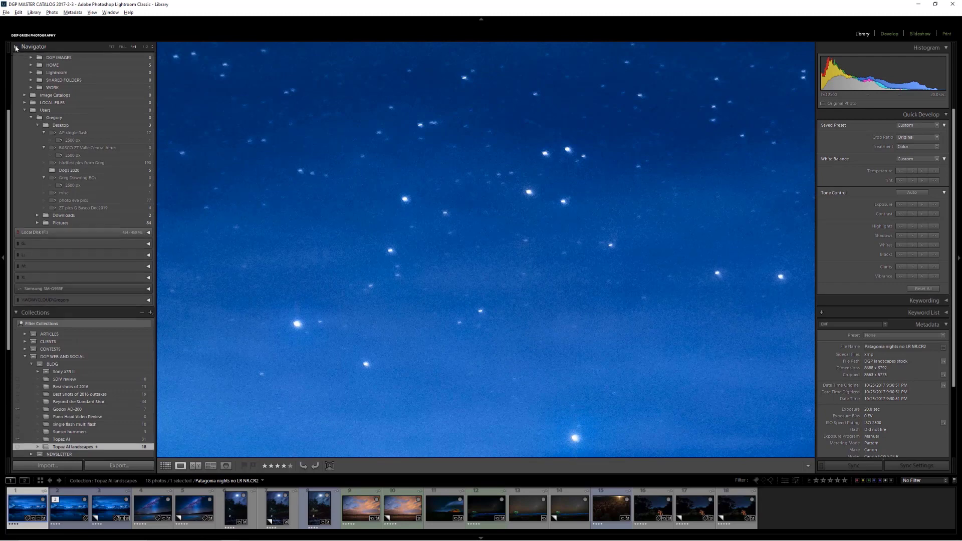
left_click(15, 47)
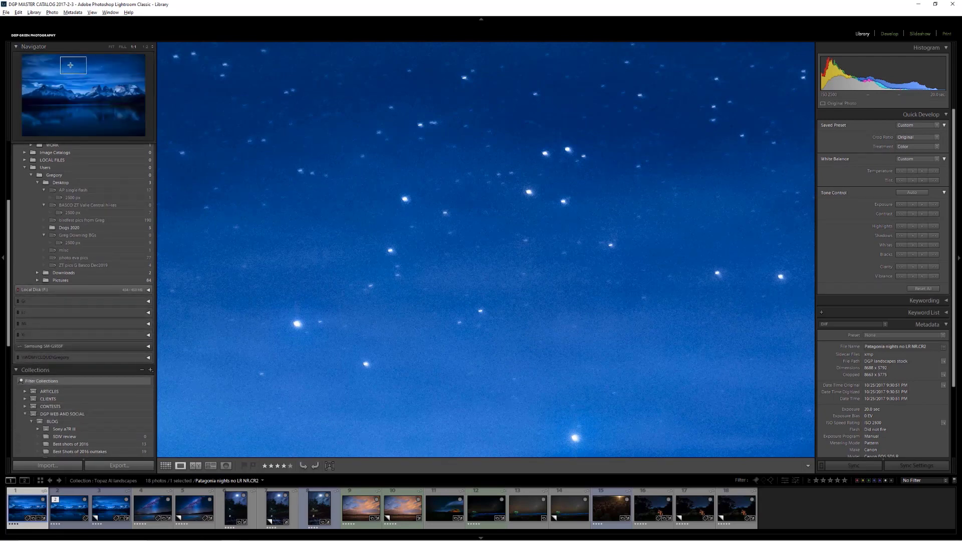
left_click_drag(368, 193, 330, 186)
left_click_drag(637, 238, 293, 230)
left_click_drag(718, 255, 598, 95)
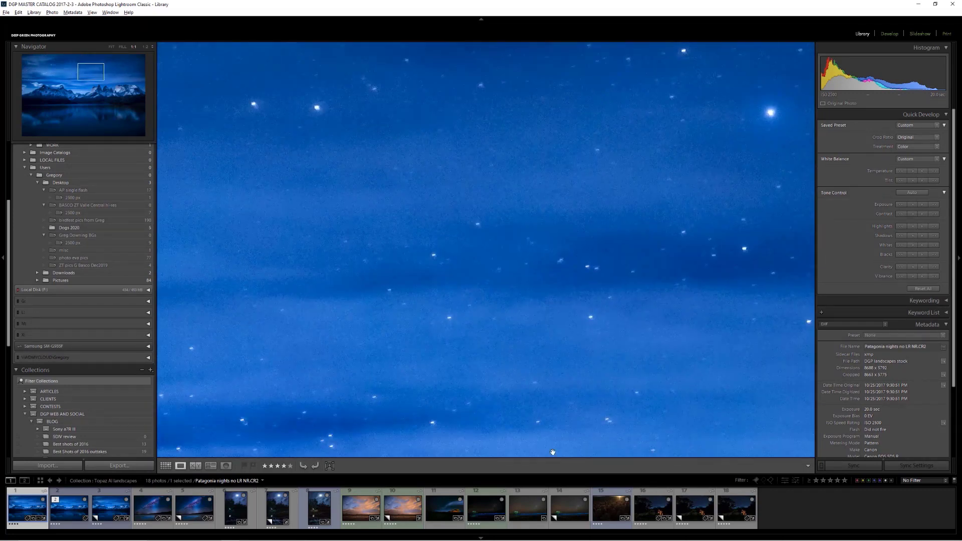
Examine the CR2 photo's lower clouds, mountain ridges and rocky peak at 1:1 for noise and detail
left_click_drag(535, 401, 636, 170)
left_click_drag(577, 342, 608, 239)
left_click_drag(575, 304, 644, 220)
left_click_drag(381, 266, 402, 161)
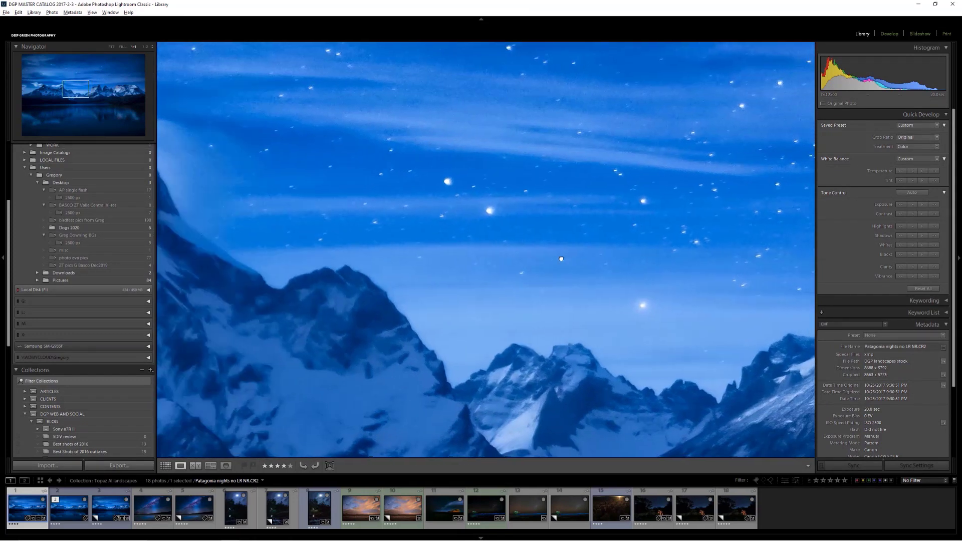
left_click_drag(432, 259, 425, 121)
left_click_drag(496, 249, 435, 176)
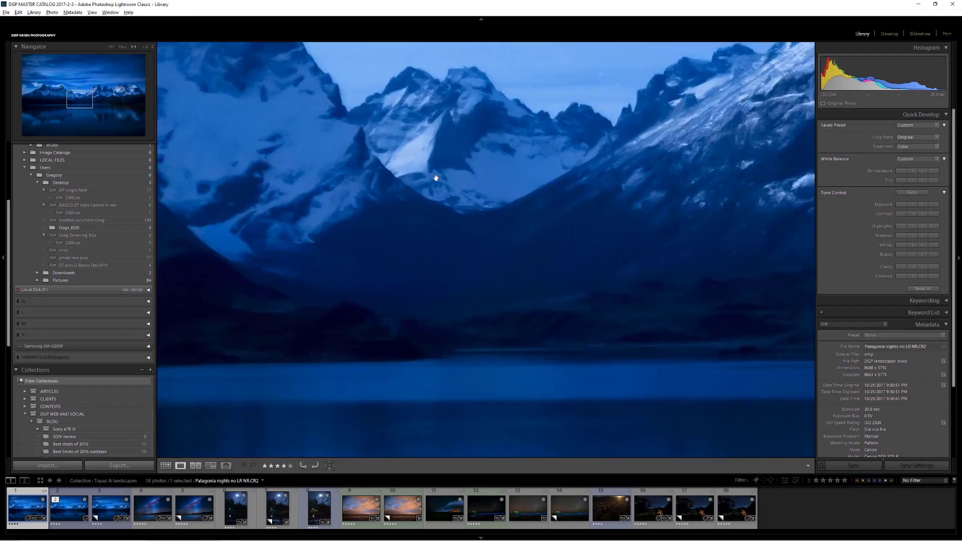
left_click_drag(627, 236, 481, 313)
left_click_drag(614, 264, 491, 391)
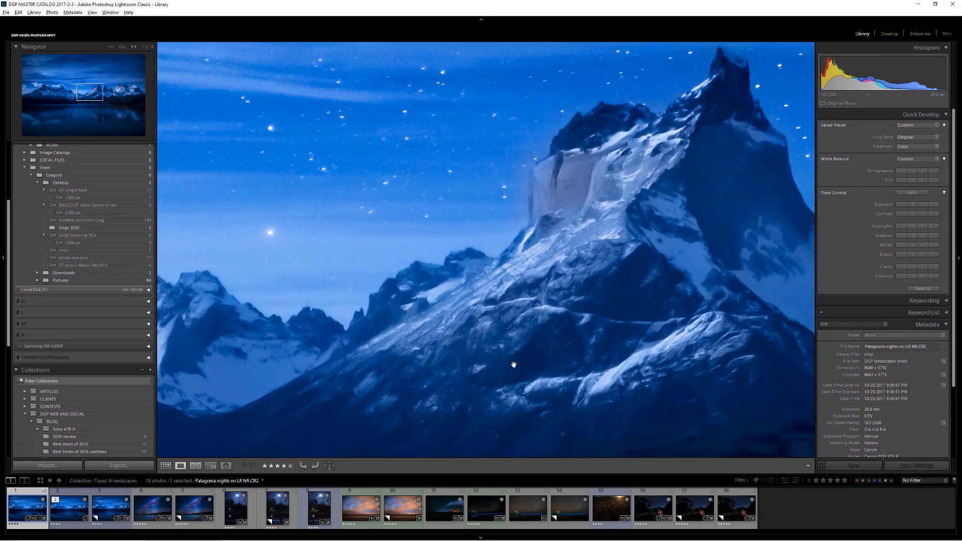
Examine the CR2 photo's snowy valley, dark shoreline and lower starry sky at 1:1, and return to the full image
left_click_drag(462, 284, 583, 211)
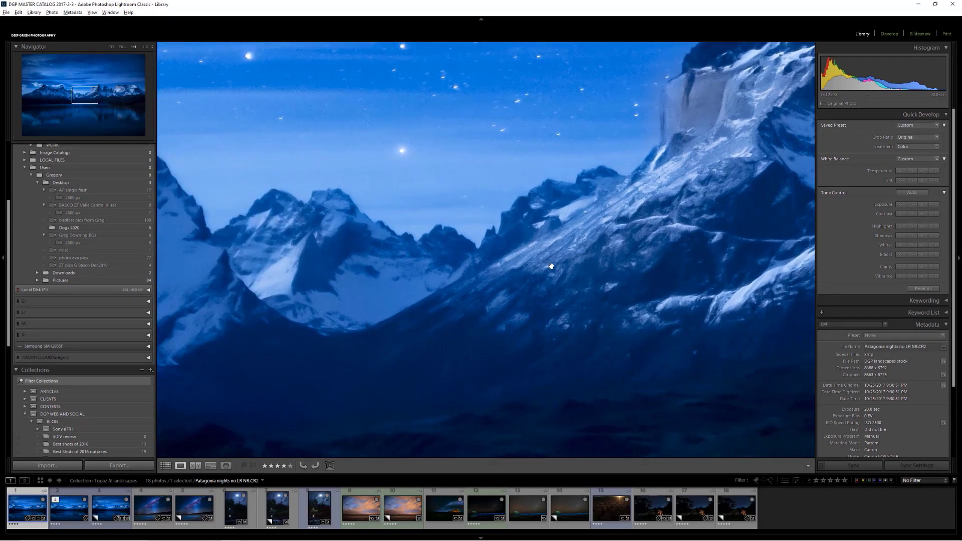
left_click_drag(360, 320, 526, 264)
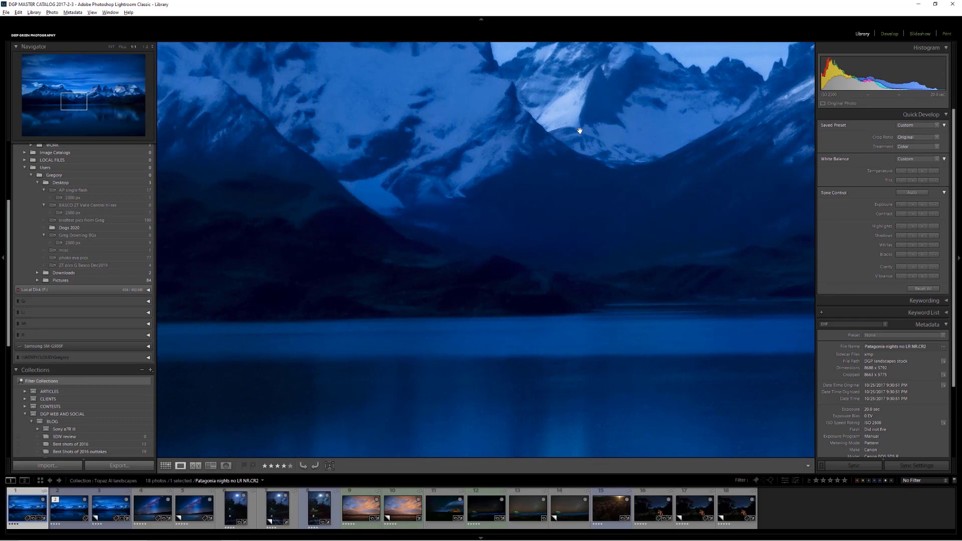
left_click_drag(581, 128, 481, 357)
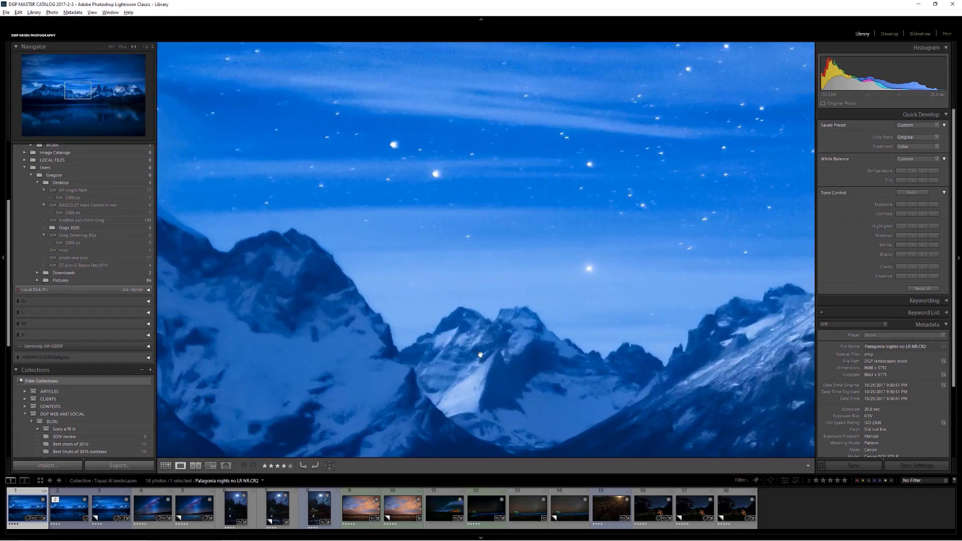
left_click_drag(520, 270, 486, 347)
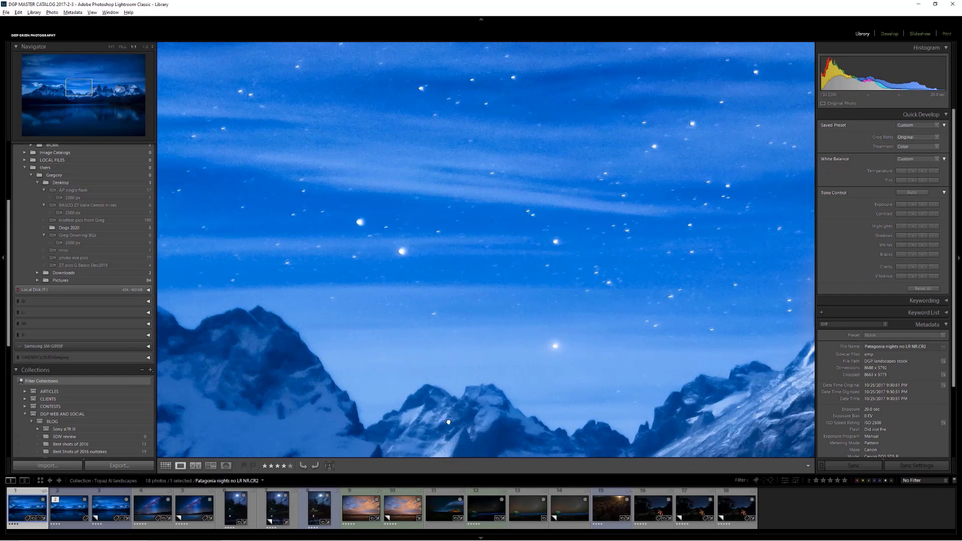
left_click(498, 309)
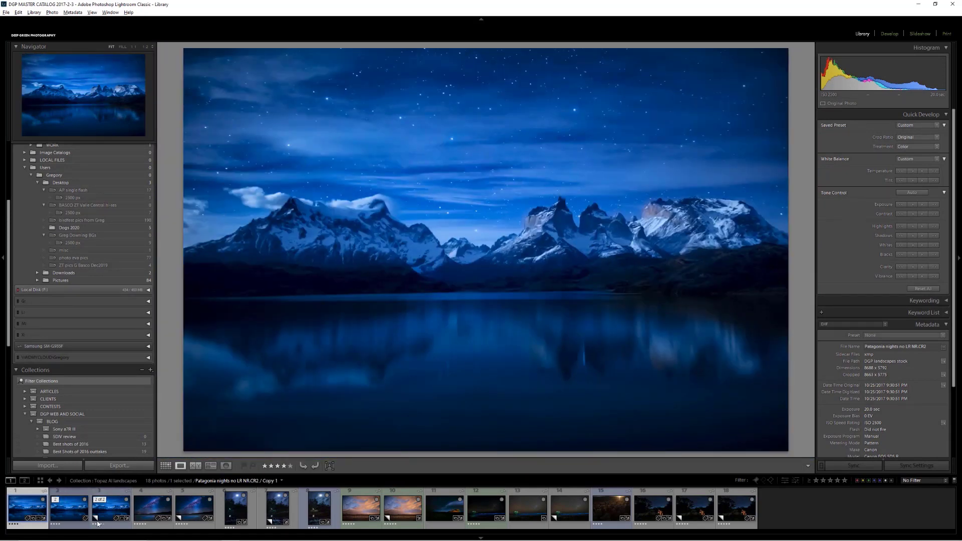
Compare the CR2 photo with "Patagonia nights no LR NR-Edit-2.tif" side by side at 1:1 with the surrounding panels hidden
left_click(70, 507, "ctrl")
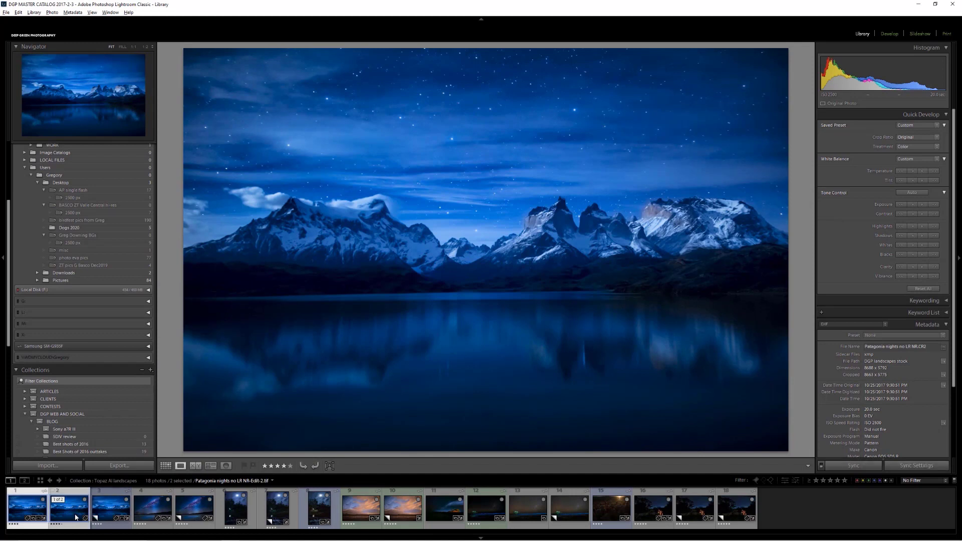
left_click(196, 467)
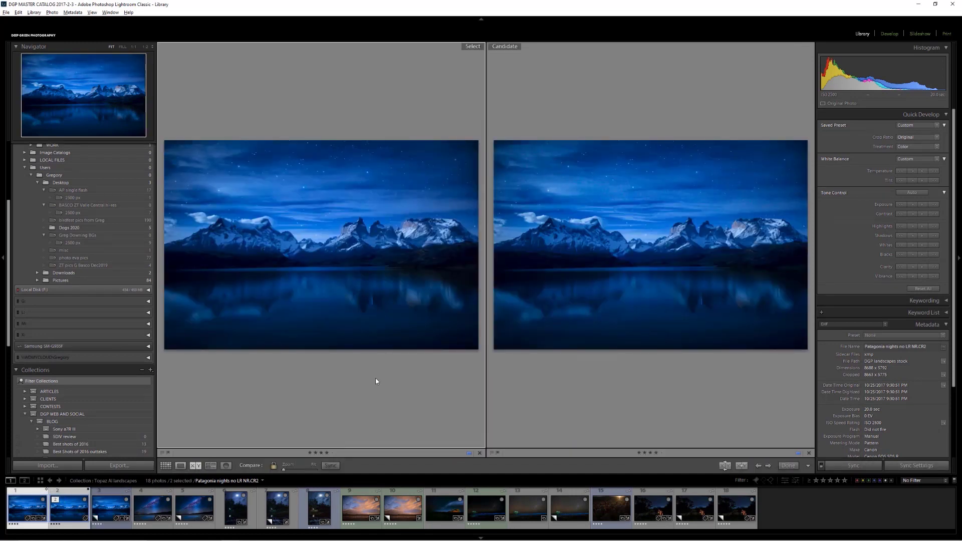
key("shift+Tab")
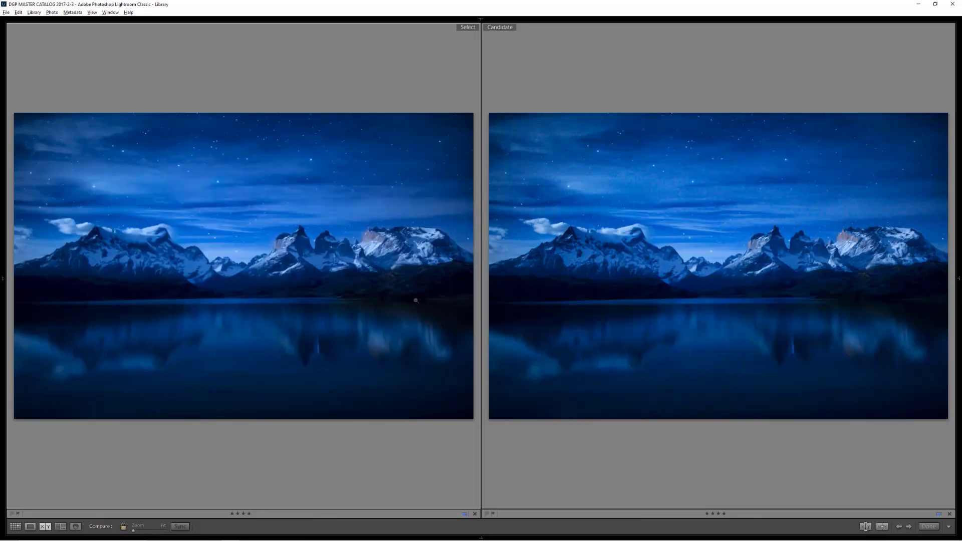
left_click(326, 204)
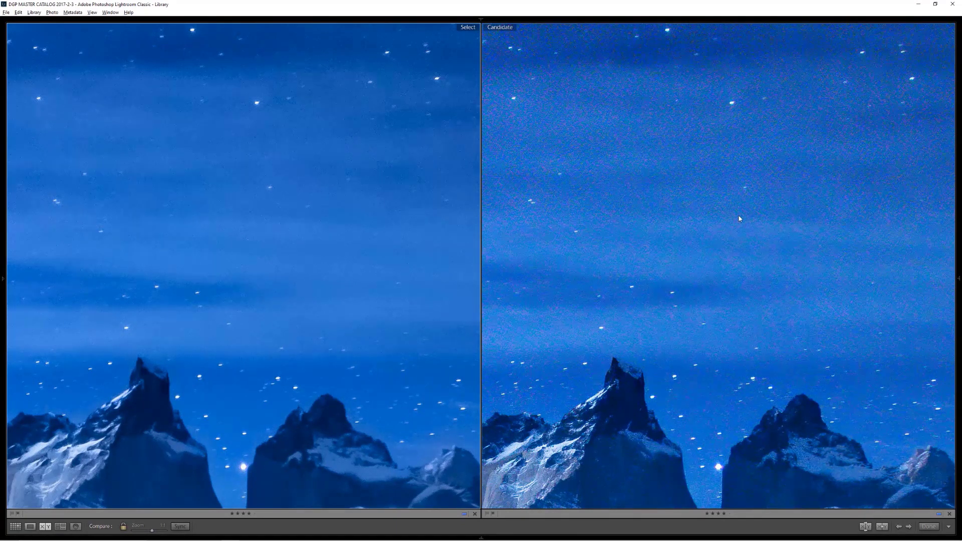
Compare noise and rock detail in both versions across the rocky peaks, dark slopes and snowy valley at 1:1
left_click_drag(747, 368, 832, 193)
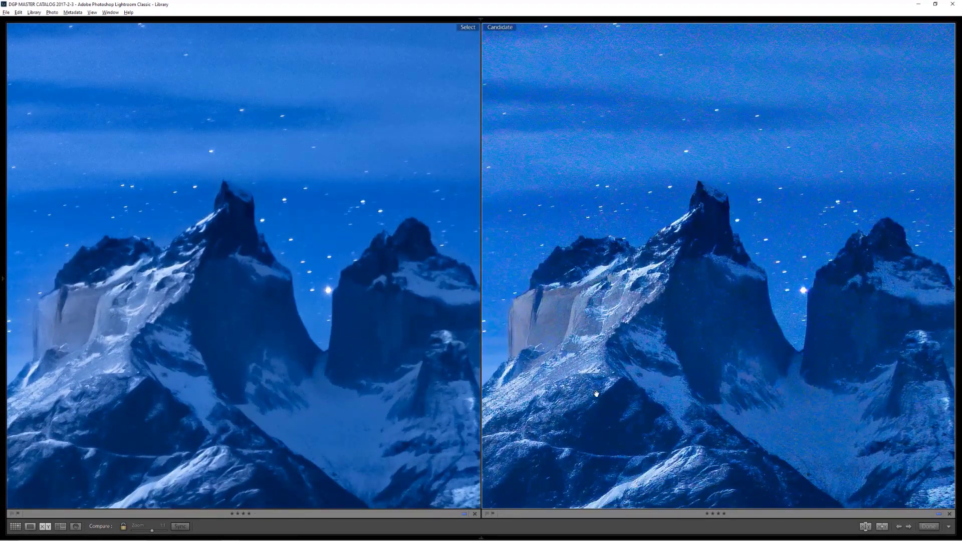
left_click_drag(274, 391, 386, 406)
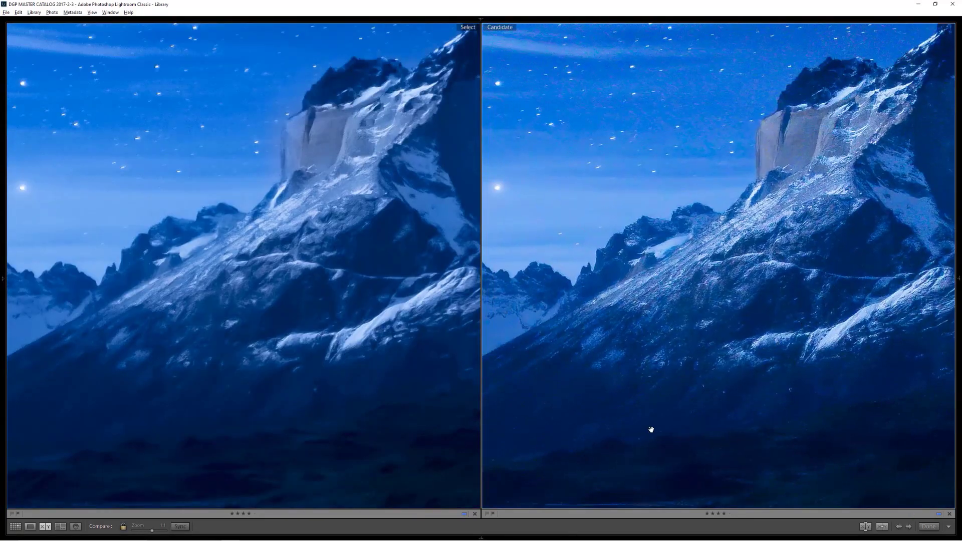
left_click_drag(650, 429, 726, 399)
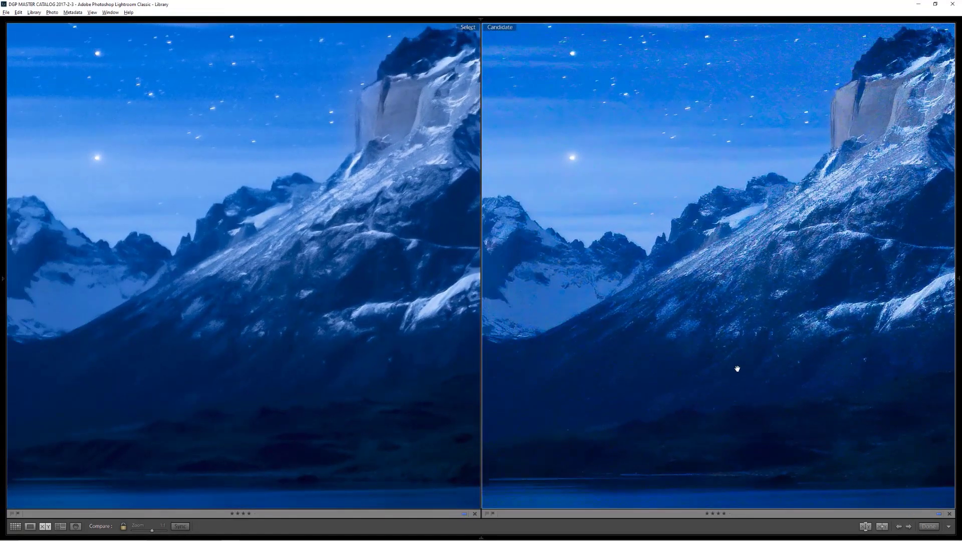
left_click_drag(657, 358, 788, 397)
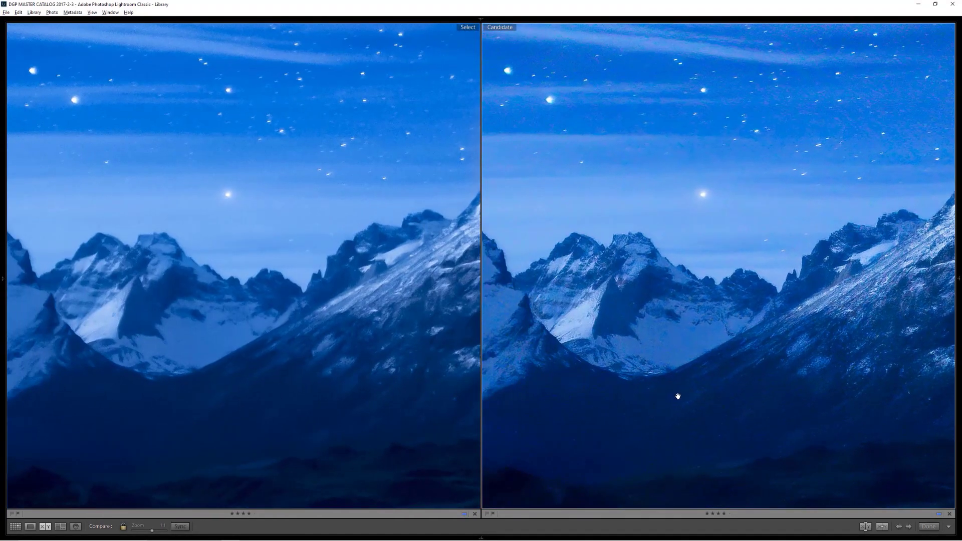
left_click_drag(678, 397, 780, 392)
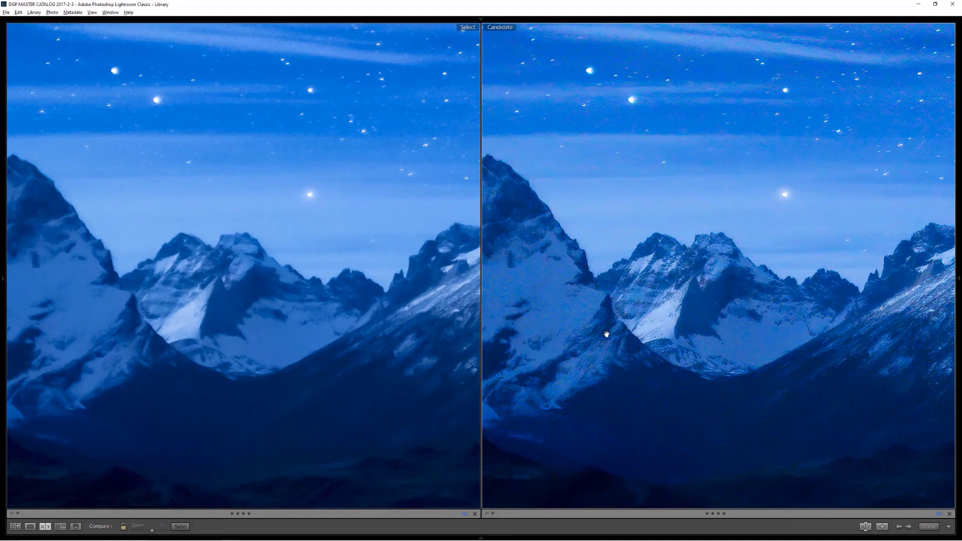
left_click_drag(615, 196, 608, 242)
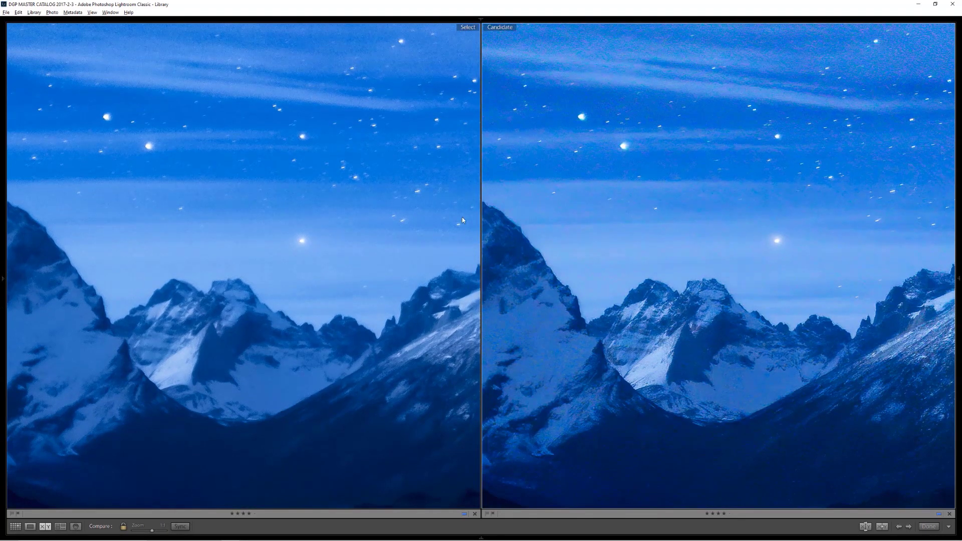
Compare the noise in both versions' clouds and upper starry sky at 1:1, and return to the full images
left_click_drag(703, 211, 688, 333)
left_click_drag(642, 218, 642, 341)
left_click_drag(620, 160, 597, 254)
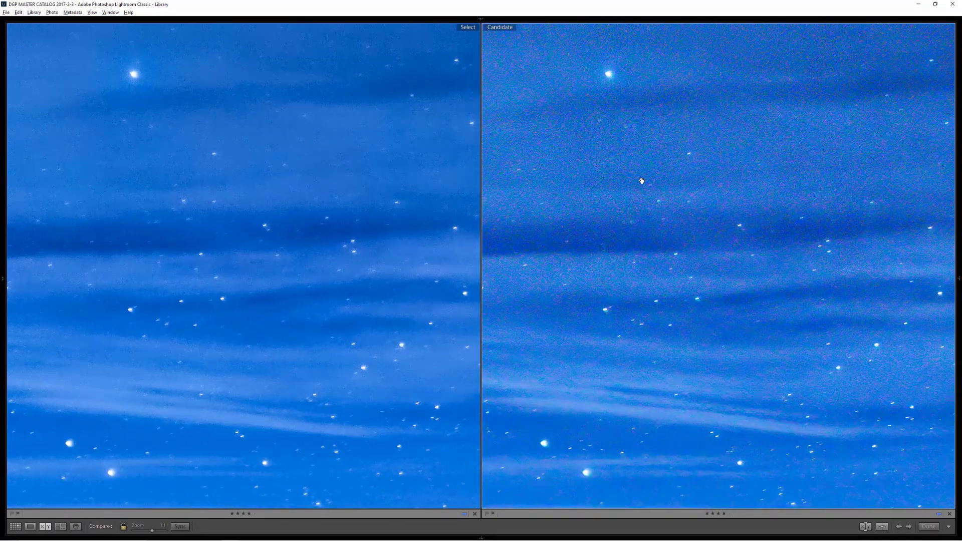
left_click_drag(642, 180, 629, 259)
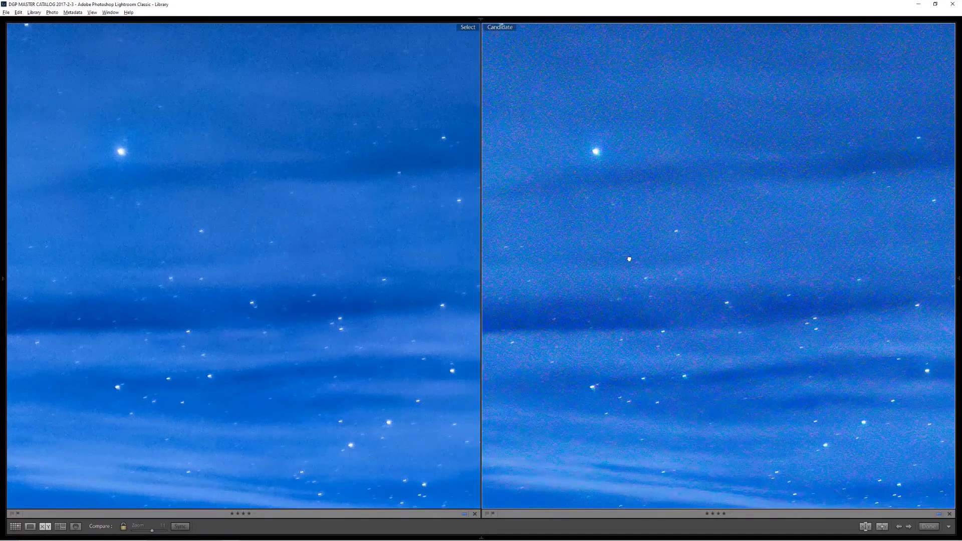
left_click(630, 259)
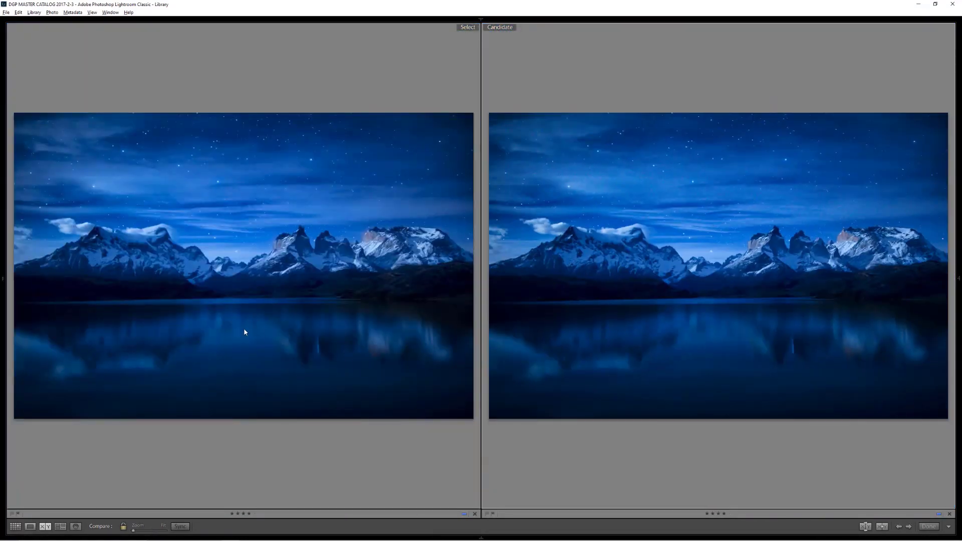
Leave the side-by-side comparison with the panels restored, and open "Atacama nights no LR NR.CR2" in the Develop module
key("shift+Tab")
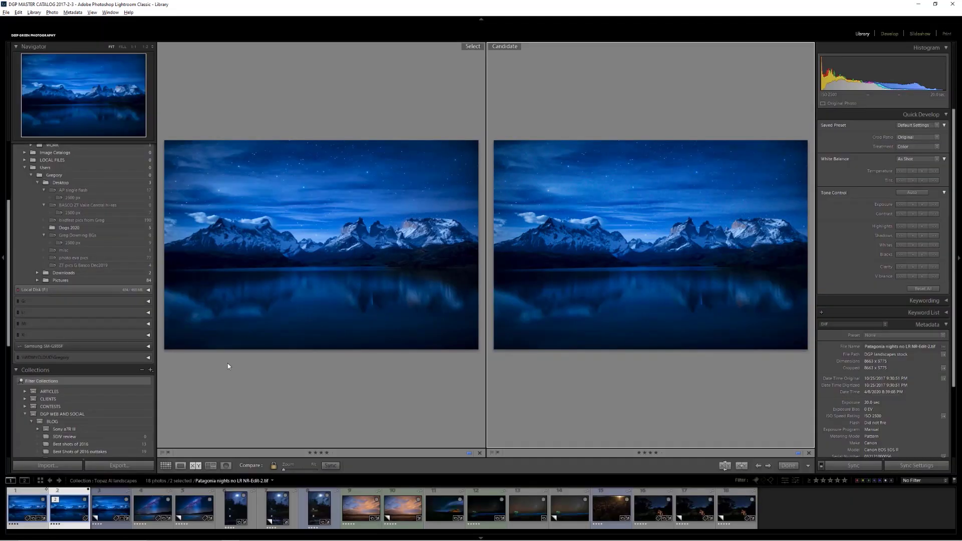
left_click(181, 465)
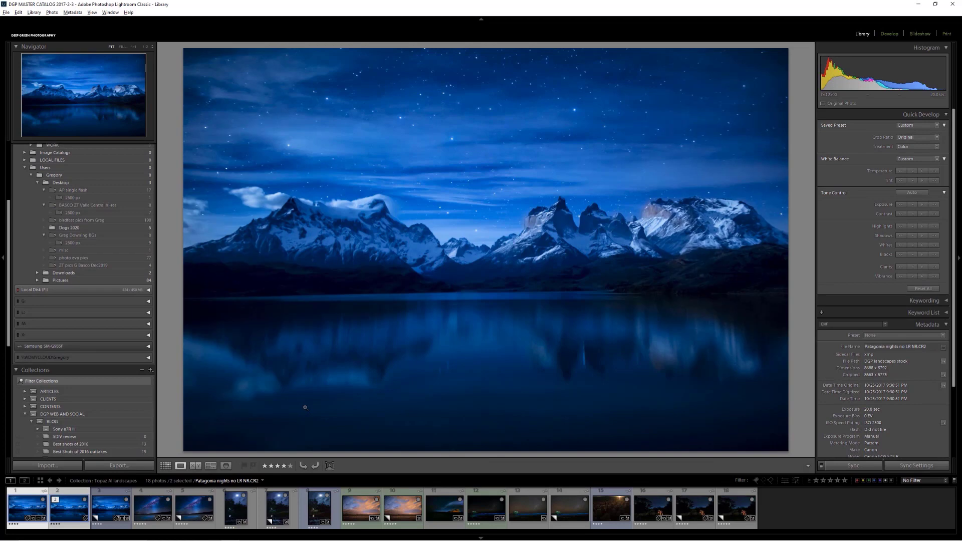
left_click(154, 510)
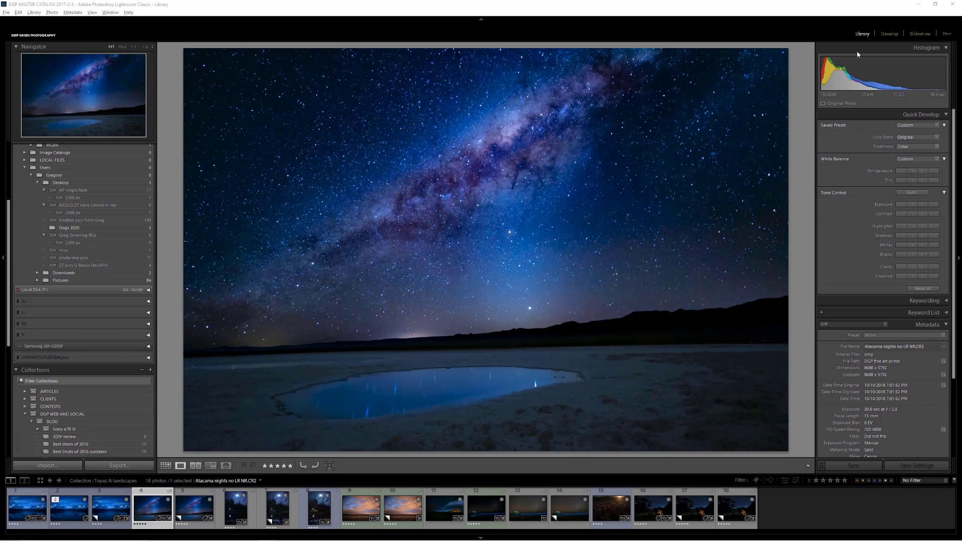
left_click(882, 35)
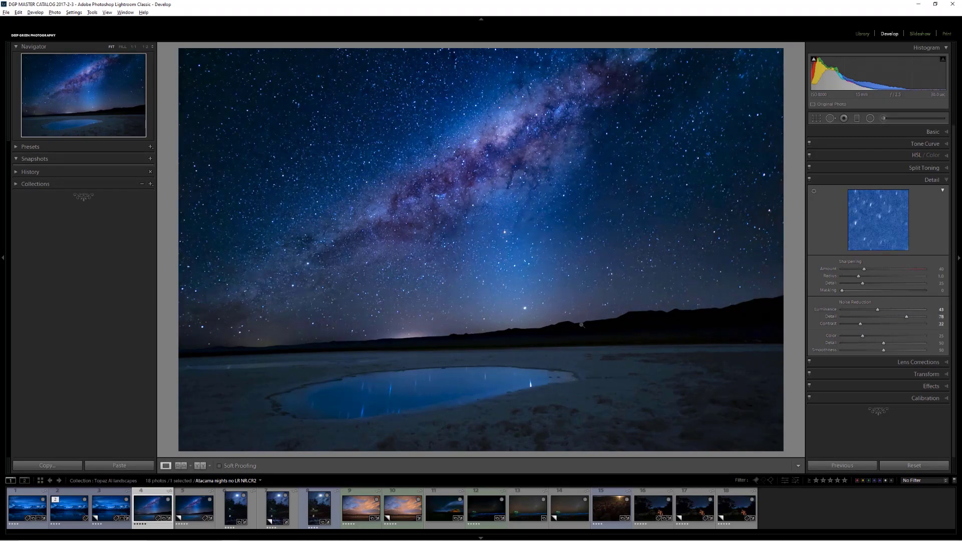
Examine the Atacama photo at 1:1 from the stars down through the pool to the foreground ground texture
left_click(424, 271)
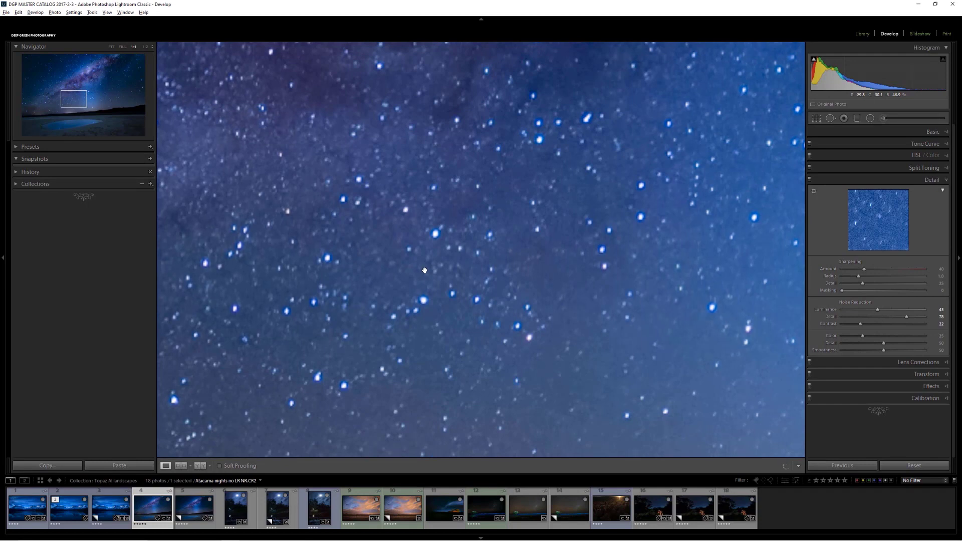
left_click_drag(451, 250, 560, 161)
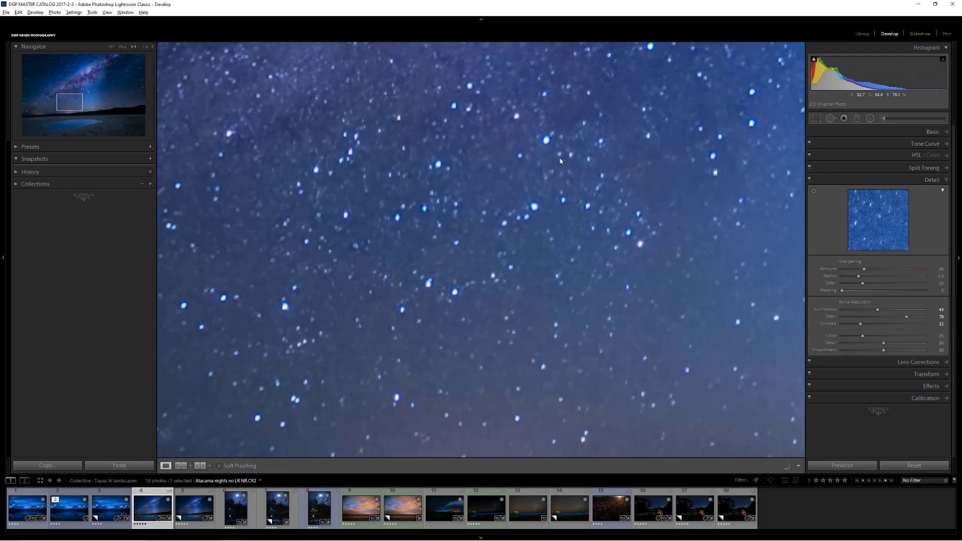
left_click_drag(541, 378, 519, 246)
left_click_drag(539, 311, 533, 172)
left_click_drag(542, 279, 526, 239)
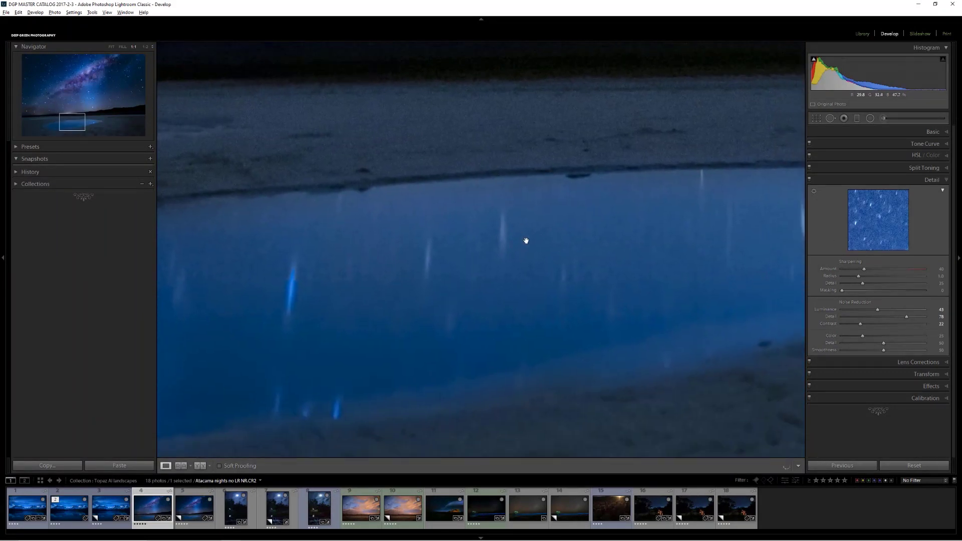
left_click_drag(538, 319, 526, 228)
left_click_drag(531, 301, 526, 236)
left_click_drag(550, 356, 524, 240)
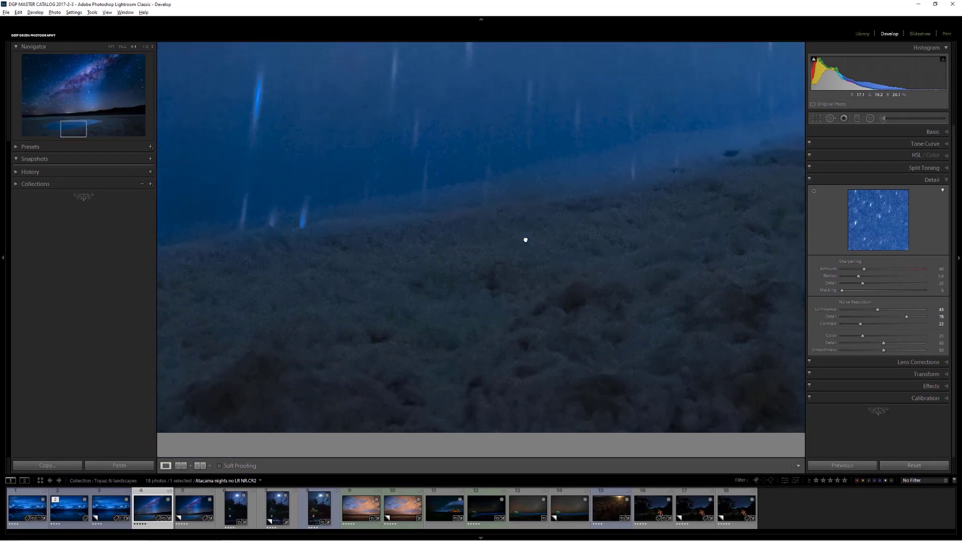
left_click_drag(537, 315, 537, 296)
left_click(485, 318)
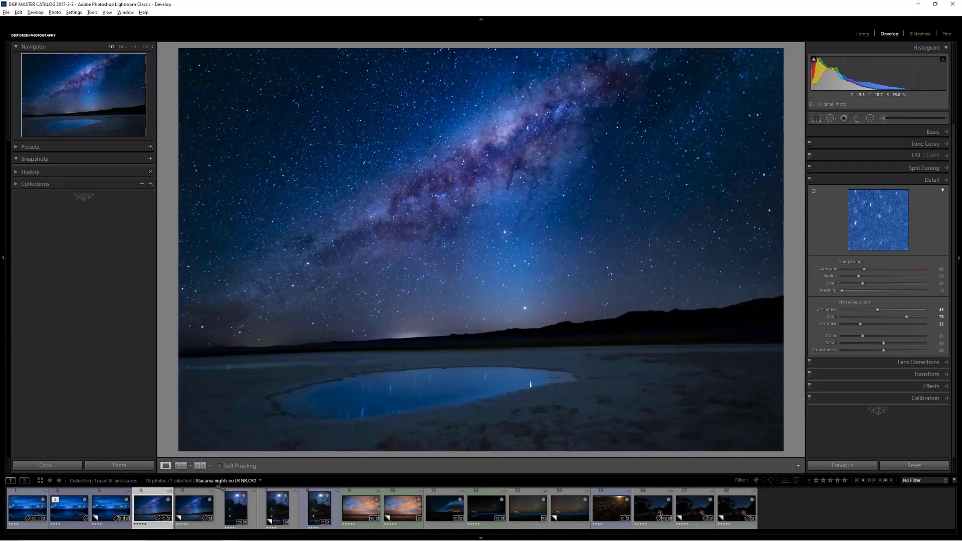
Switch to Copy 1 of "Atacama nights no LR NR.CR2" and examine its sky, horizon, pool and foreground noise at 1:1
left_click(194, 517)
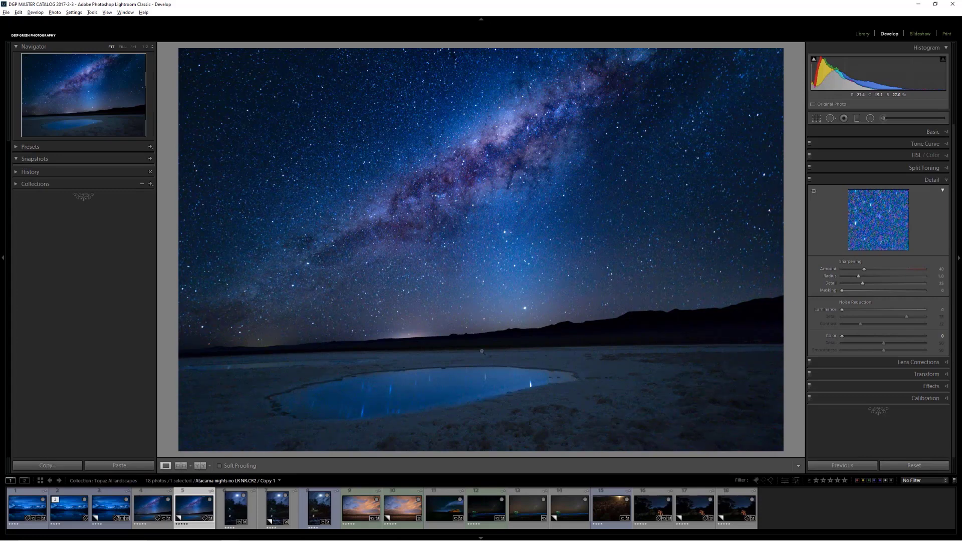
left_click(456, 332)
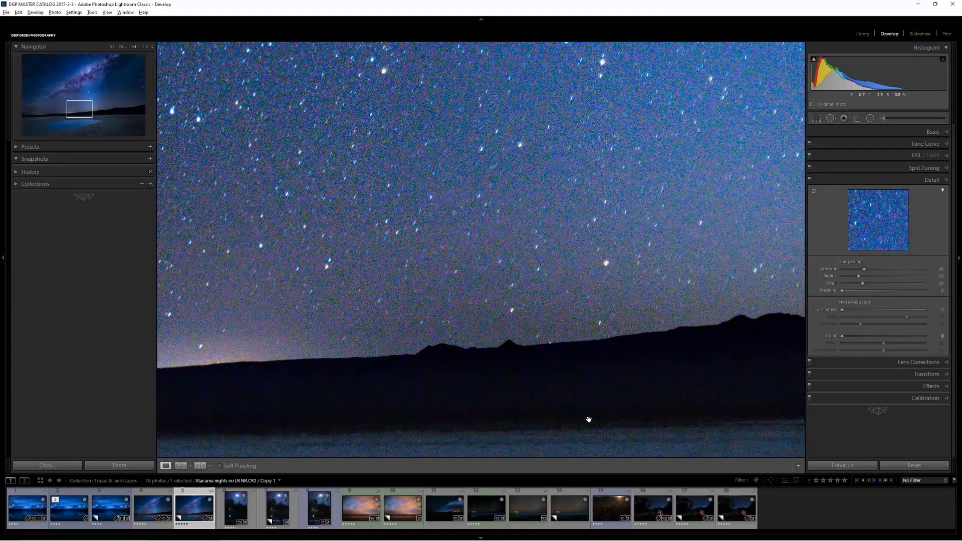
left_click_drag(590, 442, 590, 270)
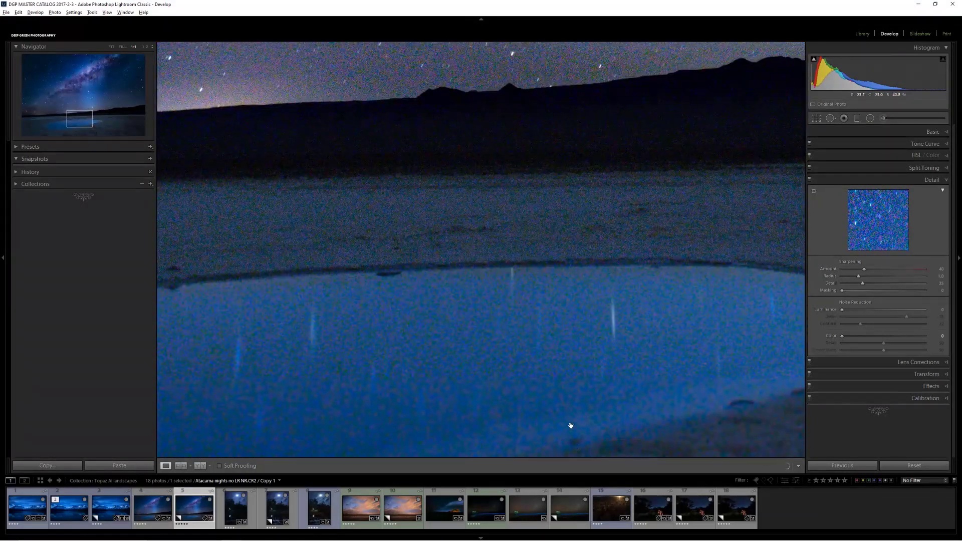
left_click_drag(567, 393, 585, 228)
left_click_drag(580, 196, 618, 350)
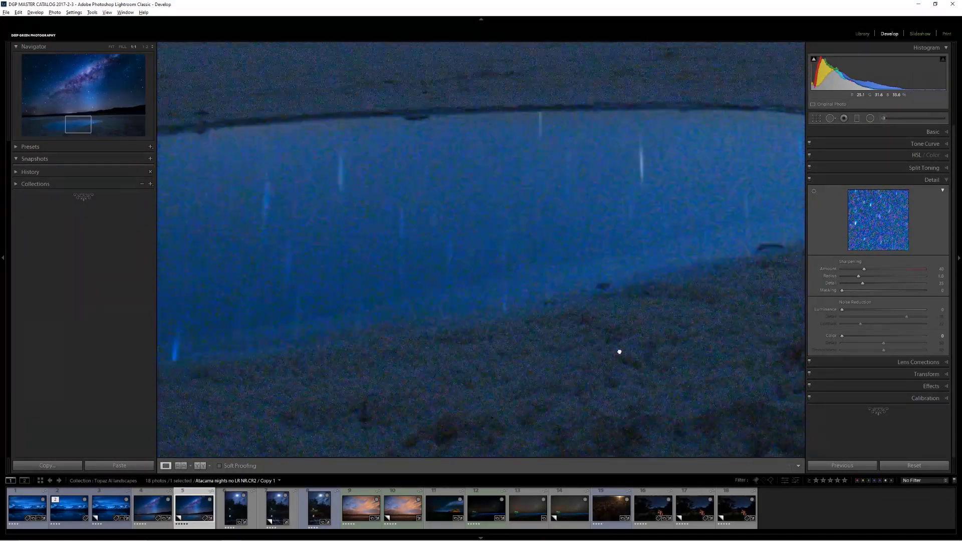
left_click_drag(506, 84, 558, 309)
left_click_drag(521, 130, 548, 292)
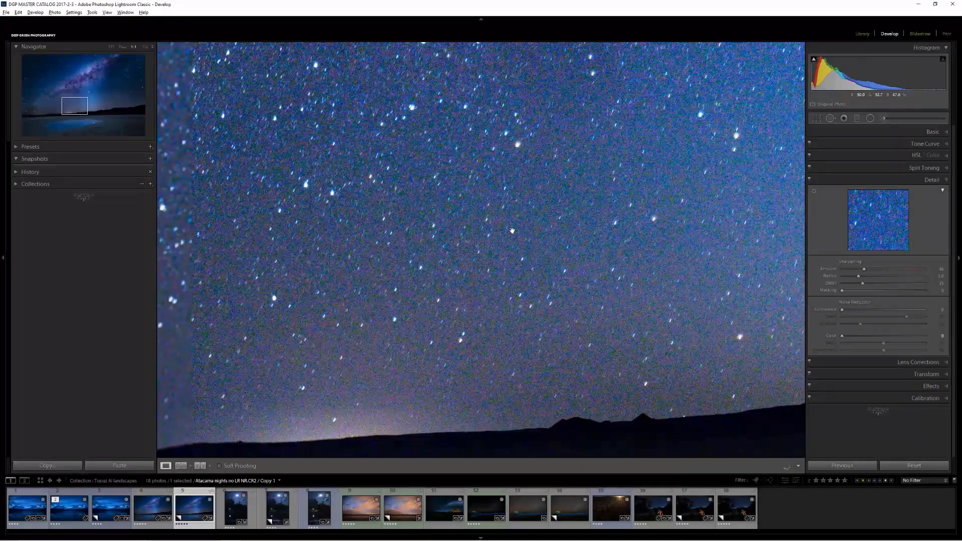
left_click_drag(264, 100, 455, 223)
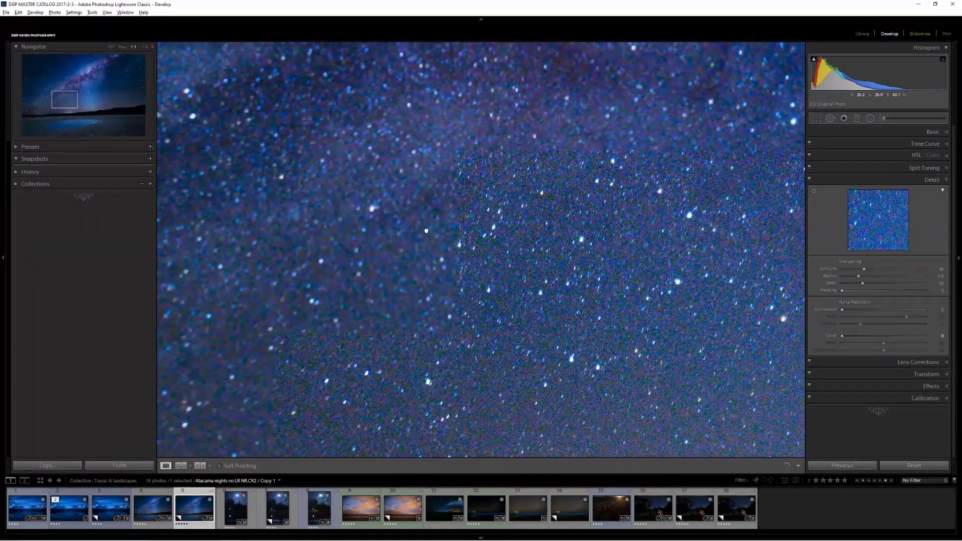
left_click(426, 231)
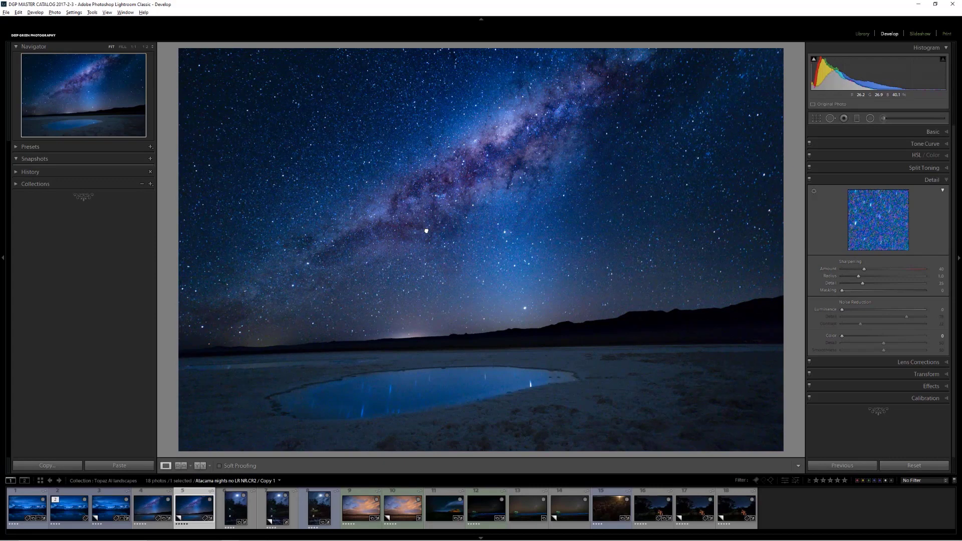
Open Copy 1 of "Atacama nights no LR NR.CR2" in Topaz DeNoise AI as a copy with Lightroom adjustments
right_click(192, 512)
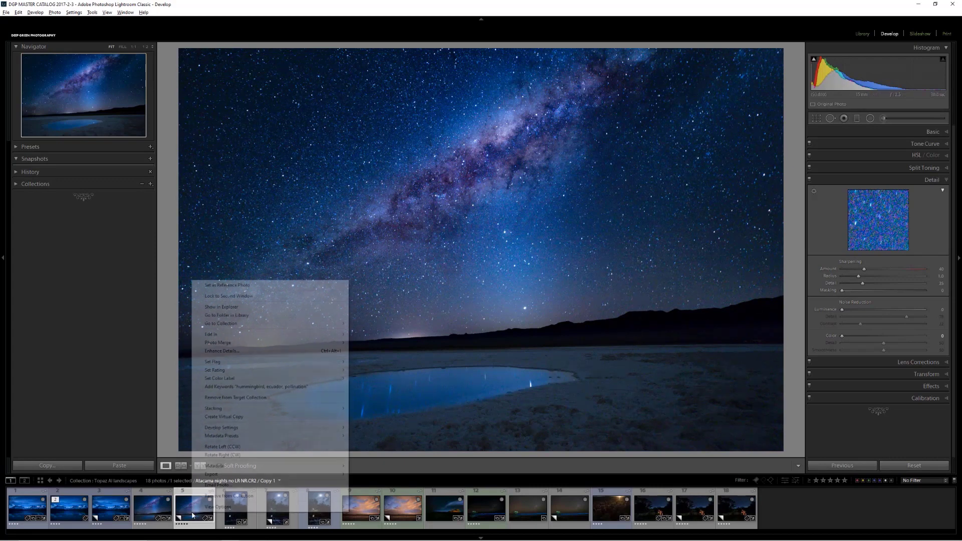
mouse_move(314, 339)
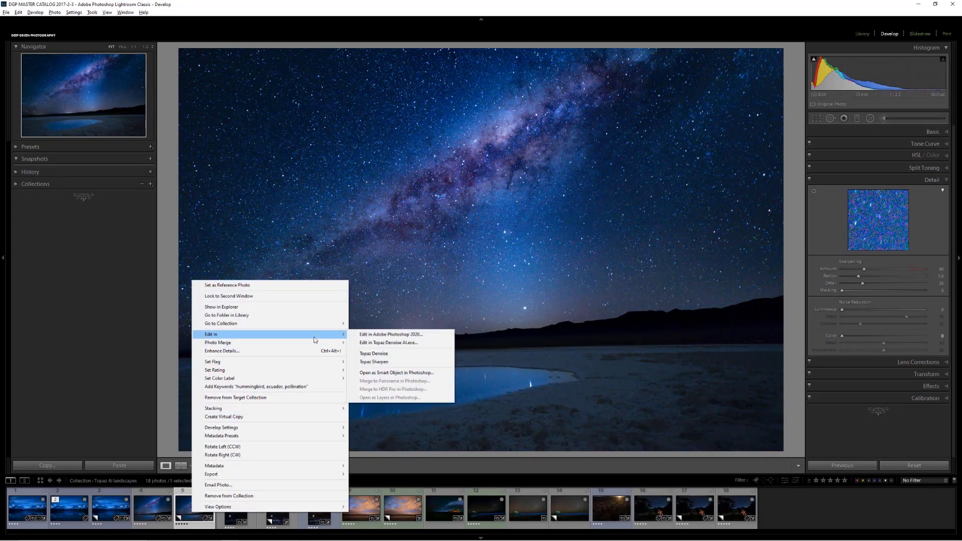
left_click(373, 343)
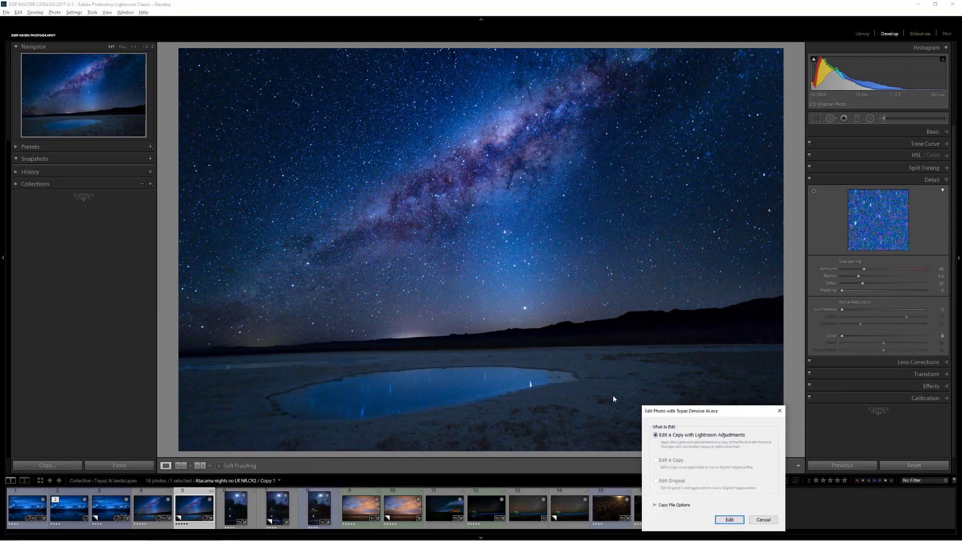
left_click(728, 519)
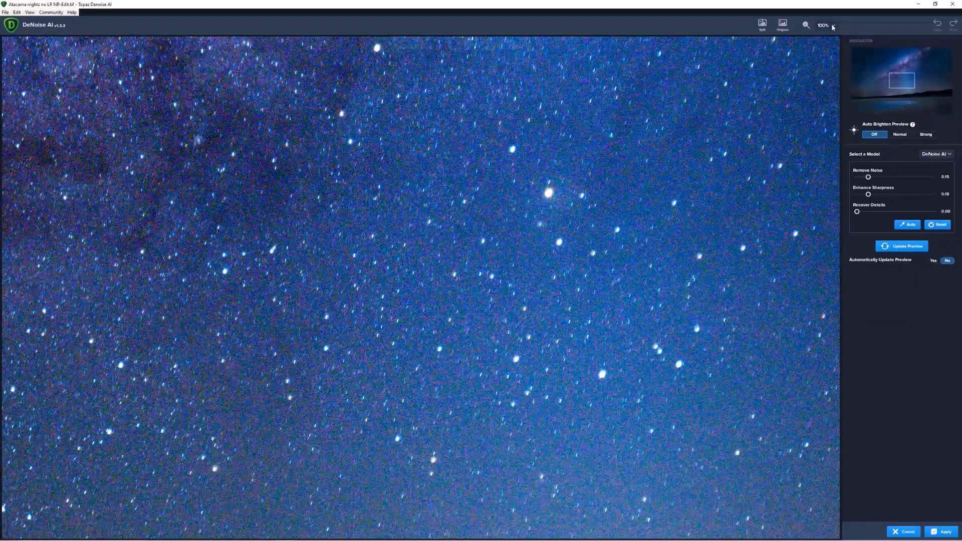
Examine the noise at 100% in the lower starry sky, ending on the glowing horizon and the pool's far shore
left_click(832, 26)
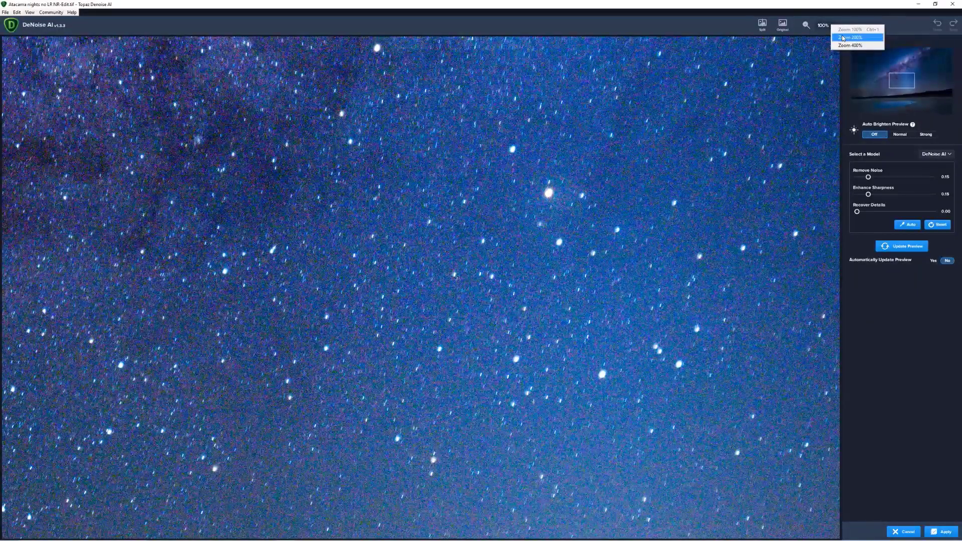
left_click(823, 27)
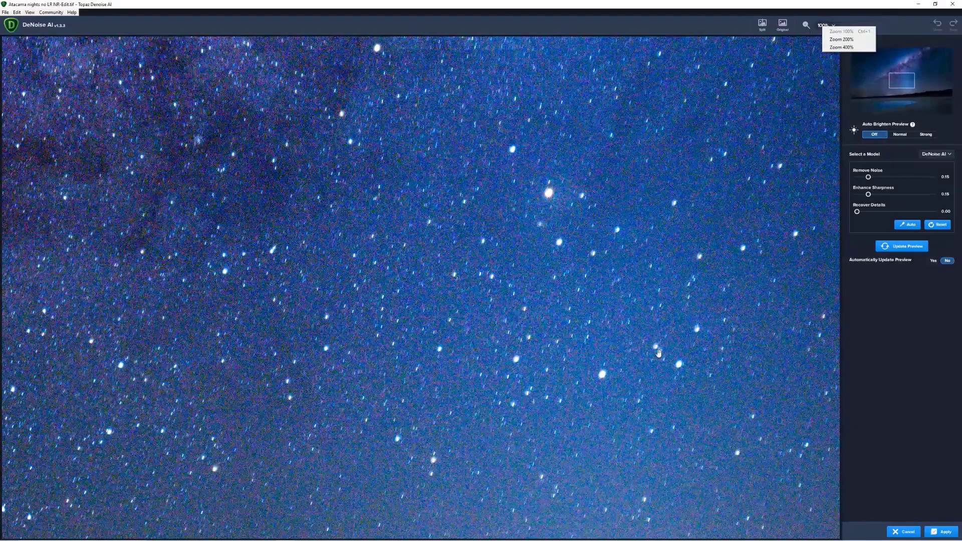
left_click(893, 86)
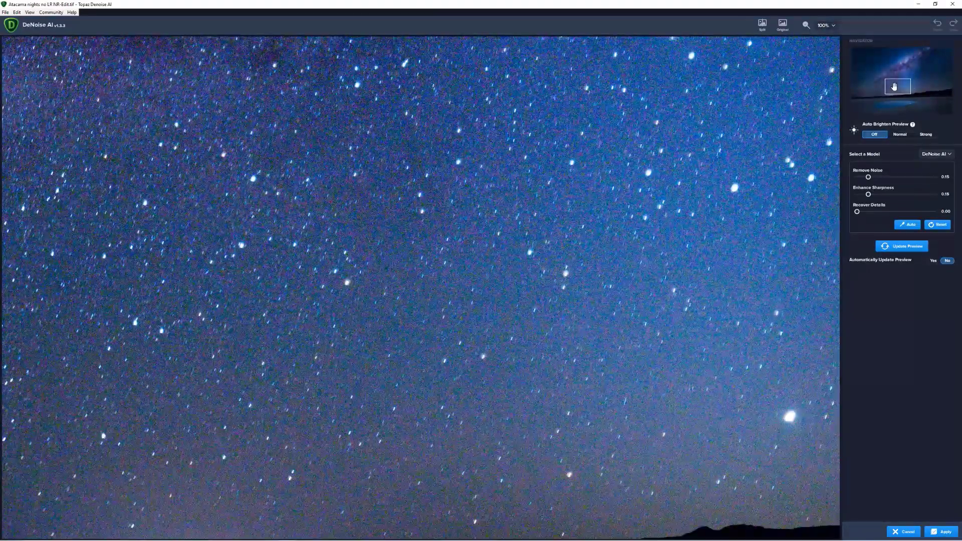
left_click_drag(892, 84, 884, 87)
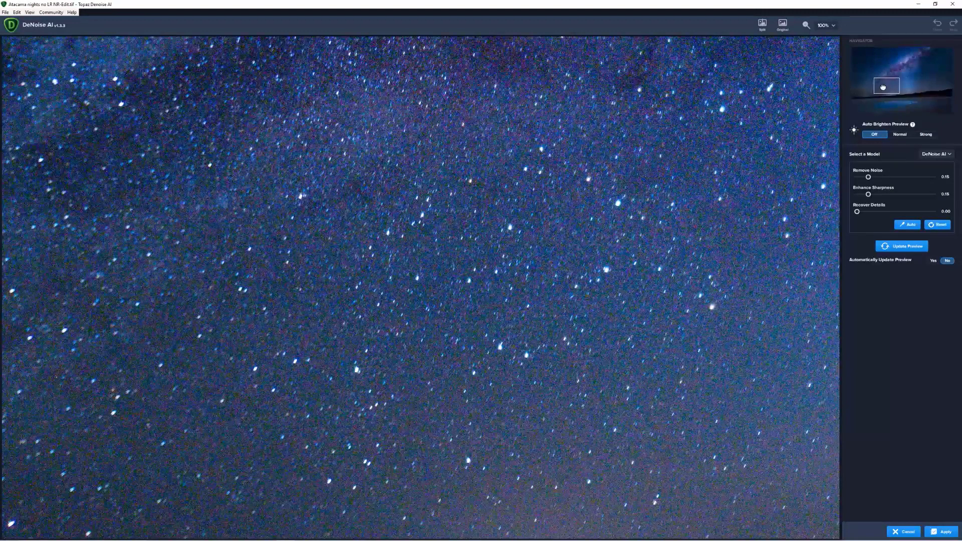
left_click(834, 28)
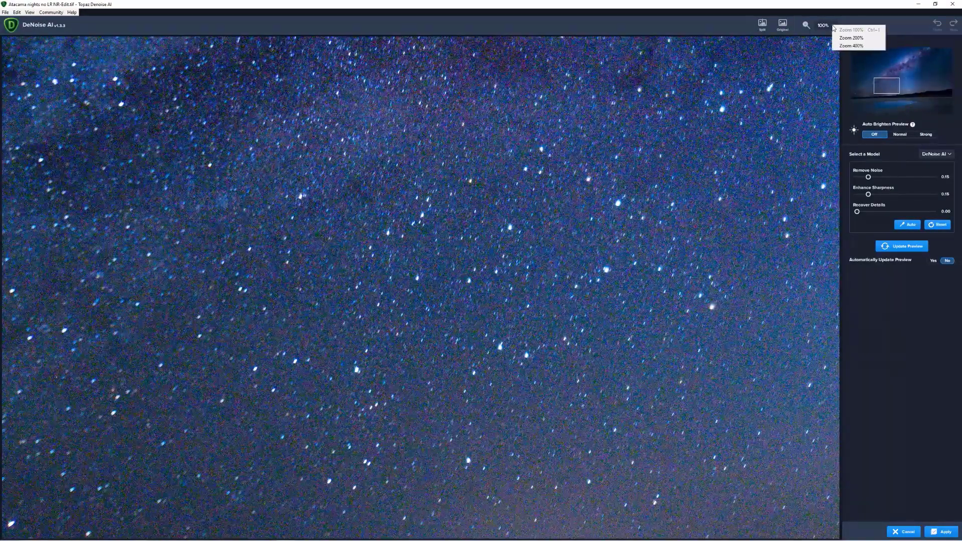
left_click_drag(883, 90, 886, 96)
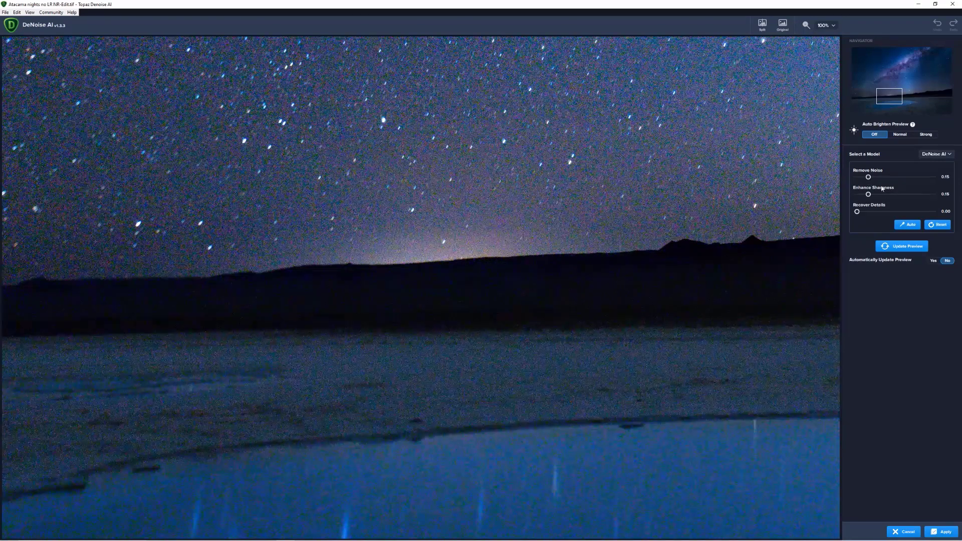
Preview the automatic DeNoise AI settings on the horizon area, and switch the model to AI Clear with a refreshed preview
left_click(904, 224)
left_click(902, 246)
left_click(934, 157)
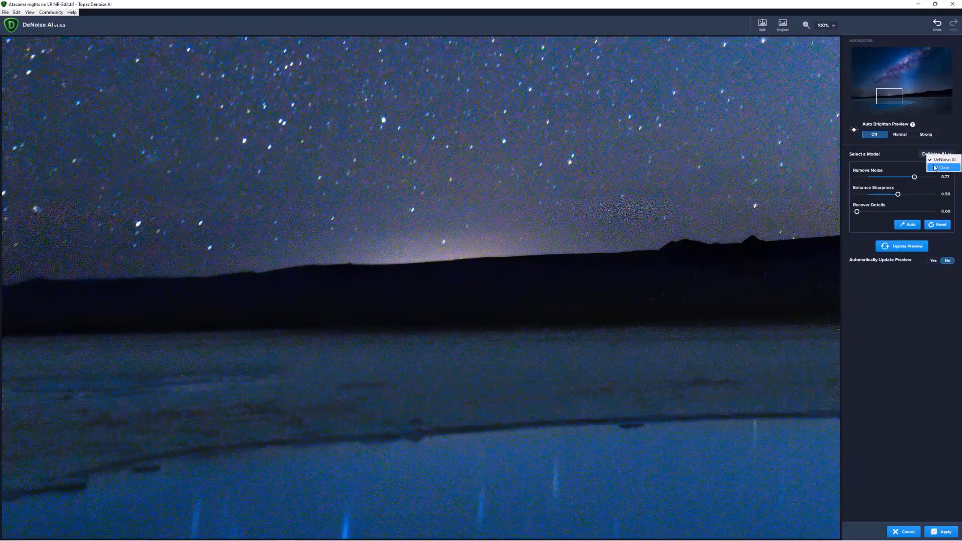
left_click(935, 168)
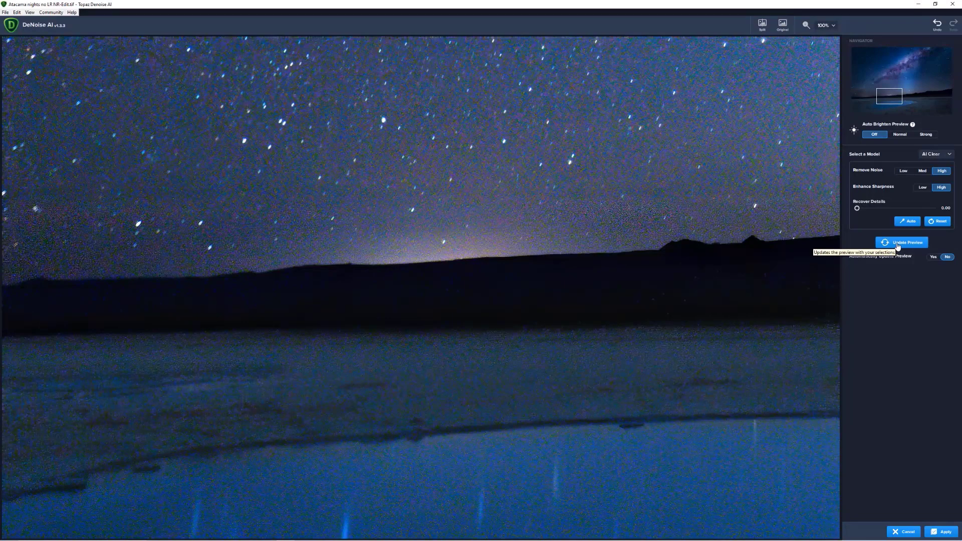
left_click(898, 244)
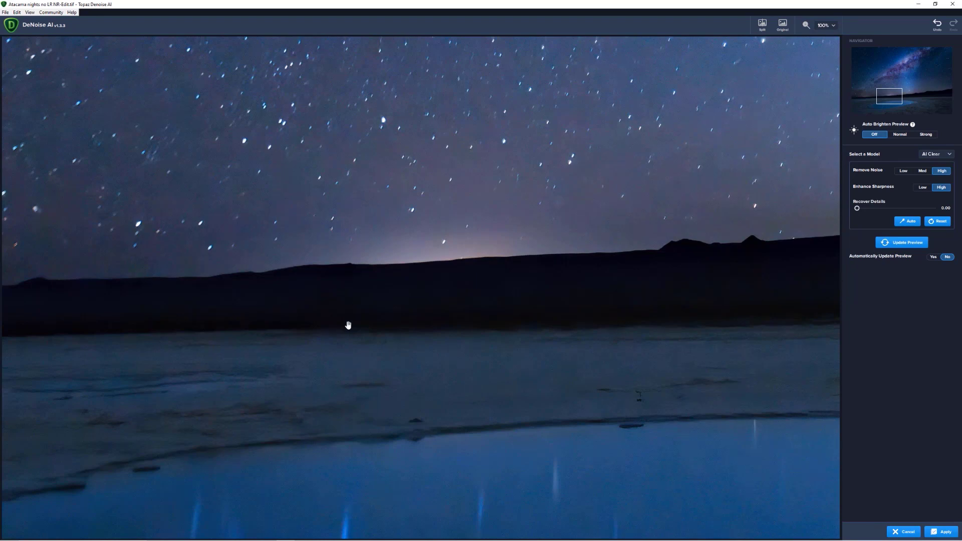
Preview the AI Clear result on the central Milky Way and on the dark upper sky beside it
left_click_drag(892, 93, 903, 69)
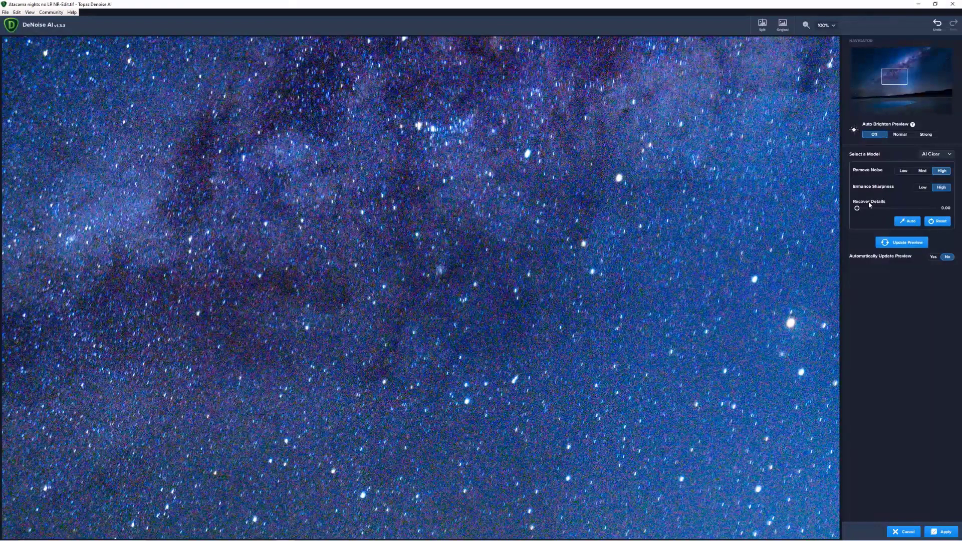
left_click(892, 244)
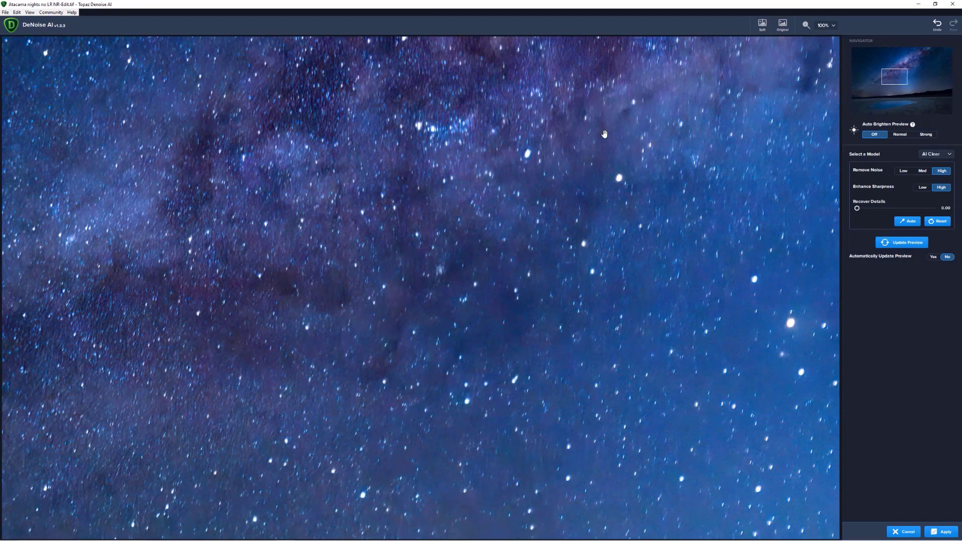
left_click_drag(897, 75, 918, 61)
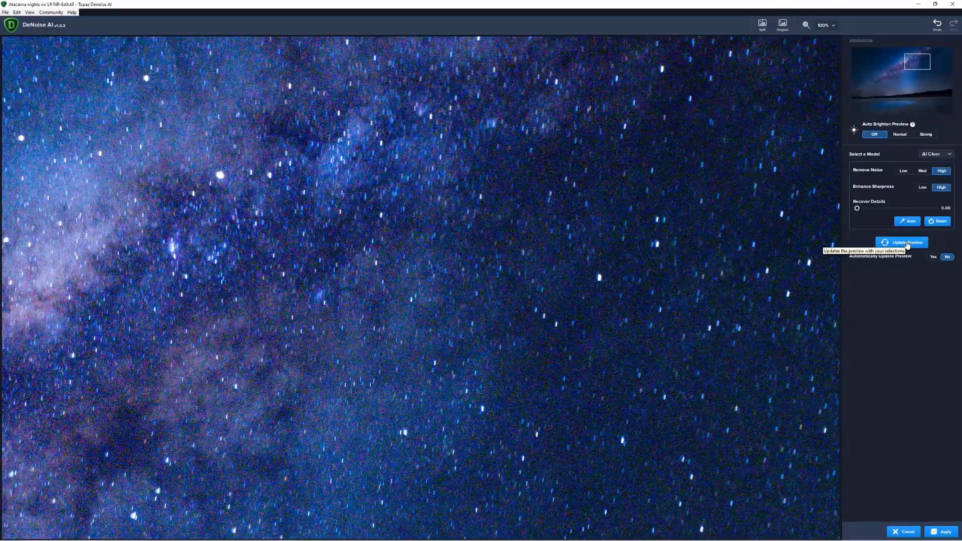
left_click(907, 244)
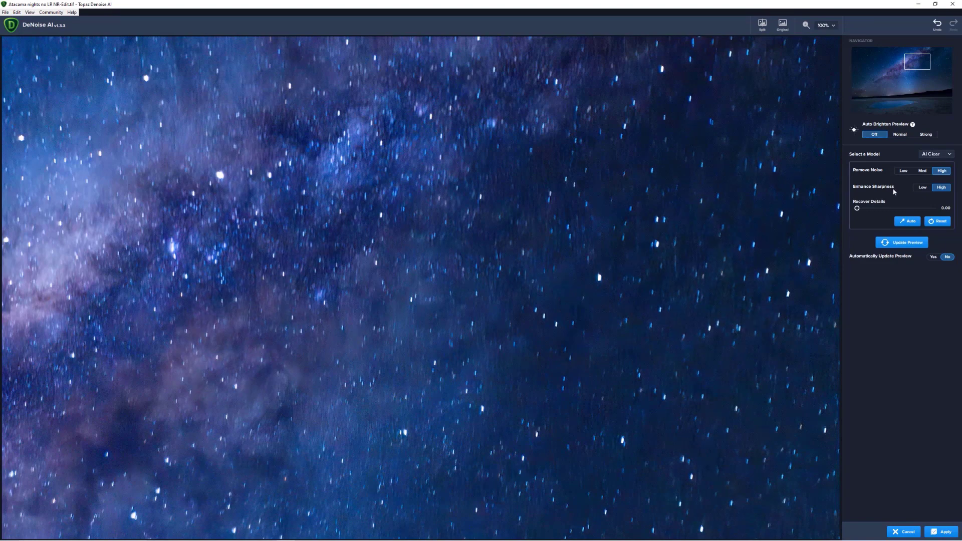
Set Remove Noise to Med and Recover Details to 0.15, preview the mountain horizon, and apply the noise reduction to the photo
left_click(923, 172)
left_click_drag(856, 208, 869, 212)
left_click_drag(916, 62, 897, 96)
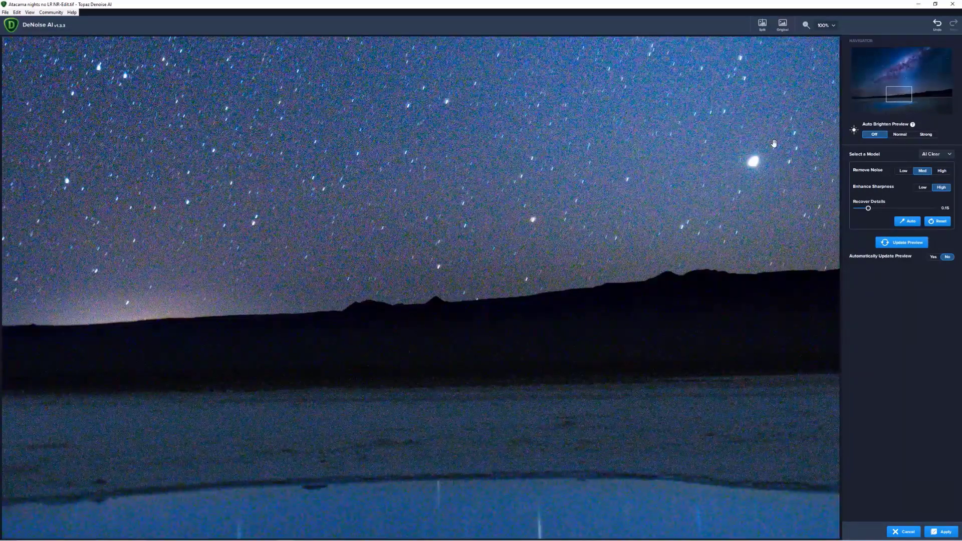
left_click(894, 243)
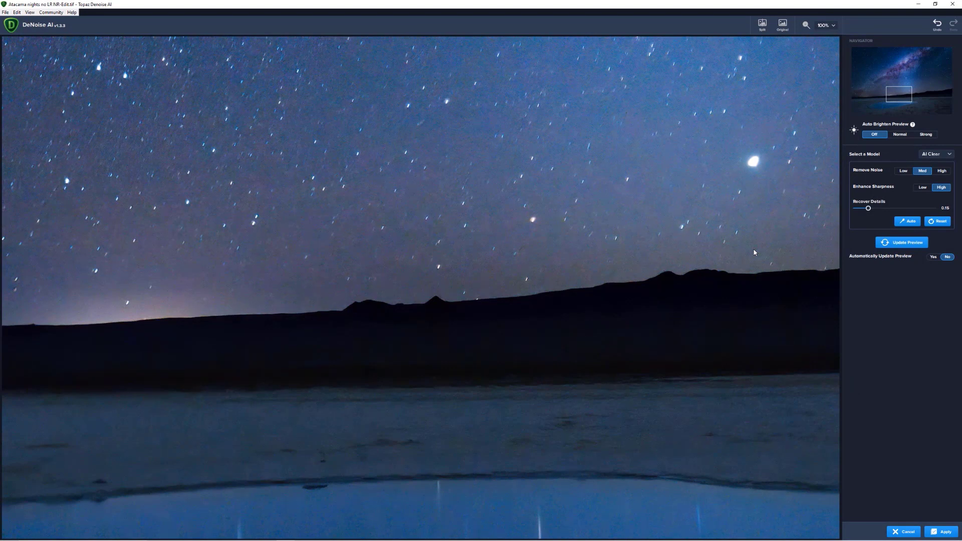
left_click(938, 534)
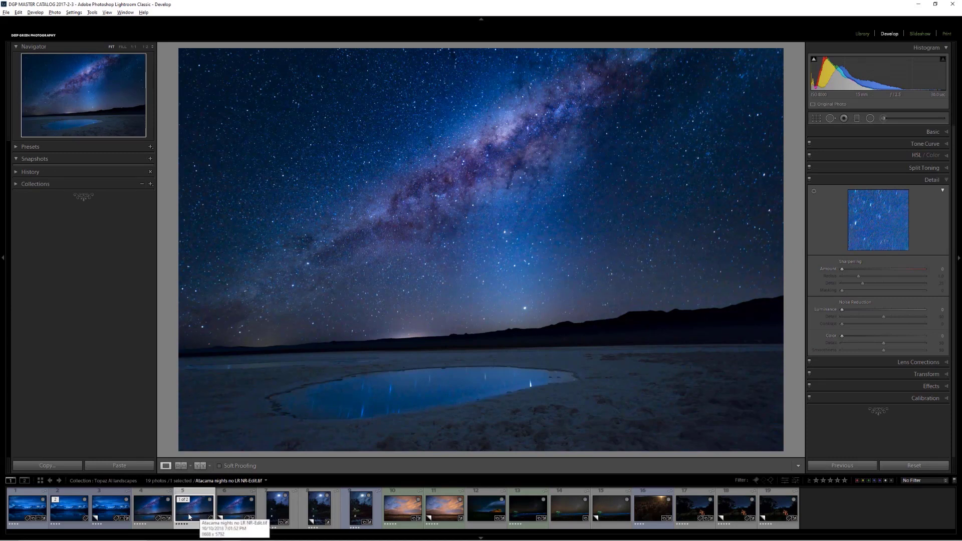
Compare "Atacama nights no LR NR.CR2" side by side with "Atacama nights no LR NR-Edit.tif" in the Library, with the panels hidden
left_click(145, 510)
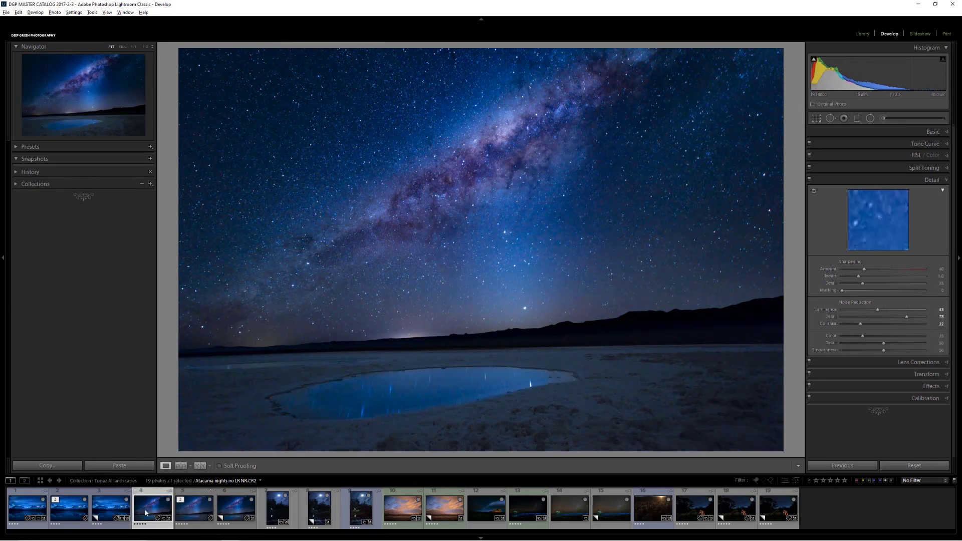
left_click(185, 499, "ctrl")
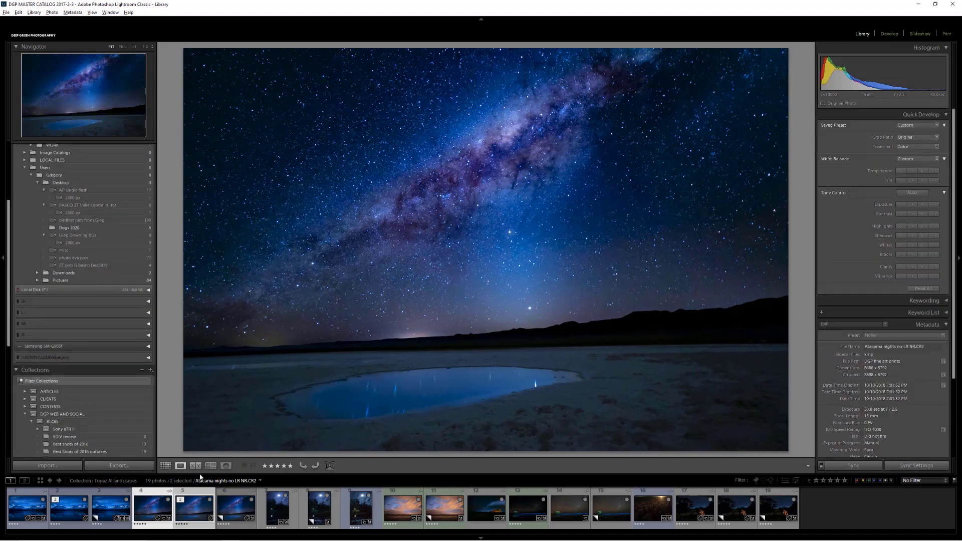
left_click(195, 466)
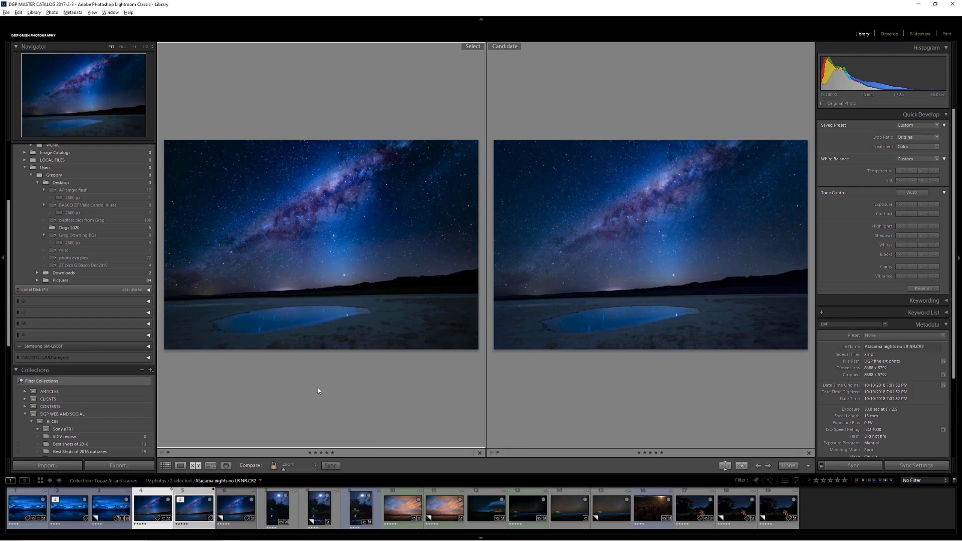
key("shift+Tab")
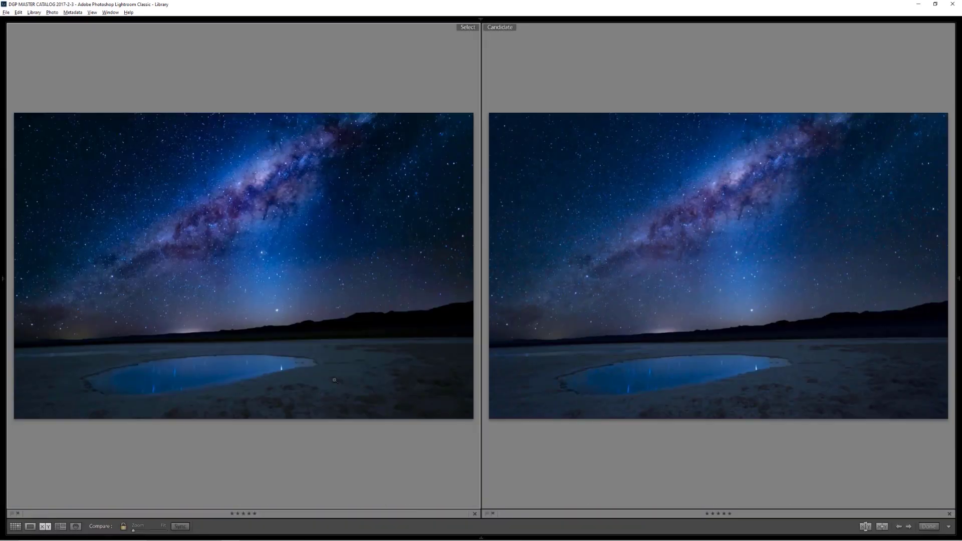
Compare both Atacama versions at 1:1 from the starry sky down through the mountains and pool to the foreground ground texture
left_click(297, 247)
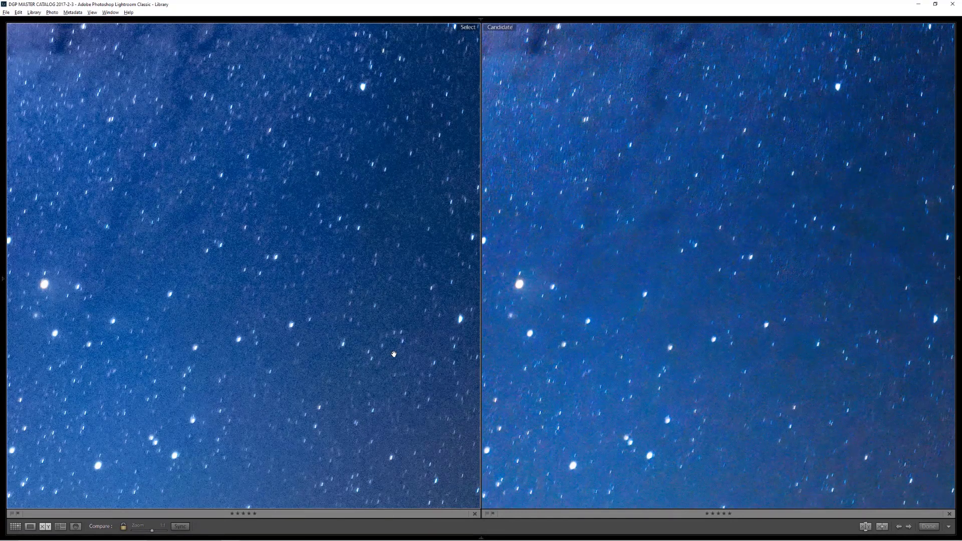
left_click_drag(394, 354, 410, 151)
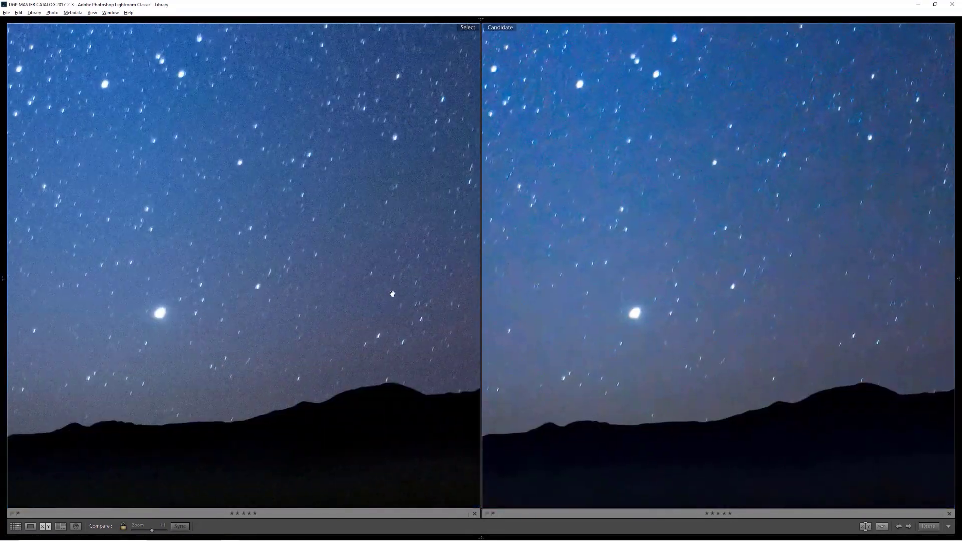
left_click_drag(389, 311, 425, 192)
left_click_drag(397, 307, 420, 168)
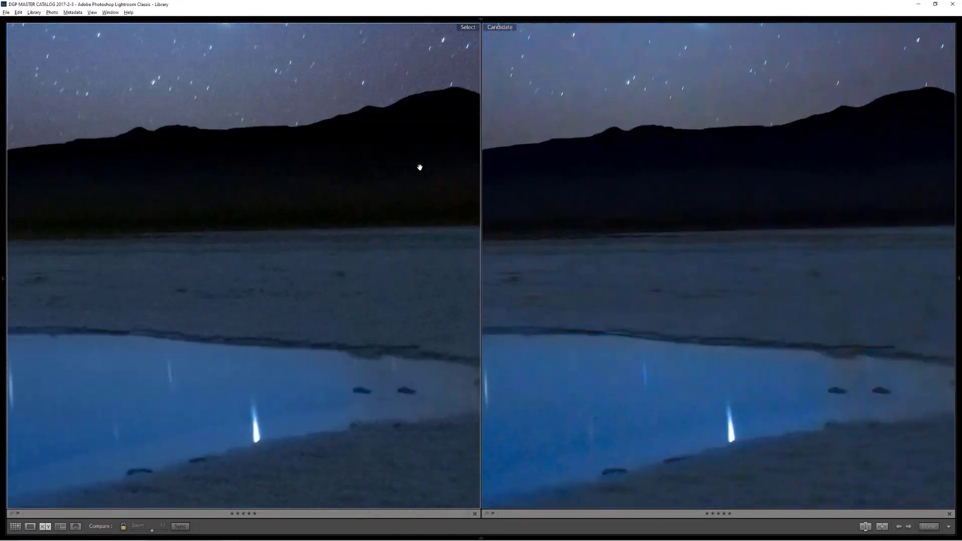
left_click_drag(398, 249, 423, 152)
left_click_drag(359, 277, 377, 164)
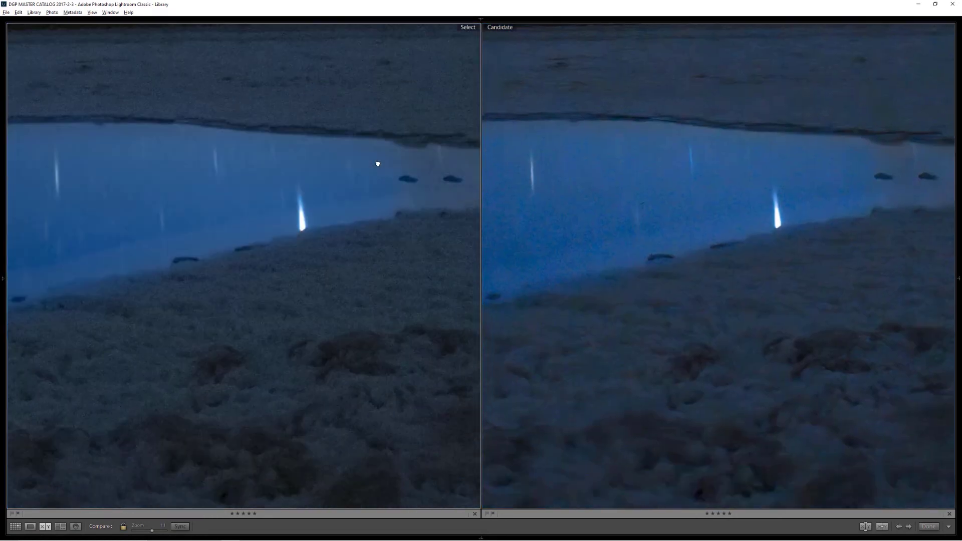
mouse_move(346, 271)
left_mouse_down()
mouse_move(382, 183)
mouse_move(363, 266)
left_mouse_up()
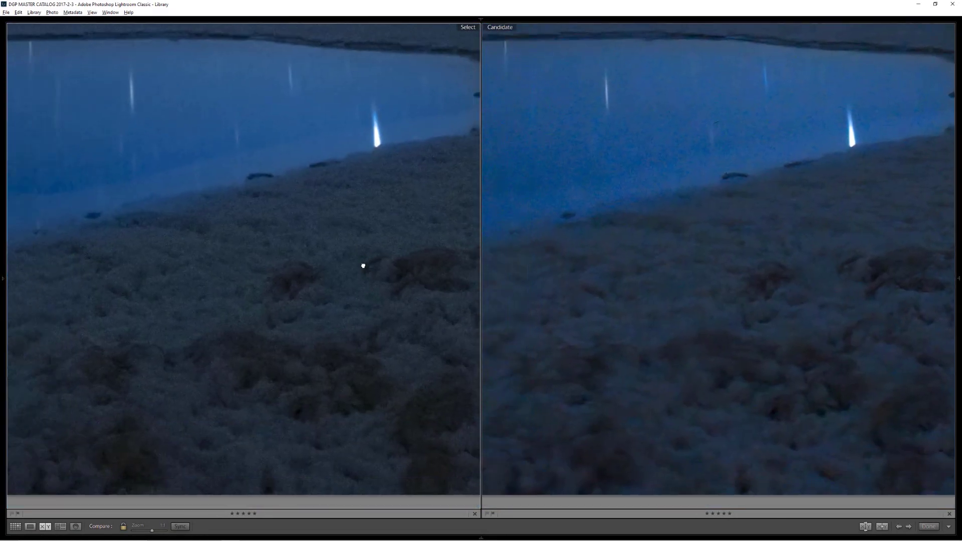
left_click_drag(287, 290, 335, 321)
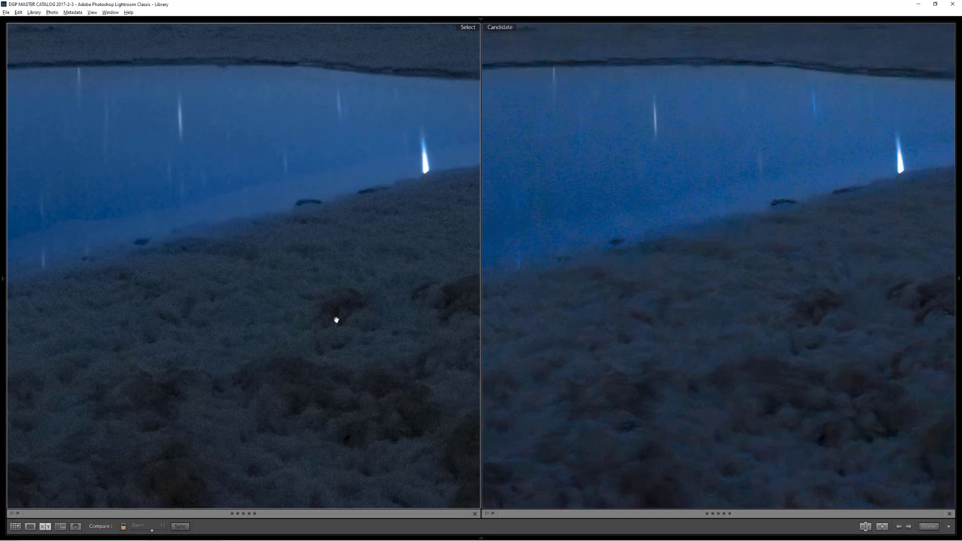
Leave the side-by-side comparison with the panels restored, and show the whole "Atacama nights no LR NR.CR2" photo
key("shift+Tab")
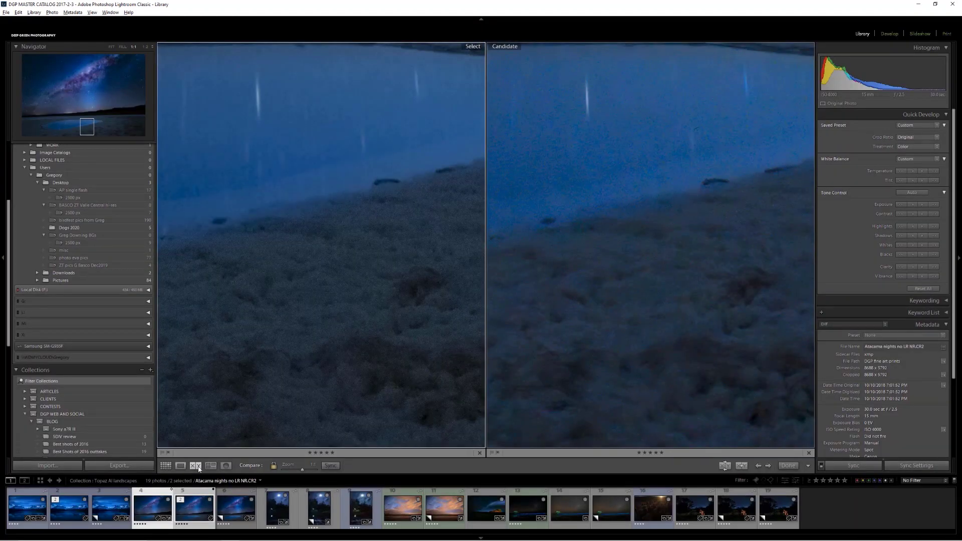
left_click(181, 466)
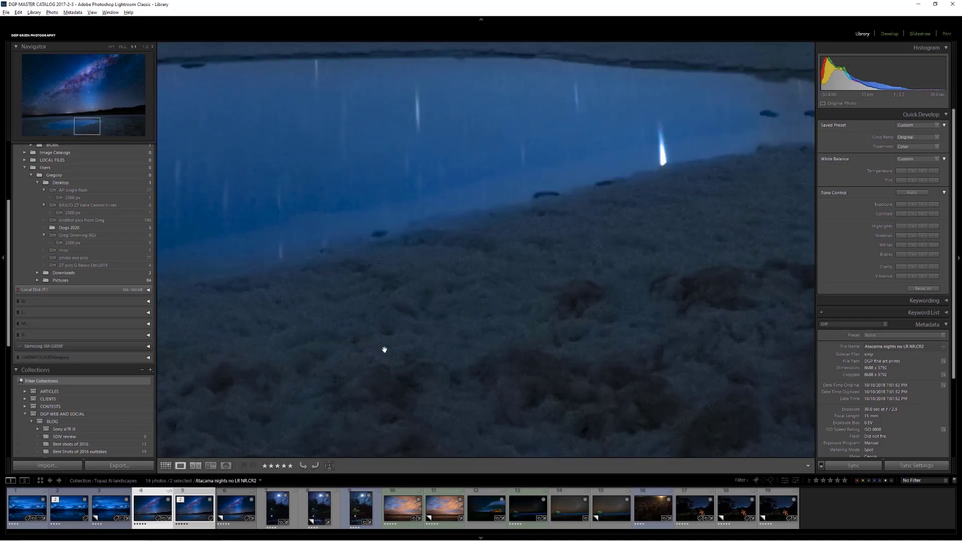
left_click(408, 336)
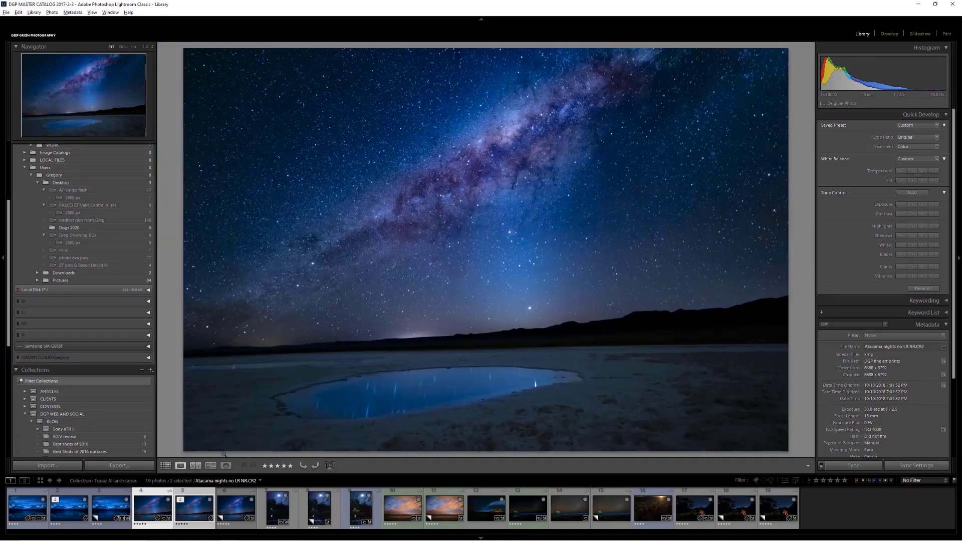
Select "Patagonia nights no LR NR-Edit-2.tif" together with "Atacama nights no LR NR-Edit.tif"
left_click(113, 509)
left_click(67, 520)
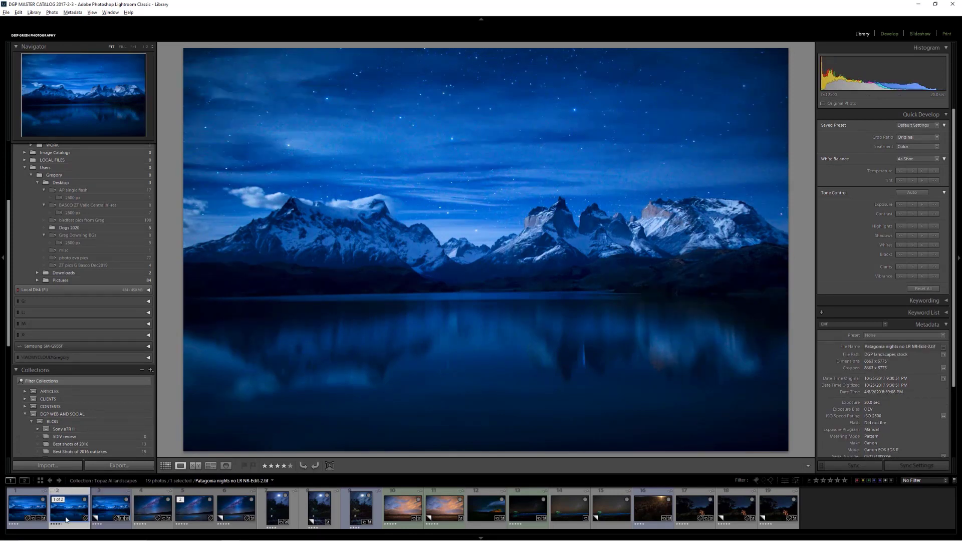
left_click(200, 514, "ctrl")
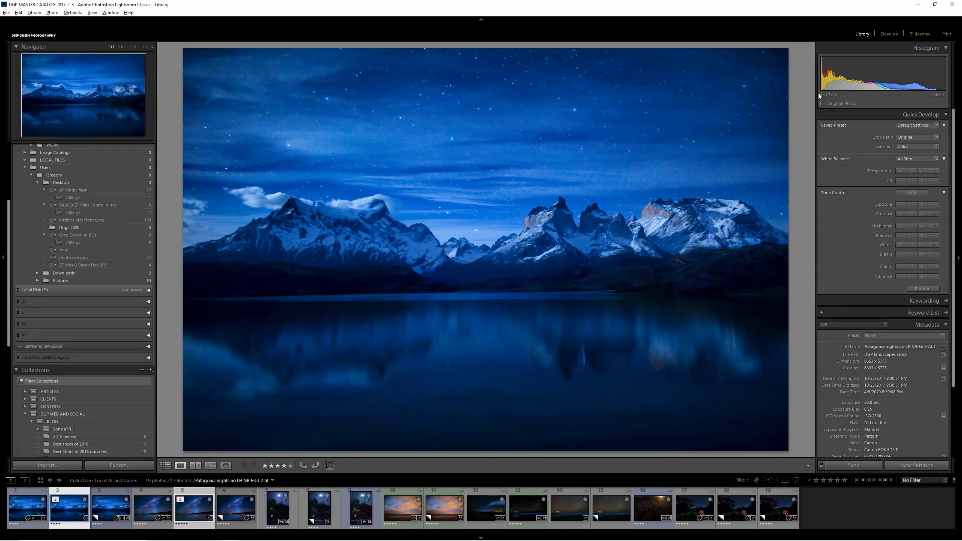
Compare "Patagonia nights no LR NR-Edit-2.tif" side by side with the Atacama edit at 1:1, with the panels hidden
left_click(196, 466)
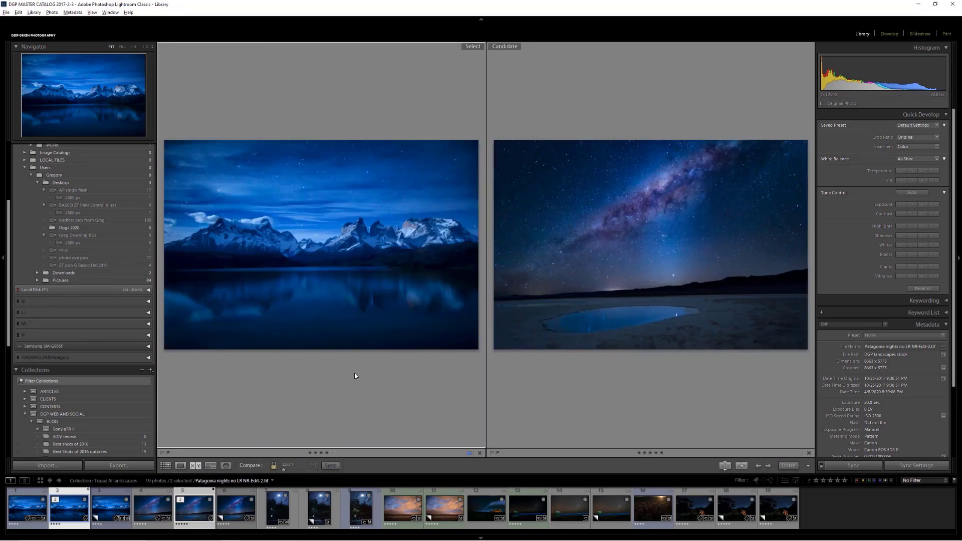
key("shift+Tab")
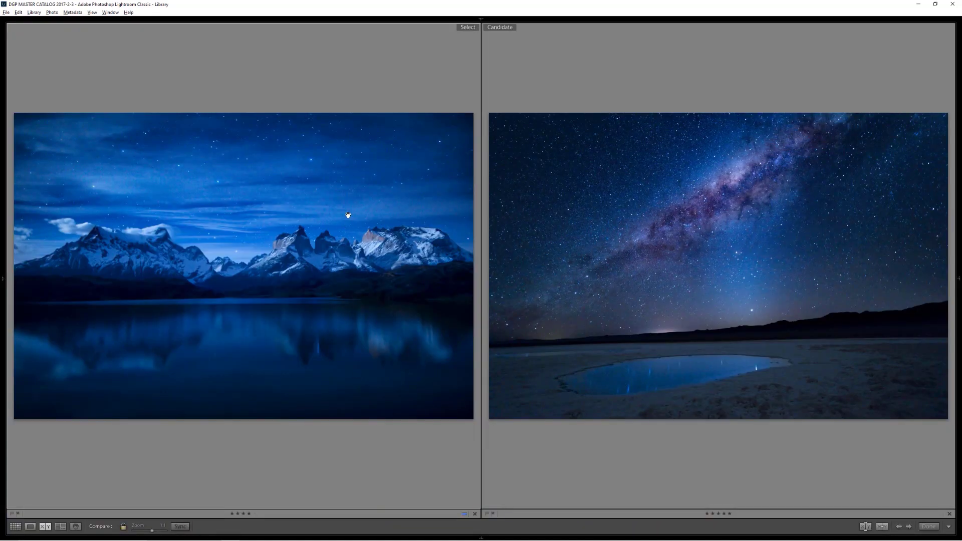
left_click(347, 215)
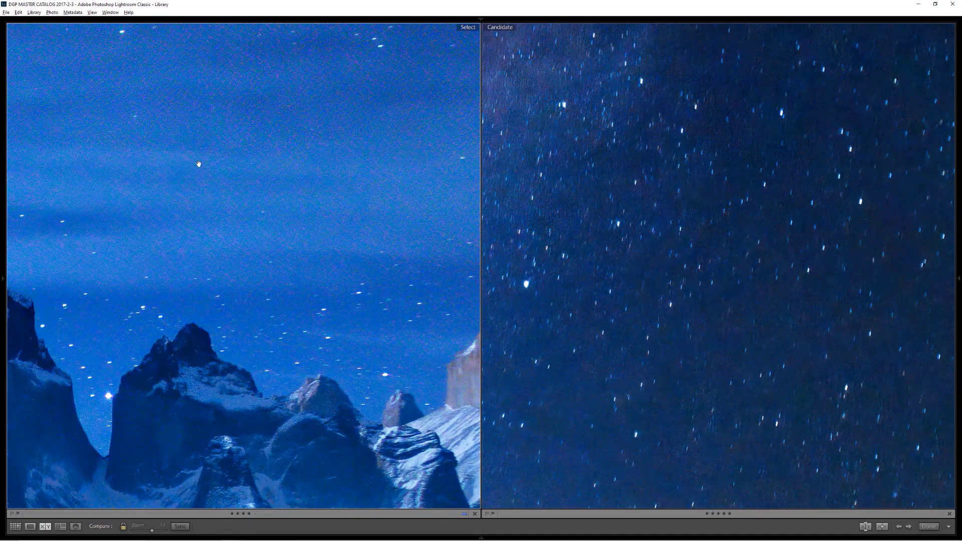
Examine the noise in the Patagonia clouds and the Atacama Milky Way across the upper skies of both photos
left_click_drag(252, 196, 400, 283)
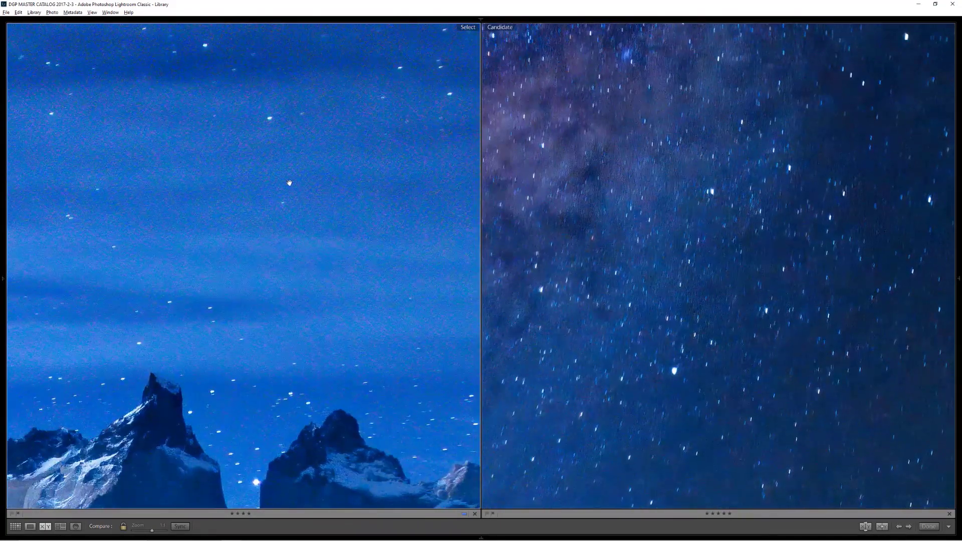
left_click_drag(289, 183, 410, 267)
left_click_drag(185, 265, 290, 222)
left_click_drag(217, 206, 329, 277)
left_click_drag(166, 250, 356, 201)
left_click_drag(131, 255, 325, 215)
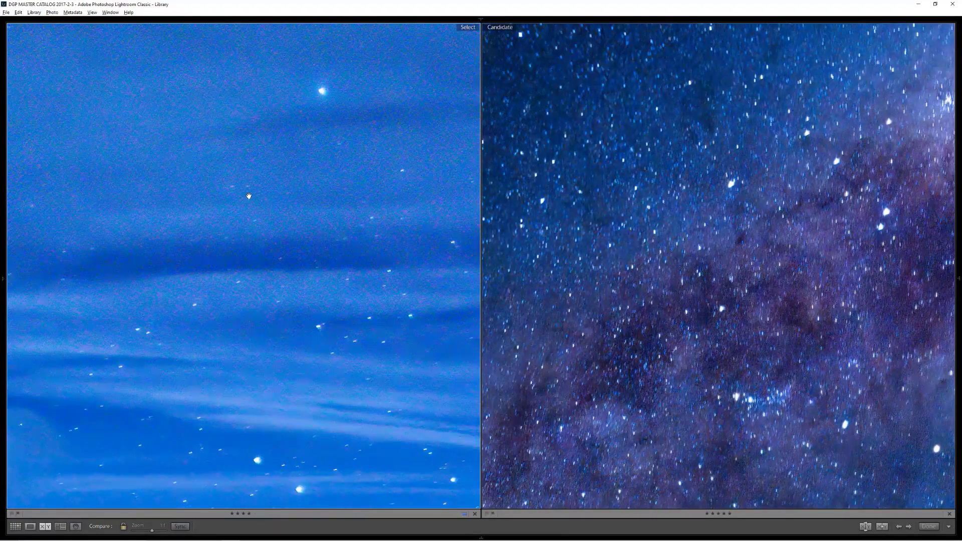
left_click_drag(188, 184, 289, 205)
left_click_drag(203, 189, 275, 227)
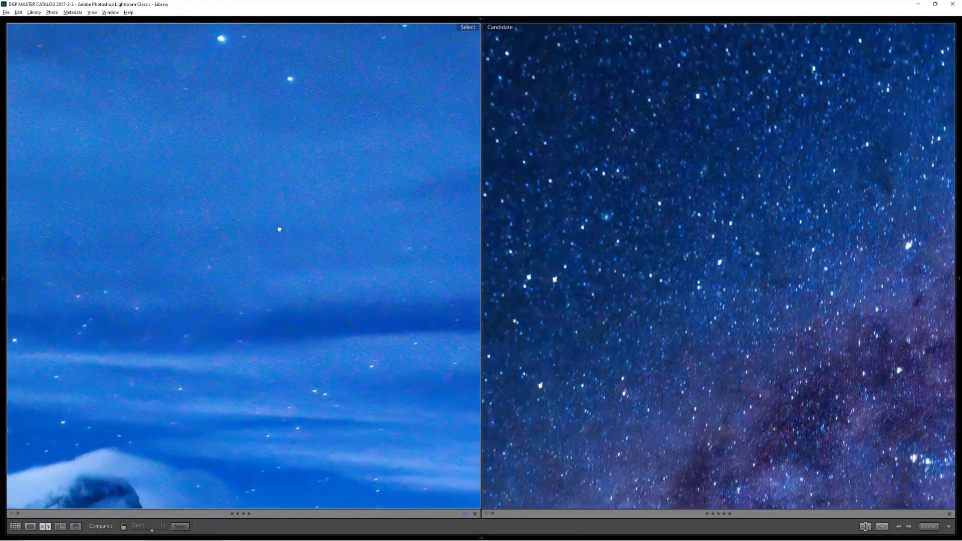
left_click_drag(367, 295, 275, 197)
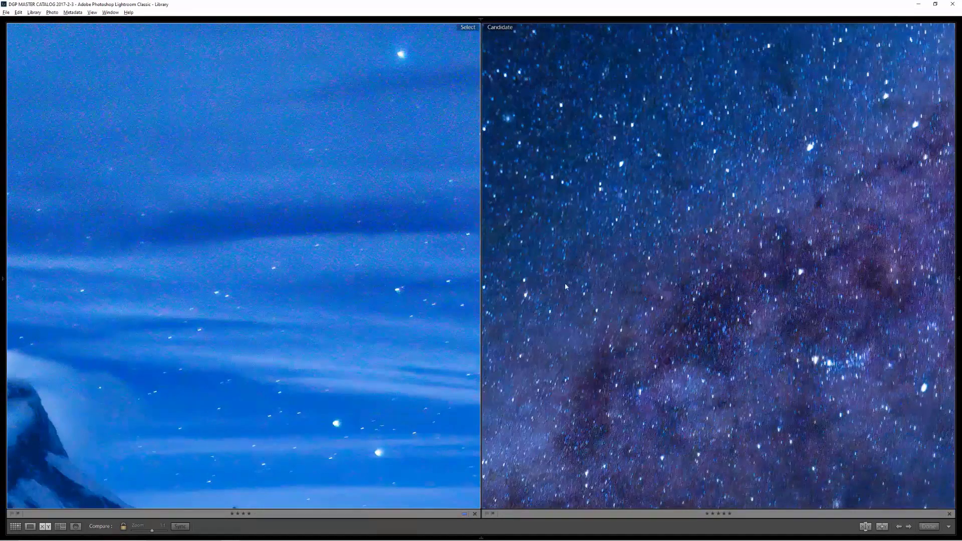
Examine both photos from the lower sky down through the mountains to the lake's shoreline and reflections and the desert horizon
left_click_drag(654, 396, 597, 147)
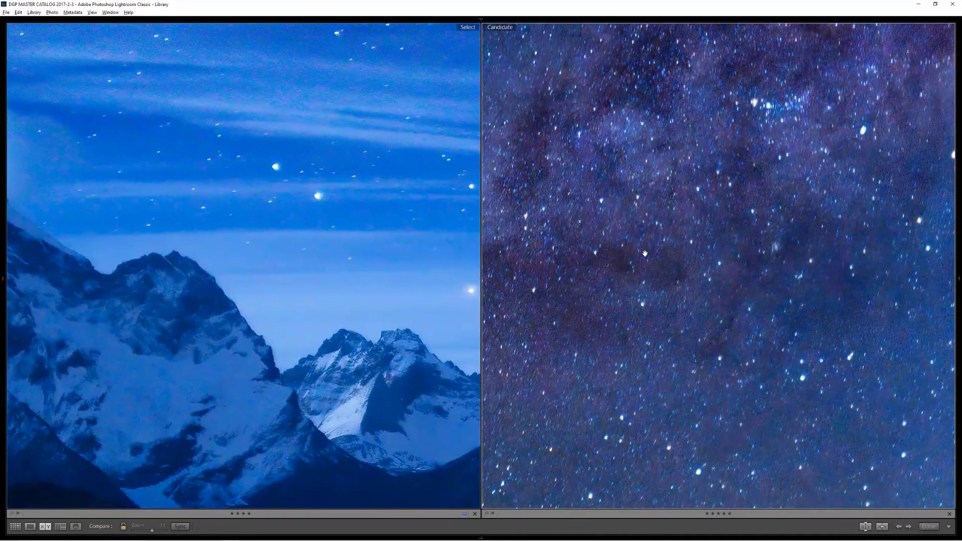
left_click_drag(645, 253, 608, 172)
left_click_drag(660, 271, 644, 212)
left_click_drag(658, 247, 633, 178)
left_click_drag(659, 271, 628, 182)
left_click_drag(682, 283, 665, 207)
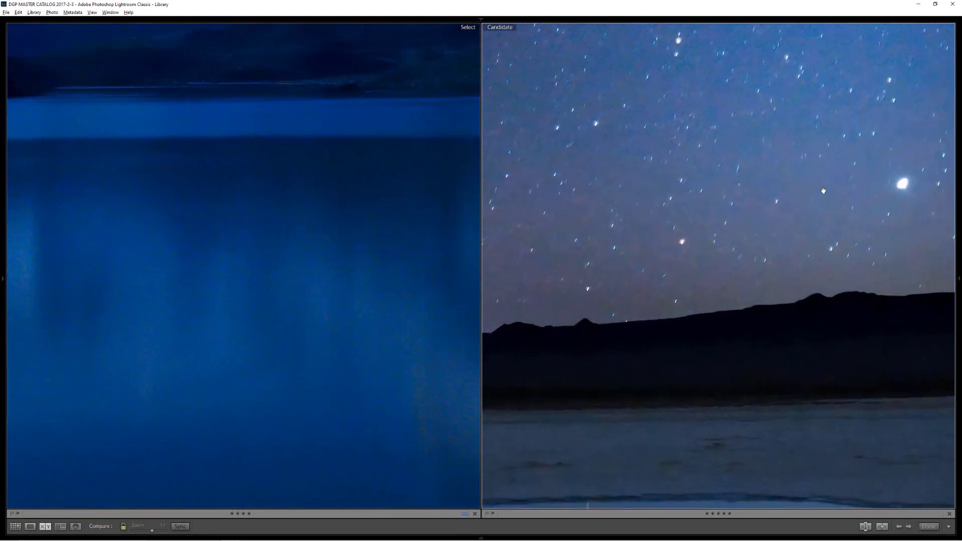
left_click_drag(767, 225, 754, 290)
left_click_drag(734, 166, 730, 241)
left_click_drag(812, 202, 664, 209)
left_click_drag(800, 222, 643, 241)
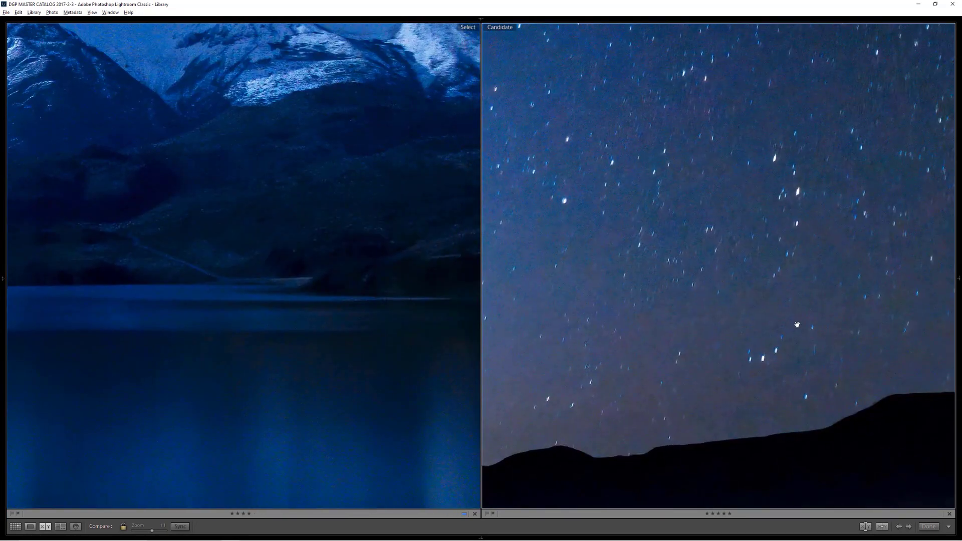
left_click_drag(797, 324, 833, 135)
mouse_move(774, 274)
left_mouse_down()
mouse_move(804, 213)
mouse_move(824, 120)
mouse_move(815, 86)
left_mouse_up()
mouse_move(94, 83)
left_mouse_down()
mouse_move(159, 215)
mouse_move(279, 341)
mouse_move(328, 363)
left_mouse_up()
left_click_drag(169, 224, 189, 347)
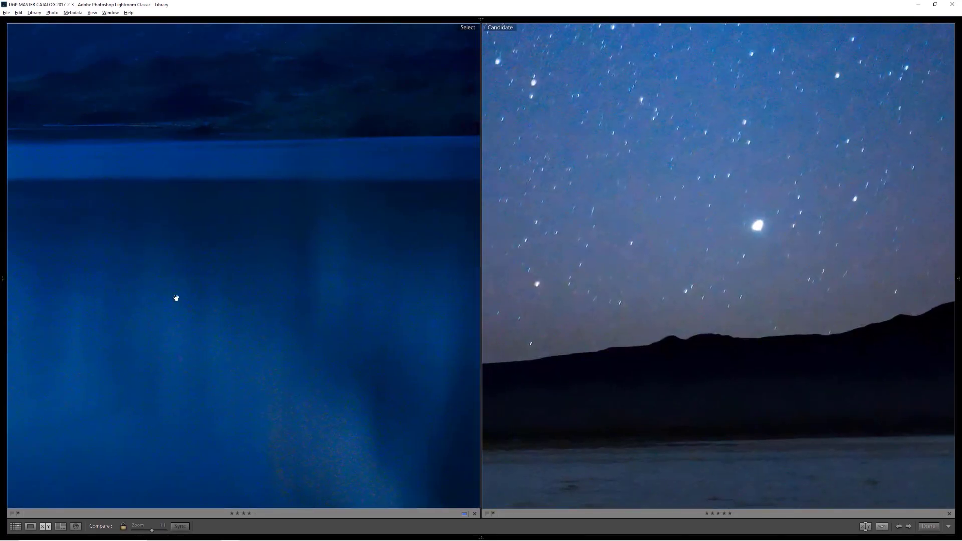
Leave the side-by-side comparison with the panels restored, and show the whole collection as a thumbnail grid
key("shift+Tab")
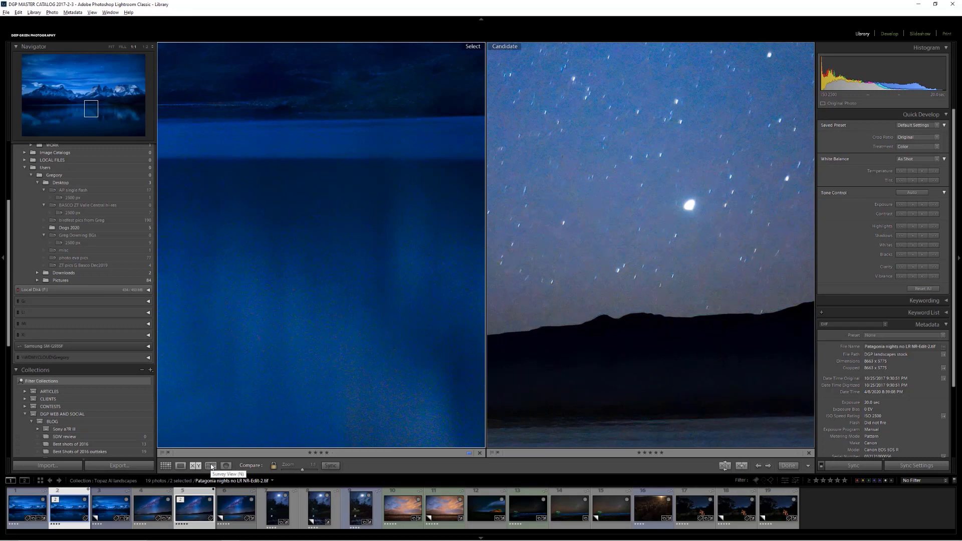
key("e")
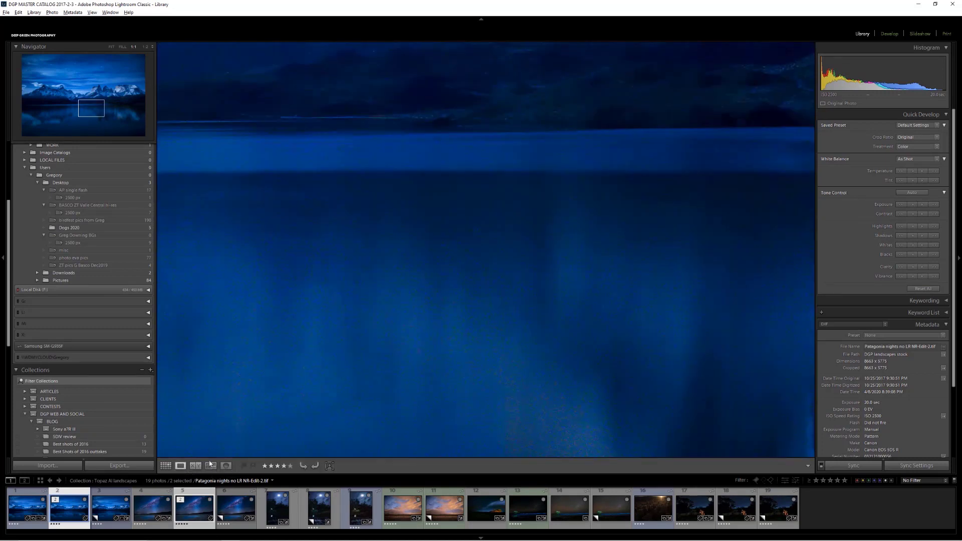
left_click(165, 466)
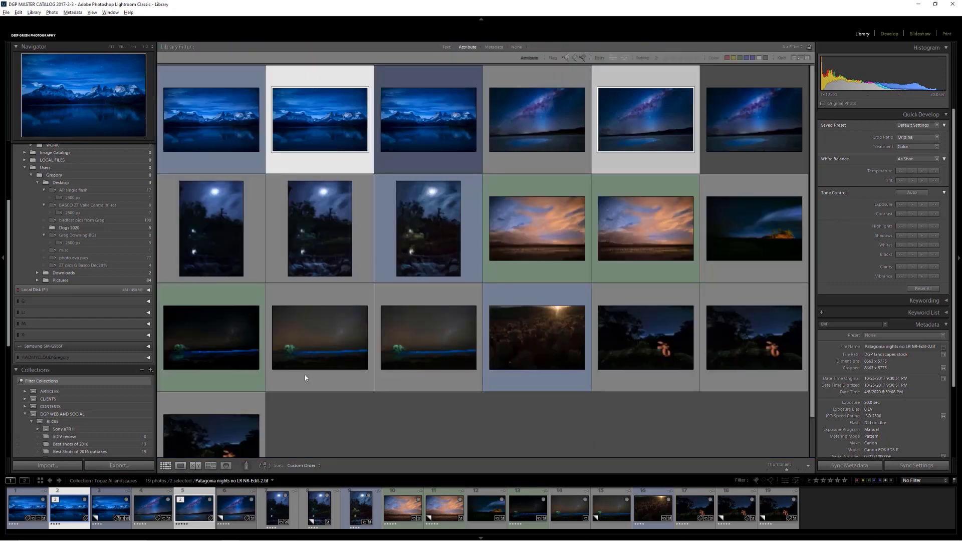
Open the finished moonlit river photo "DGPstock-landscapes-41-Edit.psd" in Develop and inspect the sky around the moon at 1:1
double_click(285, 503)
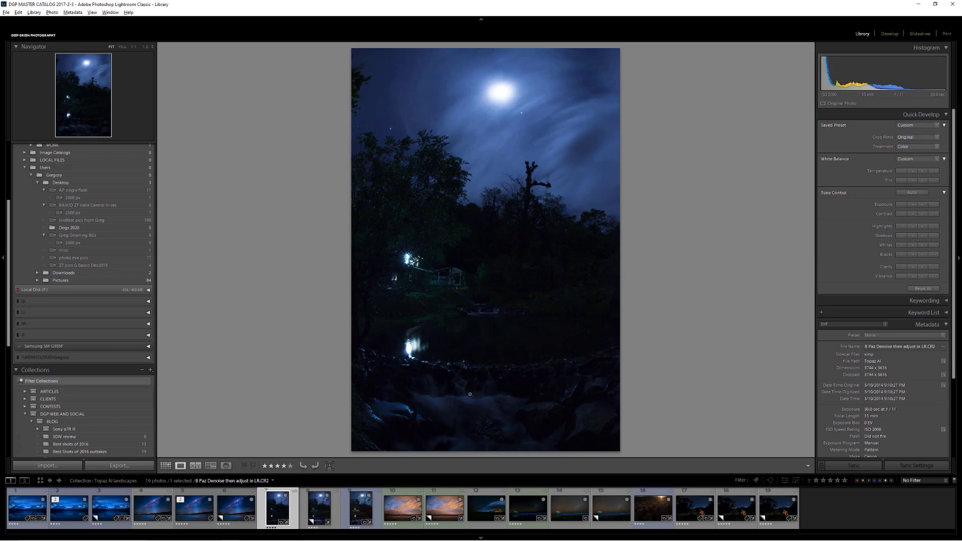
key("d")
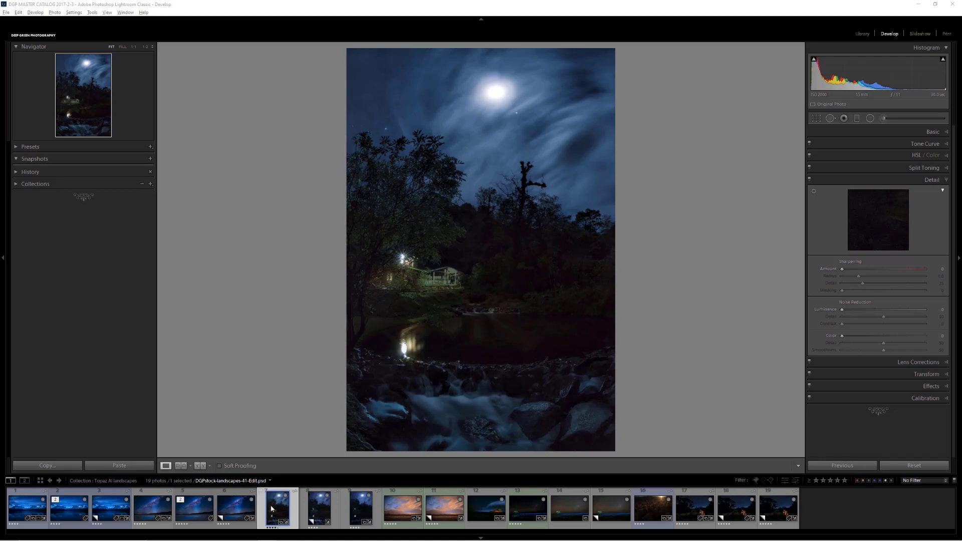
left_click(454, 121)
left_click_drag(466, 124, 426, 272)
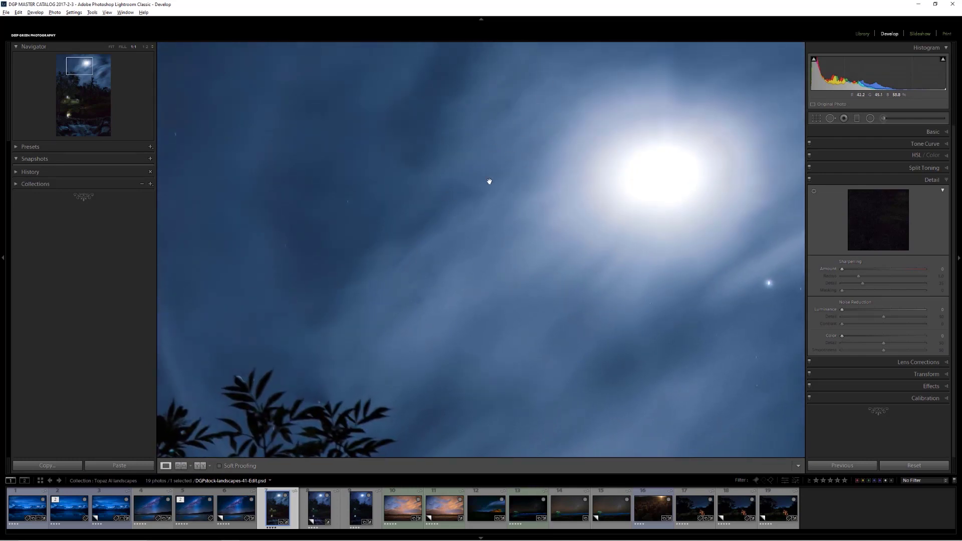
left_click(424, 255)
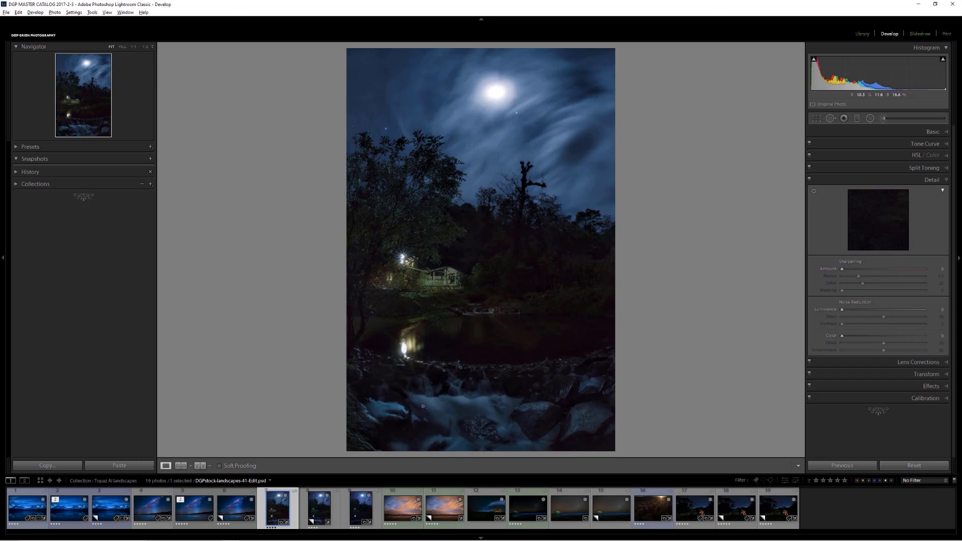
Compare "B Paz Denoise then adjust in LR.CR2" with its virtual copy "Copy 1" at full-photo view
left_click(321, 511)
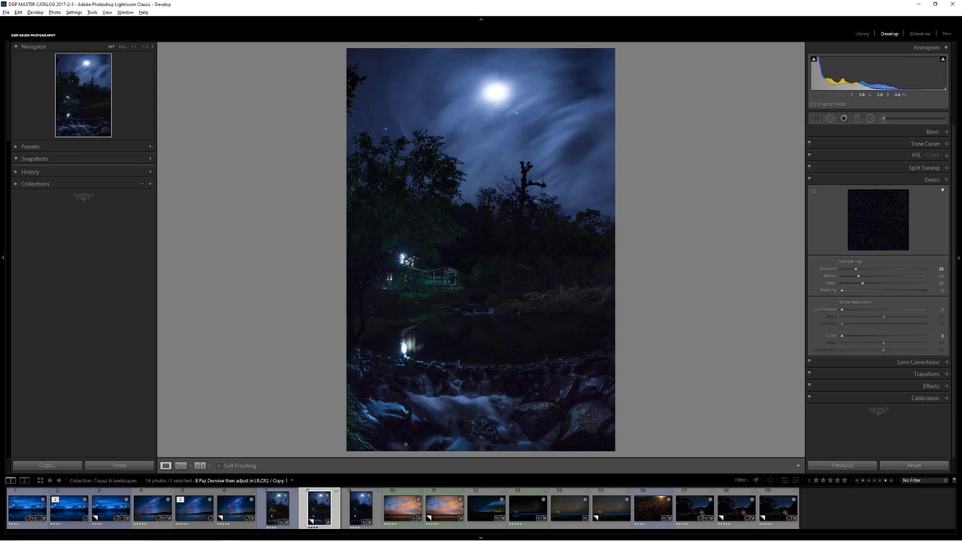
left_click(364, 511)
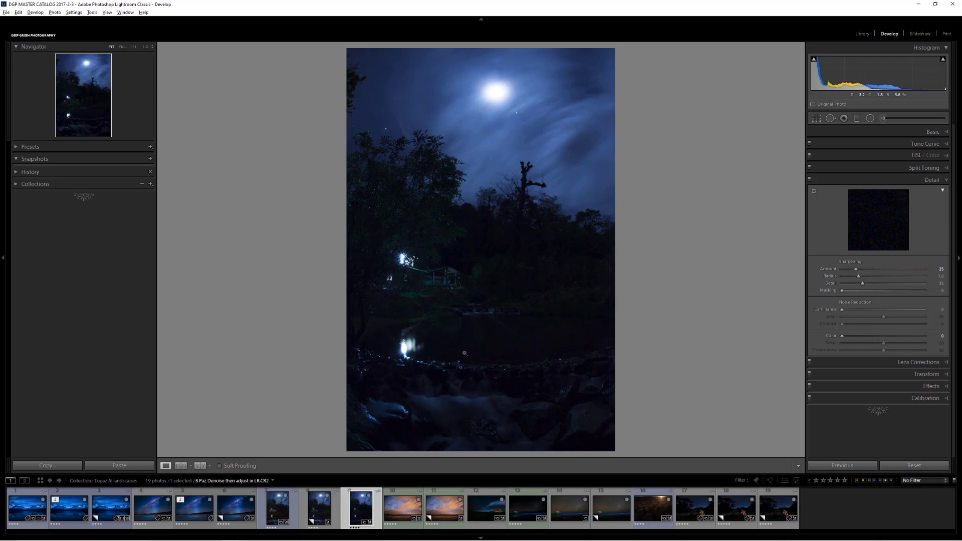
left_click(321, 509)
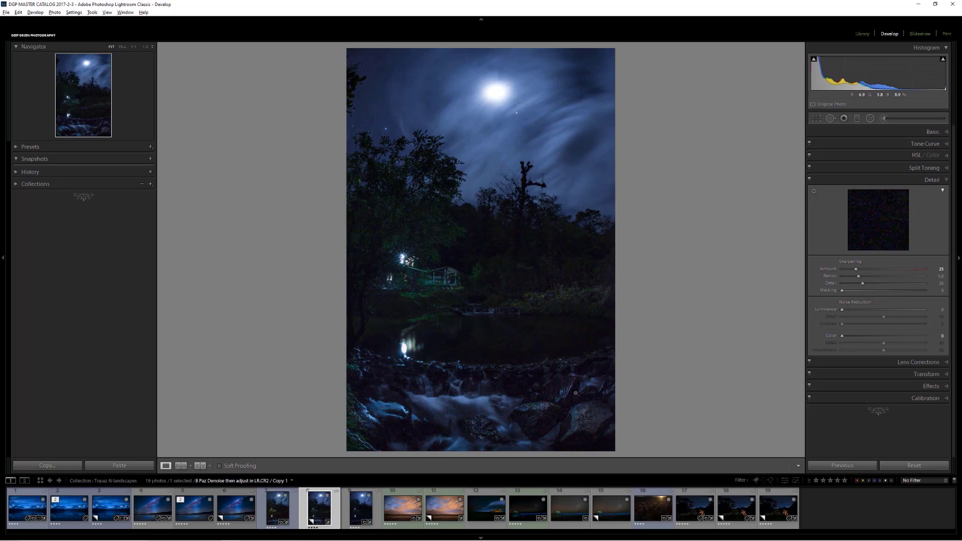
Inspect Copy 1 at 1:1 from the riverbank vegetation and sign down to the rocks and waterfall, then show the whole photo
left_click(547, 305)
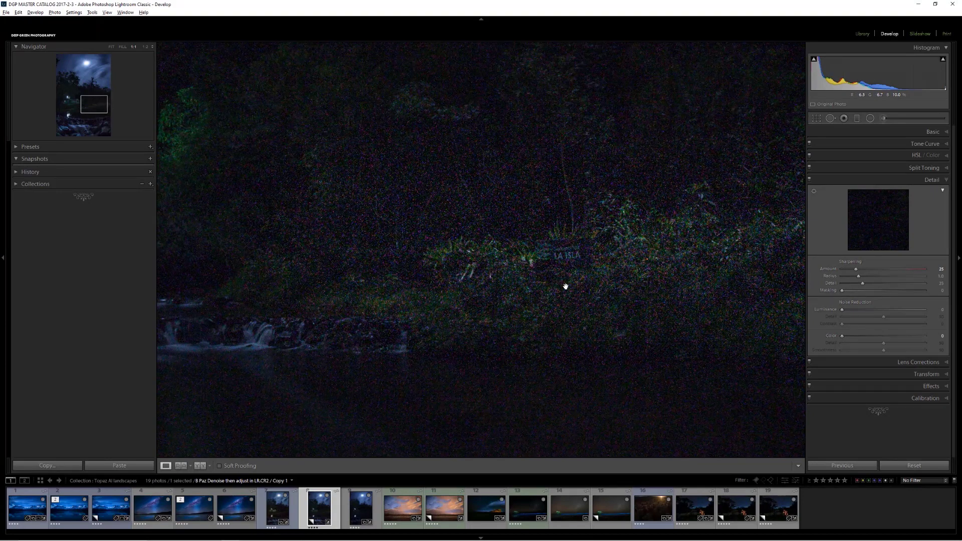
left_click_drag(566, 287, 406, 303)
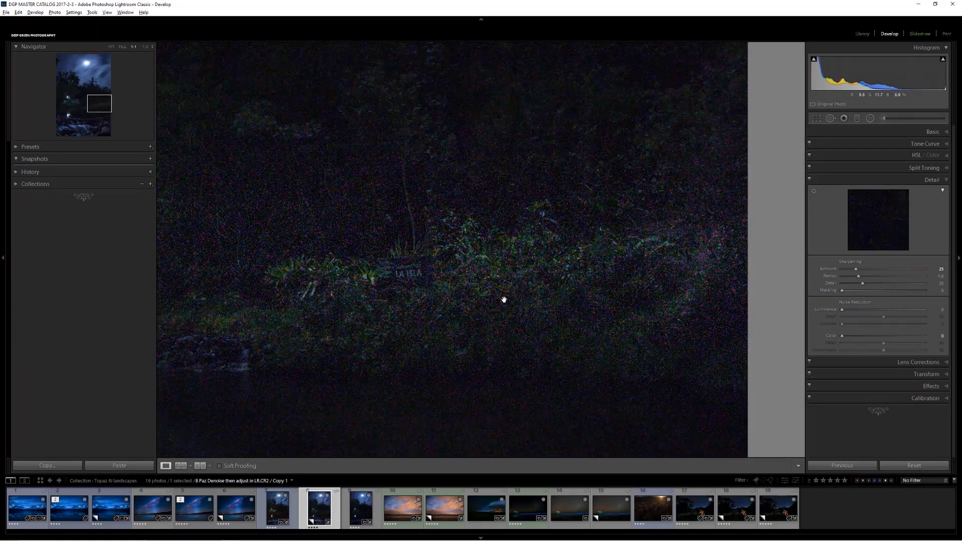
left_click_drag(448, 307, 469, 232)
mouse_move(476, 294)
left_mouse_down()
mouse_move(471, 201)
mouse_move(511, 195)
left_mouse_up()
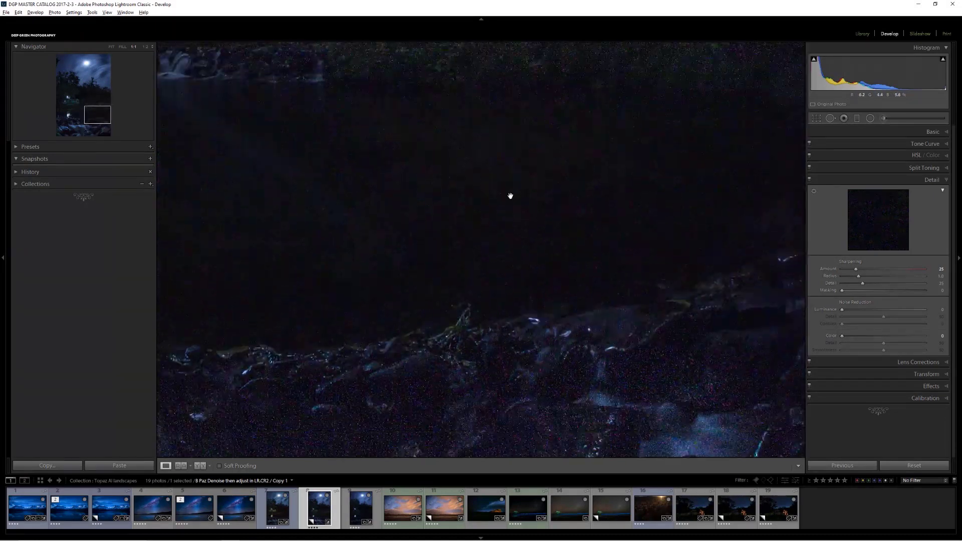
left_click_drag(503, 342, 563, 188)
left_click_drag(432, 291, 500, 261)
left_click_drag(381, 264, 452, 281)
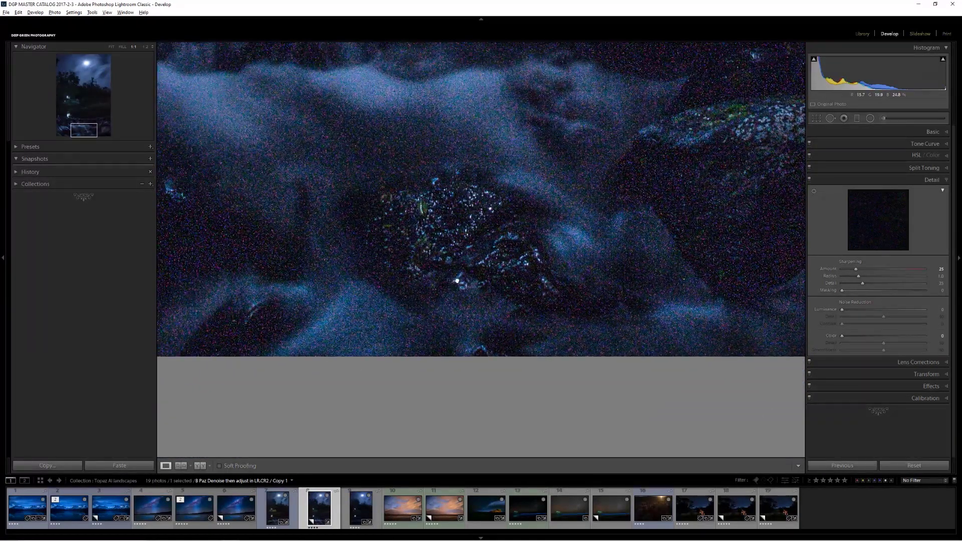
left_click(405, 274)
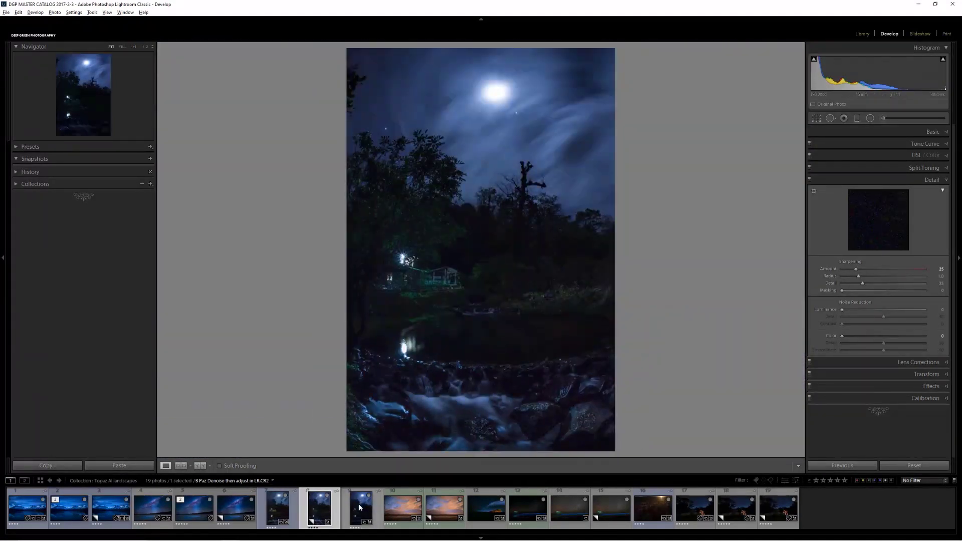
Check the waterfall rocks at 1:1 in the original "B Paz Denoise then adjust in LR.CR2", and return to Copy 1 in full view
key("Right")
left_click(476, 383)
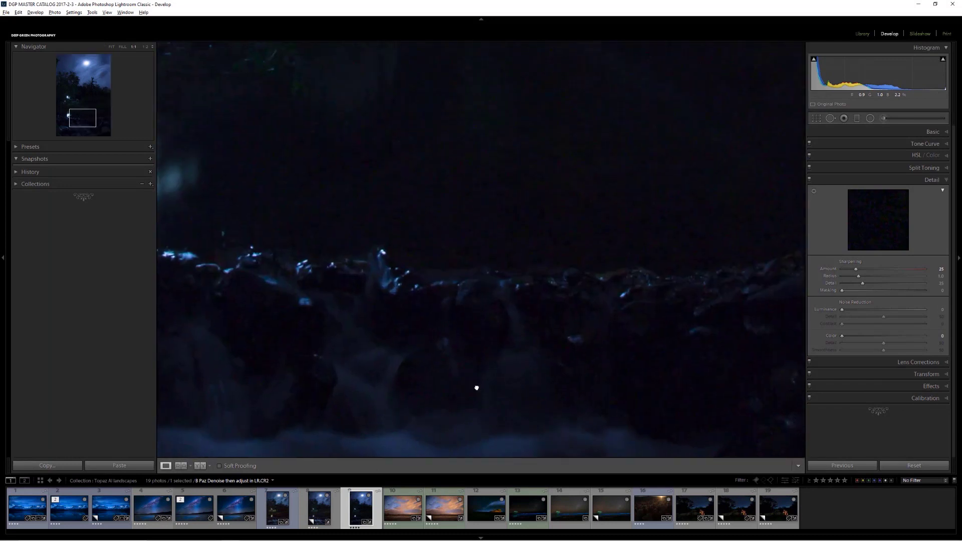
left_click_drag(501, 408, 570, 272)
left_click(319, 509)
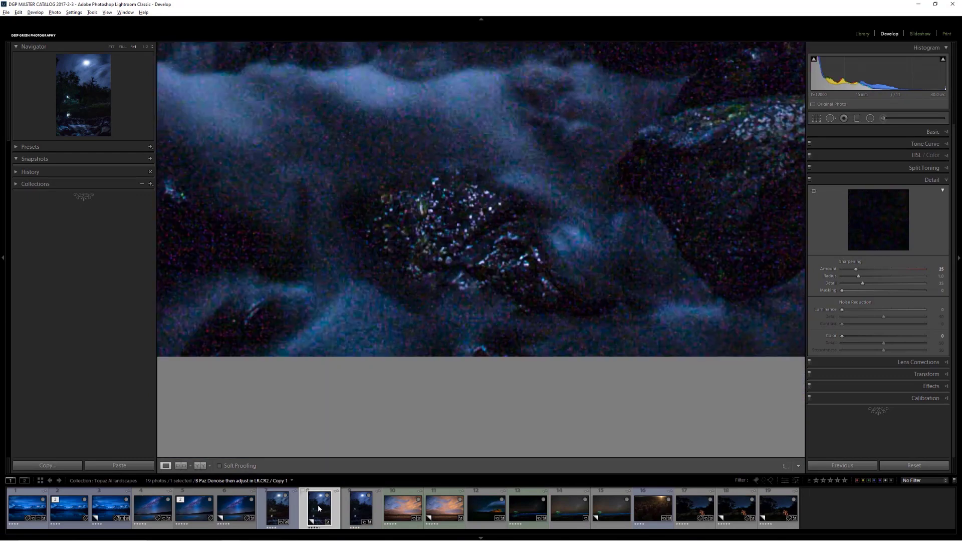
left_click(373, 352)
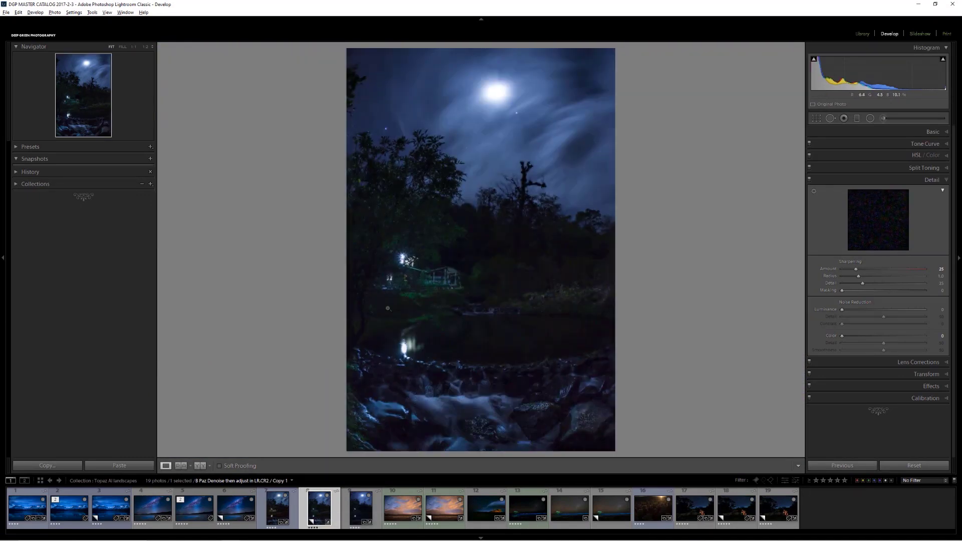
Send "B Paz Denoise then adjust in LR.CR2 / Copy 1" to Topaz DeNoise AI for editing
right_click(322, 507)
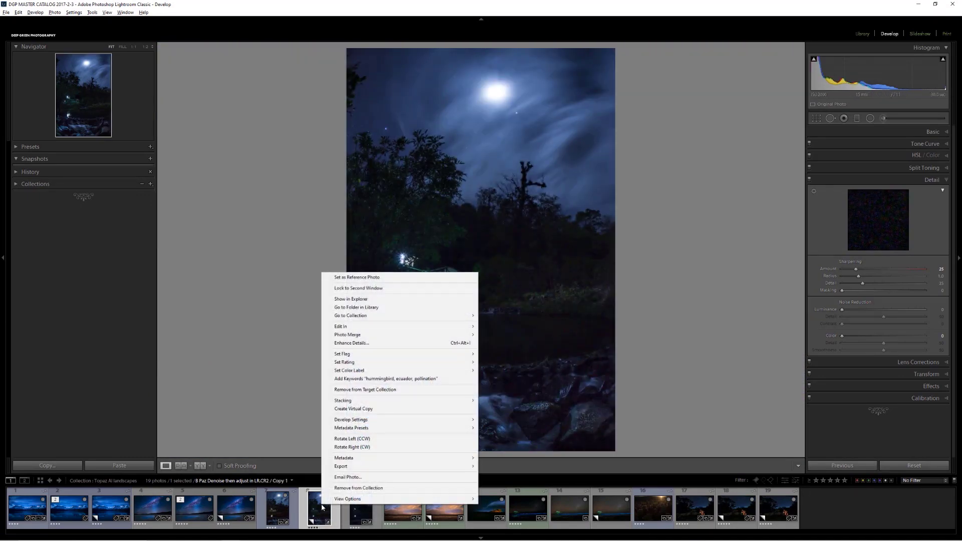
mouse_move(464, 326)
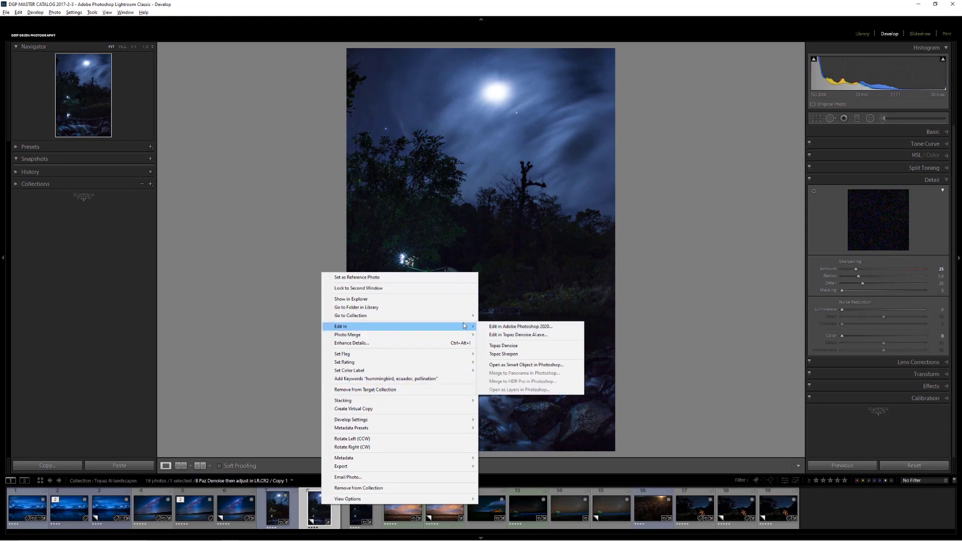
left_click(493, 327)
key("Return")
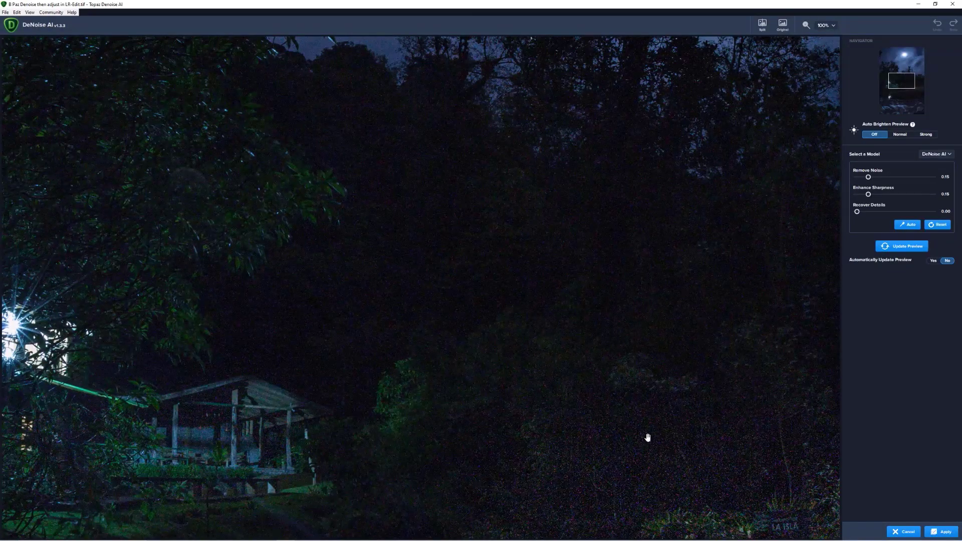
Preview the automatic noise removal settings on the pool and the rocks above the waterfall
left_click_drag(901, 81, 898, 97)
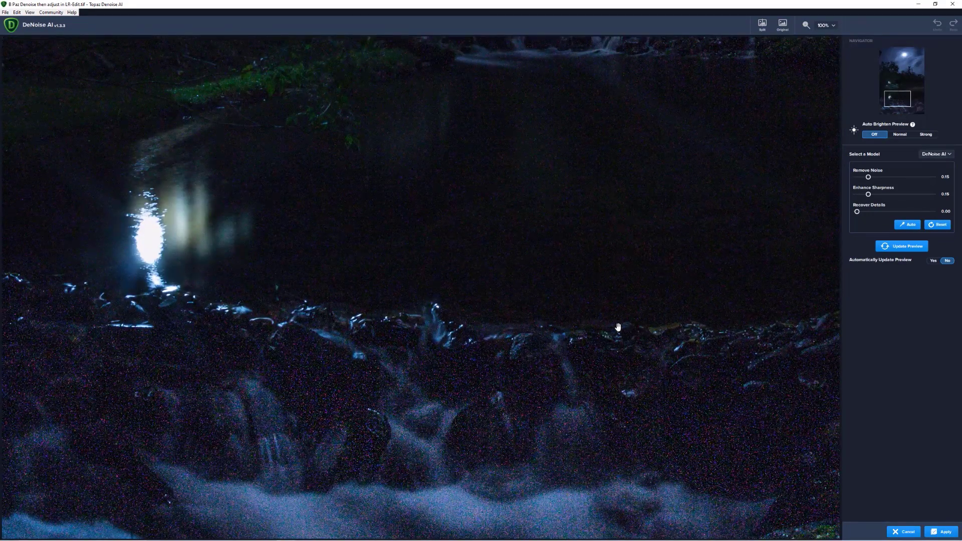
left_click_drag(672, 311, 649, 371)
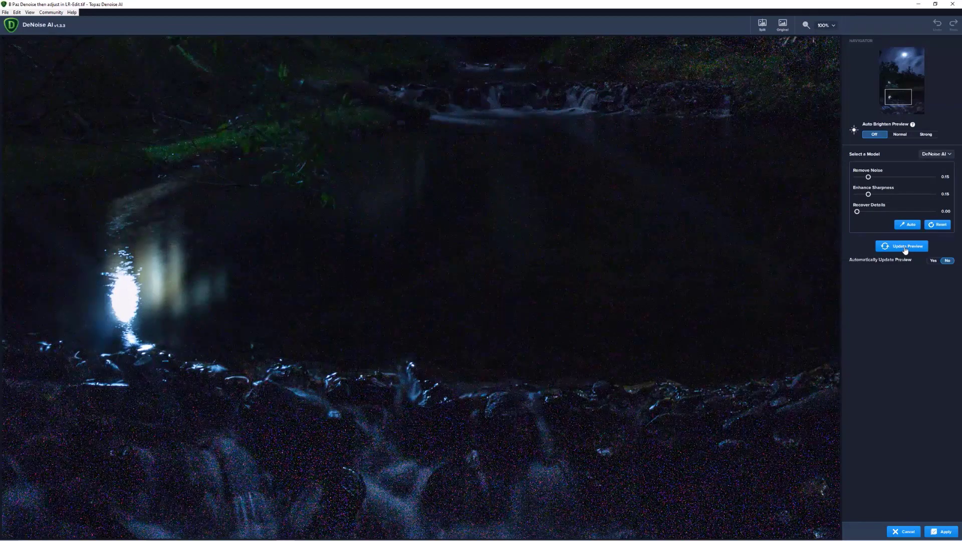
left_click_drag(870, 179, 899, 182)
left_click(908, 225)
left_click(893, 246)
Set Remove Noise to 0.73 and Enhance Sharpness to 0.31, and update the preview
left_click_drag(869, 182, 892, 180)
left_click_drag(886, 195, 878, 197)
left_click(897, 246)
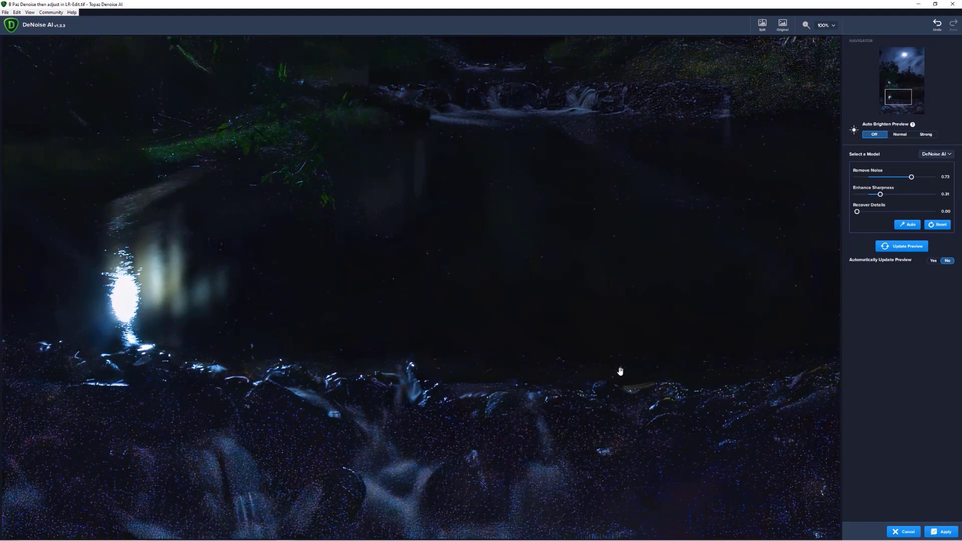
Switch the model to AI Clear and preview its noise removal on the pool, the waterfall rocks and the riverbank
left_click(942, 155)
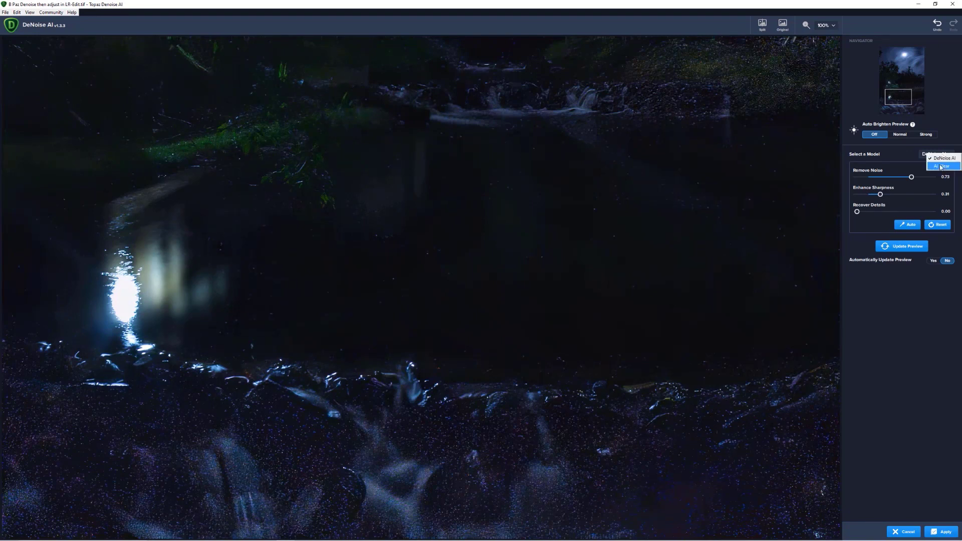
left_click(940, 166)
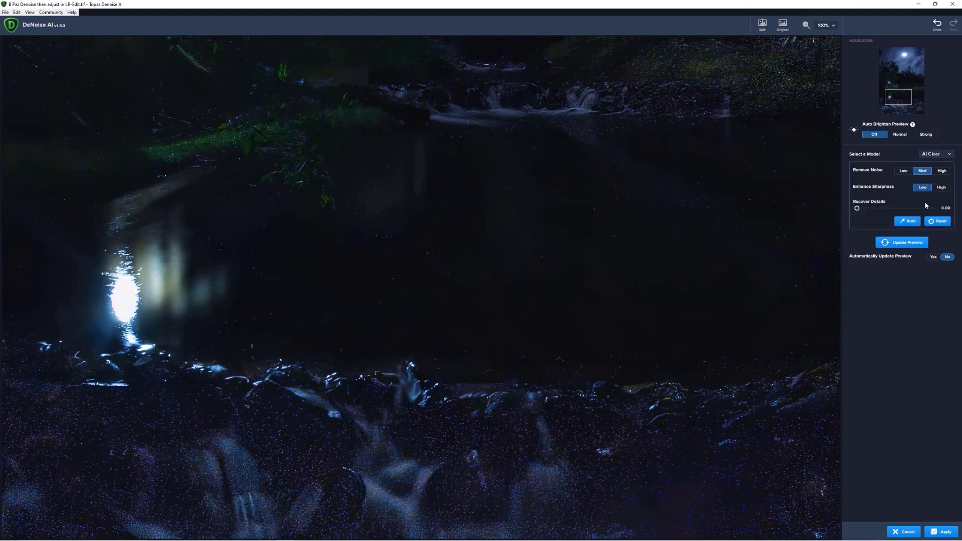
left_click(903, 244)
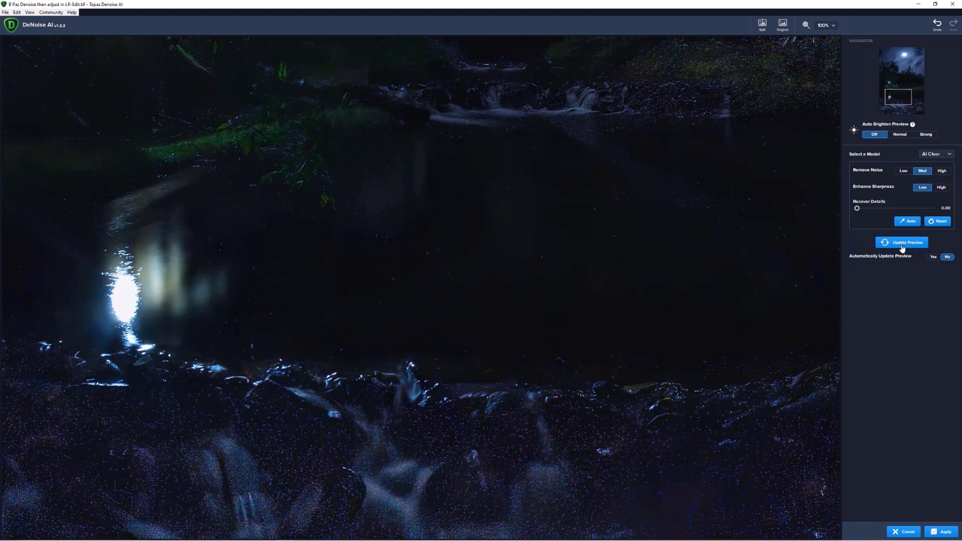
left_click(699, 291)
left_click_drag(689, 267, 653, 333)
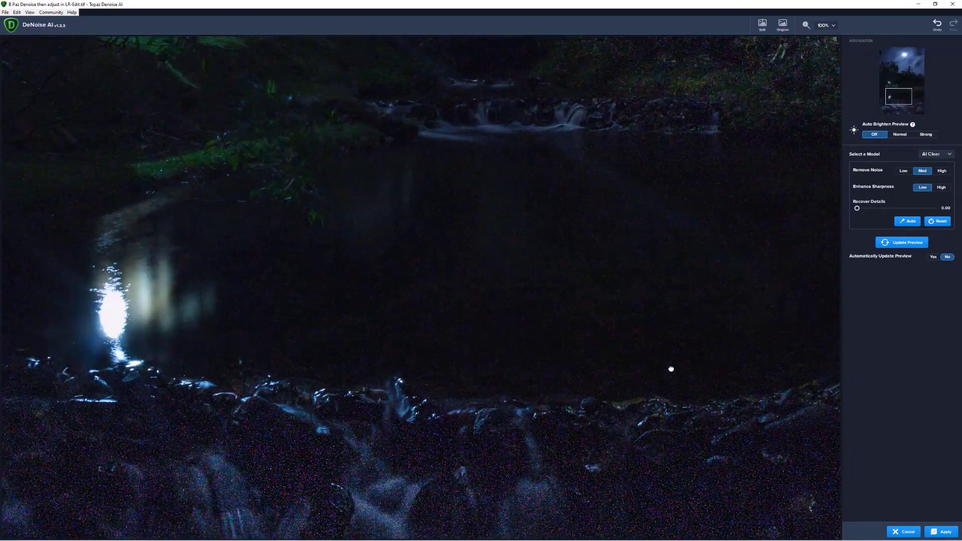
left_click_drag(668, 262, 532, 341)
left_click_drag(643, 275, 576, 314)
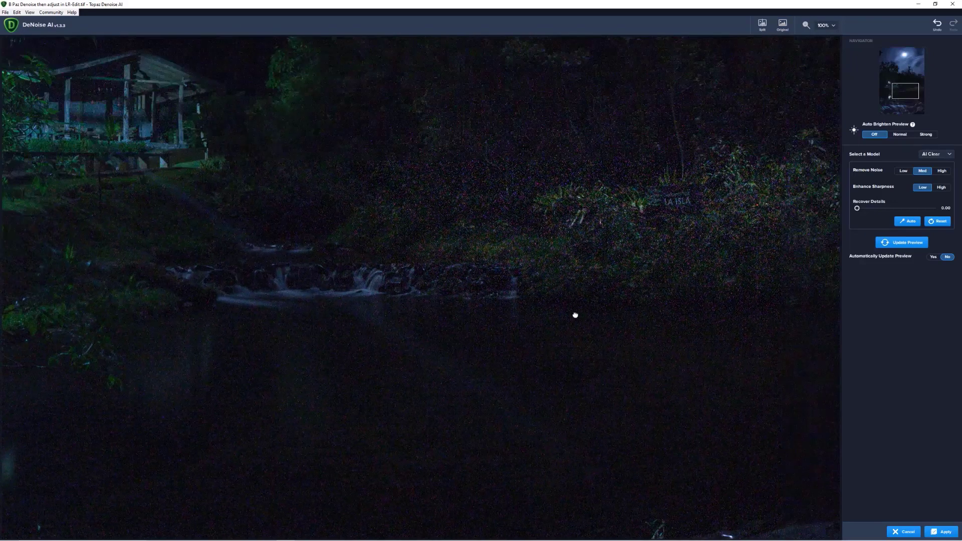
Cancel the DeNoise AI edit without saving the change, and show Copy 1 in Lightroom
left_click(900, 533)
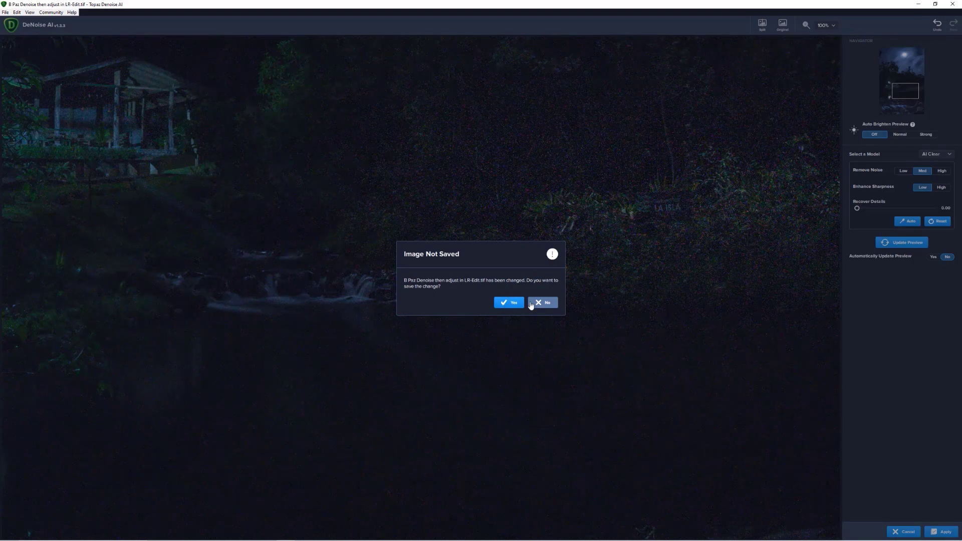
left_click(531, 304)
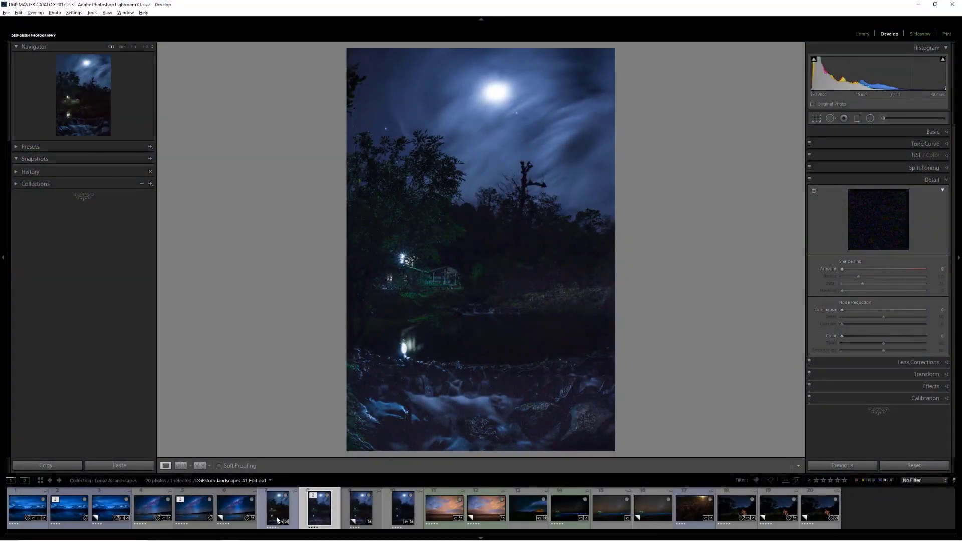
left_click(360, 509)
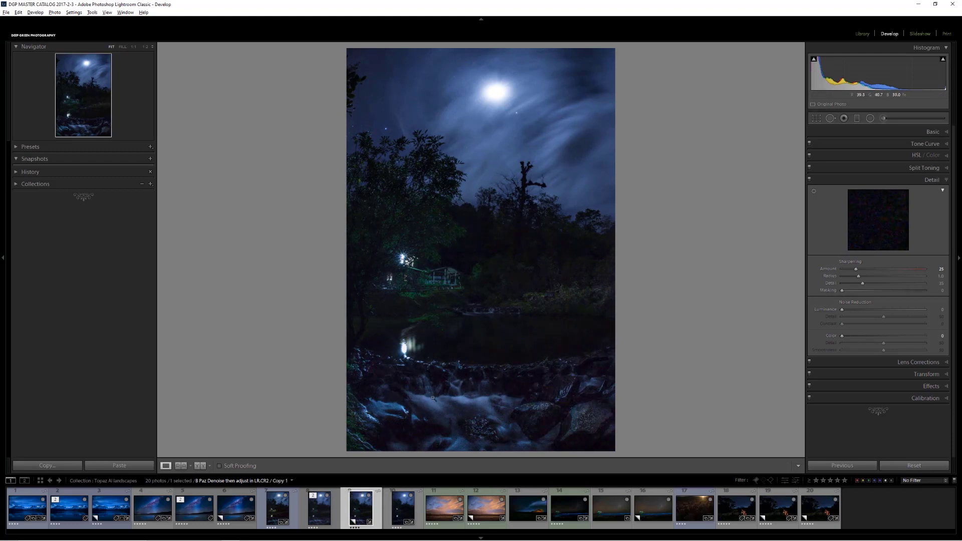
Send the original "B Paz Denoise then adjust in LR.CR2" to Topaz DeNoise AI as a copy with Lightroom adjustments
left_click(398, 512)
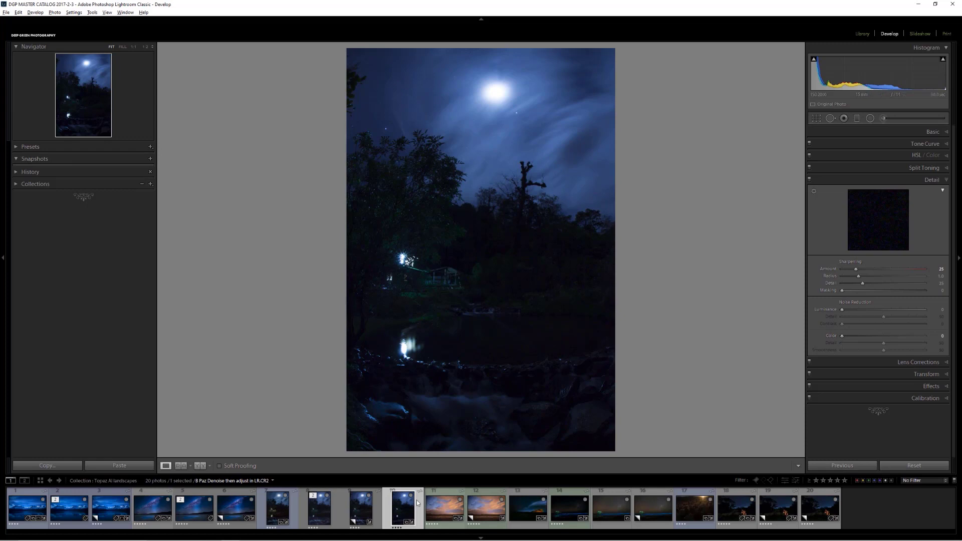
right_click(400, 511)
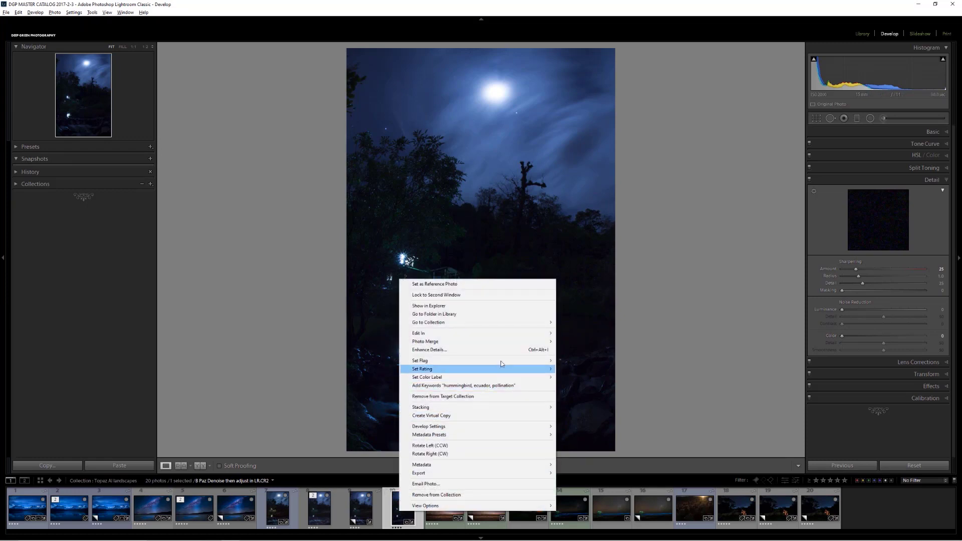
mouse_move(529, 333)
left_click(580, 342)
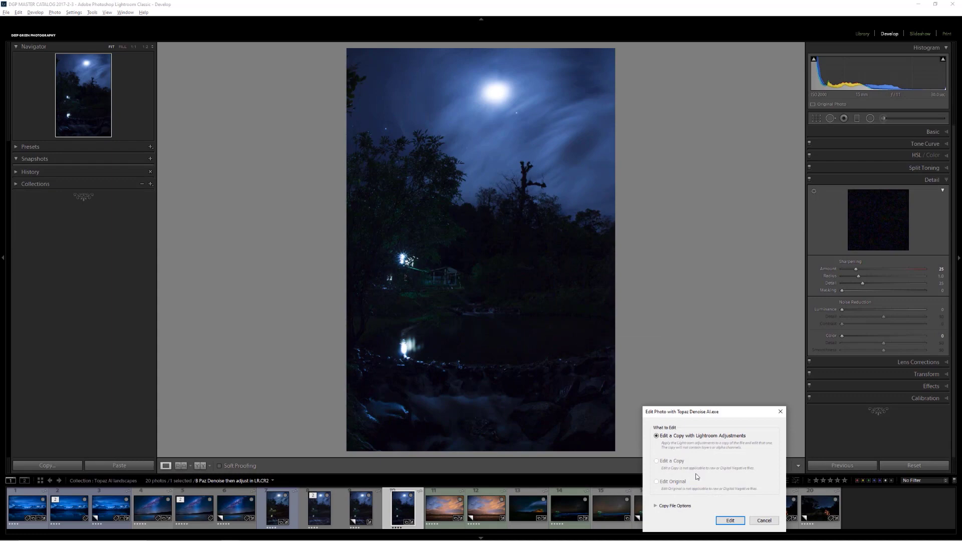
left_click(730, 520)
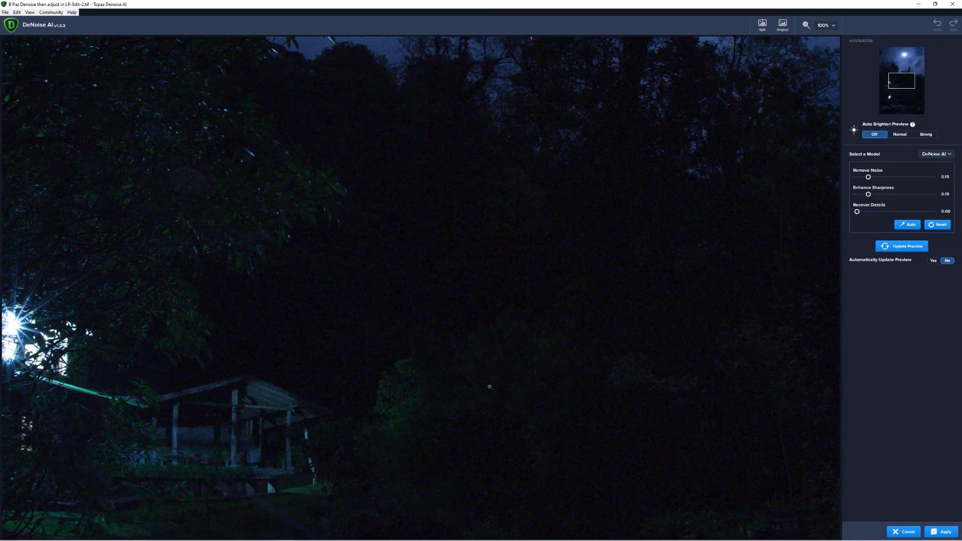
Start from the automatic settings, set Remove Noise to 0.63, and update the preview over the pool and rocks
left_click_drag(604, 492, 569, 359)
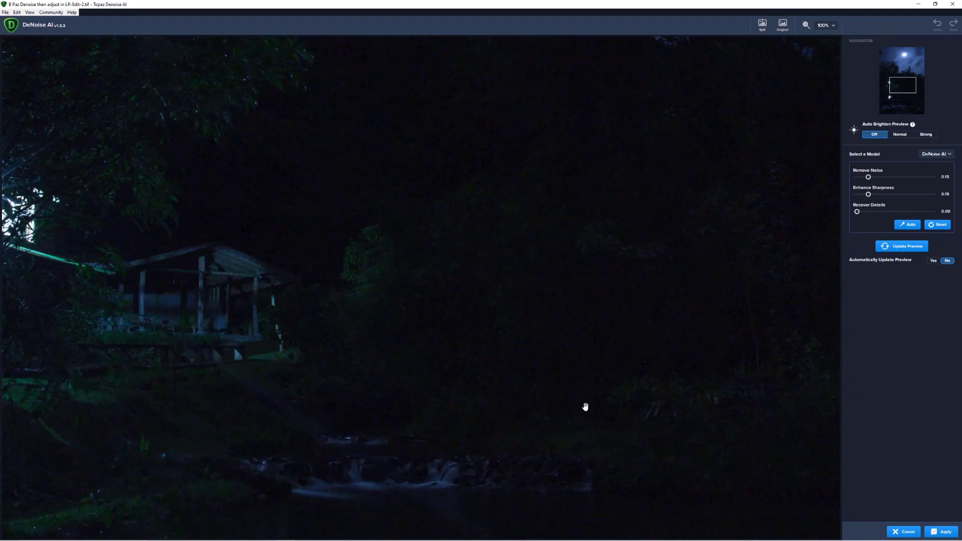
left_click_drag(586, 453, 617, 361)
left_click_drag(625, 404, 591, 284)
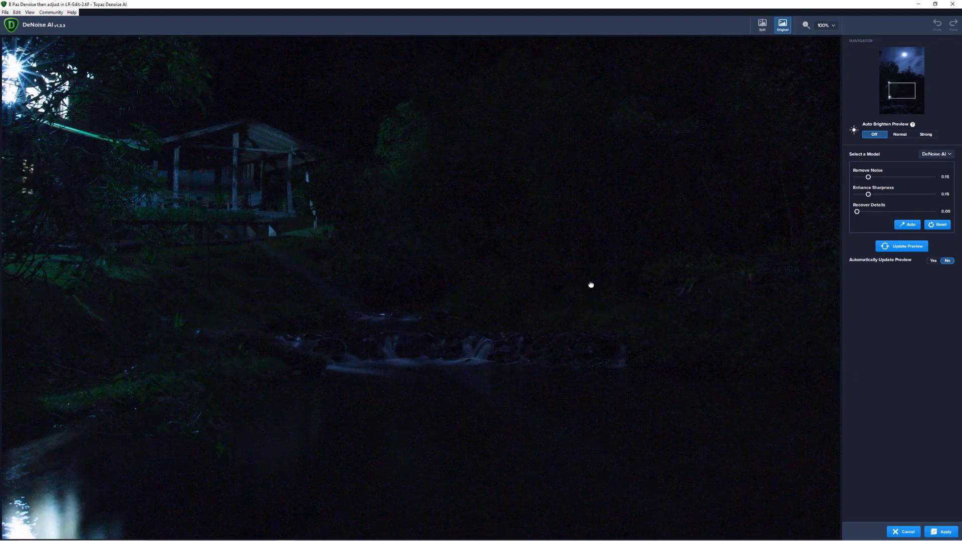
left_click_drag(627, 389, 567, 257)
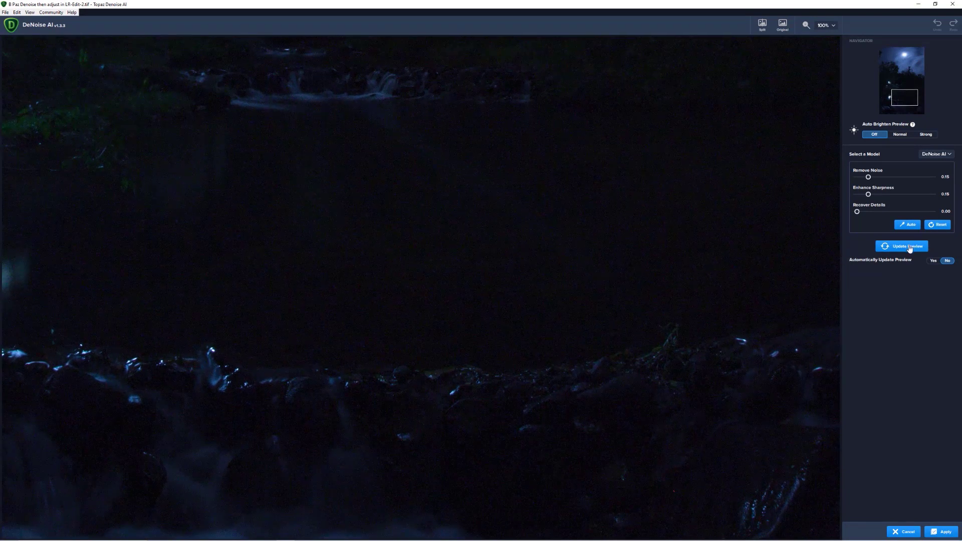
left_click(910, 225)
left_click_drag(862, 178, 905, 183)
left_click(902, 247)
Compare the original and the denoised preview of the pool and rocks by toggling between them
left_click(704, 353)
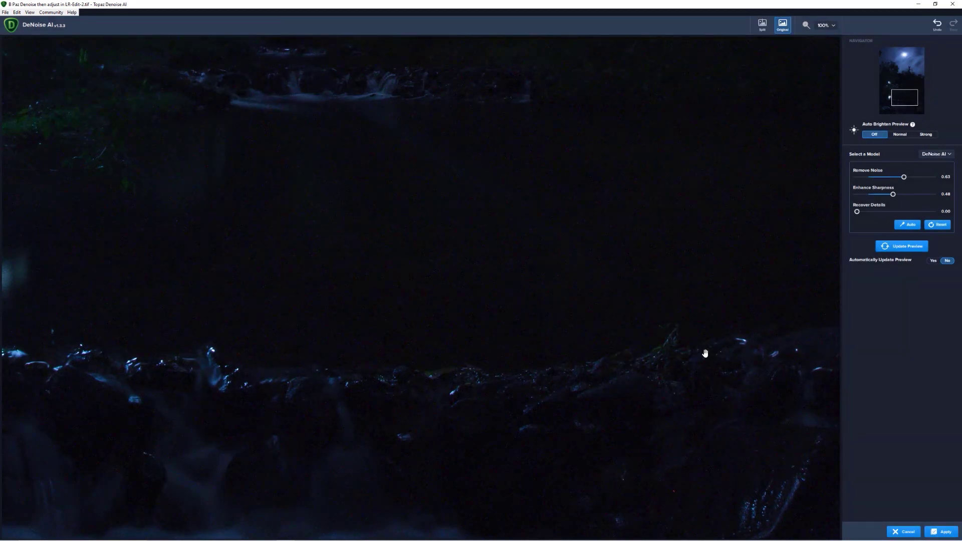
left_click_drag(705, 354, 705, 354)
left_click(705, 354)
left_click_drag(705, 353, 705, 354)
left_click(704, 354)
left_click_drag(705, 354, 704, 354)
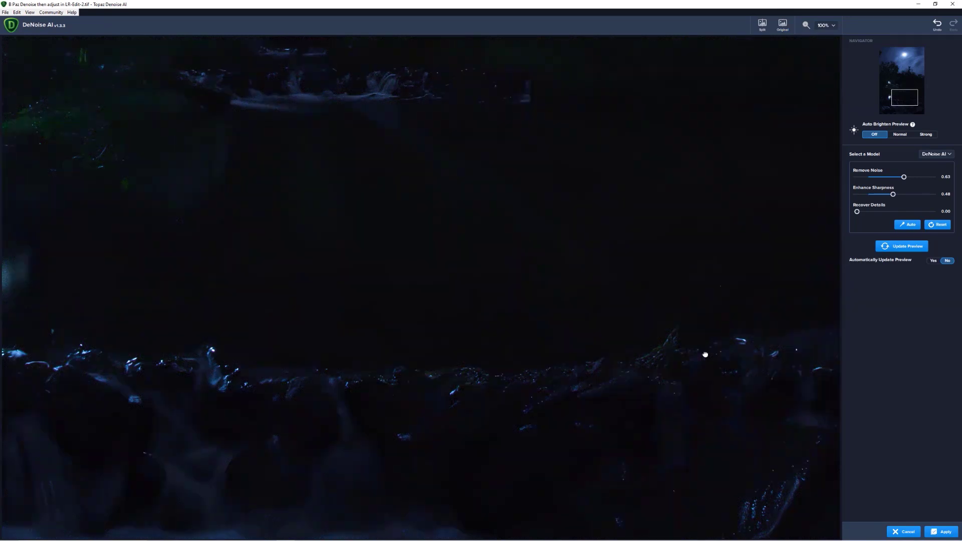
Switch the model to AI Clear, set Remove Noise to Med, and update the preview
left_click(944, 154)
left_click(942, 167)
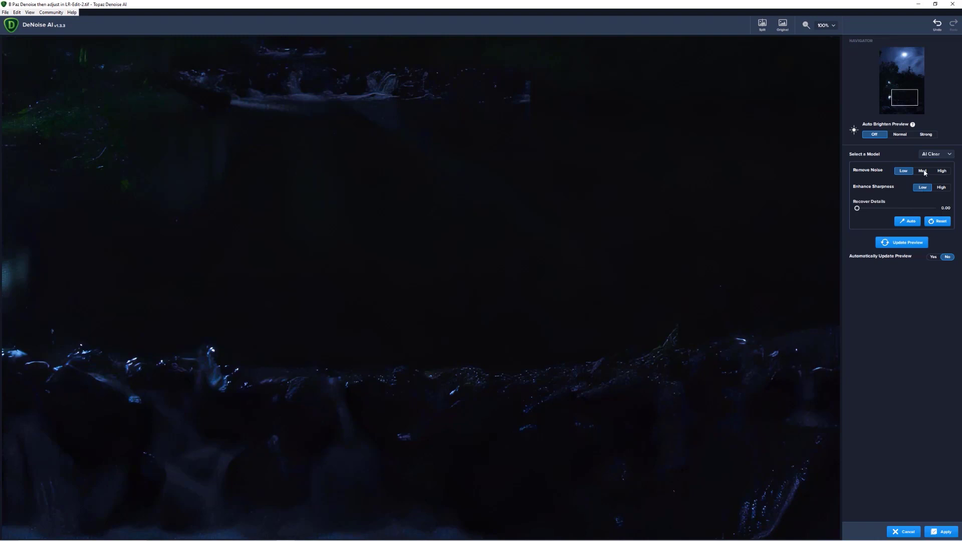
left_click(923, 171)
left_click(910, 243)
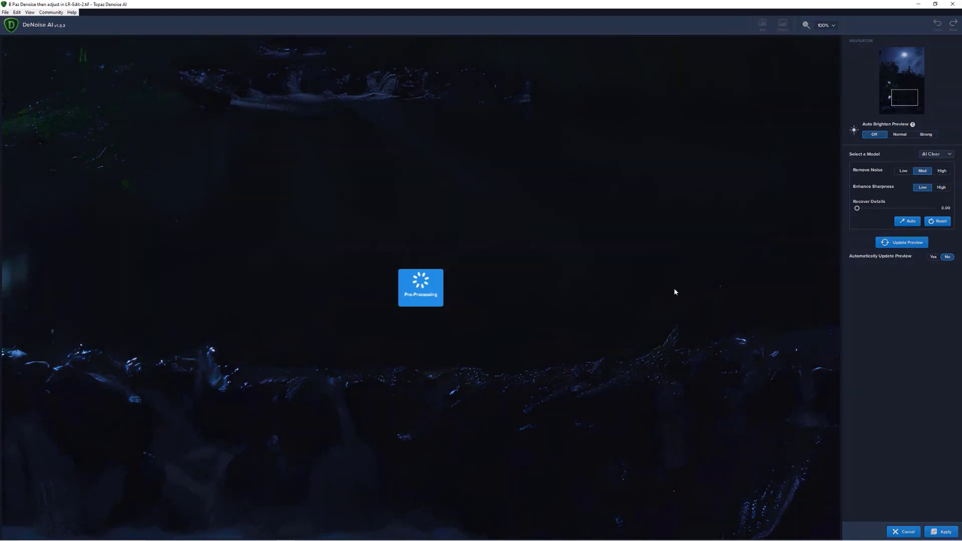
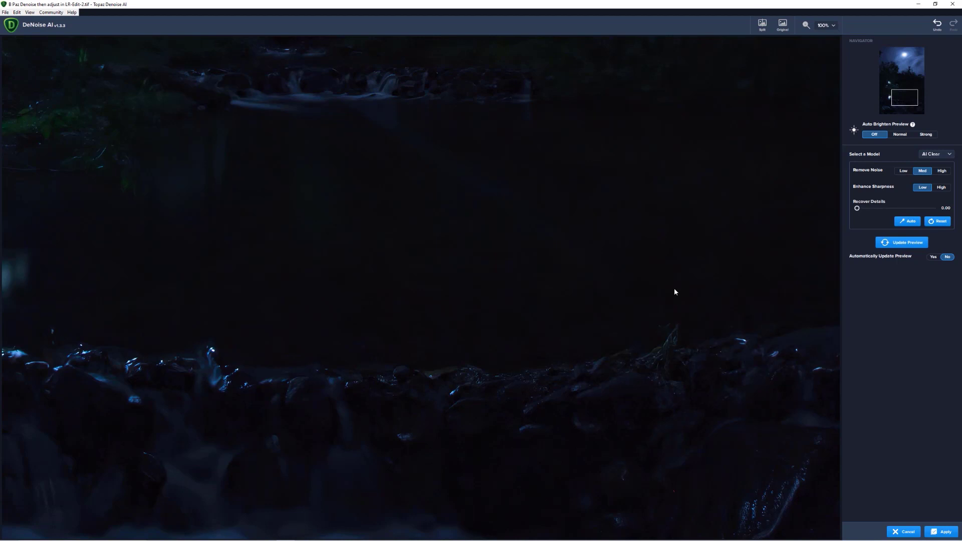
Check the AI Clear result on the rocks and water below the pool, and apply it to the photo
left_click_drag(545, 350, 597, 255)
left_click_drag(596, 347, 609, 225)
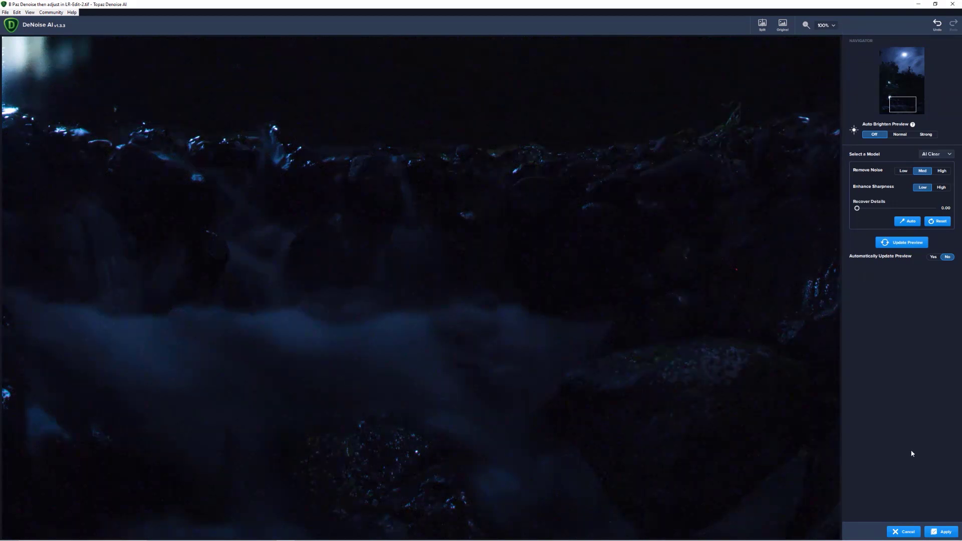
left_click(943, 529)
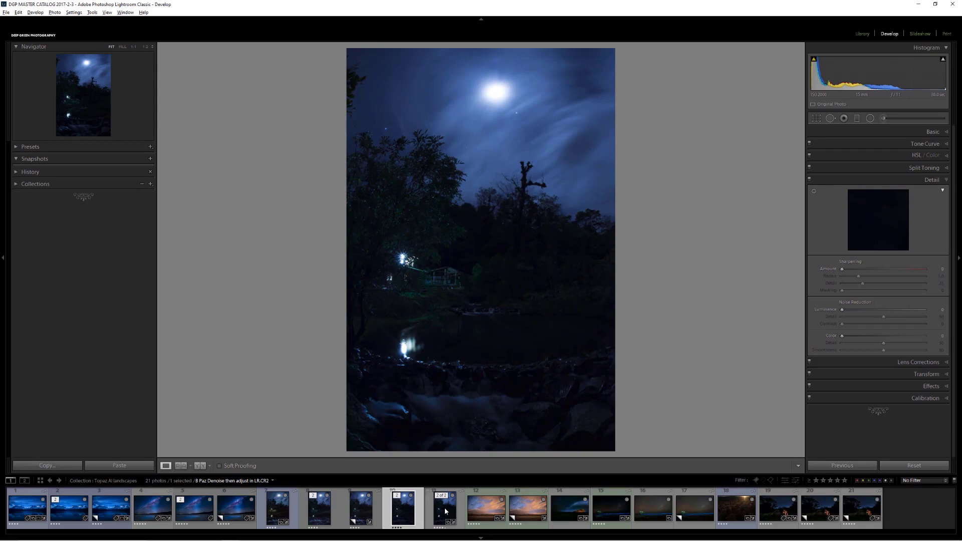
Compare DGPstock-landscapes-41-Edit.psd, both denoised TIFF edits, Copy 1 and the original raw in full view
left_click(283, 516)
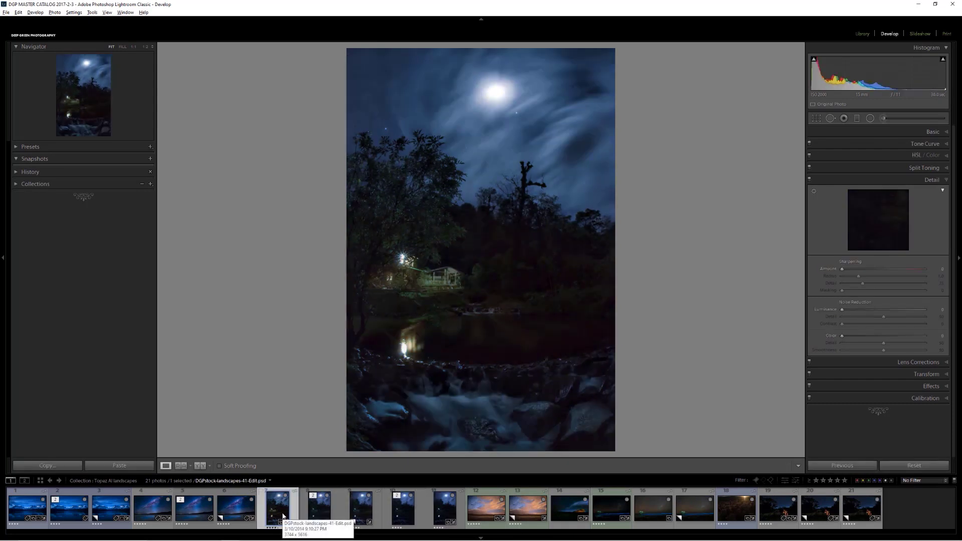
left_click(312, 517)
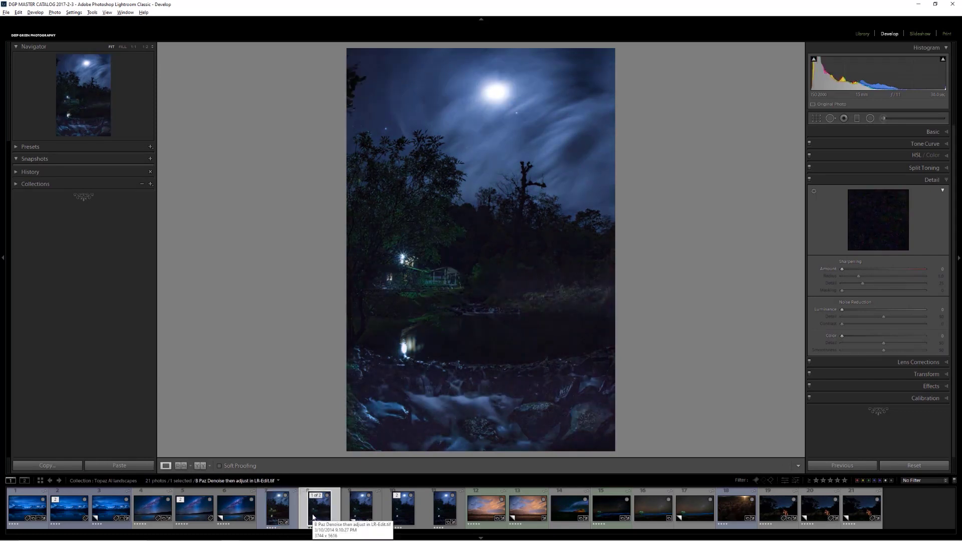
left_click(366, 516)
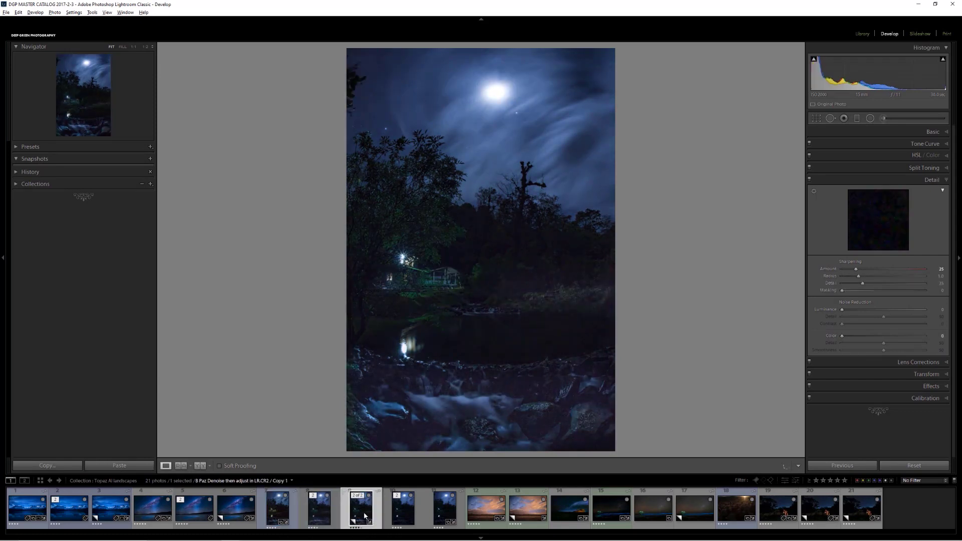
left_click(319, 511)
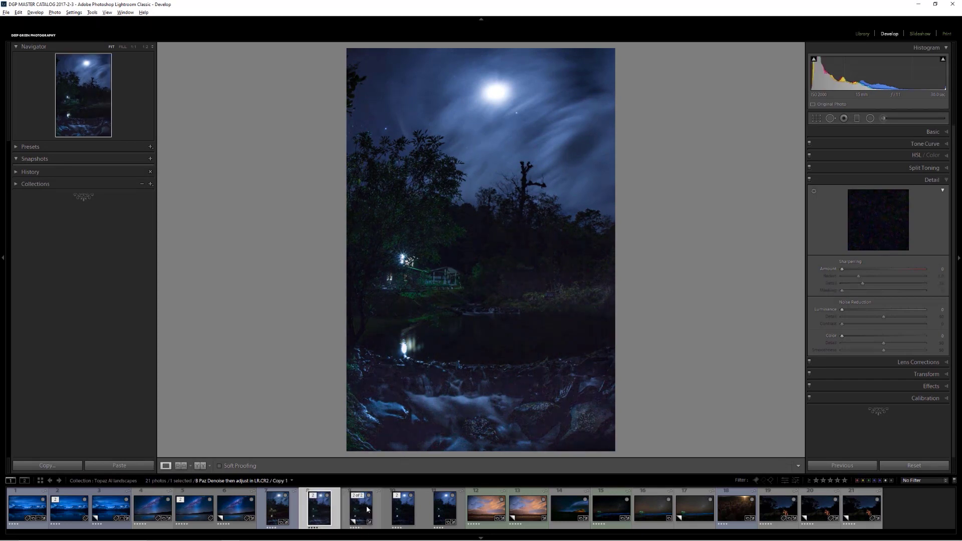
left_click(400, 511)
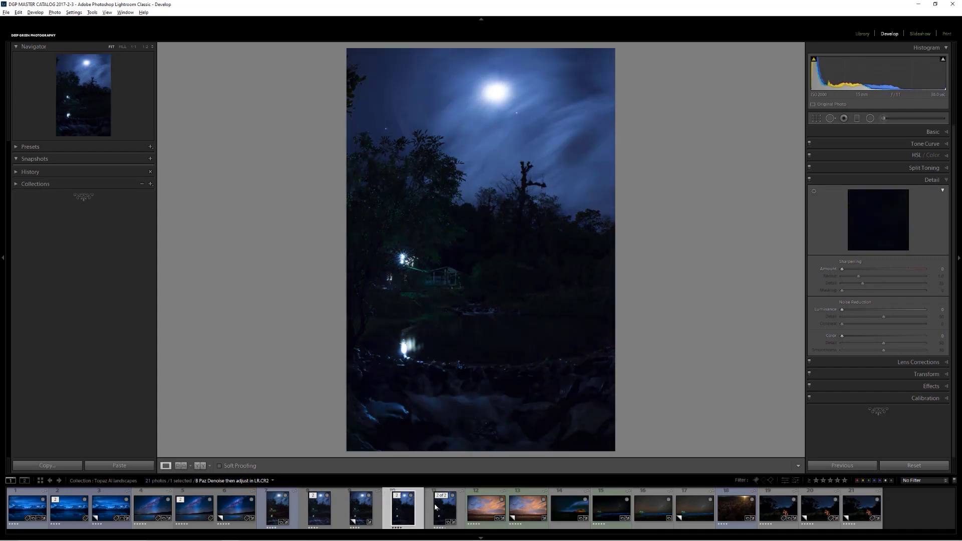
left_click(439, 511)
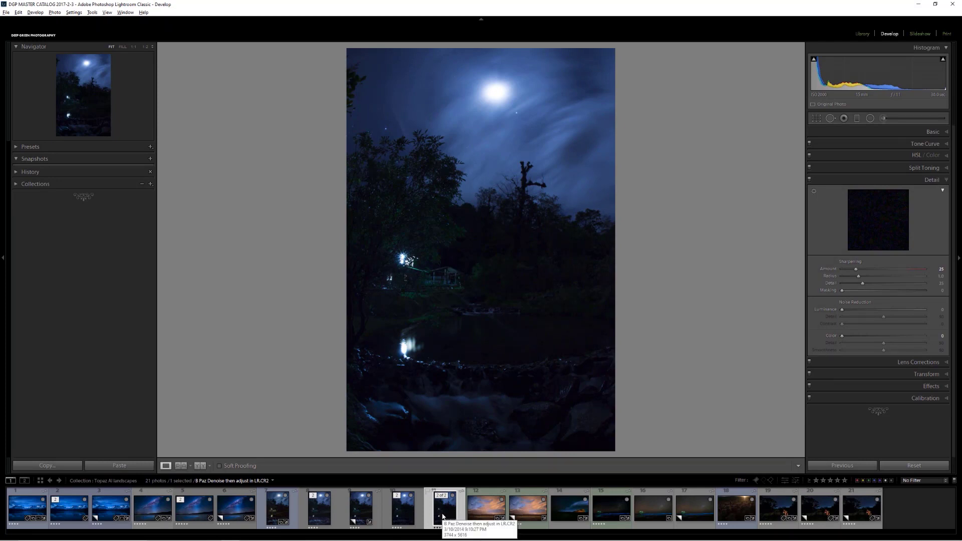
left_click(408, 517)
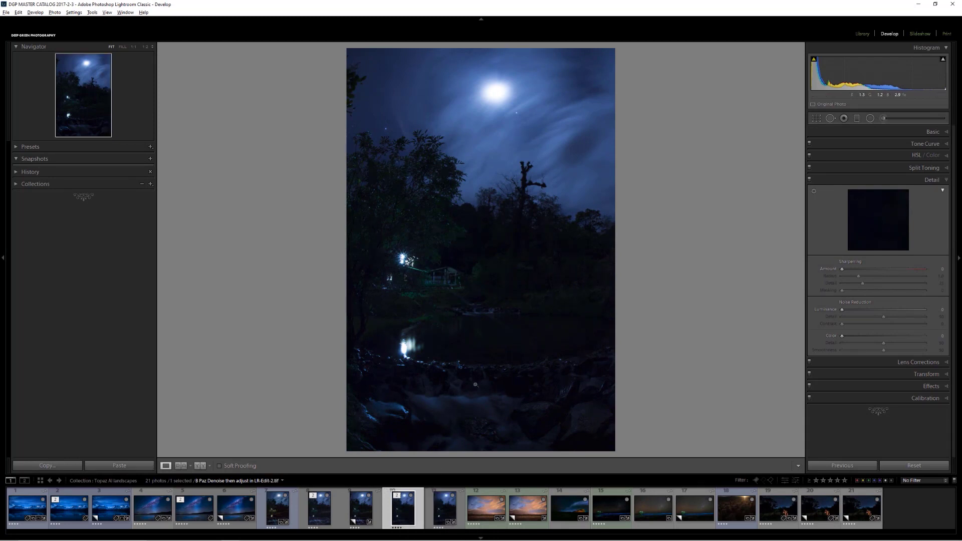
left_click(360, 516)
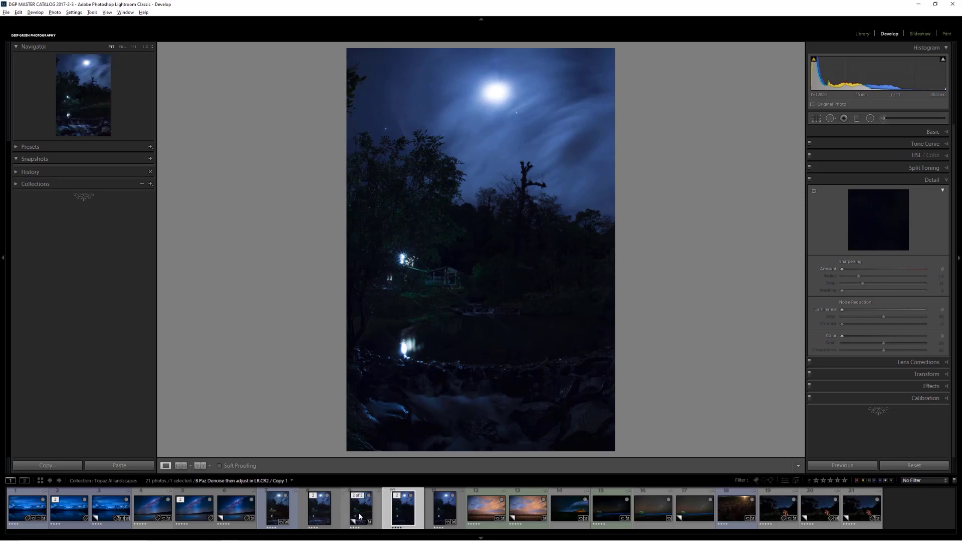
right_click(359, 516)
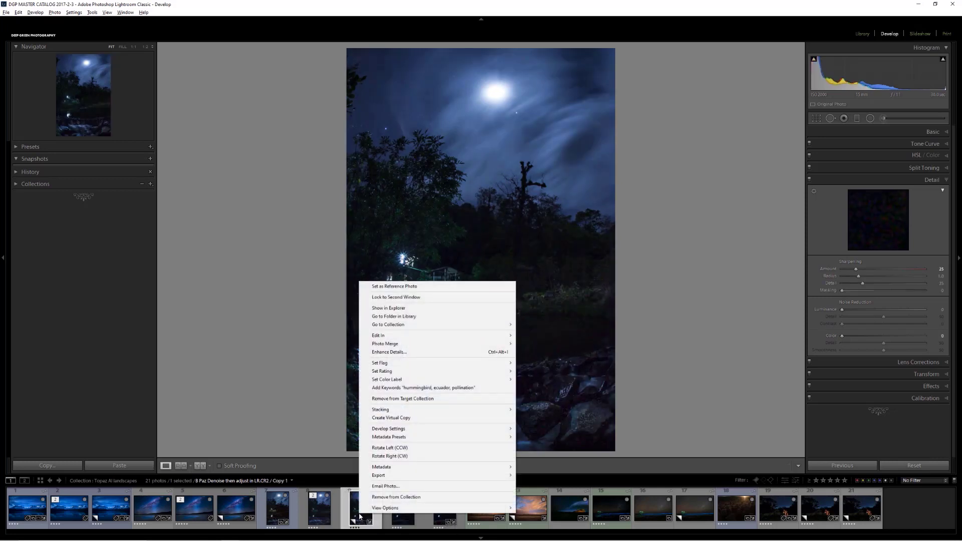
left_click(319, 513)
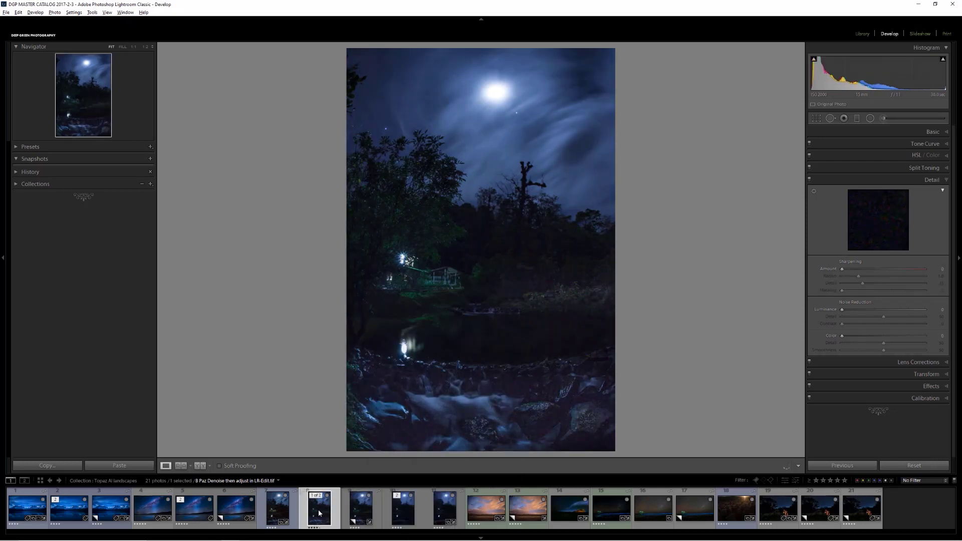
Inspect the noise in Copy 1 at 1:1 along the waterfall rocks and the water below them
left_click(358, 515)
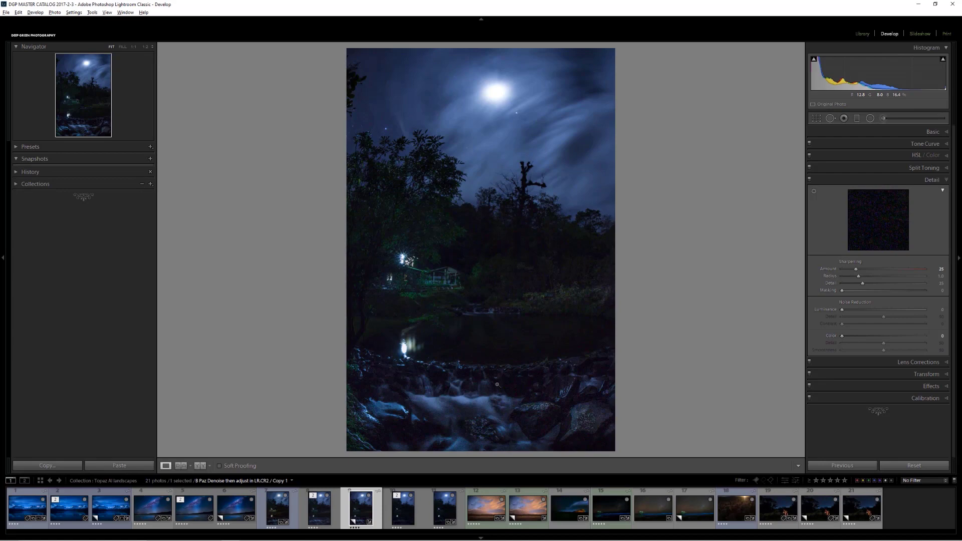
left_click(497, 384)
left_click_drag(502, 367, 525, 310)
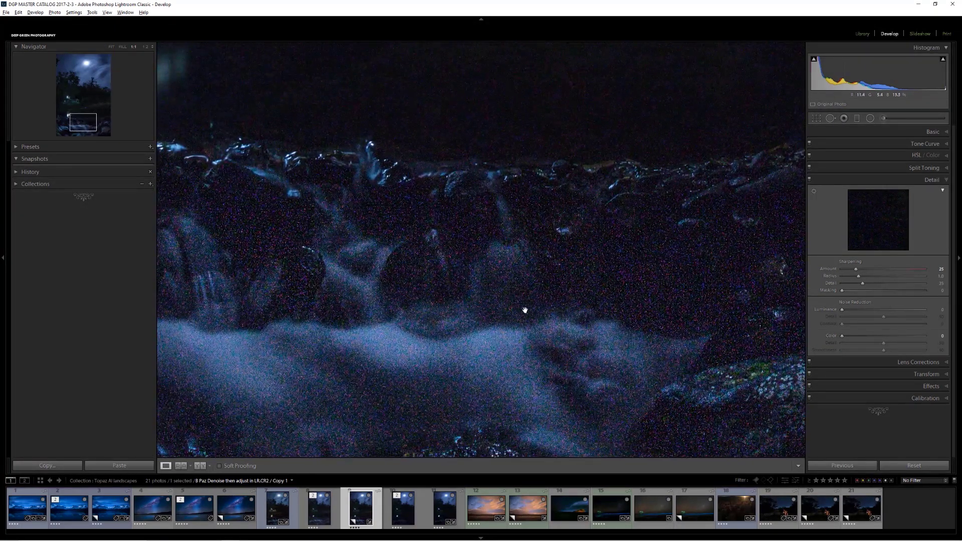
left_click_drag(474, 347, 620, 170)
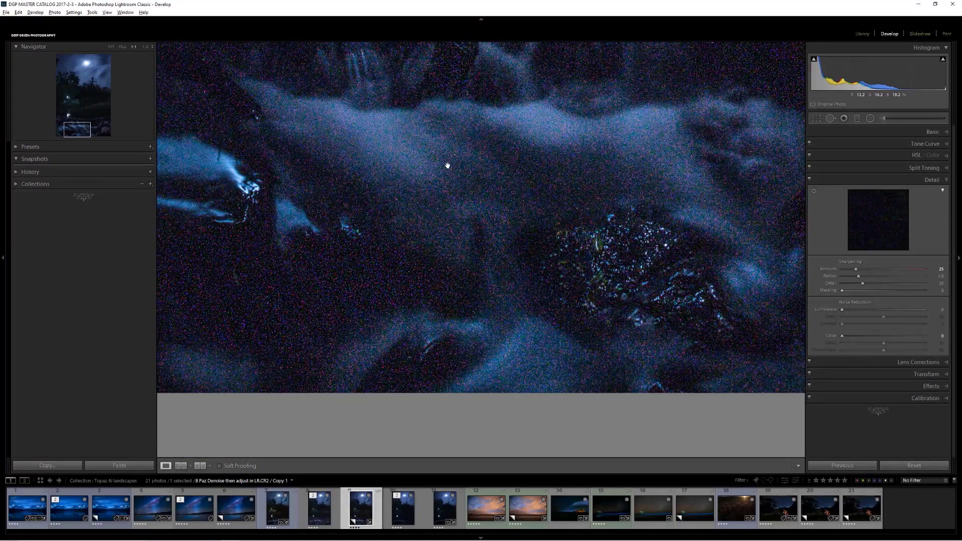
Compare the noise in Copy 1 and the LR-Edit.tif version at 1:1 along the waterfall and surrounding rocks
left_click_drag(447, 165, 426, 243)
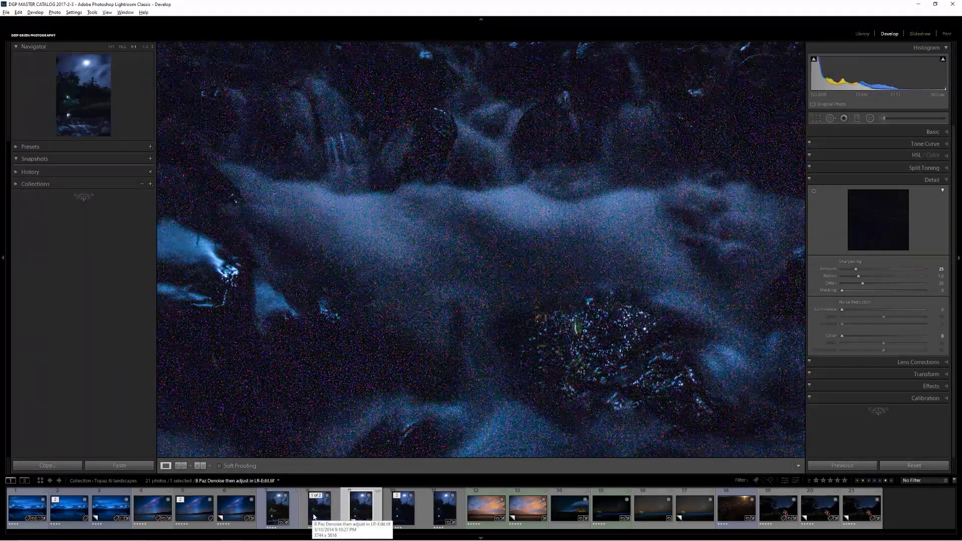
left_click(314, 508)
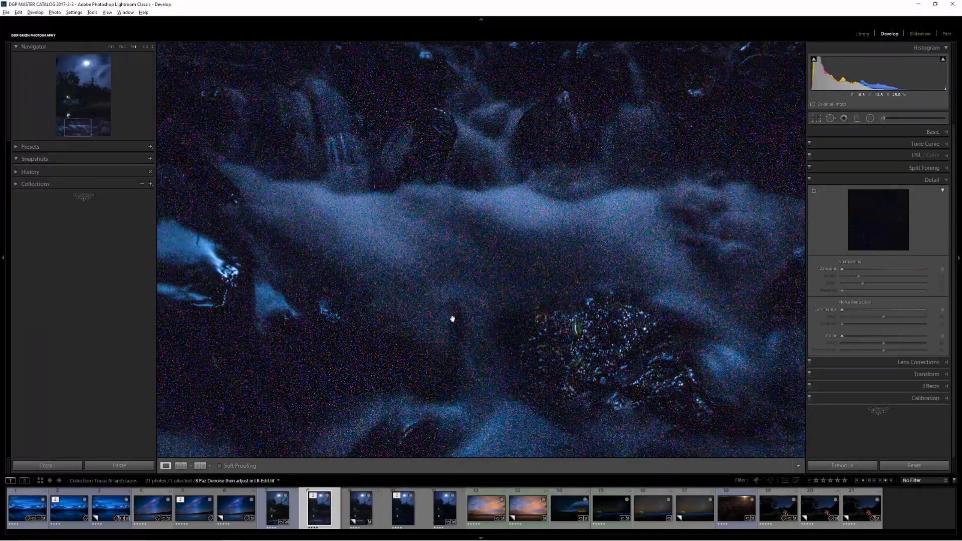
left_click_drag(395, 352, 332, 434)
left_click_drag(487, 272, 334, 362)
left_click_drag(663, 200, 541, 265)
Compare Copy 1, the original raw and the LR-Edit-2.tif version in full view
left_click(360, 509)
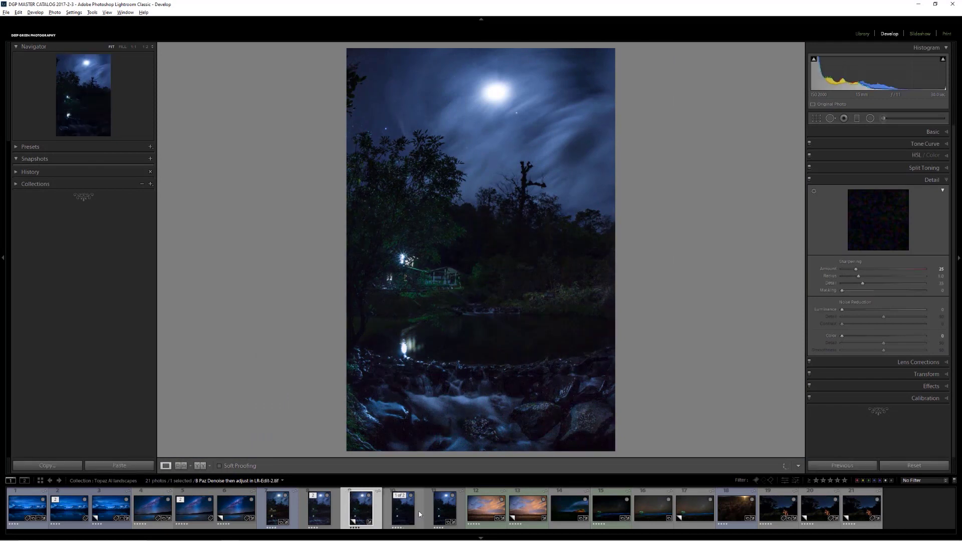
left_click(447, 512)
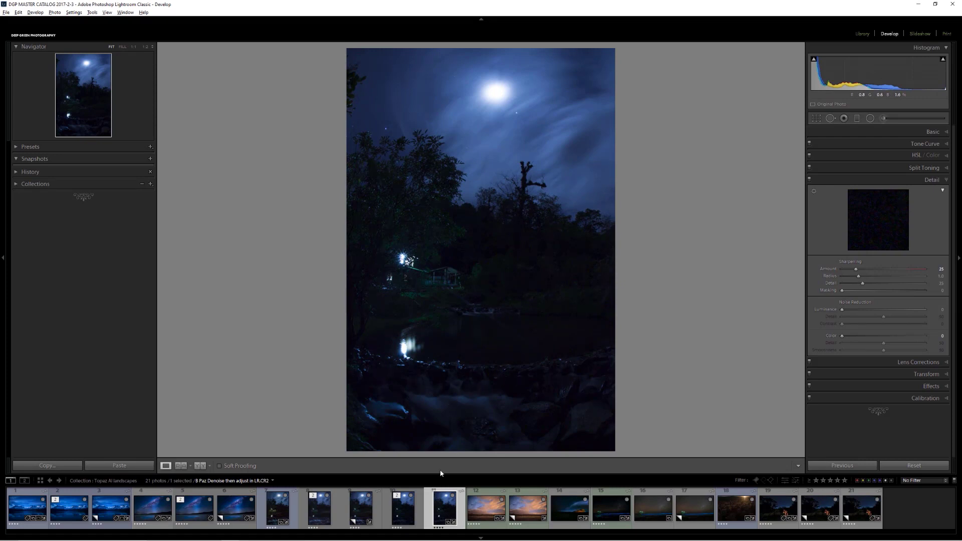
left_click(405, 506)
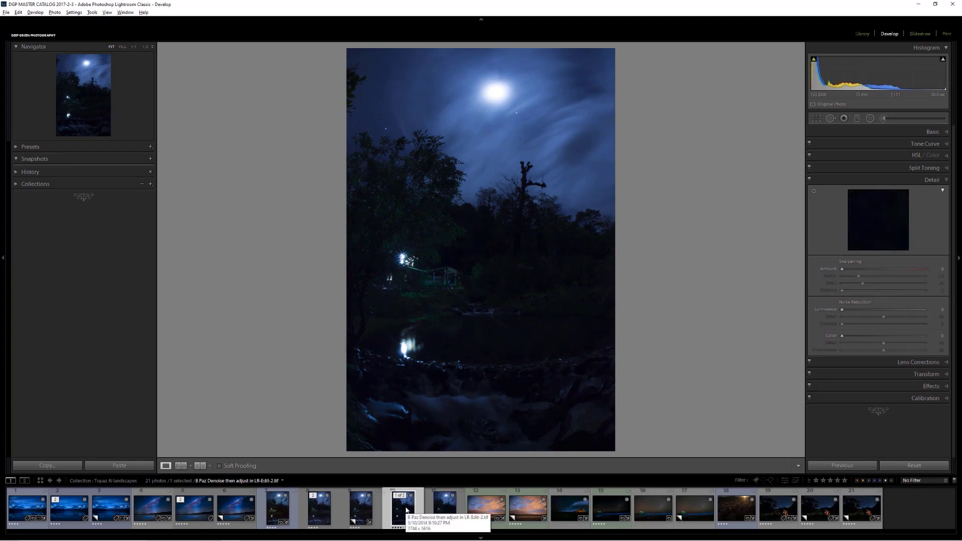
Inspect the denoised LR-Edit-2.tif version at 1:1 along the dark waterfall rocks and water
left_click(485, 388)
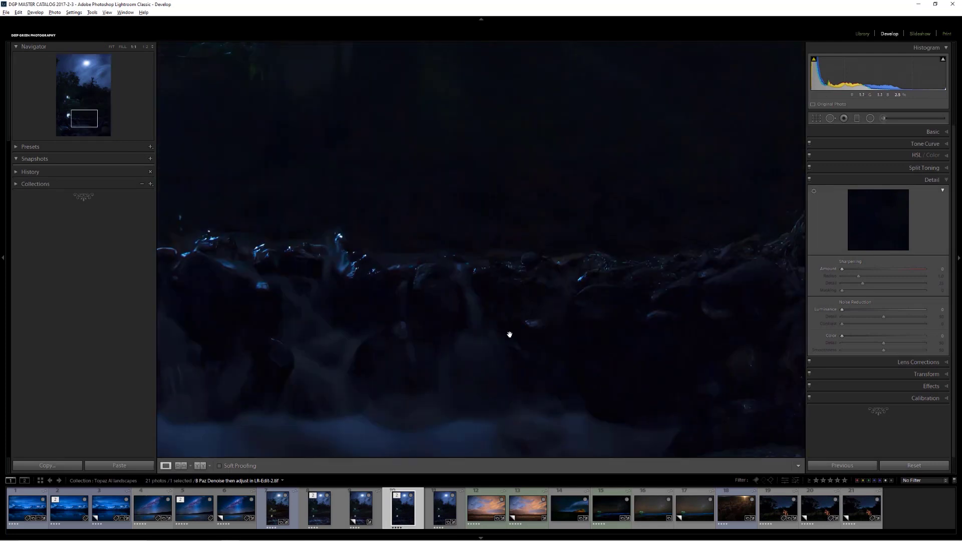
left_click_drag(575, 337, 615, 178)
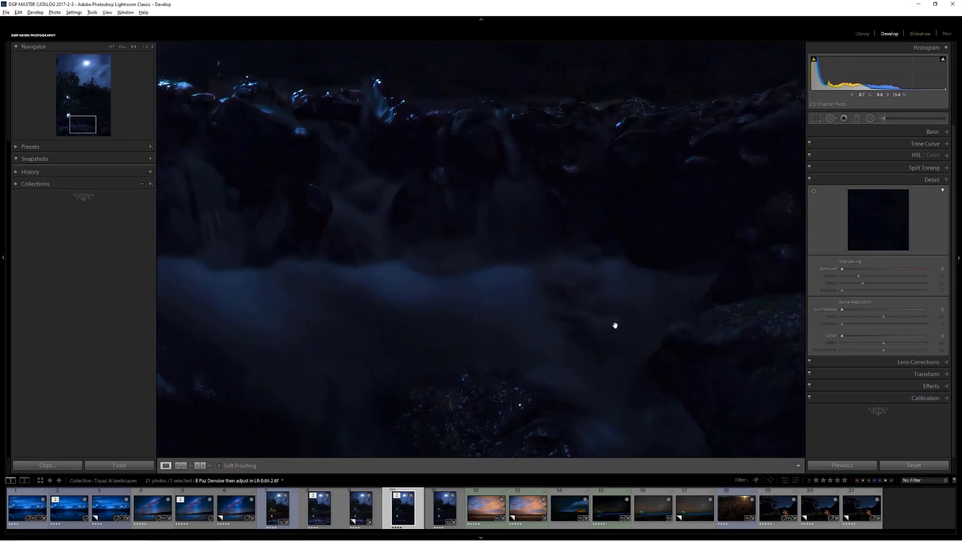
left_click_drag(615, 326, 527, 268)
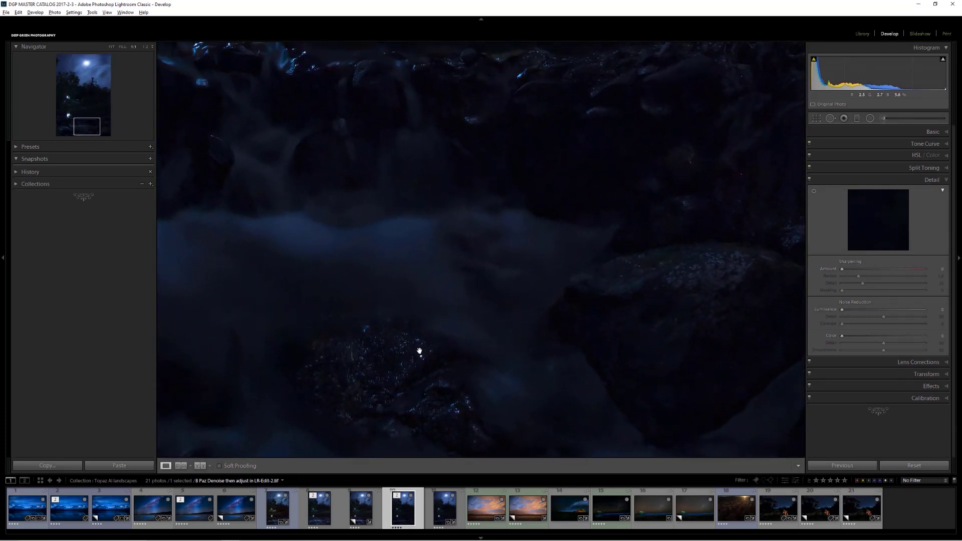
left_click_drag(444, 130, 511, 266)
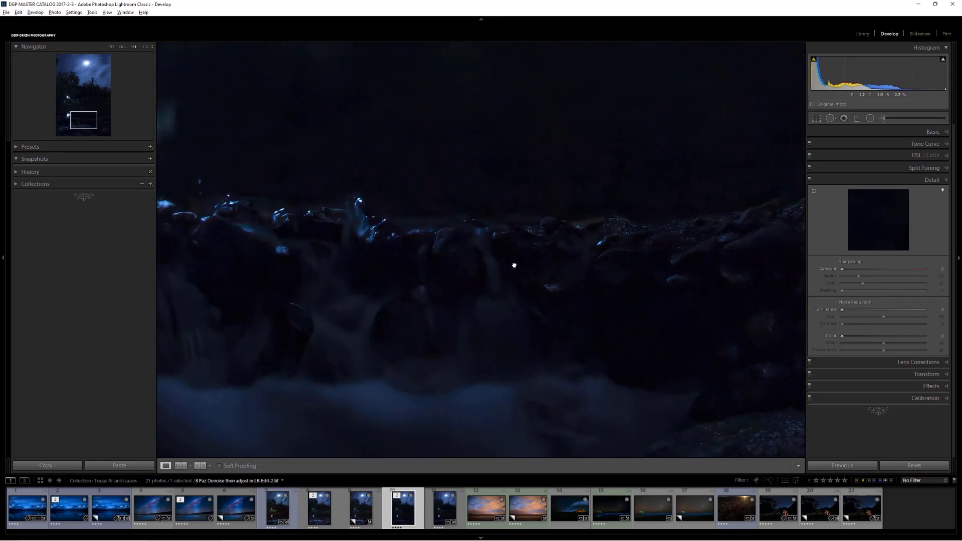
left_click_drag(630, 305, 258, 311)
left_click_drag(413, 314, 553, 350)
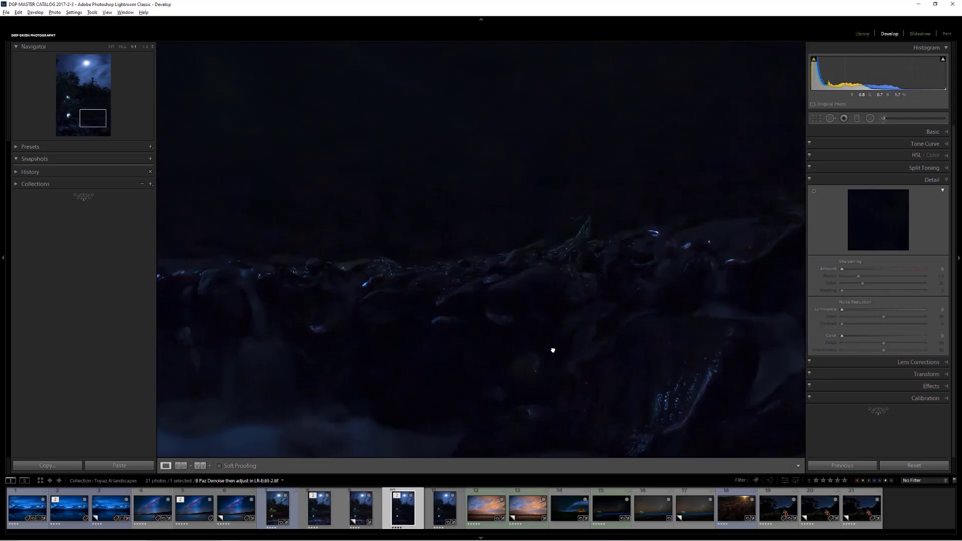
left_click_drag(380, 350, 603, 270)
Examine the denoised detail at 1:1 around the cabin, the far cascade and the trees above
left_click_drag(585, 75, 558, 328)
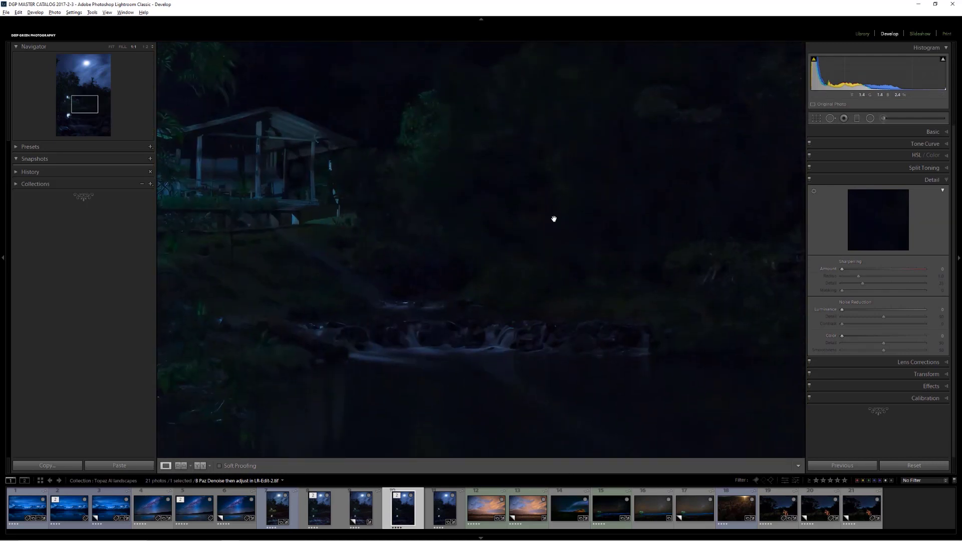
left_click_drag(555, 218, 518, 333)
left_click_drag(263, 304, 354, 391)
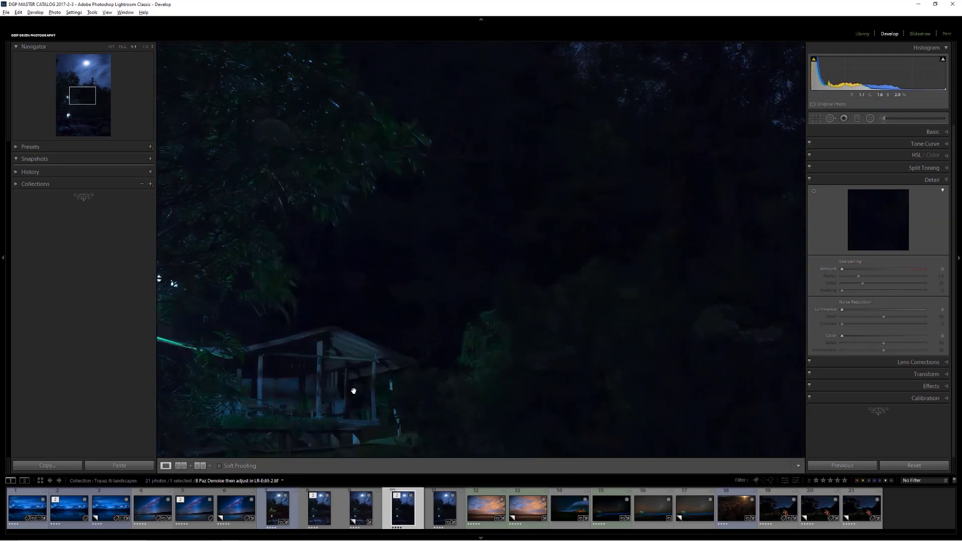
left_click_drag(408, 270, 413, 391)
left_click_drag(493, 169, 485, 279)
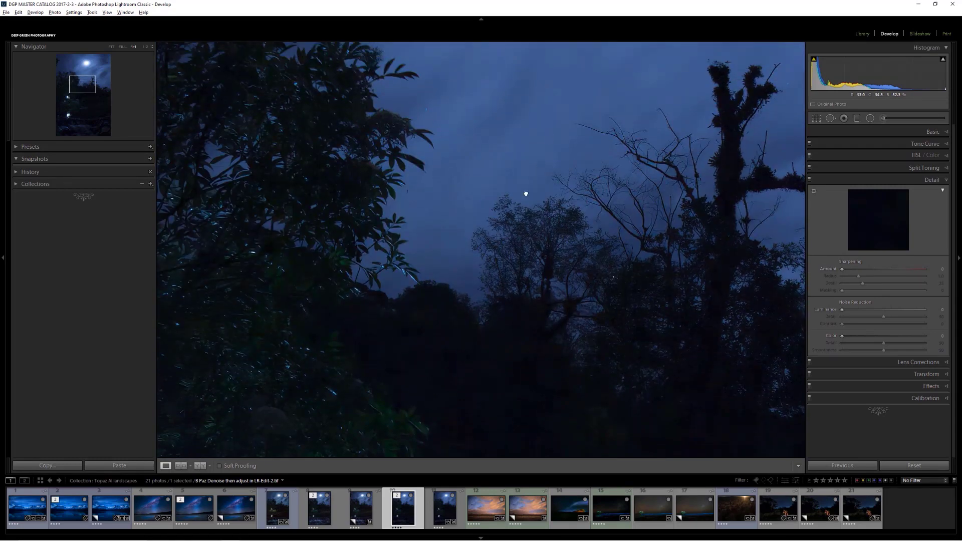
Check the denoised sky at 1:1 from the treetops up past the moon to the photo's upper edge
left_click_drag(524, 195, 451, 345)
left_click_drag(586, 153, 483, 280)
left_click_drag(541, 158, 511, 265)
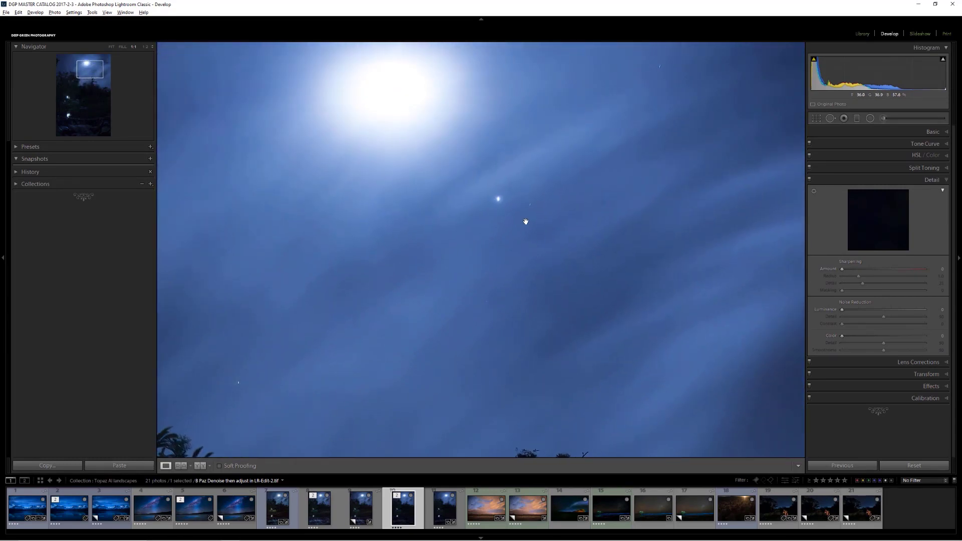
left_click_drag(525, 220, 386, 393)
left_click_drag(373, 319, 479, 381)
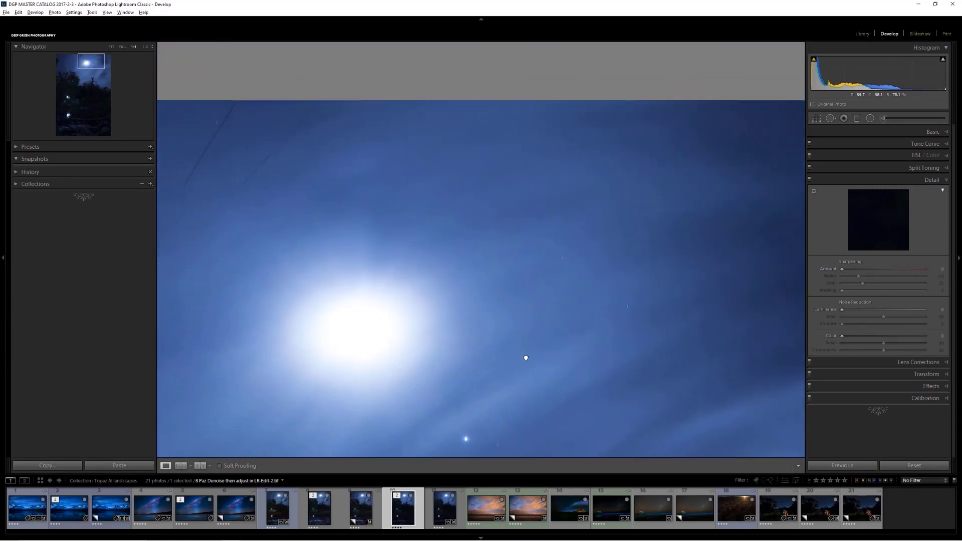
left_click_drag(443, 274, 522, 339)
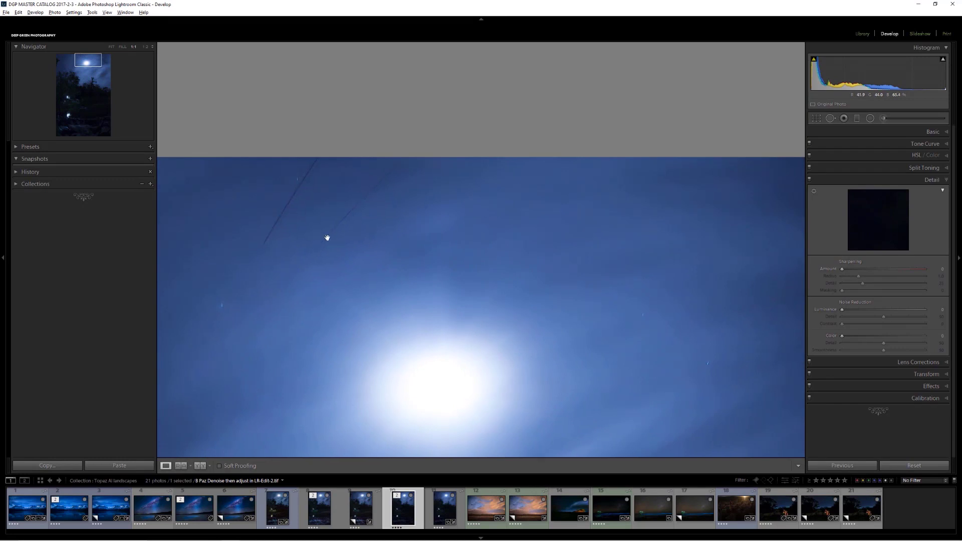
Heal the two dark diagonal streaks in the sky above the moon with Spot Removal
left_click(831, 118)
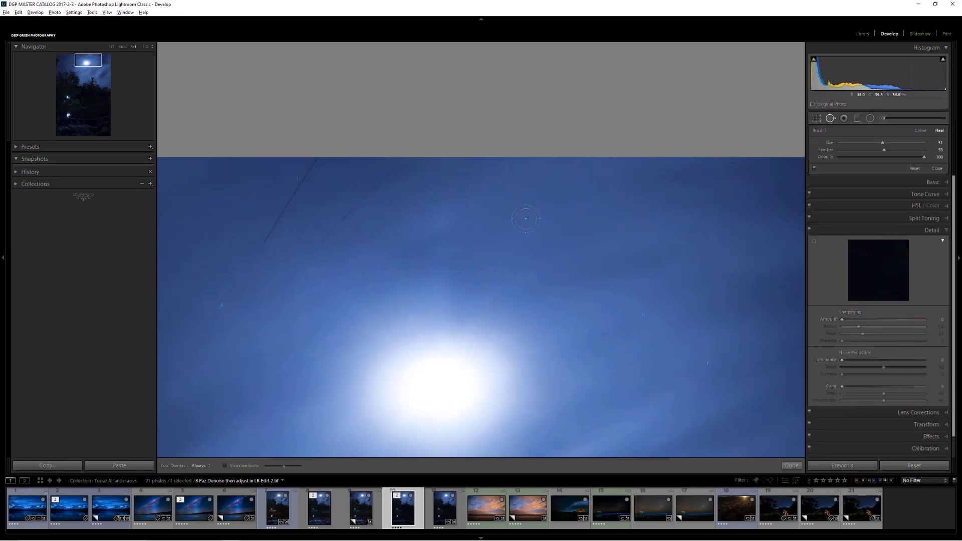
left_click_drag(317, 246, 403, 160)
left_click_drag(262, 250, 339, 138)
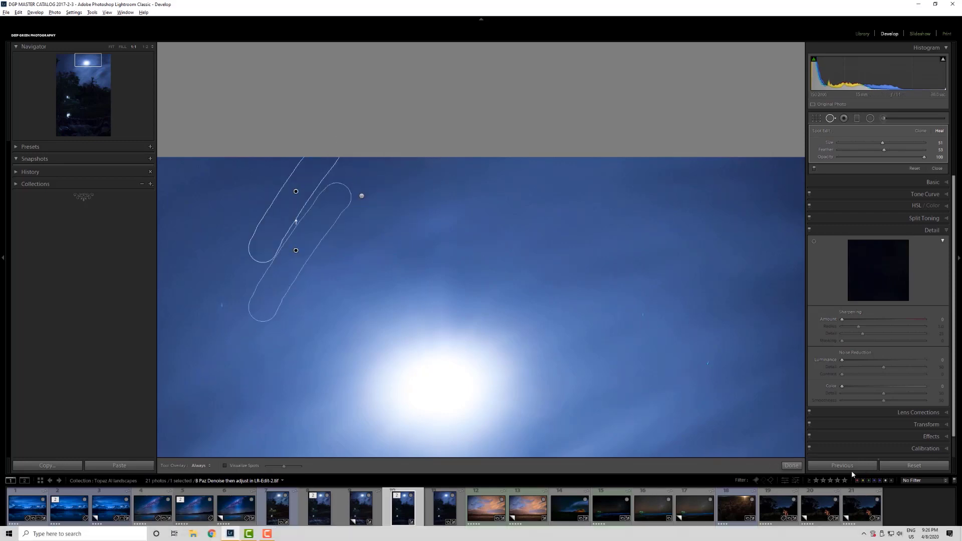
left_click(791, 466)
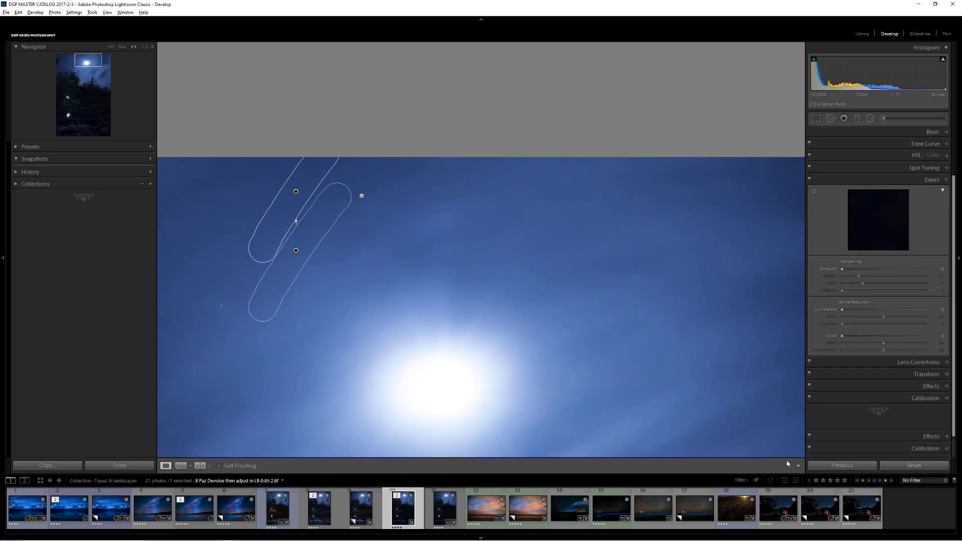
Brighten the waterfall and rocks with an enlarged Adjustment Brush: Feather 79, Exposure 0.49, Highlights 22, Shadows 58, Clarity 20
left_click(609, 348)
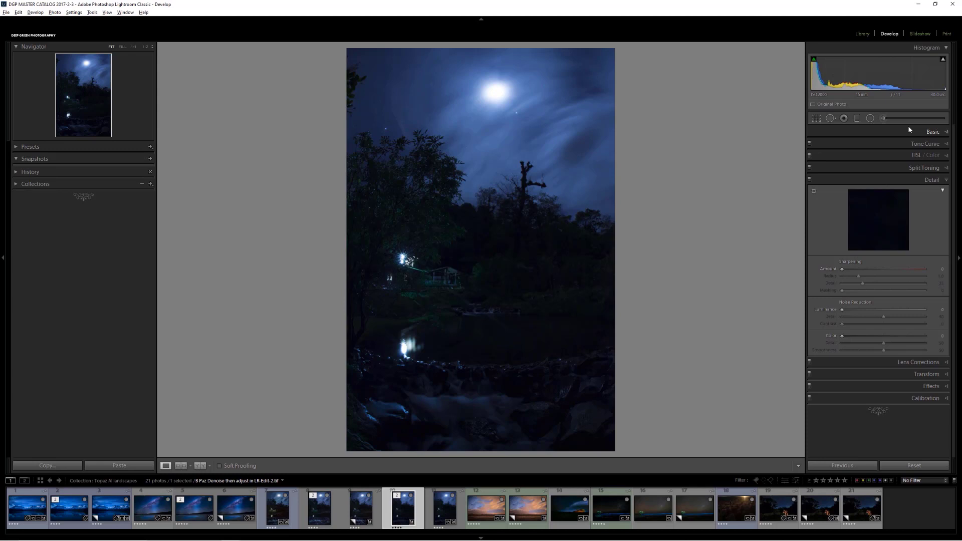
left_click(883, 118)
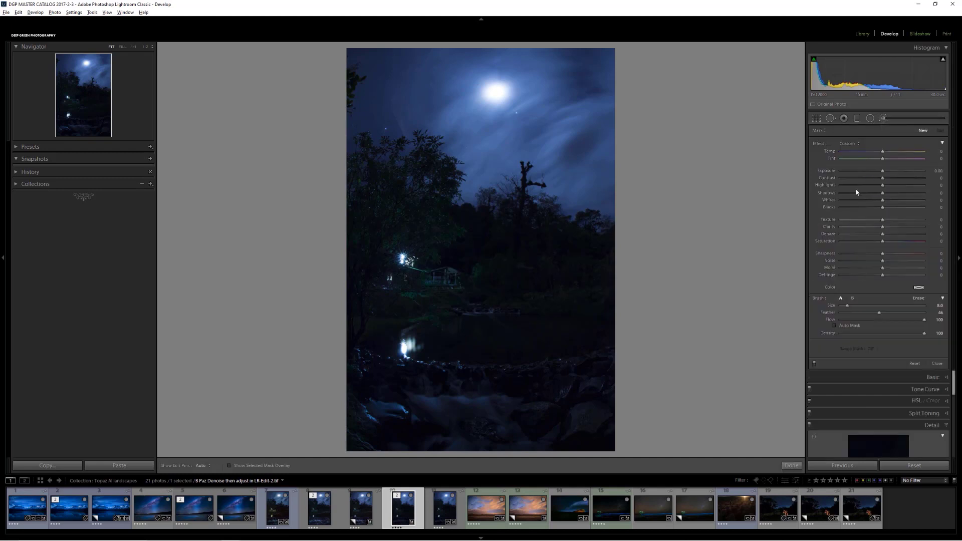
scroll(544, 406, "up", 3)
scroll(544, 406, "up", 4)
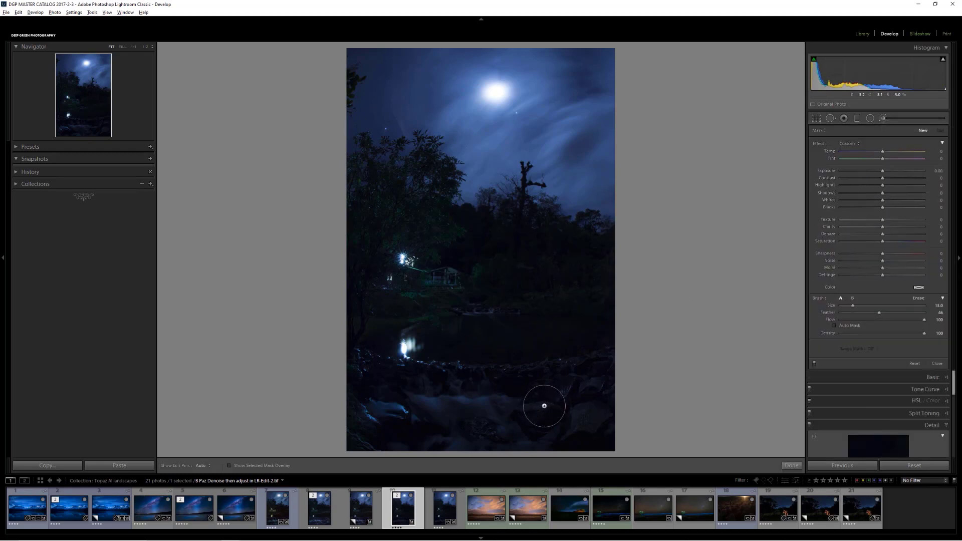
left_click(907, 313)
left_click_drag(882, 173, 889, 174)
mouse_move(883, 194)
left_mouse_down()
mouse_move(906, 195)
mouse_move(885, 188)
left_mouse_up()
left_click_drag(883, 230, 892, 231)
key("h")
mouse_move(518, 409)
left_mouse_down()
mouse_move(367, 407)
mouse_move(549, 414)
mouse_move(375, 427)
mouse_move(533, 413)
mouse_move(601, 378)
mouse_move(345, 390)
mouse_move(396, 414)
mouse_move(361, 436)
mouse_move(666, 430)
left_mouse_up()
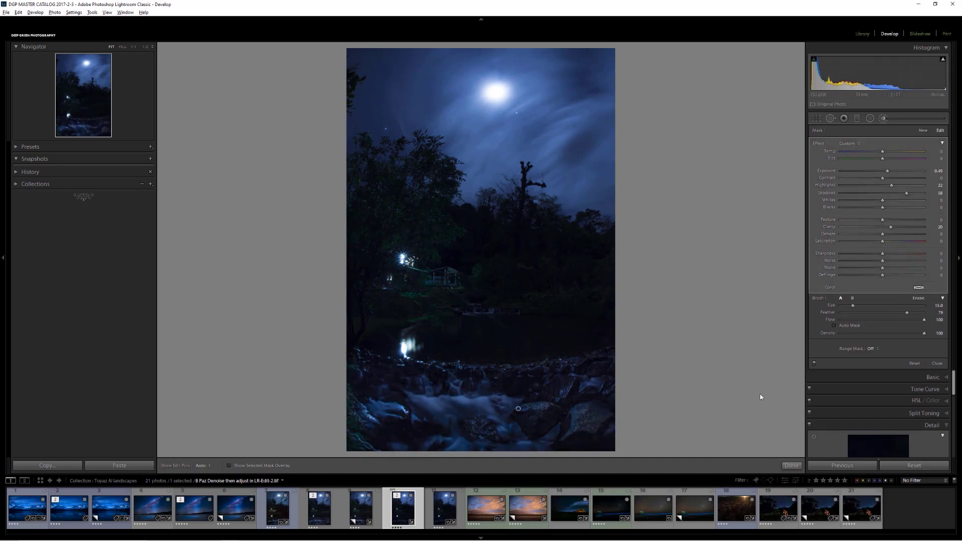
left_click(791, 465)
Inspect the brushed waterfall, rocks and water at 1:1 for noise, and return to the full view
left_click(510, 410)
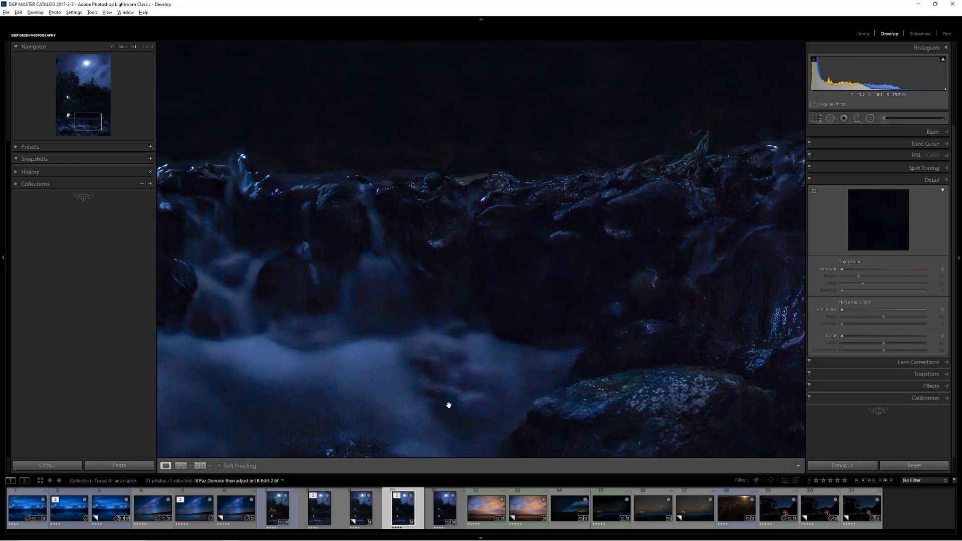
left_click_drag(436, 402, 556, 262)
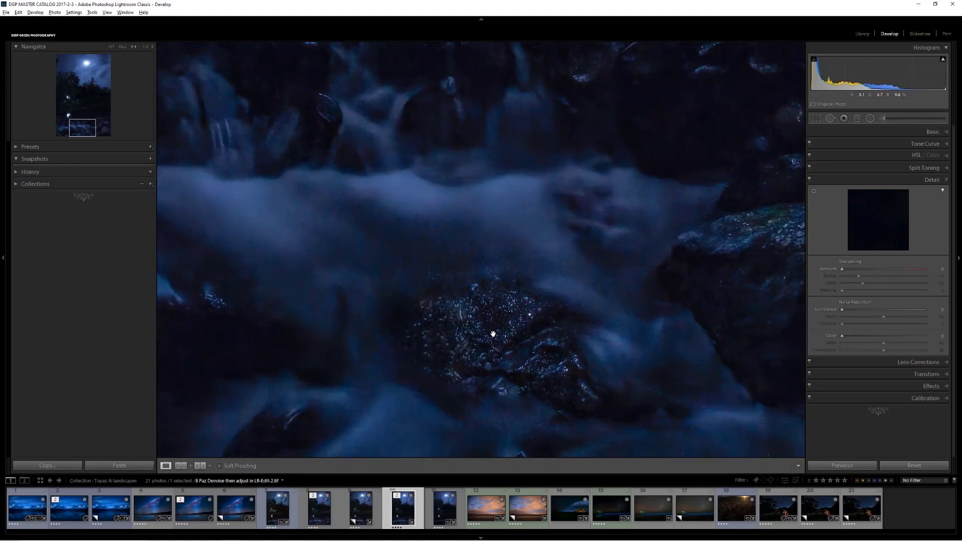
left_click_drag(500, 362, 446, 313)
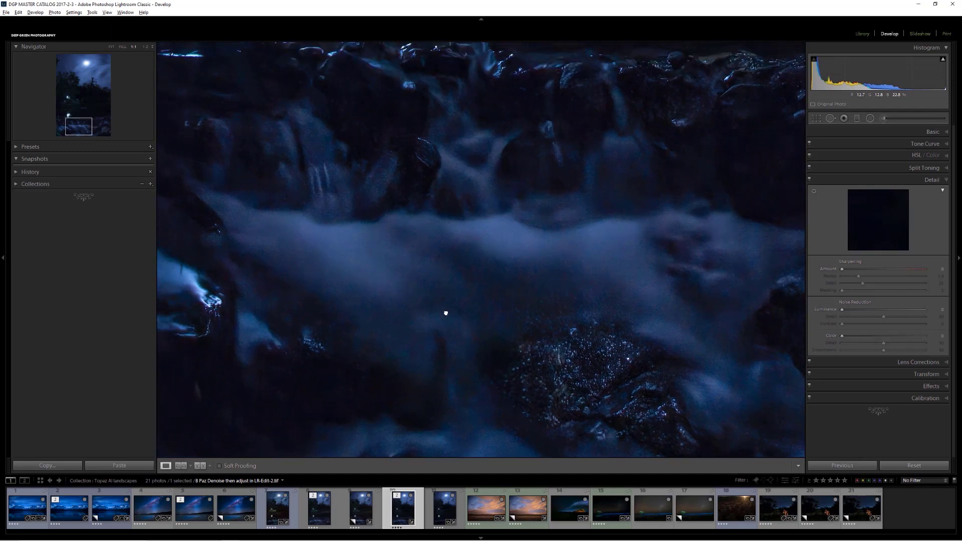
left_click(446, 313)
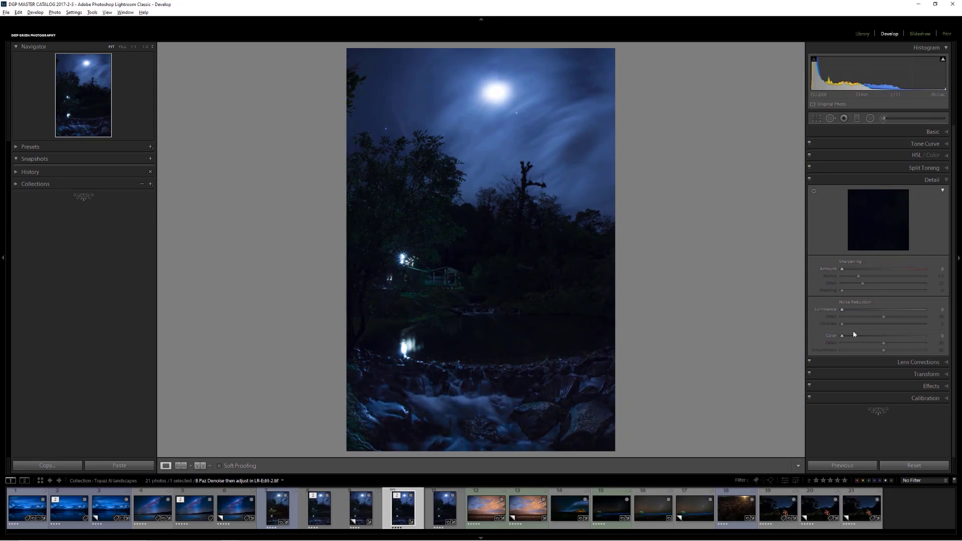
Reopen the Adjustment Brush to edit the mask over the waterfall
left_click(884, 119)
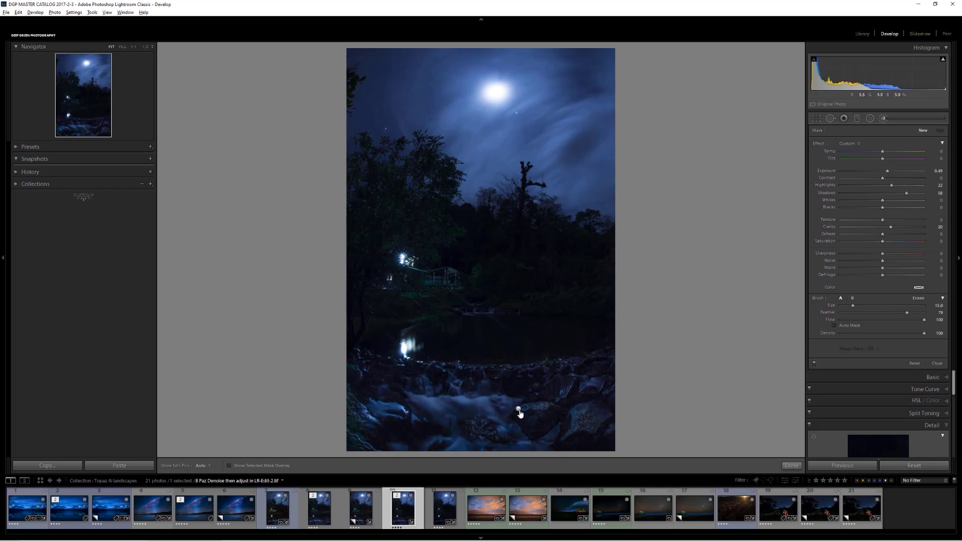
Extend the foreground brush mask over the far riverbank and the trees along the photo's left edge, using brush size 11 and flow 46
left_click(518, 410)
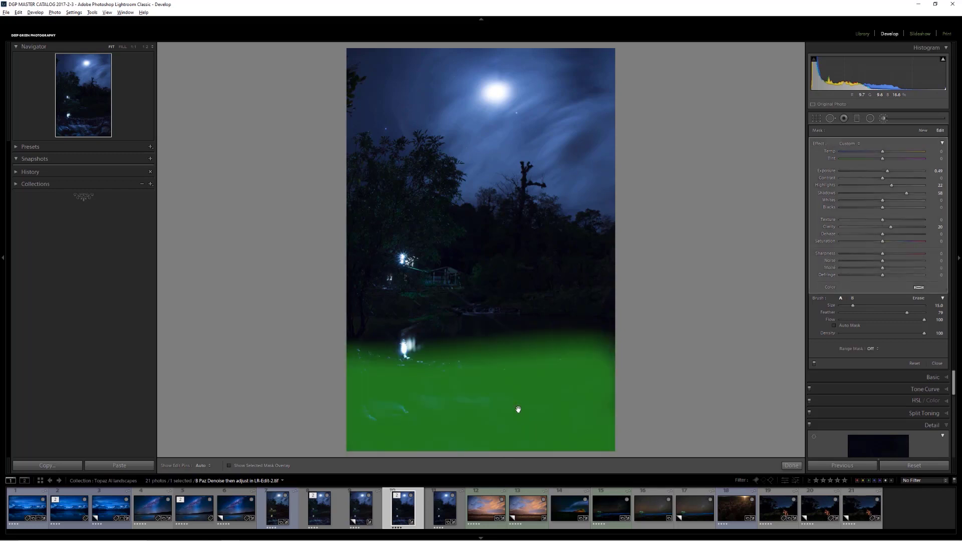
left_click(895, 320)
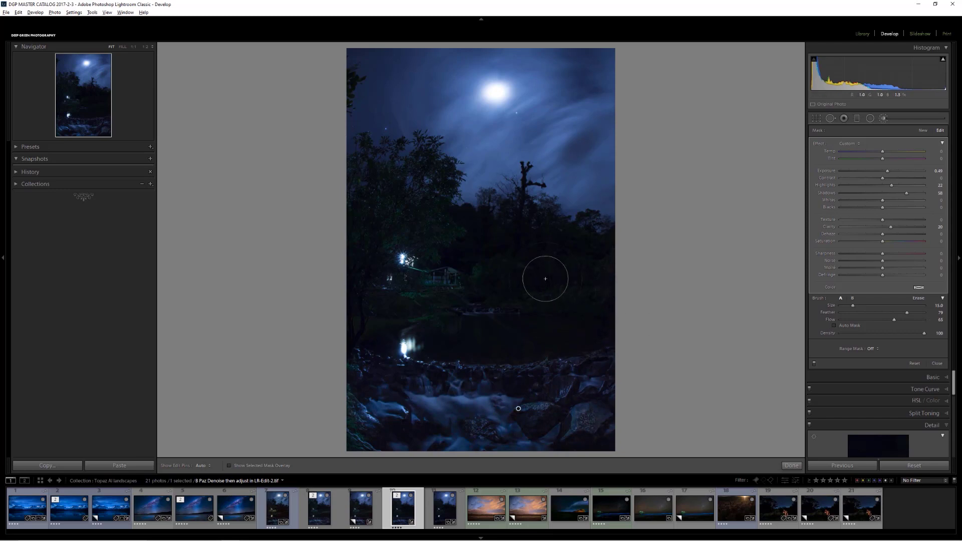
left_click_drag(894, 320, 878, 321)
scroll(509, 278, "down", 3)
scroll(506, 280, "down", 1)
mouse_move(496, 290)
left_mouse_down()
mouse_move(624, 300)
mouse_move(442, 304)
mouse_move(403, 301)
mouse_move(394, 288)
mouse_move(451, 282)
left_mouse_up()
mouse_move(353, 318)
left_mouse_down()
mouse_move(400, 309)
mouse_move(375, 292)
mouse_move(373, 271)
mouse_move(431, 211)
mouse_move(367, 234)
mouse_move(381, 191)
mouse_move(337, 253)
mouse_move(366, 207)
mouse_move(356, 285)
left_mouse_up()
Set the foreground mask's exposure to 0.71, whites to 33 and clarity to 30, and check the stream at 1:1
left_click_drag(888, 200, 889, 203)
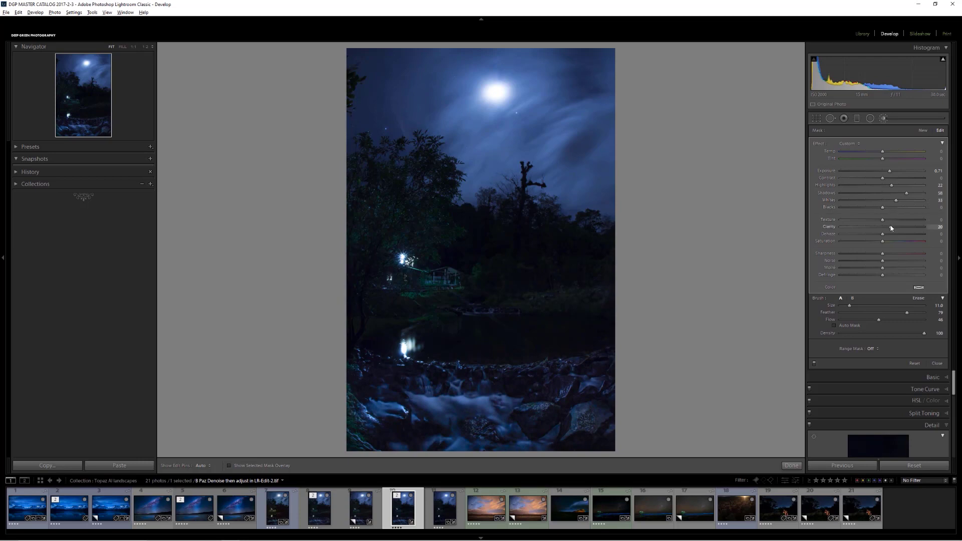
left_click_drag(890, 226, 893, 229)
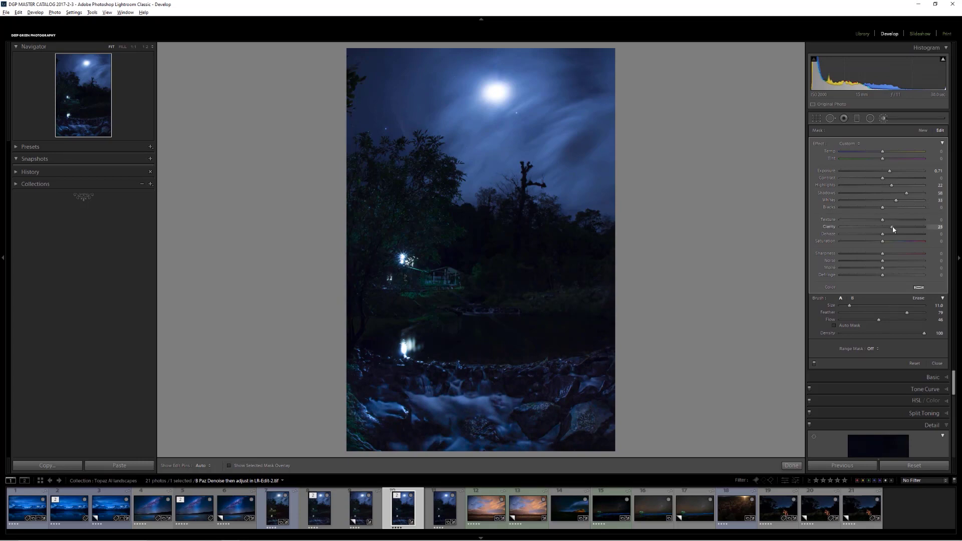
left_click(792, 466)
left_click(490, 407)
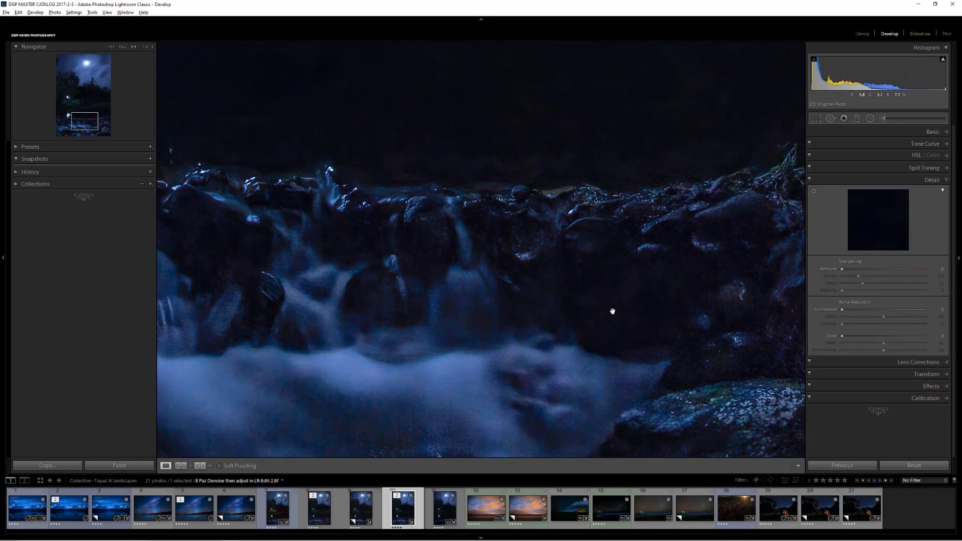
left_click(540, 283)
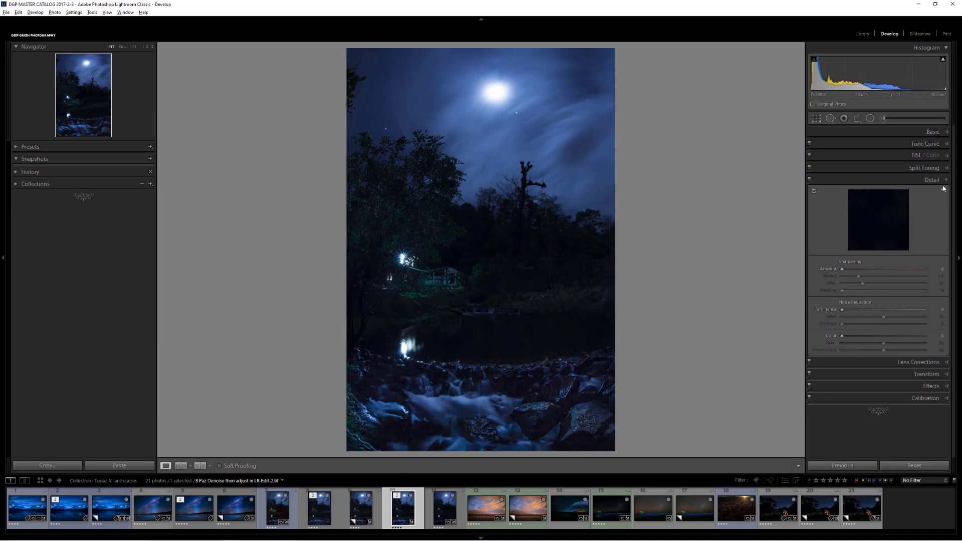
Raise the Noise adjustment of the existing foreground mask above zero and check the water and rocks at 1:1
left_click(884, 119)
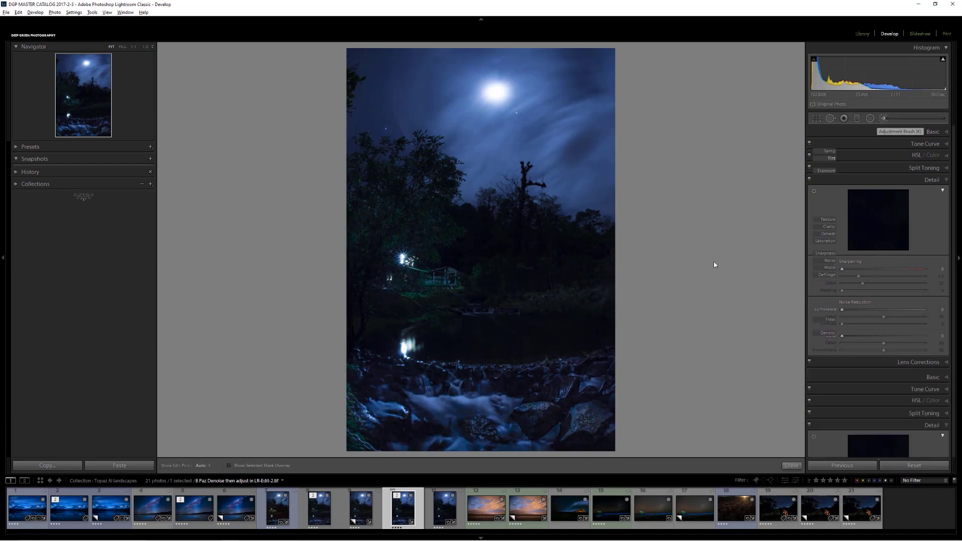
left_click(519, 410)
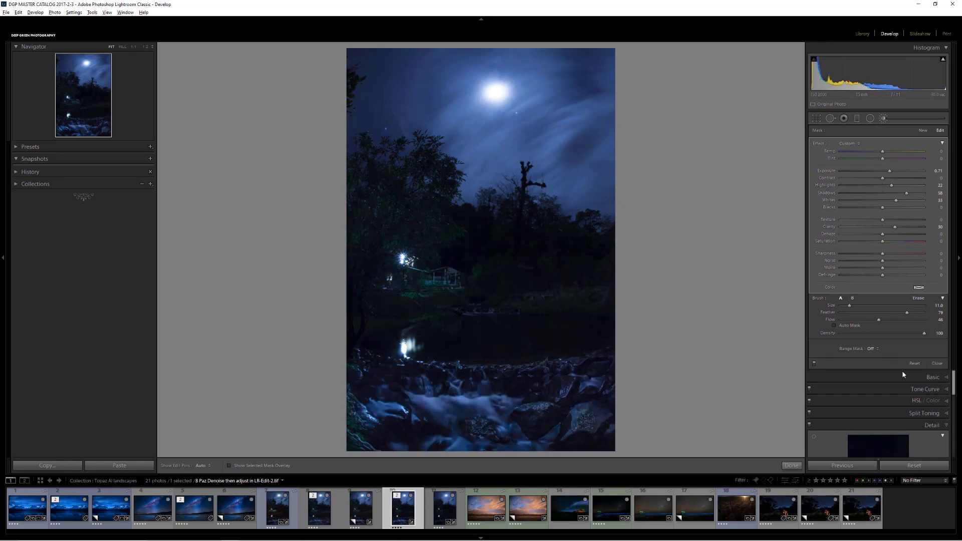
scroll(902, 371, "down", 1)
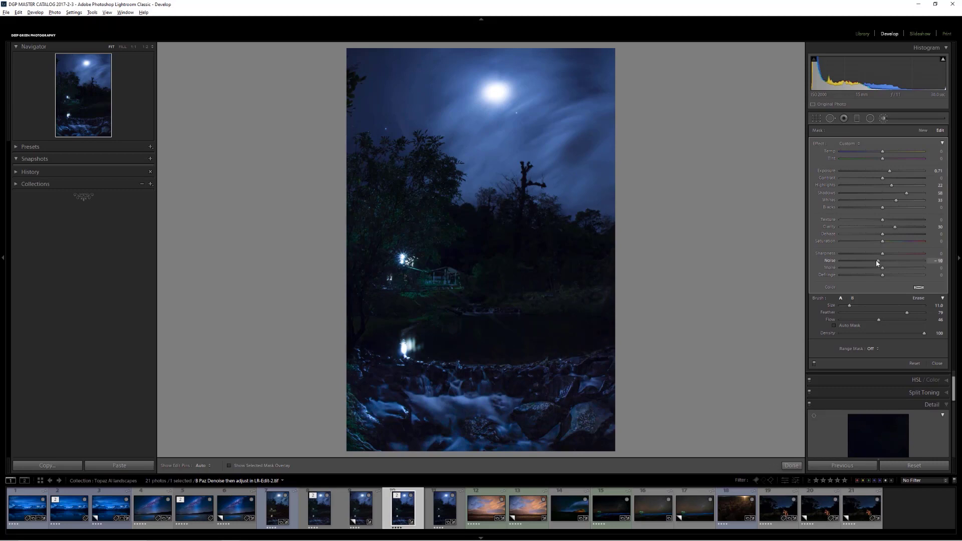
left_click_drag(876, 262, 897, 264)
left_click(792, 466)
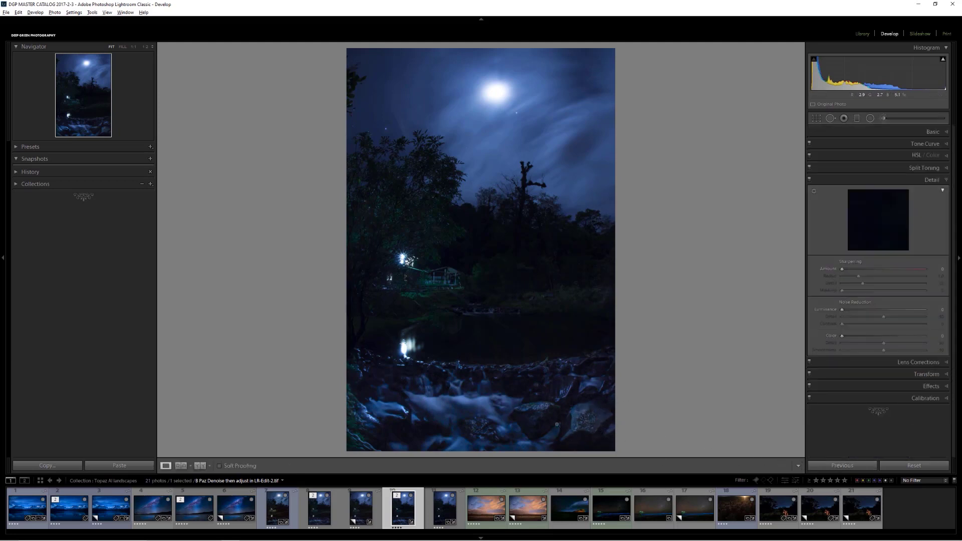
left_click(514, 410)
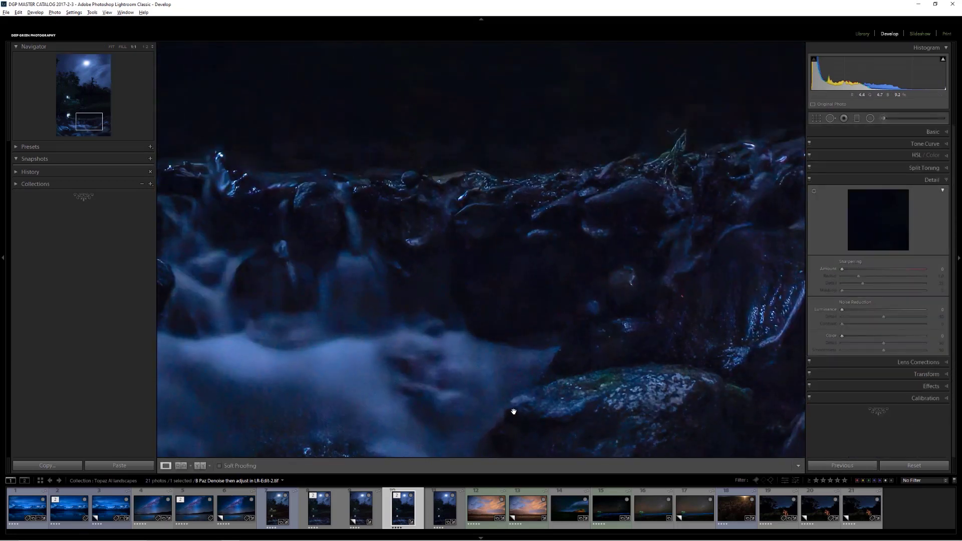
left_click(515, 330)
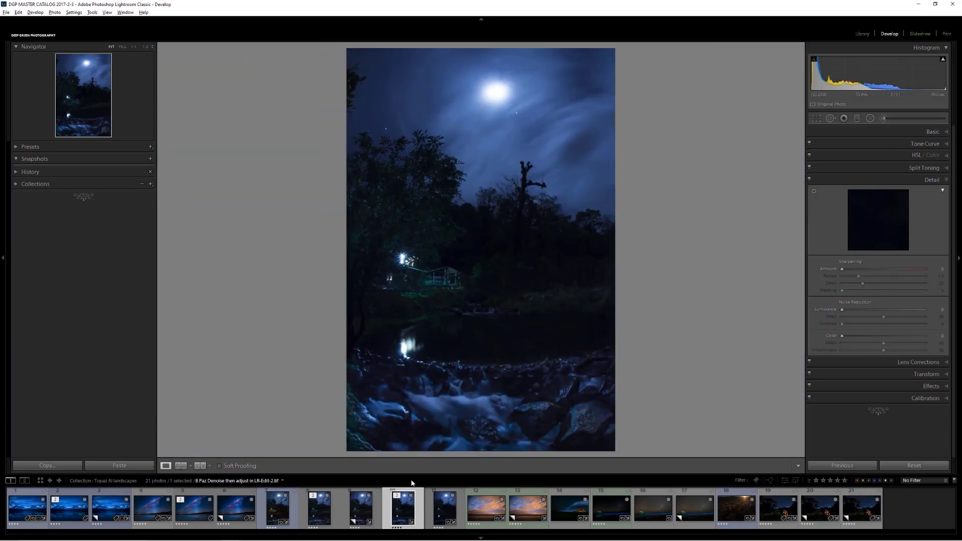
Show DGPstock-landscapes-41-Edit.psd beside the newly adjusted denoised version in the Library's Compare view, with the side panels and filmstrip hidden
left_click(276, 512)
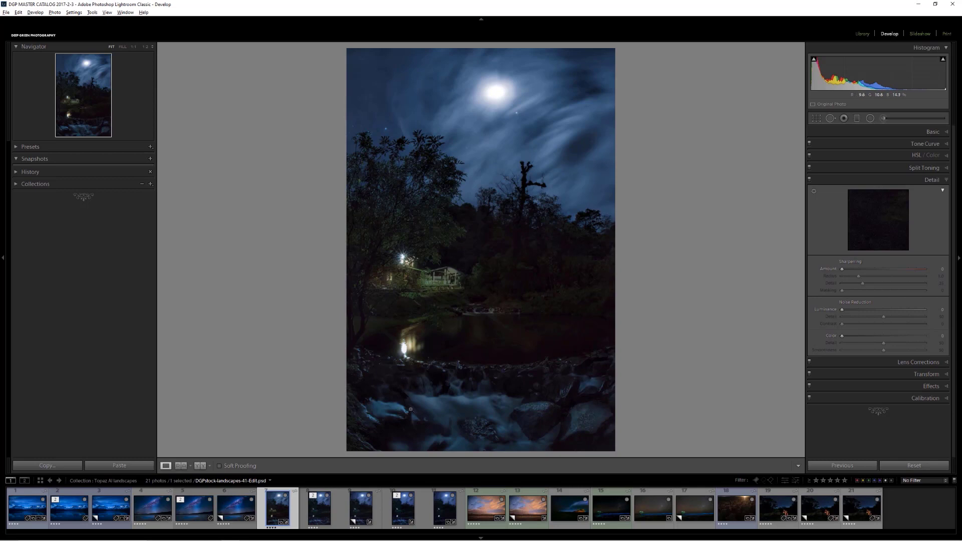
left_click(405, 513, "ctrl")
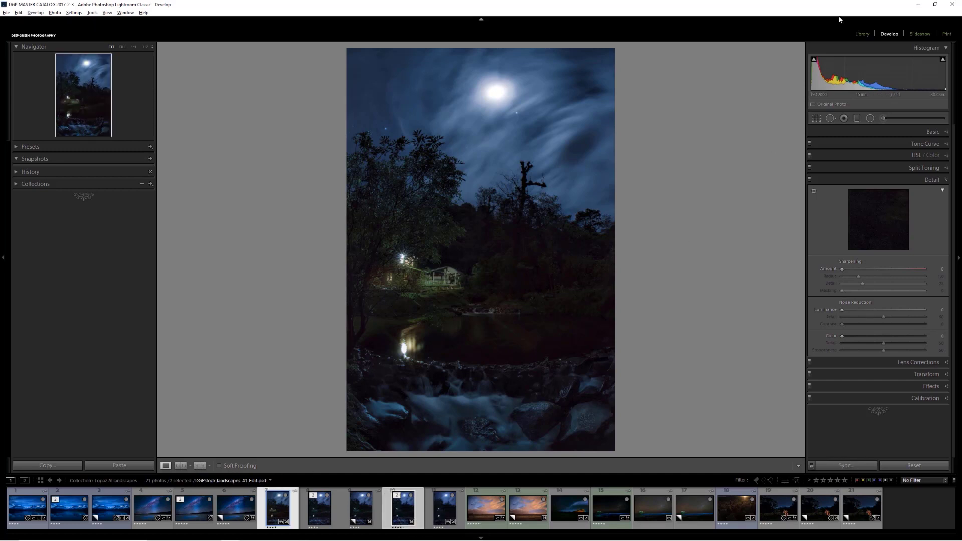
left_click(862, 34)
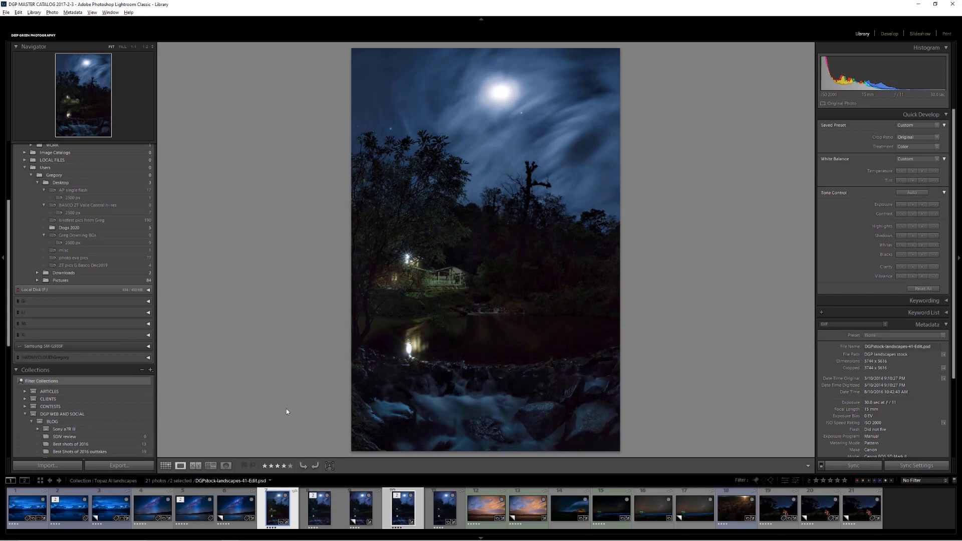
left_click(195, 467)
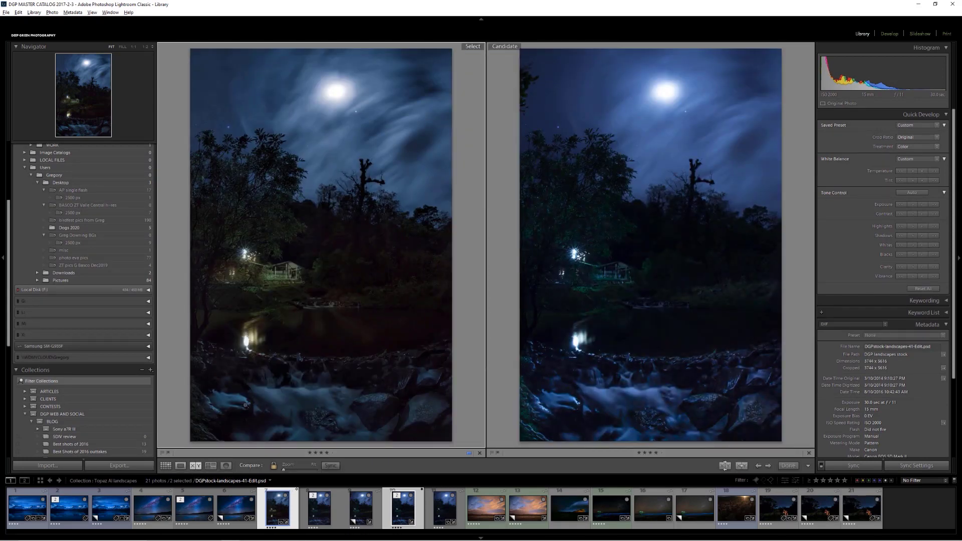
key("shift+Tab")
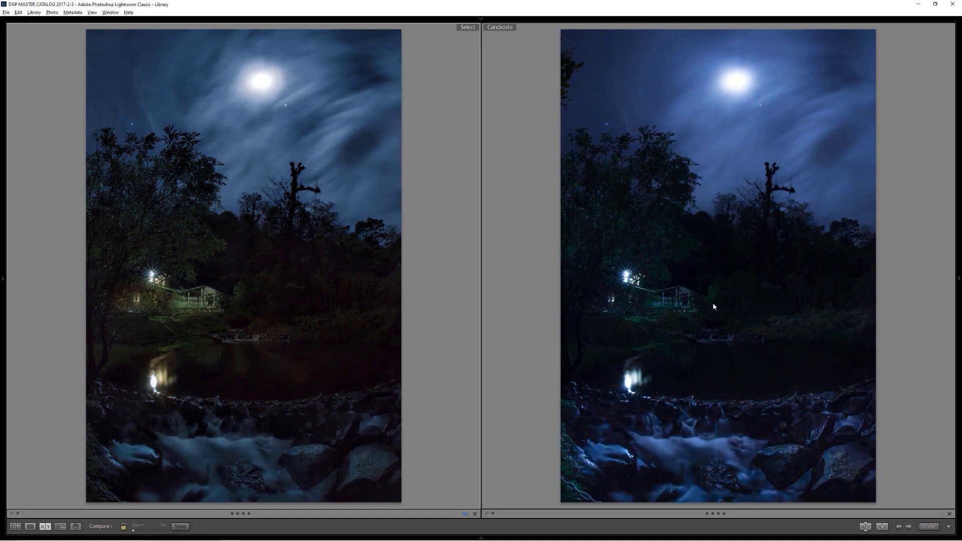
Examine the foreground water and rocks of both versions at 1:1 for noise and detail
left_click(281, 449)
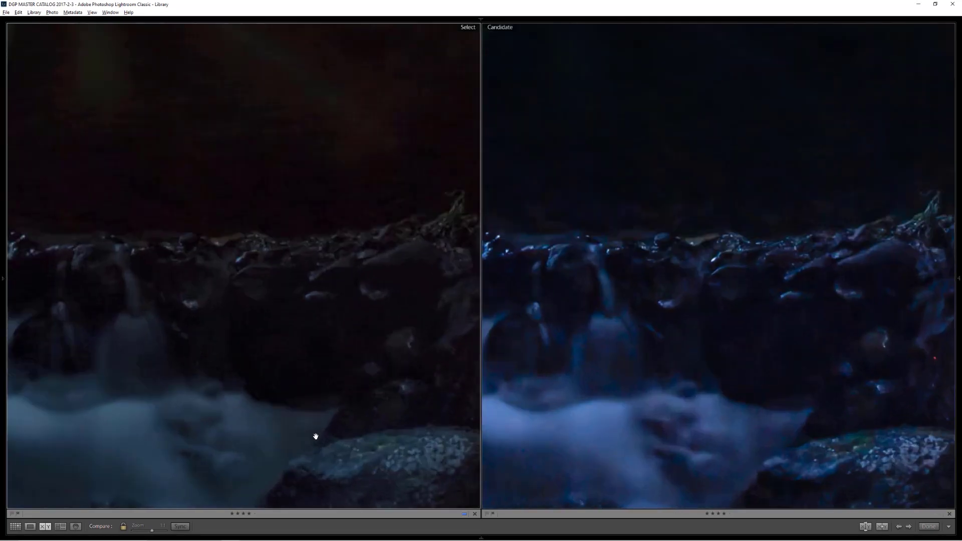
left_click_drag(322, 415, 333, 286)
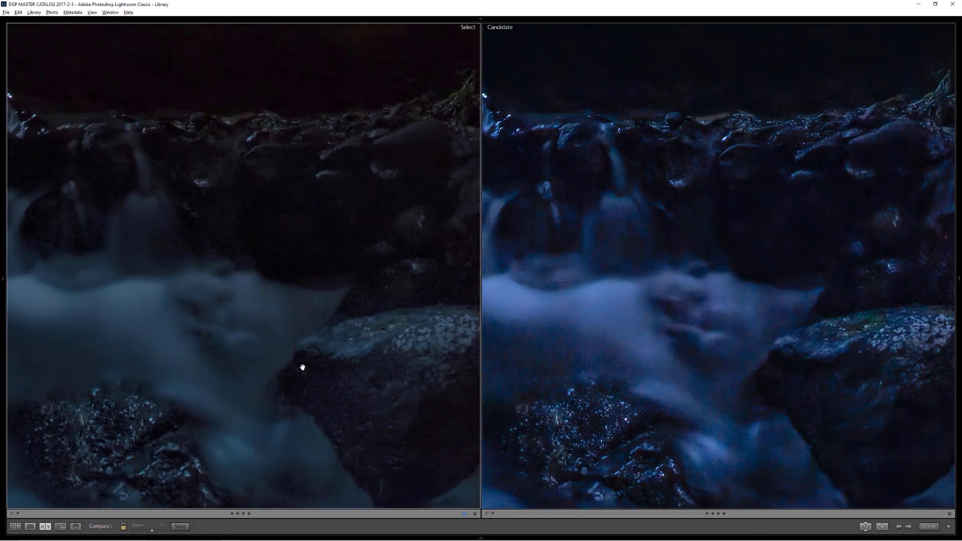
left_click_drag(316, 337, 376, 198)
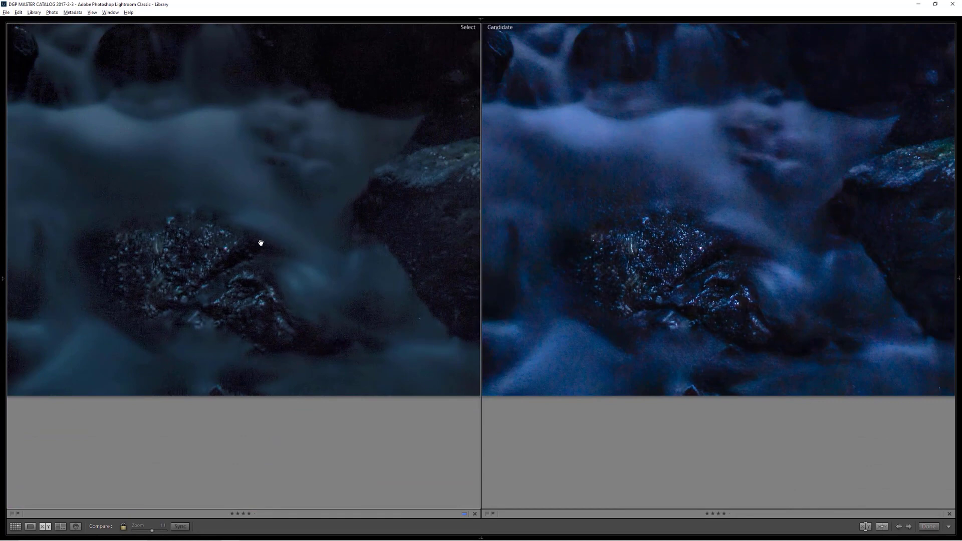
left_click_drag(261, 243, 49, 357)
left_click_drag(145, 356, 112, 367)
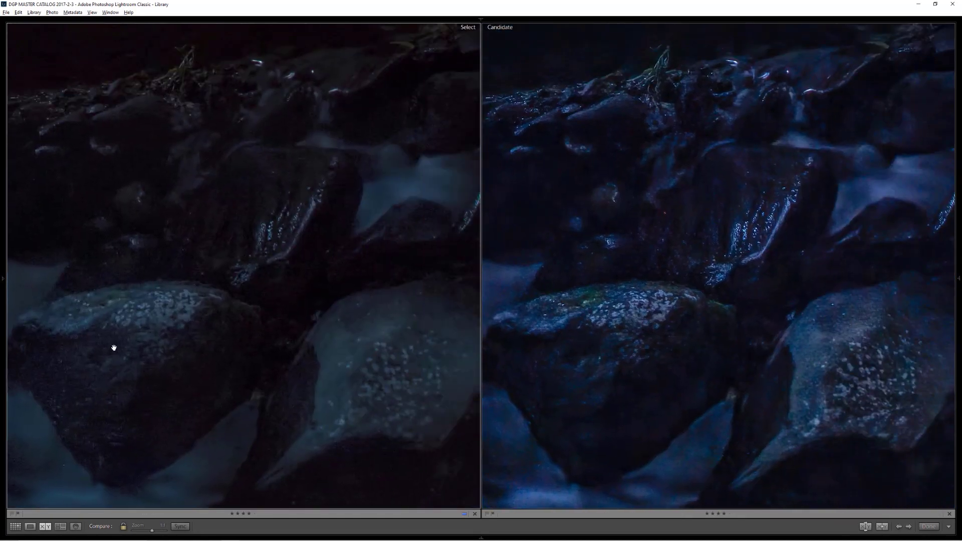
left_click_drag(137, 310, 301, 367)
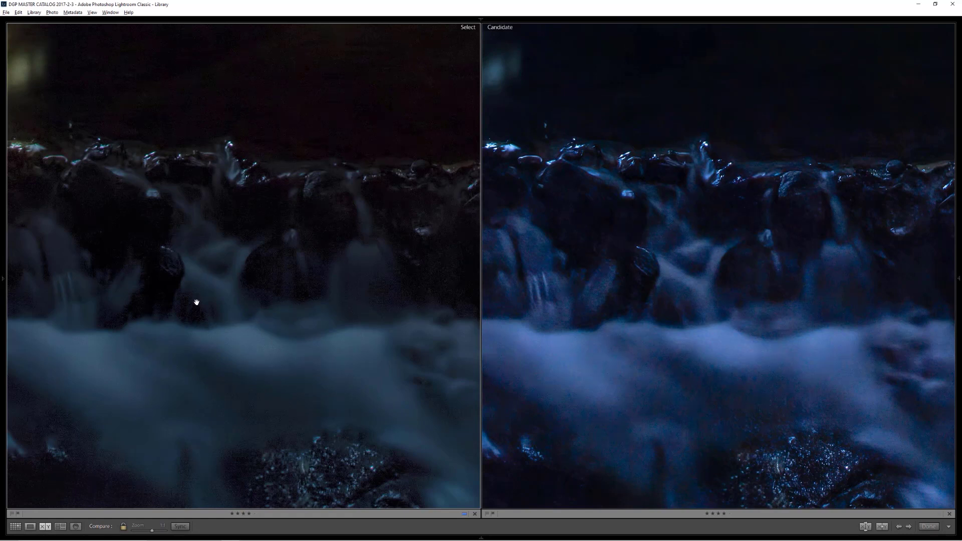
Compare the waterfall, the lit cabin and the large tree in both versions at 1:1
left_click_drag(196, 302, 363, 397)
left_click_drag(243, 283, 286, 410)
left_click_drag(279, 234, 298, 386)
left_click_drag(280, 315, 277, 397)
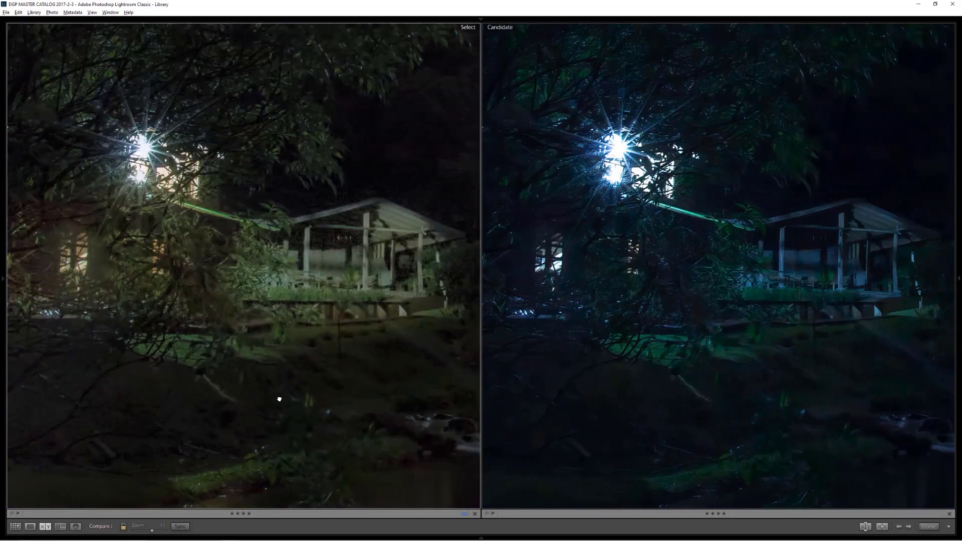
left_click_drag(336, 388, 292, 416)
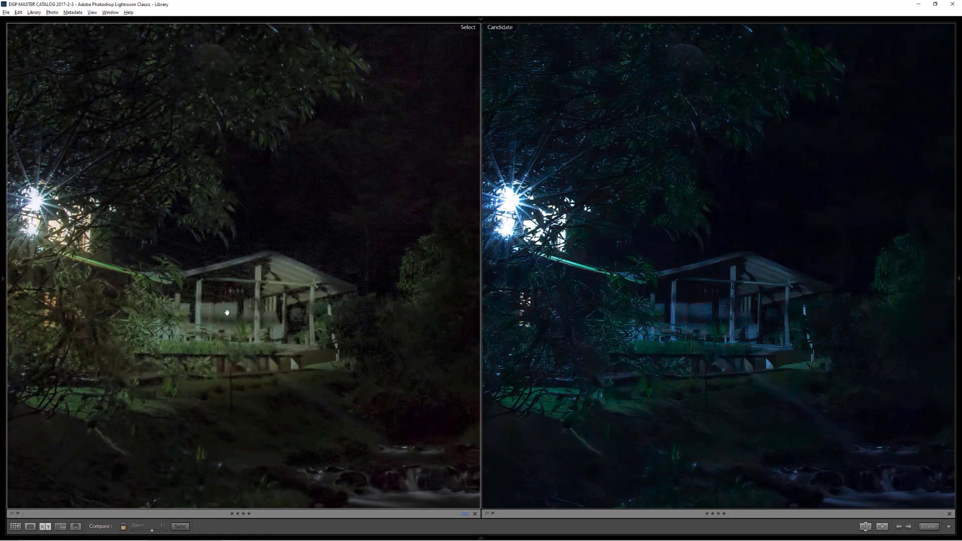
left_click_drag(227, 312, 330, 433)
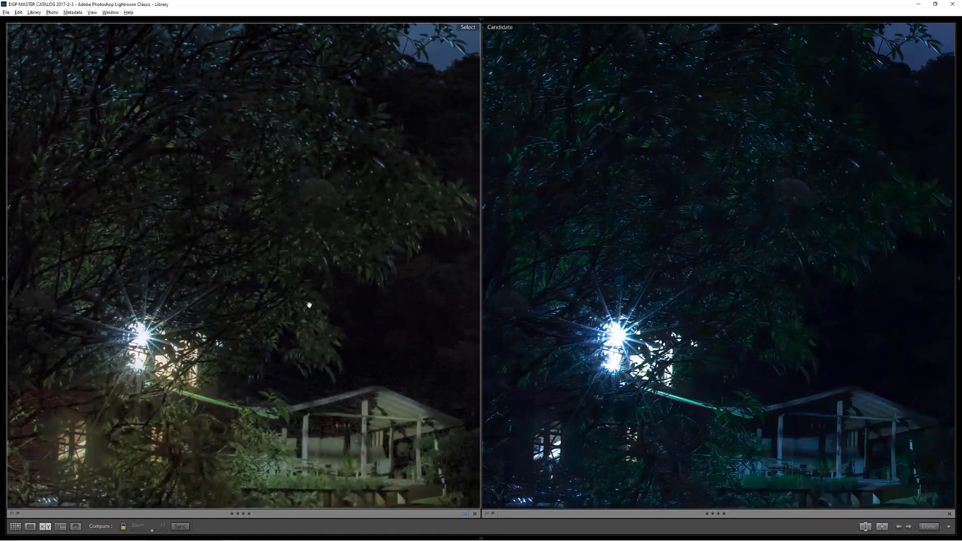
left_click_drag(313, 292, 296, 375)
left_click_drag(329, 345, 292, 417)
left_click_drag(301, 317, 260, 419)
left_click_drag(310, 250, 281, 432)
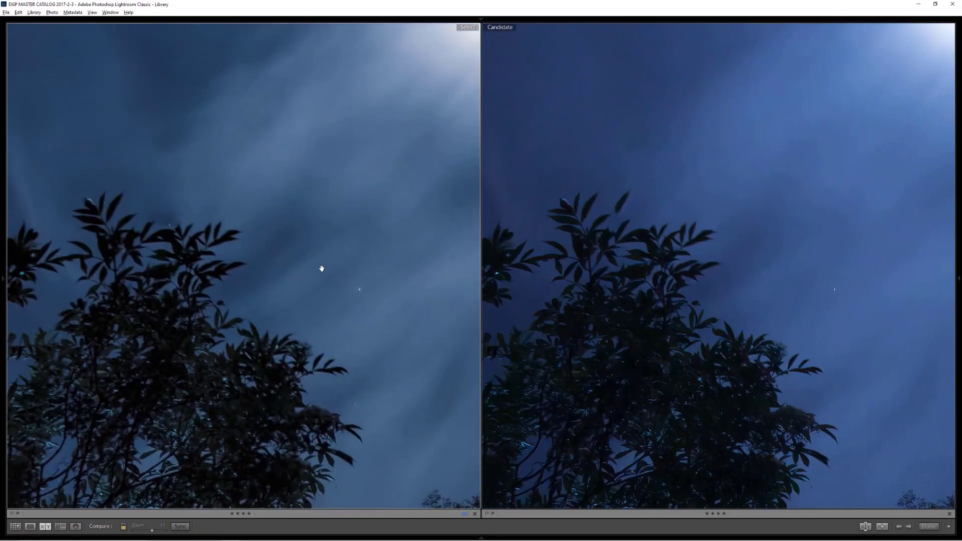
Compare the moon and the surrounding cloudy sky in both versions at 1:1
left_click_drag(322, 269, 278, 398)
left_click_drag(317, 286, 285, 389)
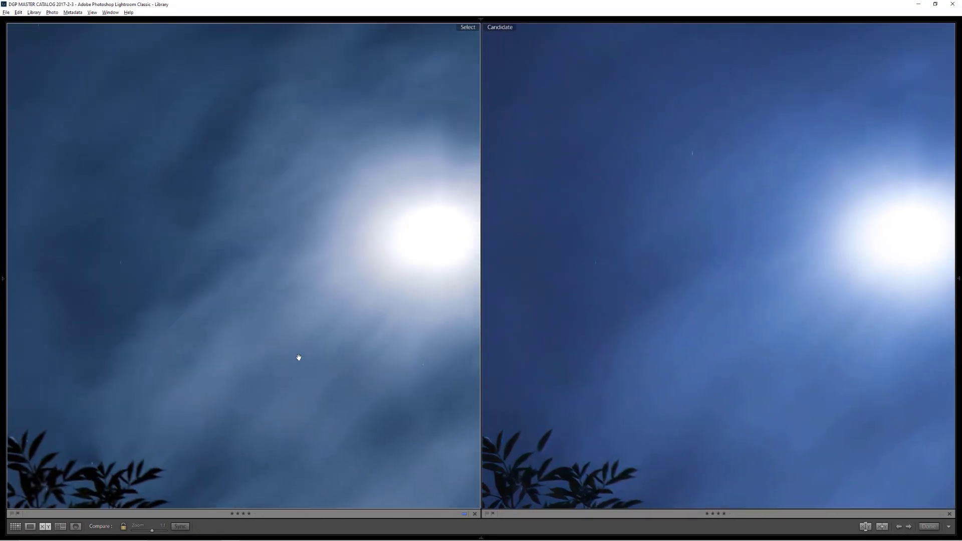
left_click_drag(273, 353, 75, 322)
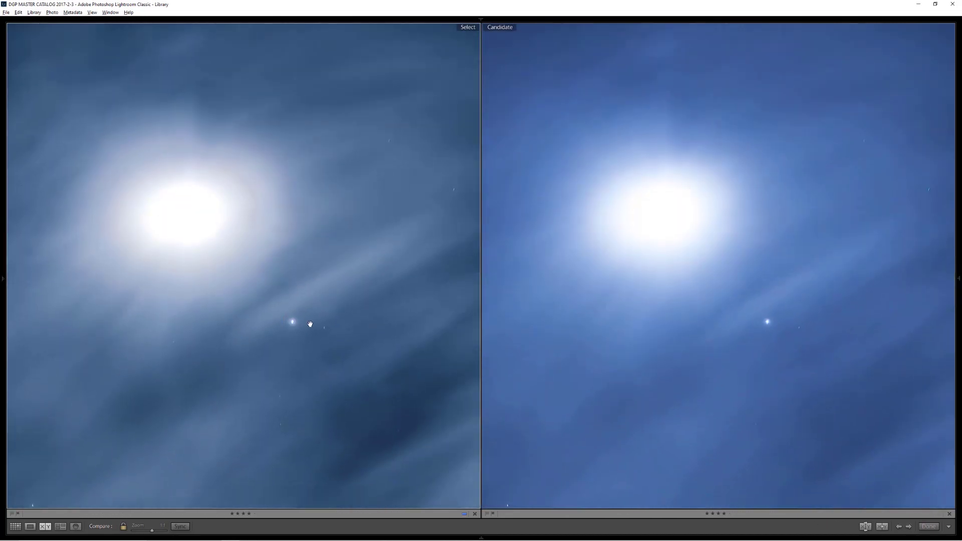
left_click_drag(373, 337, 264, 316)
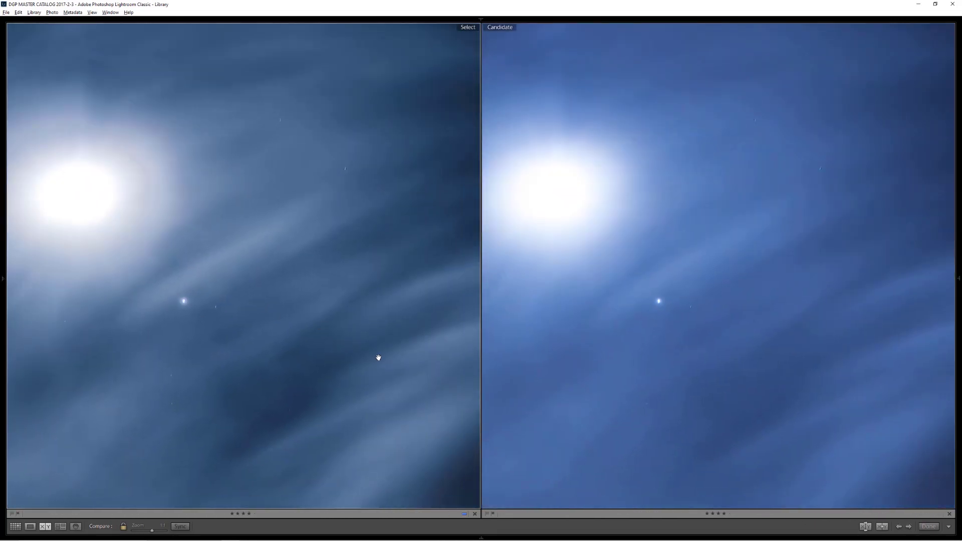
left_click_drag(378, 357, 314, 337)
left_click_drag(378, 338, 320, 359)
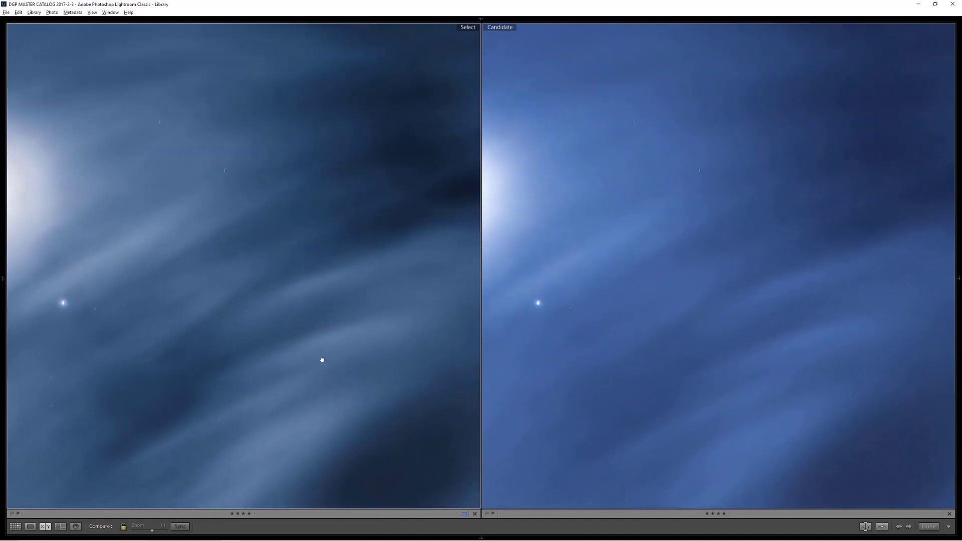
left_click_drag(377, 373, 300, 315)
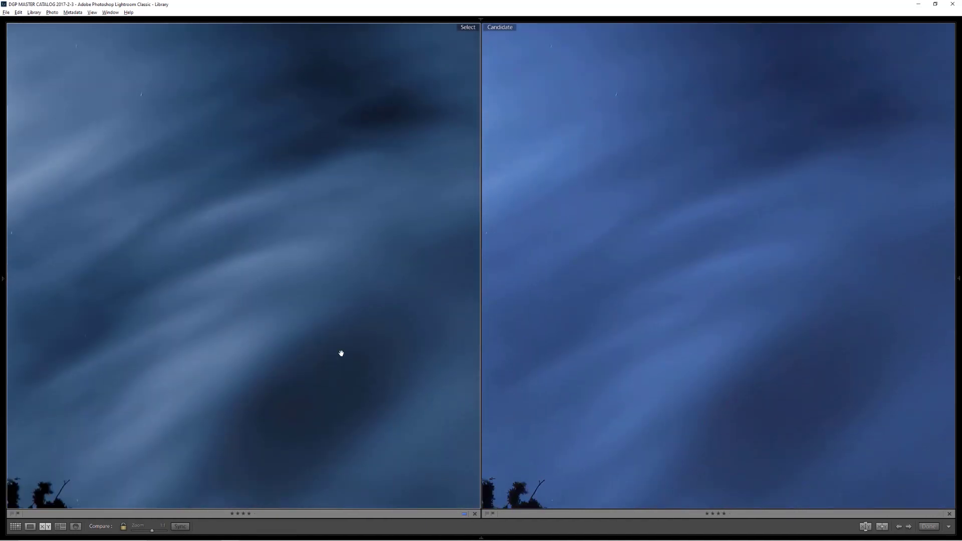
left_click_drag(388, 263, 254, 390)
left_click_drag(264, 318, 391, 361)
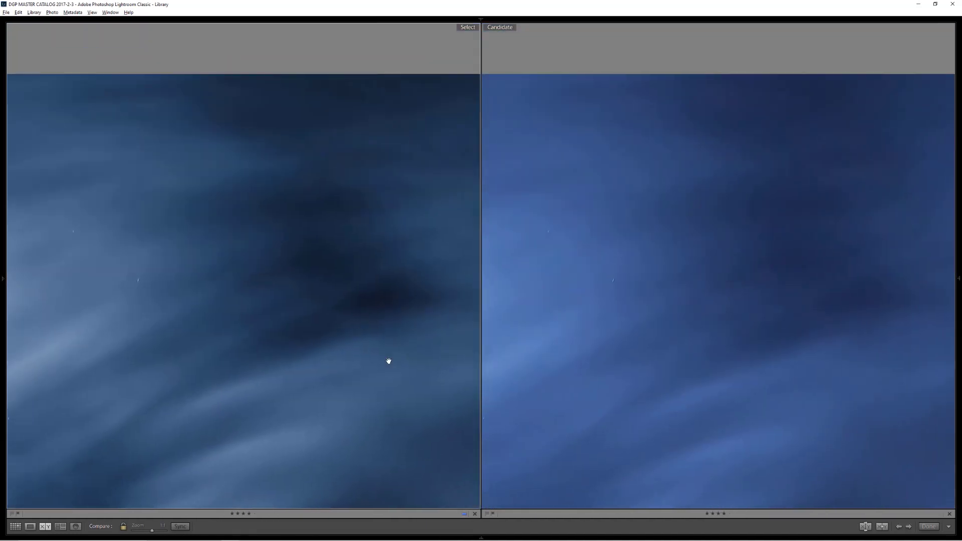
Return to the single-photo Loupe view with the panels restored and the whole photo fitted on screen
left_click(30, 526)
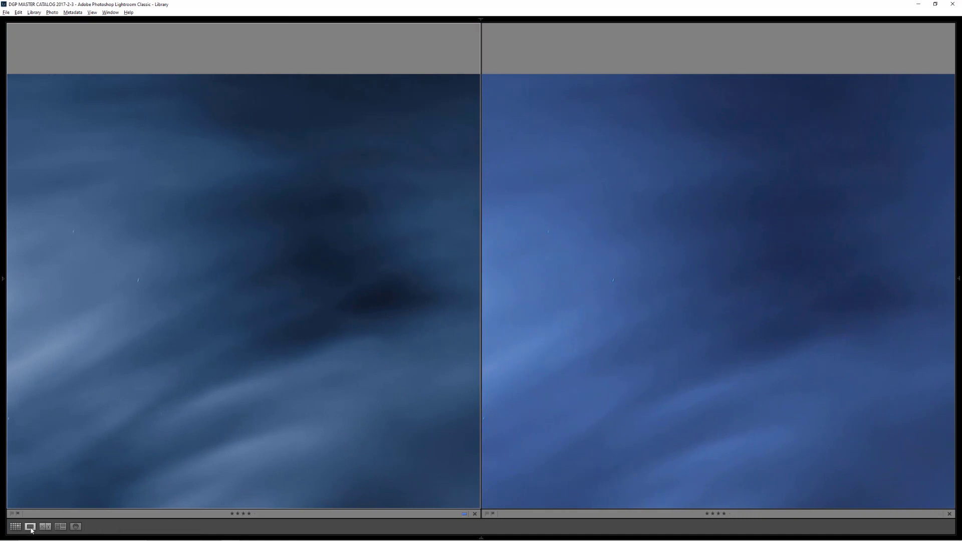
key("shift+Tab")
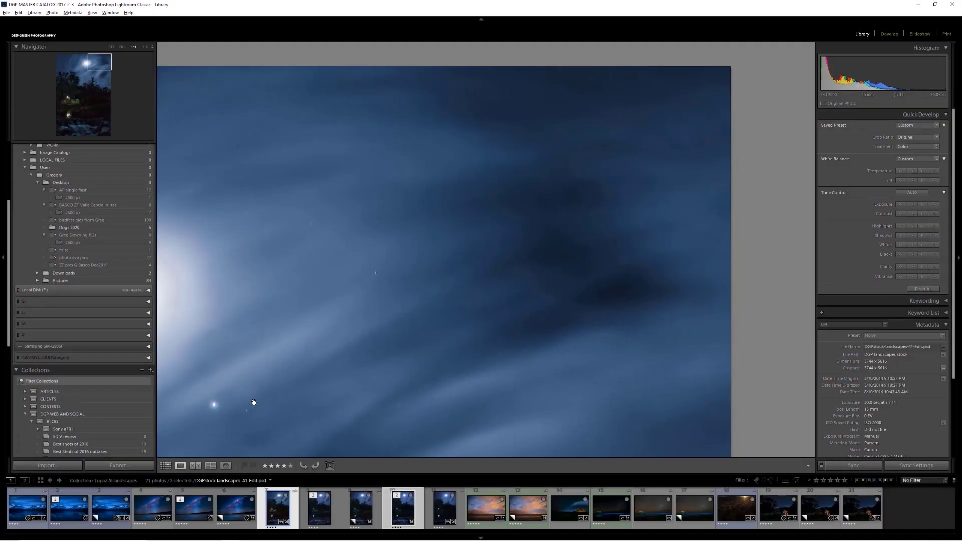
left_click(323, 381)
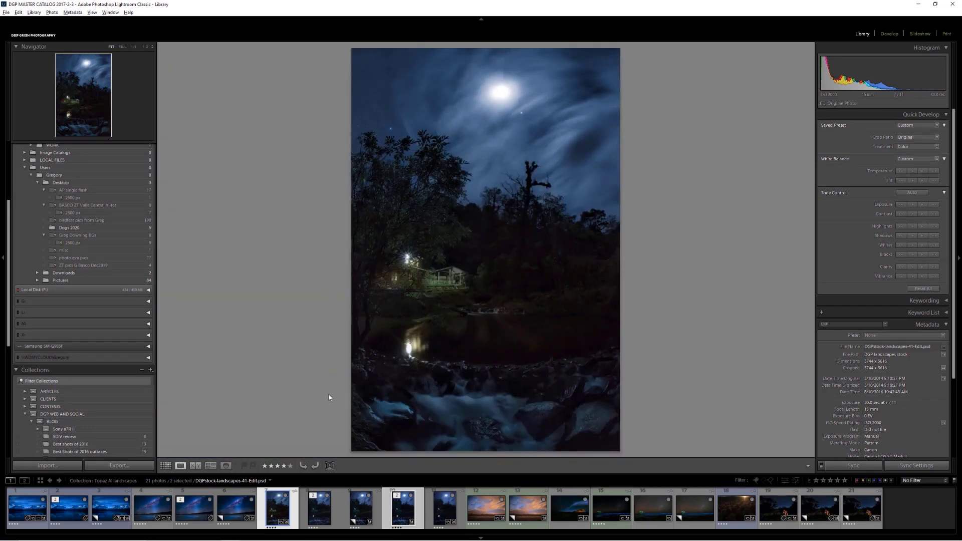
Open the Bosque stars no LR NR.cr2 photo and view its cranes and mountains at 1:1
left_click(281, 519)
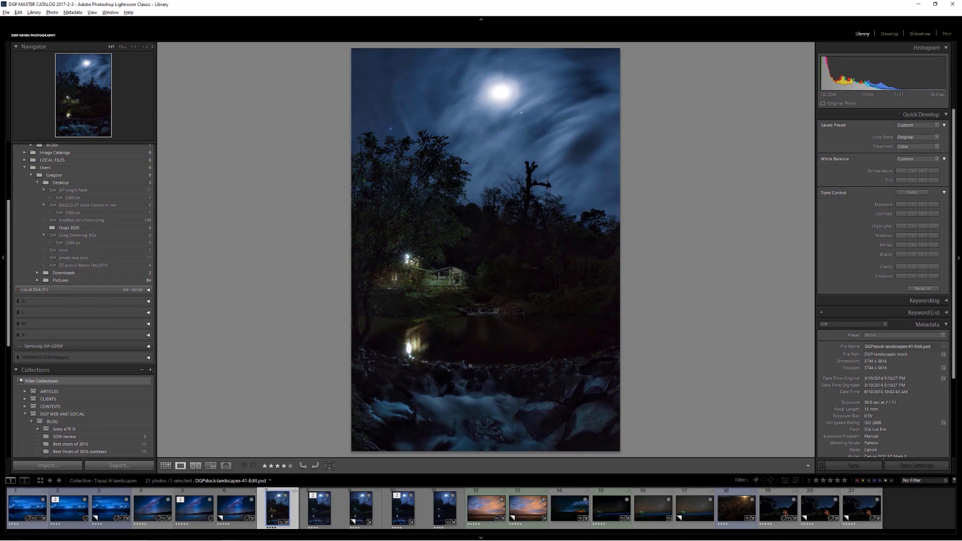
left_click(481, 510)
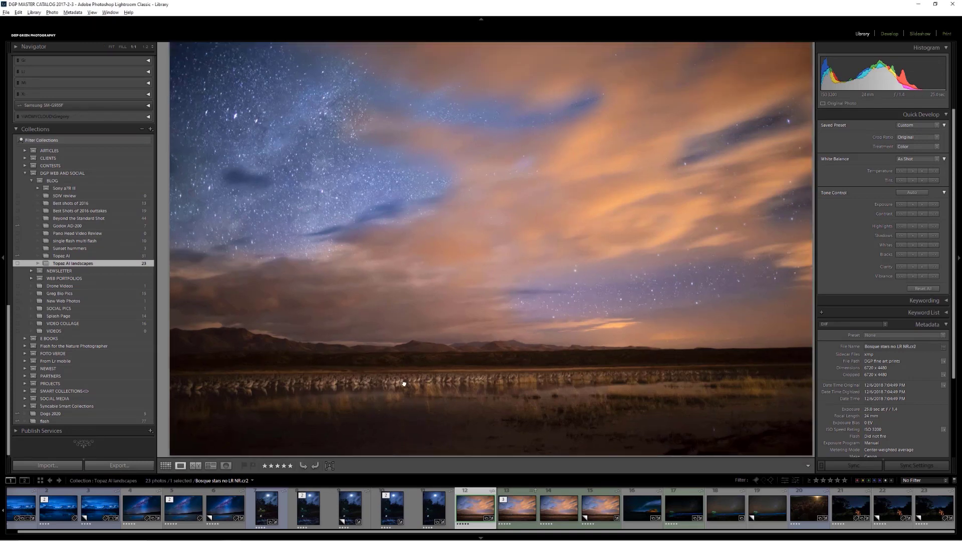
left_click(399, 400)
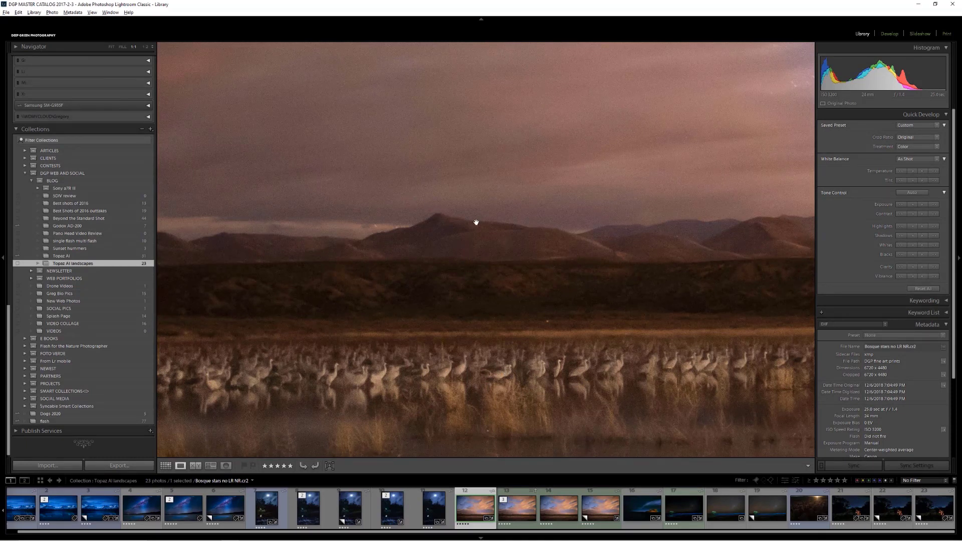
In Develop, set the Bosque photo's Luminance noise reduction to 59 and Color noise reduction to 38, checking the cranes at 1:1
left_click(889, 34)
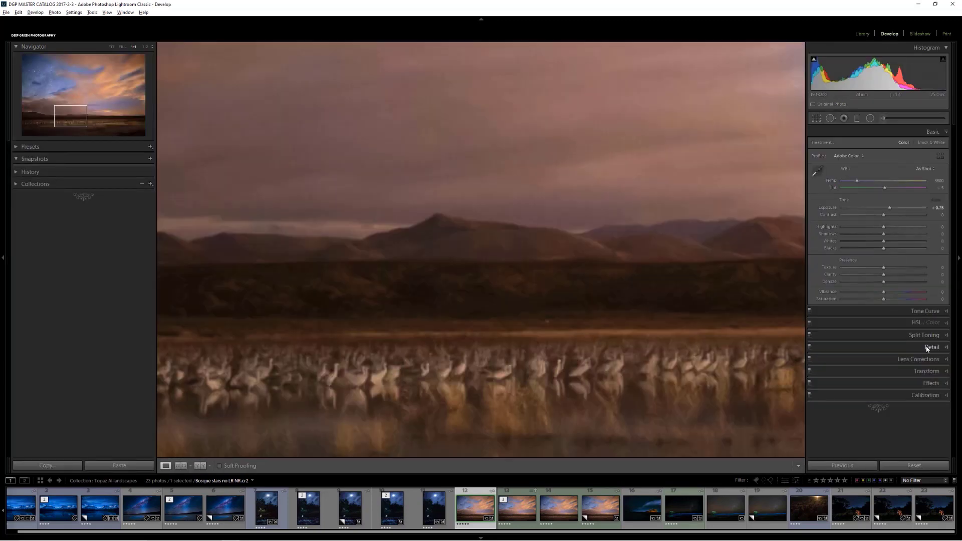
left_click(930, 348)
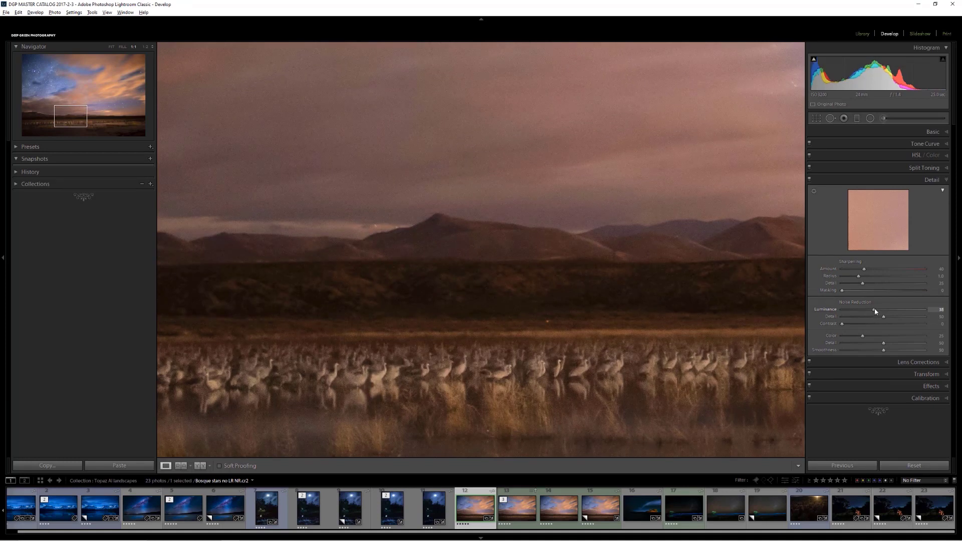
left_click_drag(874, 309, 873, 337)
left_click_drag(468, 348, 503, 209)
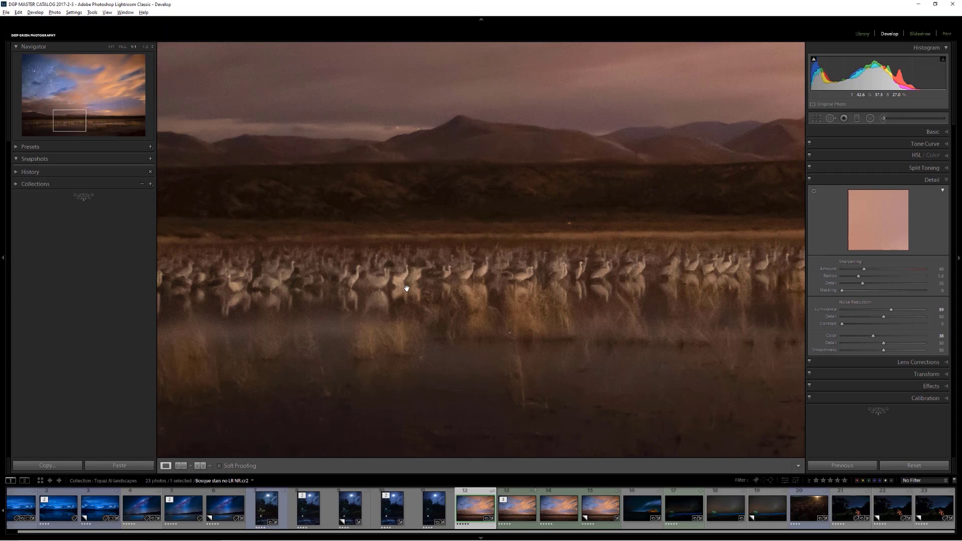
Fit the whole noise-reduced photo on screen and review its Basic adjustments
left_click(406, 288)
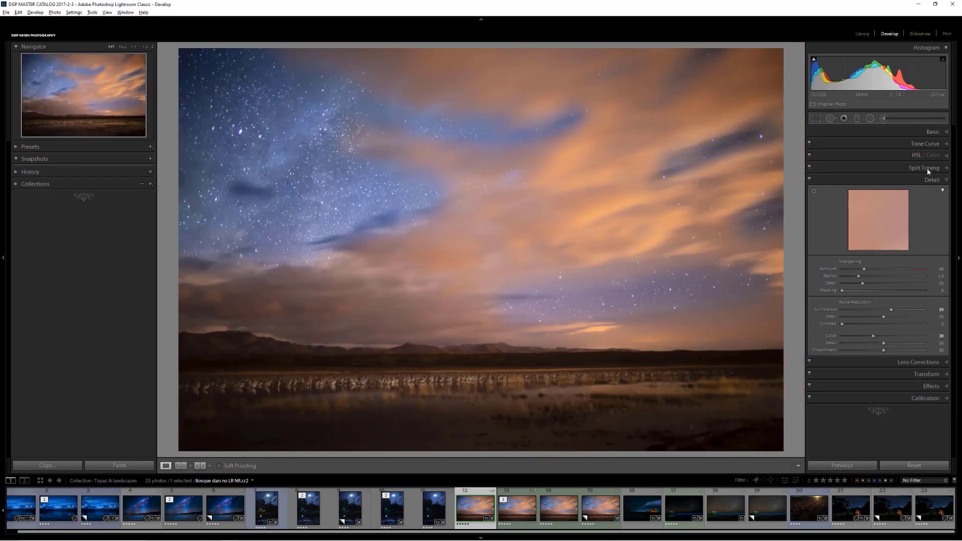
left_click(931, 131)
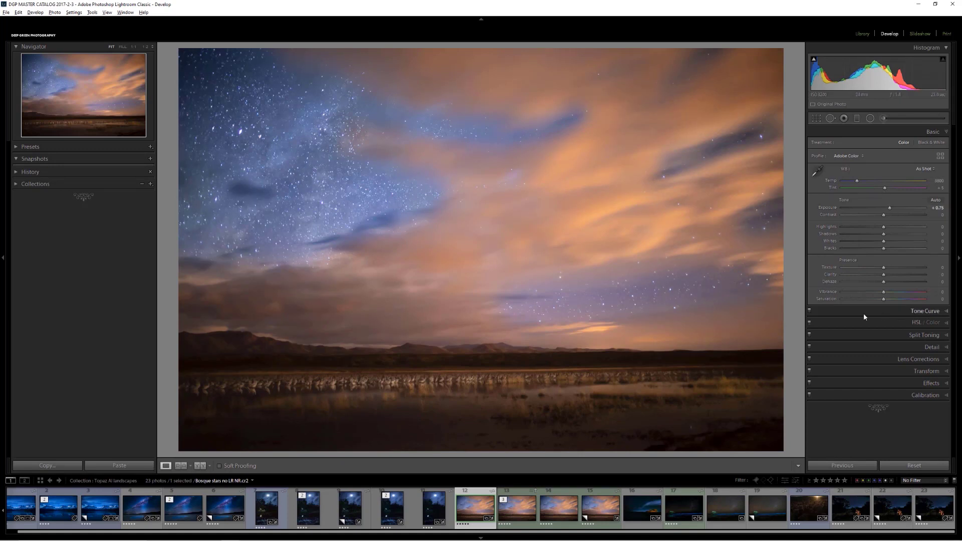
left_click(927, 132)
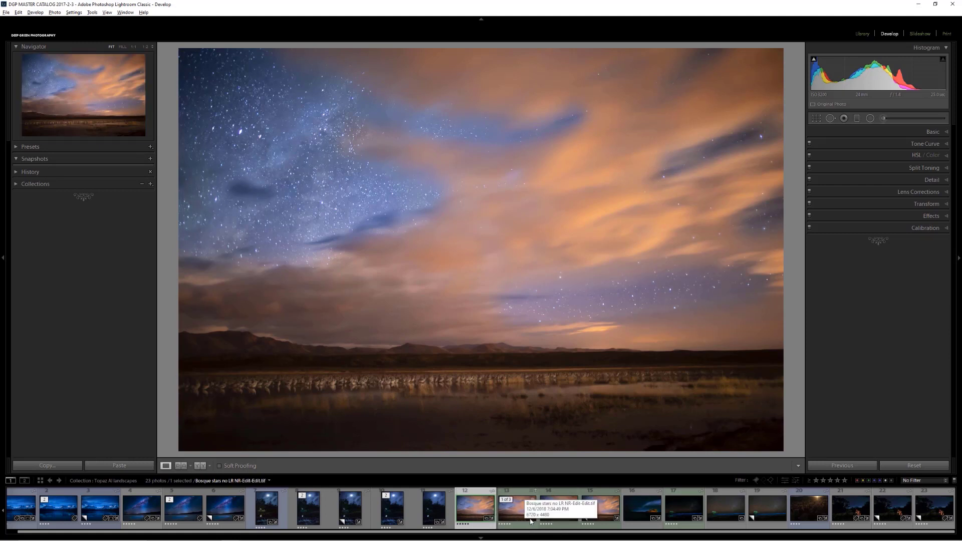
Open Copy 1 of the Bosque raw photo and examine its Detail settings and the cranes at 1:1
left_click(600, 514)
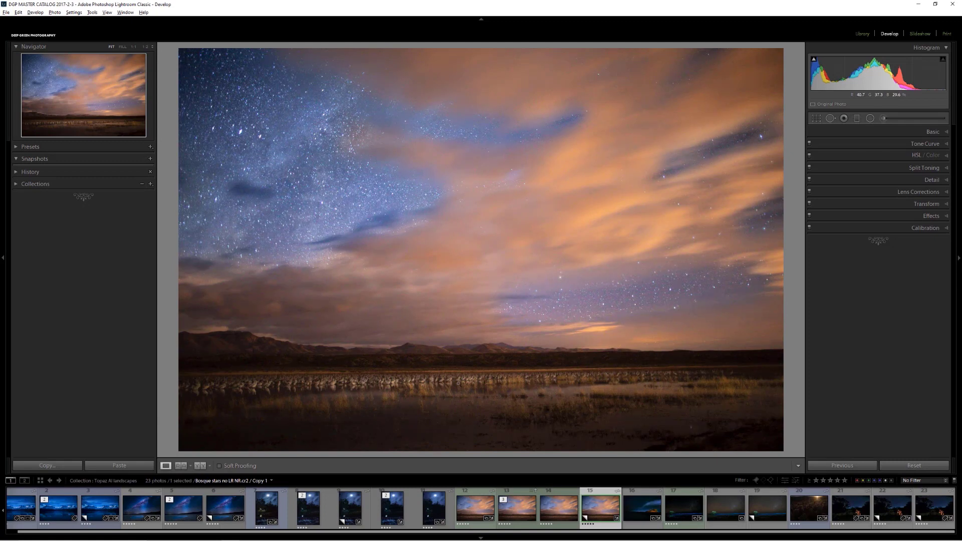
left_click(933, 180)
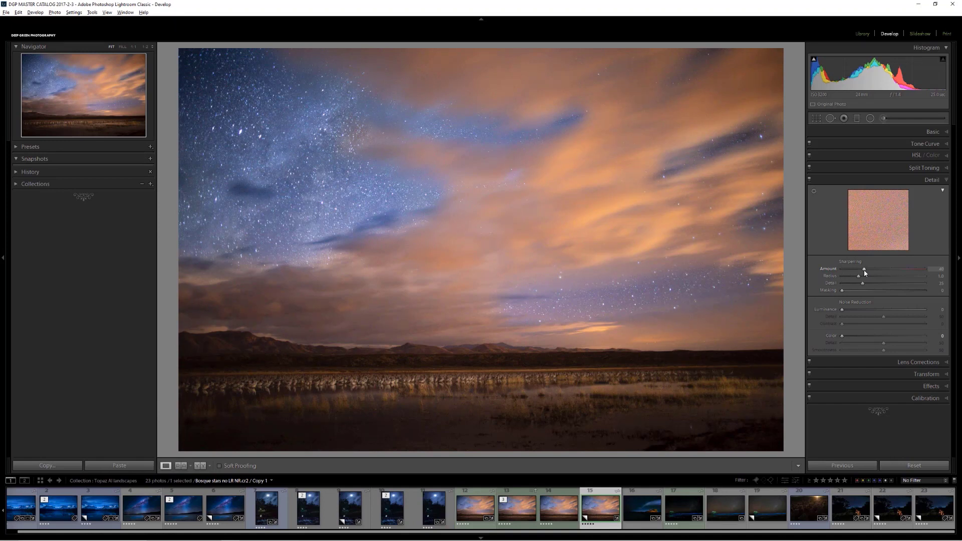
left_click(459, 381)
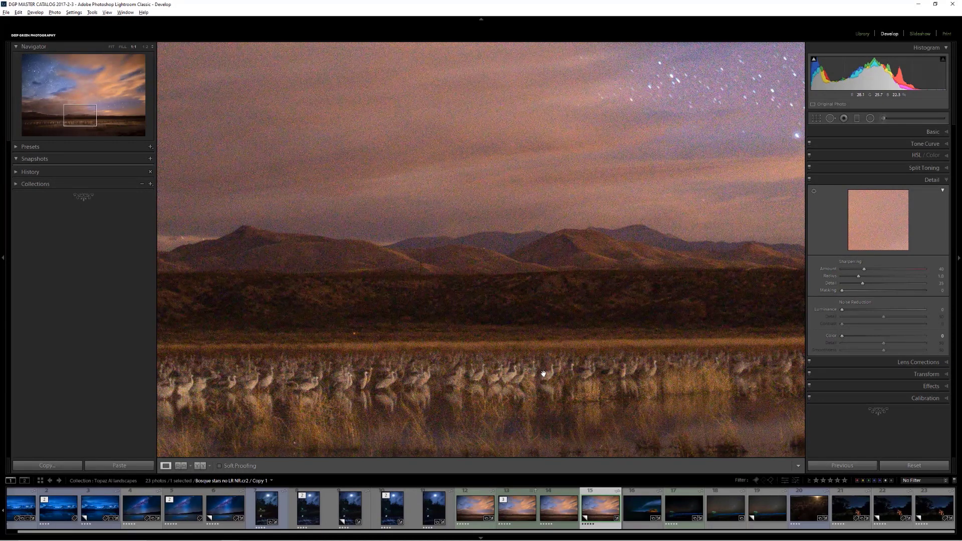
left_click_drag(542, 411, 536, 304)
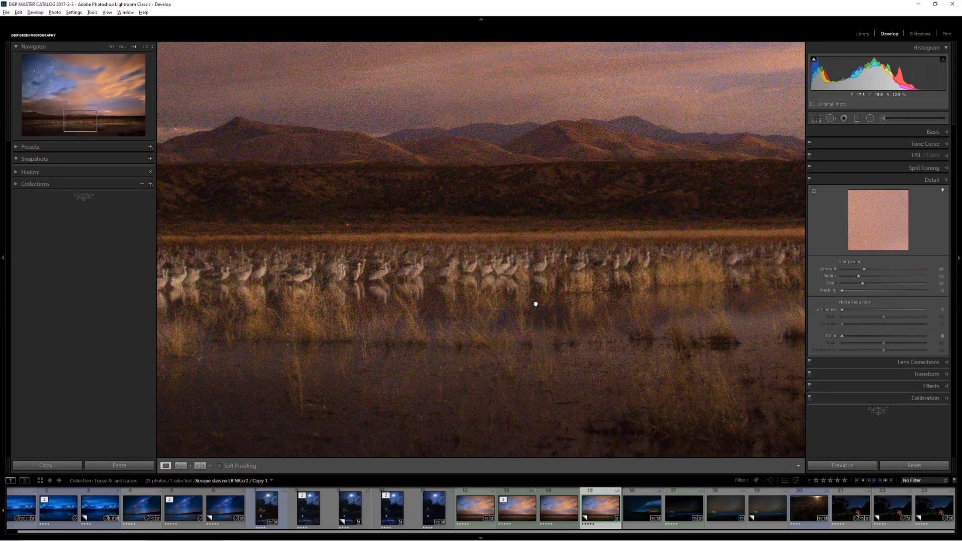
left_click(425, 351)
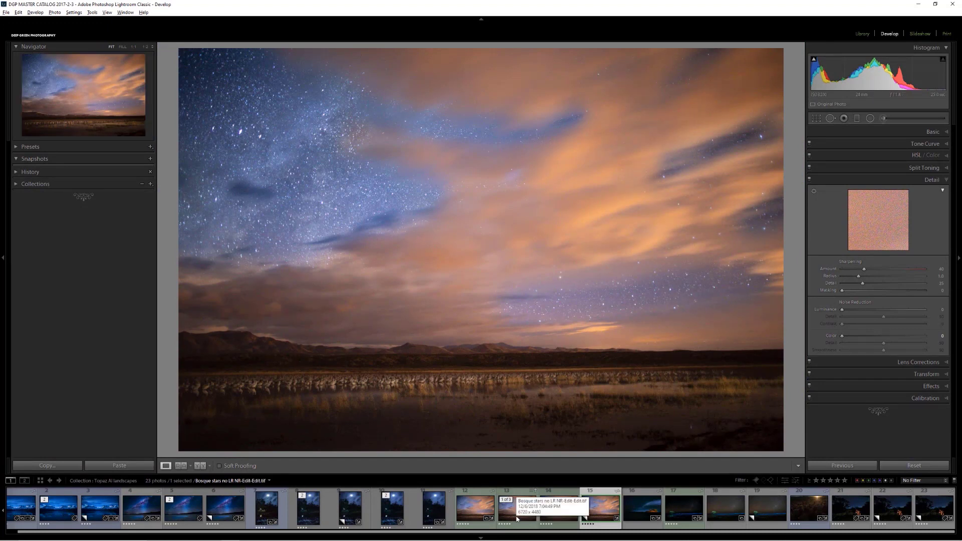
Open Bosque stars no LR NR-Edit.tif and examine its cranes and water at 1:1
left_click(556, 518)
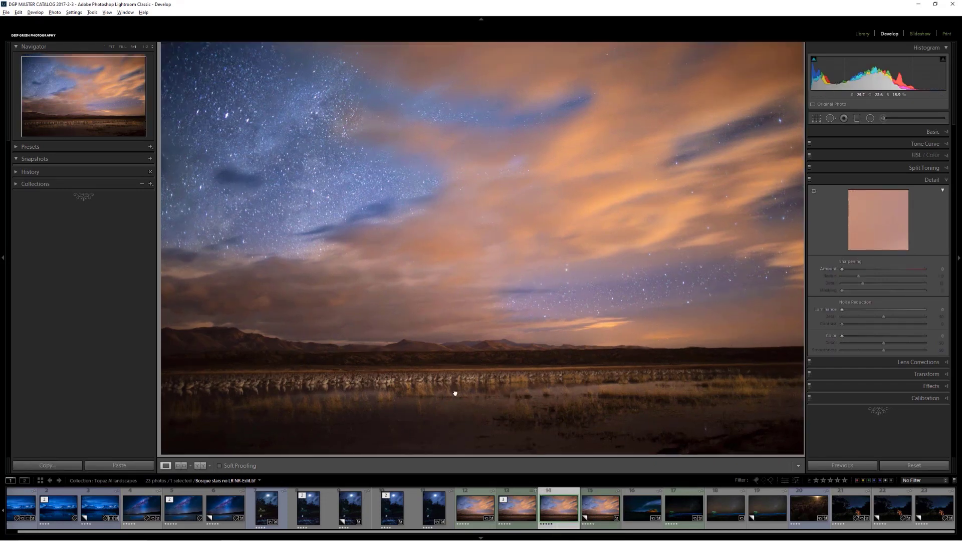
left_click(456, 394)
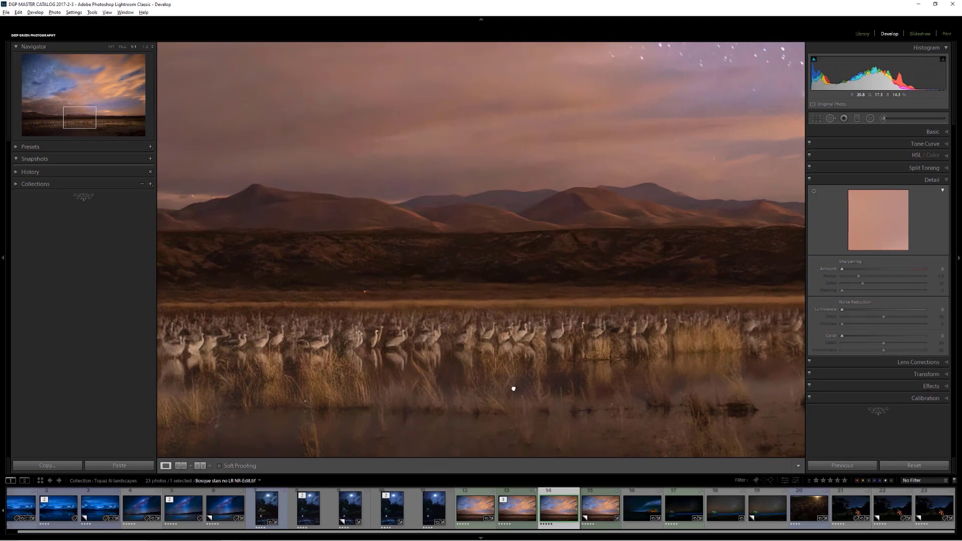
left_click_drag(511, 389, 489, 316)
left_click(488, 316)
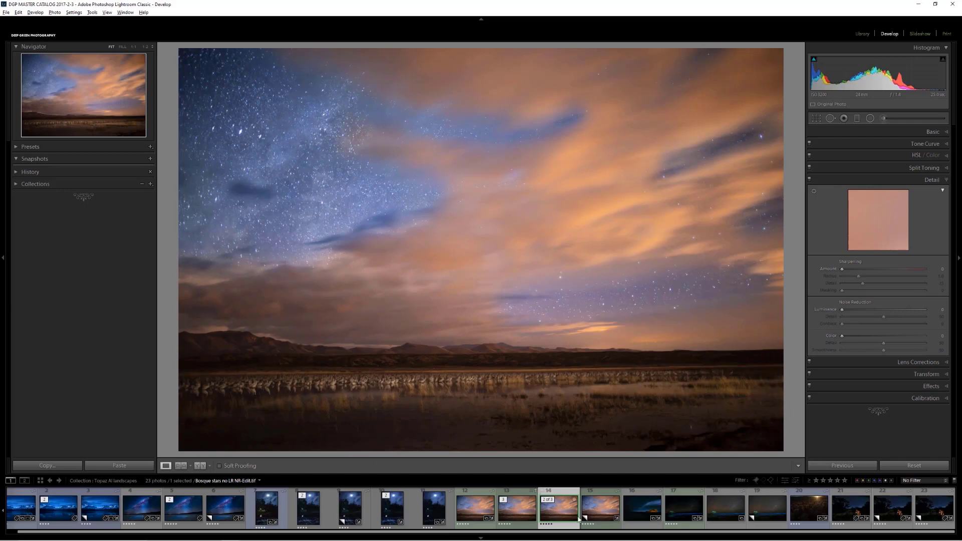
Put the NR-Edit.tif version and Copy 1 of the raw photo side by side in the Library's Compare view
left_click(597, 514)
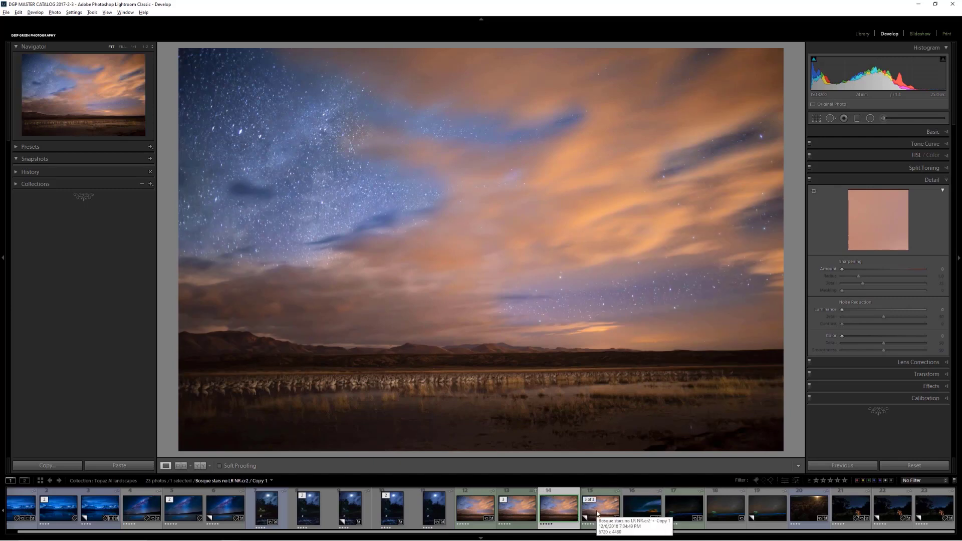
left_click(597, 514, "ctrl")
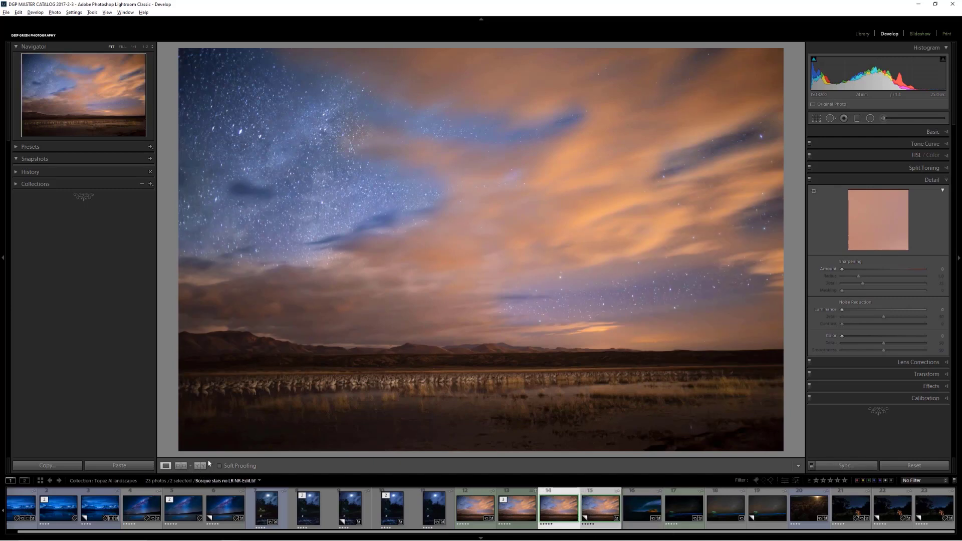
key("e")
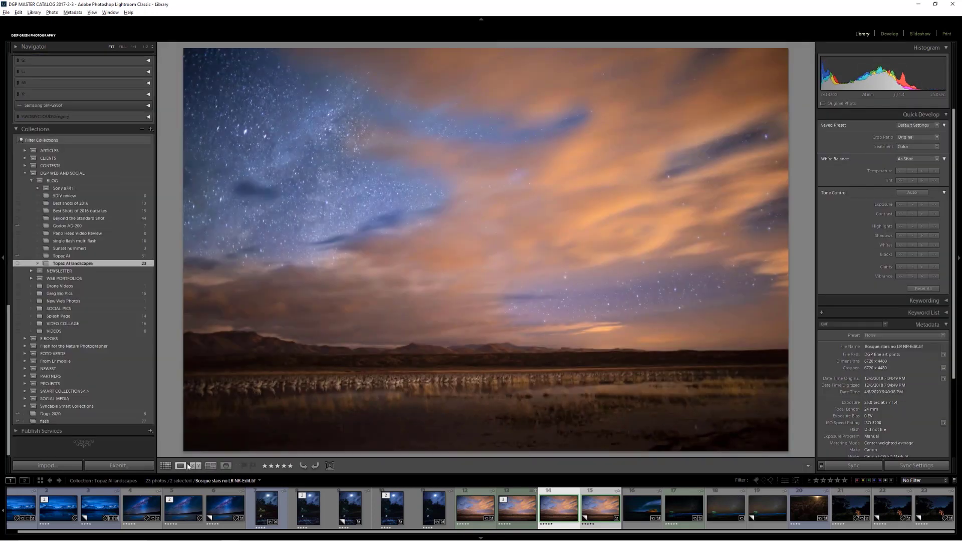
left_click(195, 466)
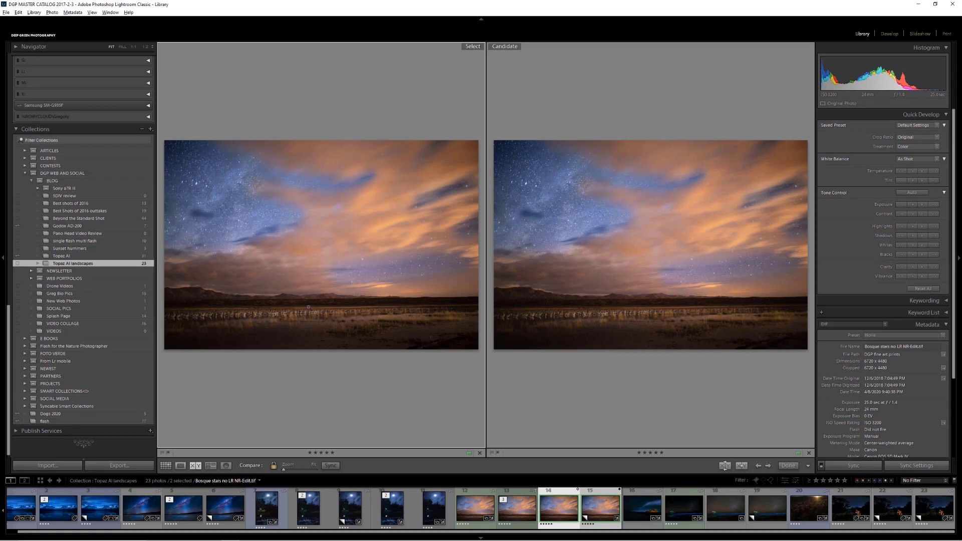
Compare the cranes, water, mountains and cloudy sky of both versions at 1:1 for noise and detail
left_click(314, 317)
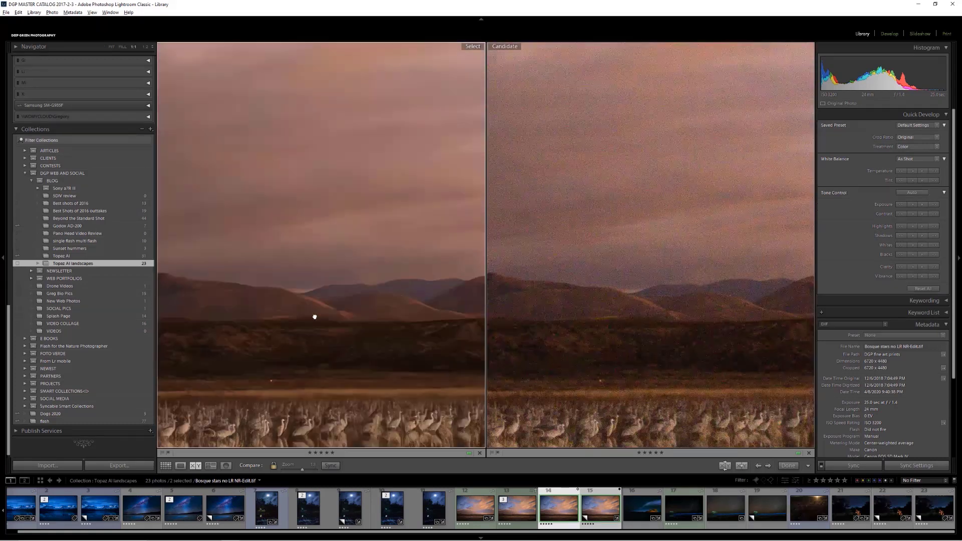
left_click_drag(337, 381, 321, 294)
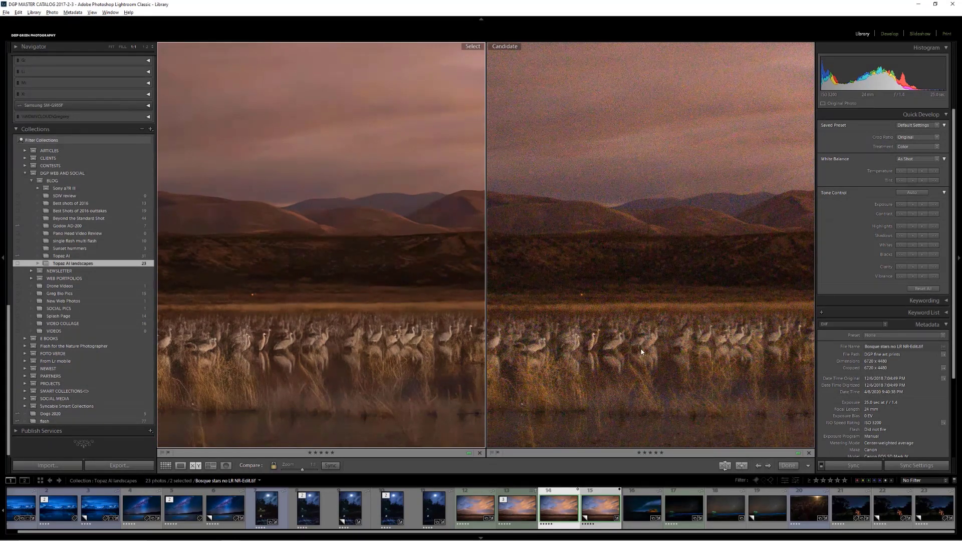
left_click_drag(634, 350, 640, 217)
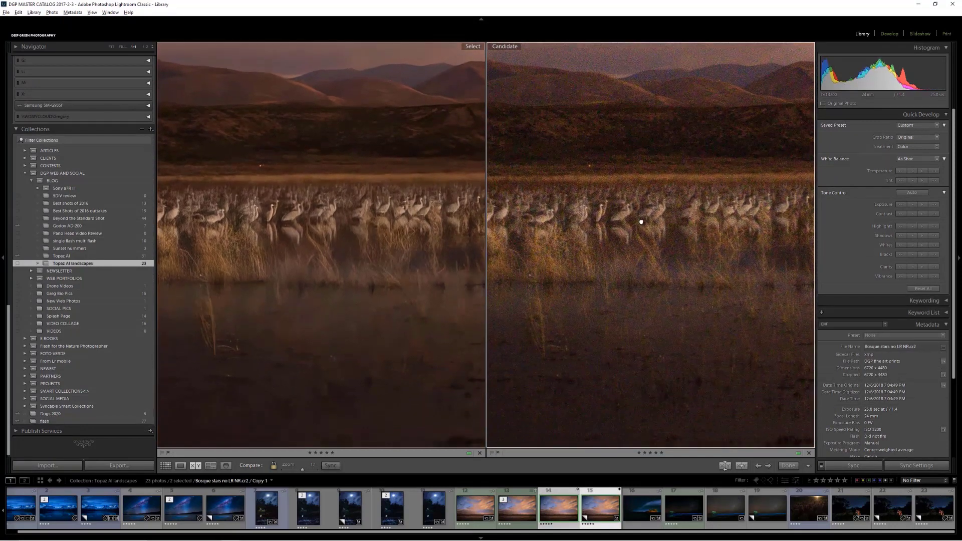
left_click_drag(309, 336, 365, 389)
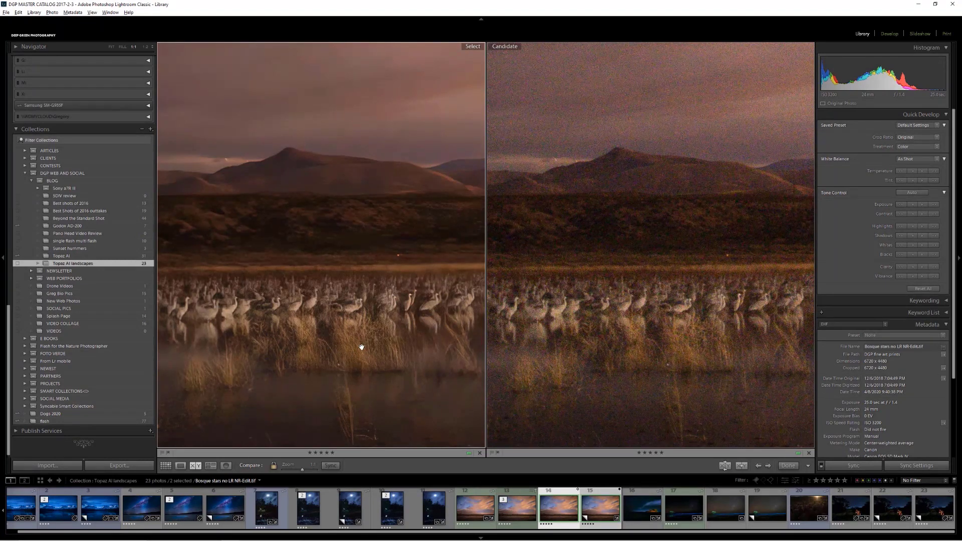
left_click_drag(313, 172, 419, 378)
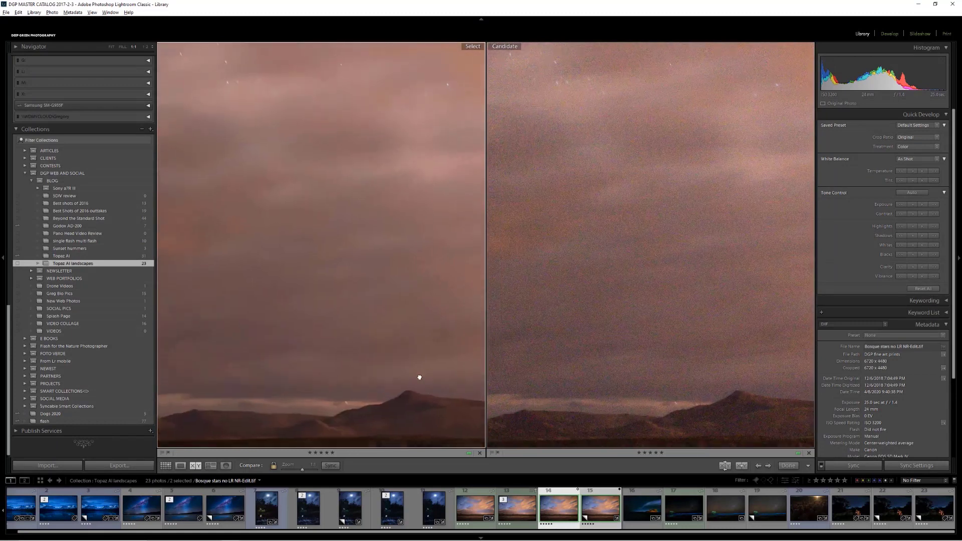
left_click_drag(382, 279, 419, 232)
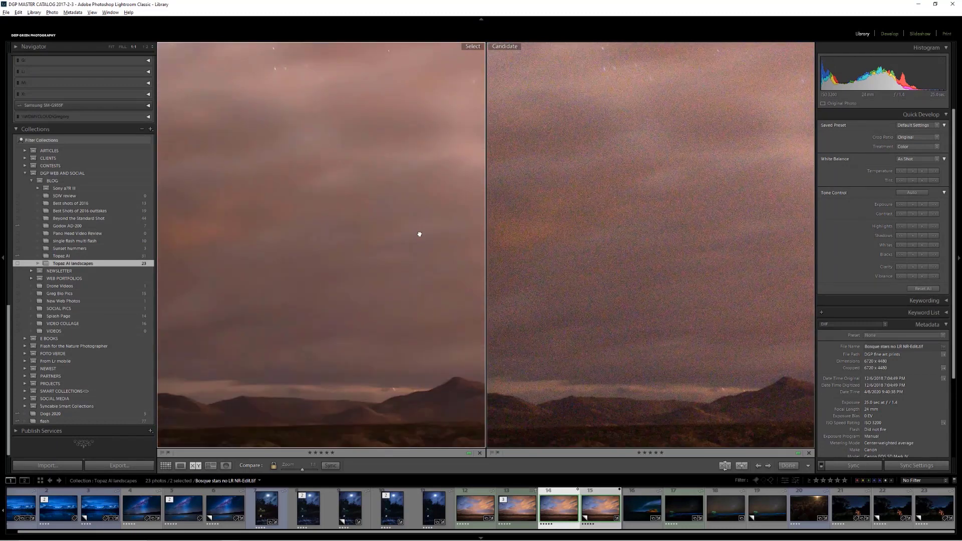
Compare the original Bosque stars no LR NR.cr2 with the NR-Edit.tif version side by side, with all panels hidden
left_click(207, 466)
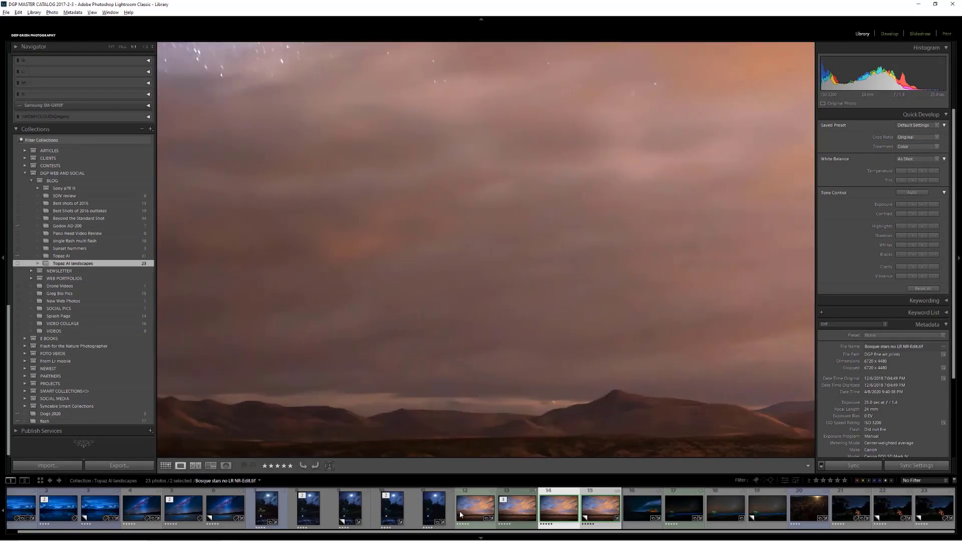
left_click(462, 517)
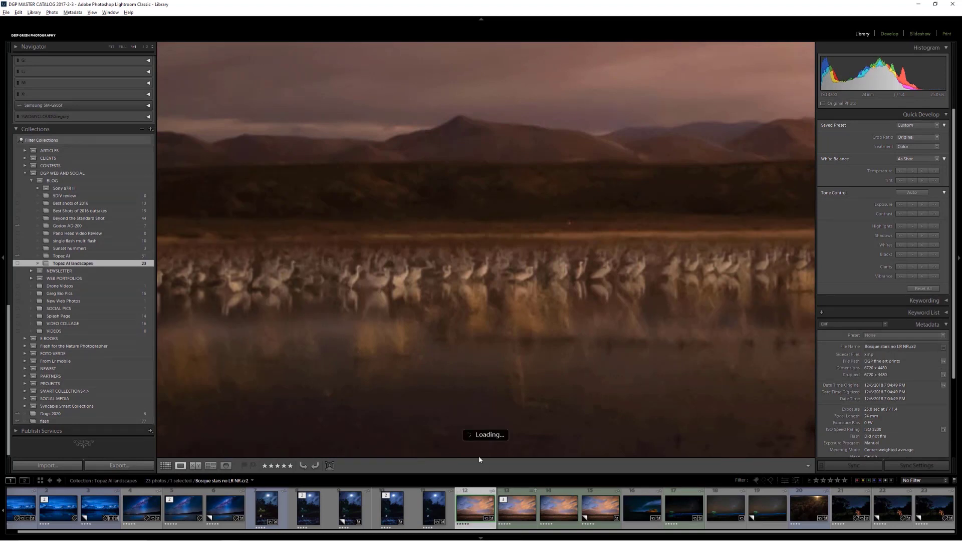
left_click(482, 354)
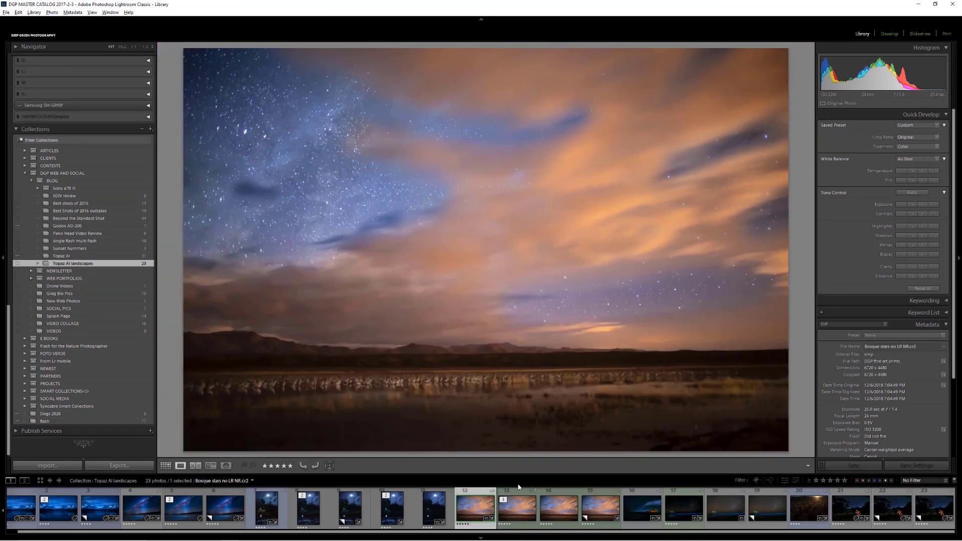
left_click(553, 513, "ctrl")
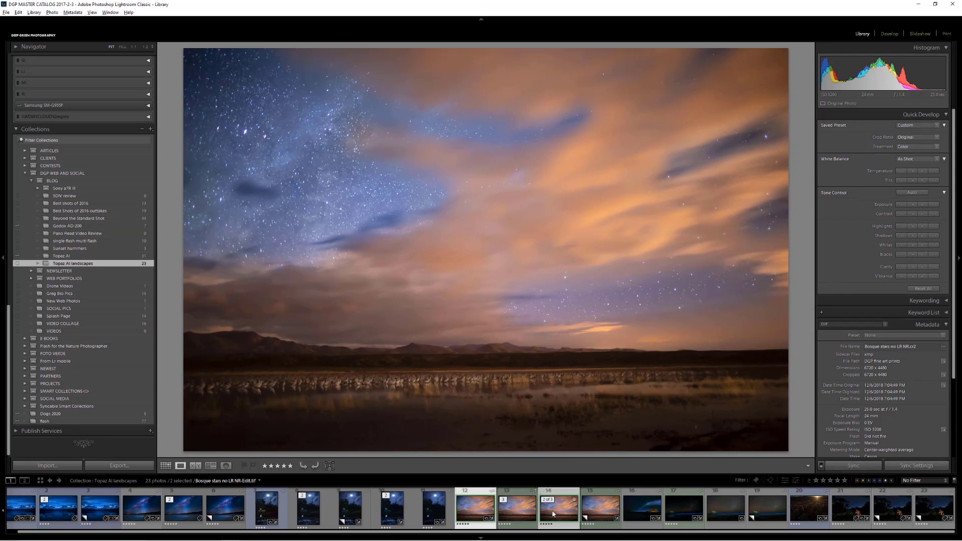
left_click(196, 466)
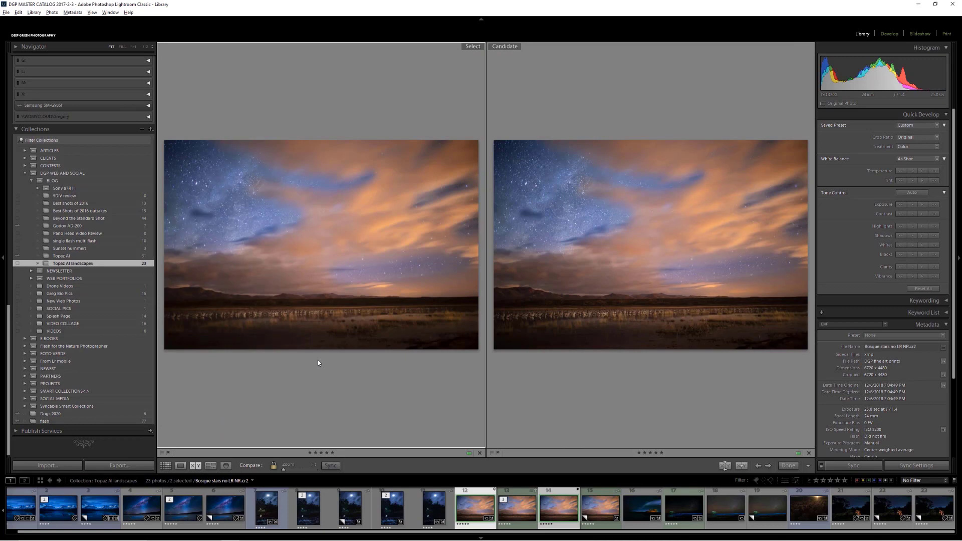
key("shift+Tab")
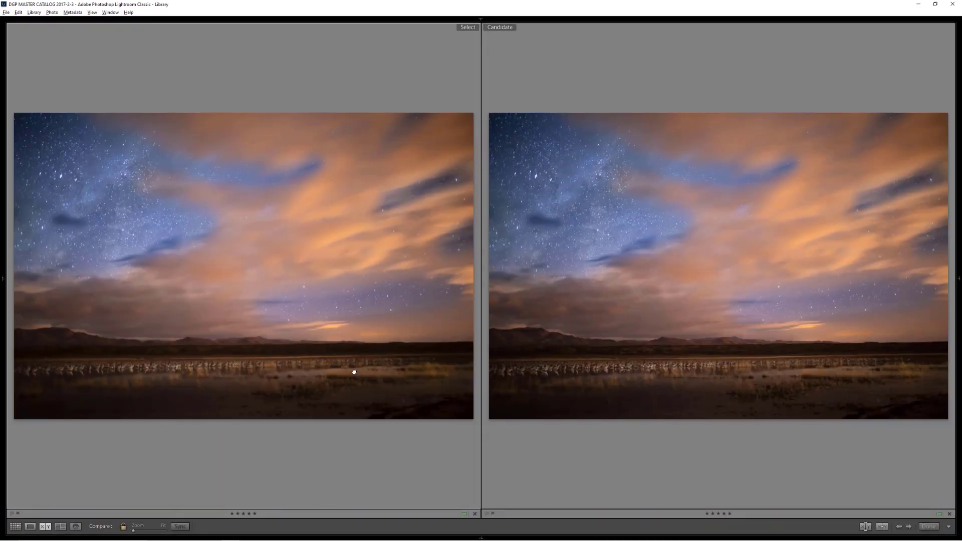
Compare the cranes, water, mountains and starry sky of both Bosque stars versions at 1:1, and bring back the hidden panels
left_click(371, 384)
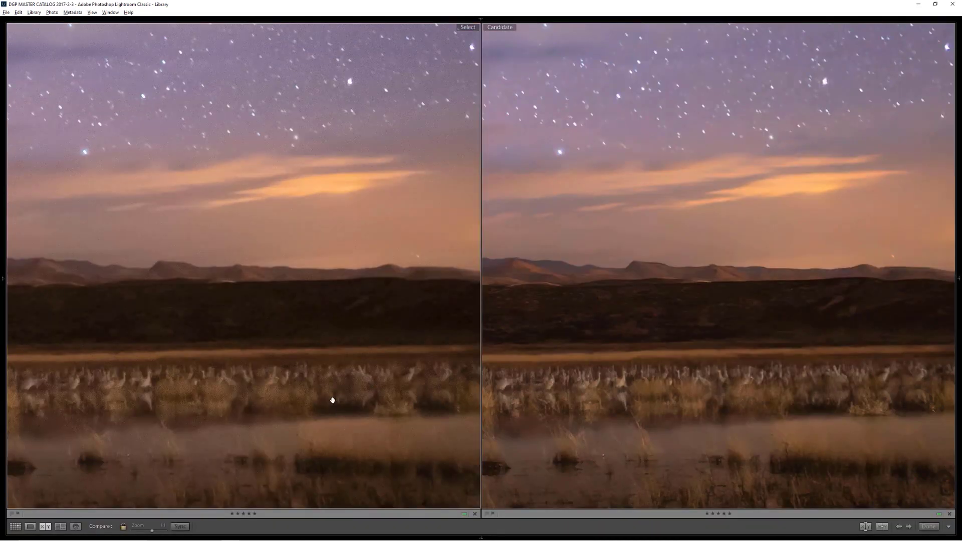
left_click_drag(266, 400, 333, 350)
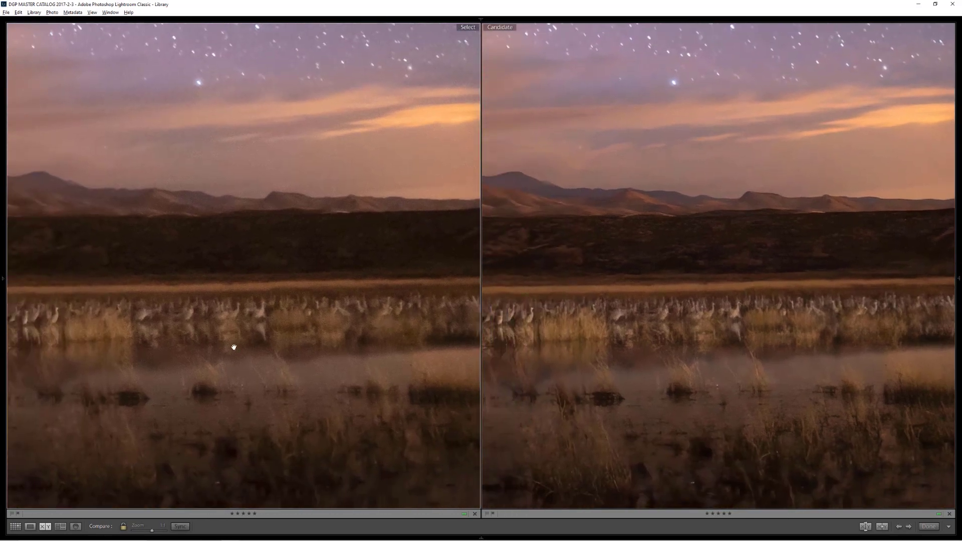
left_click_drag(233, 347, 333, 361)
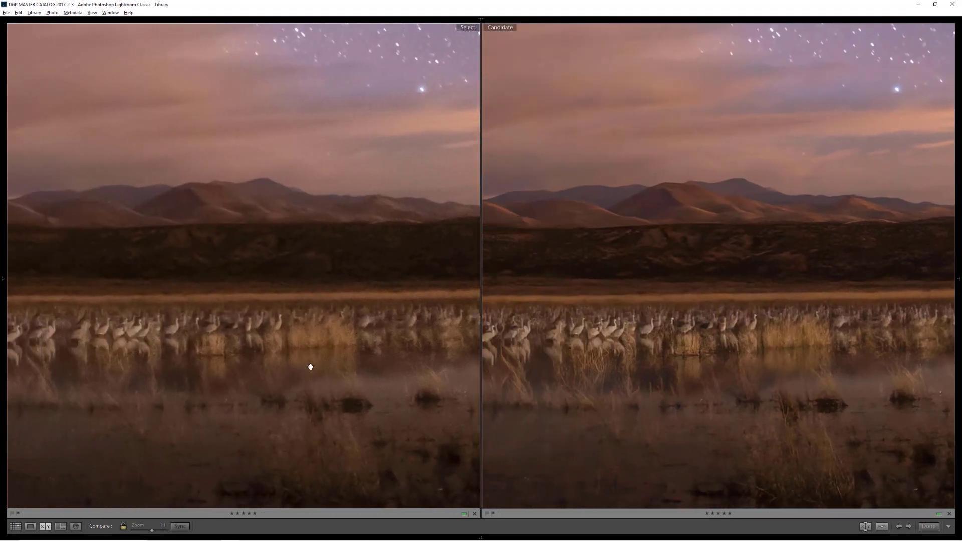
left_click_drag(307, 369, 325, 394)
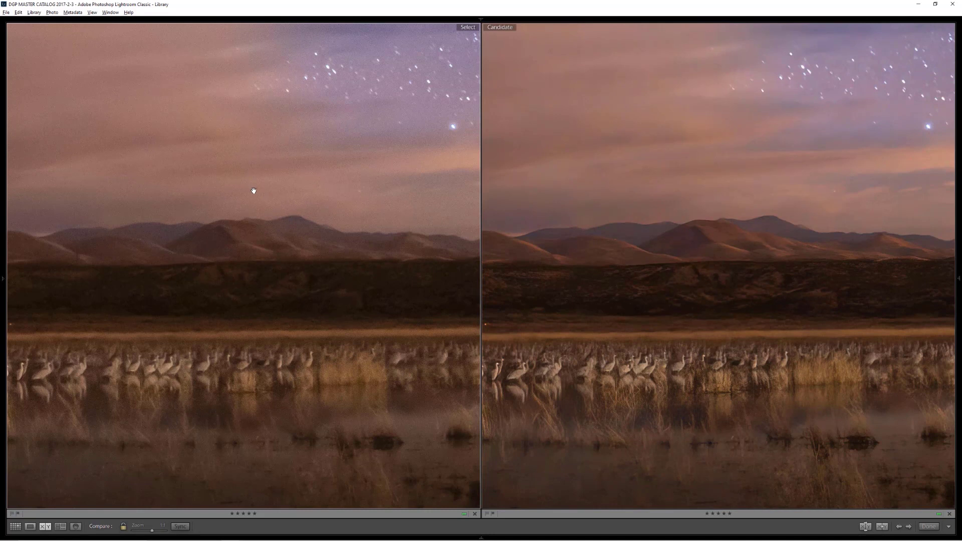
left_click_drag(254, 193, 320, 220)
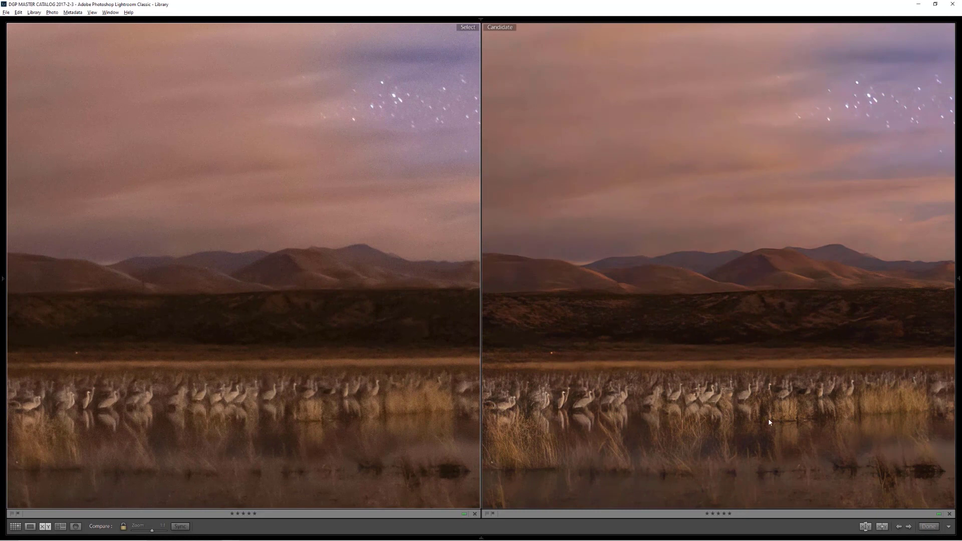
left_click(363, 411)
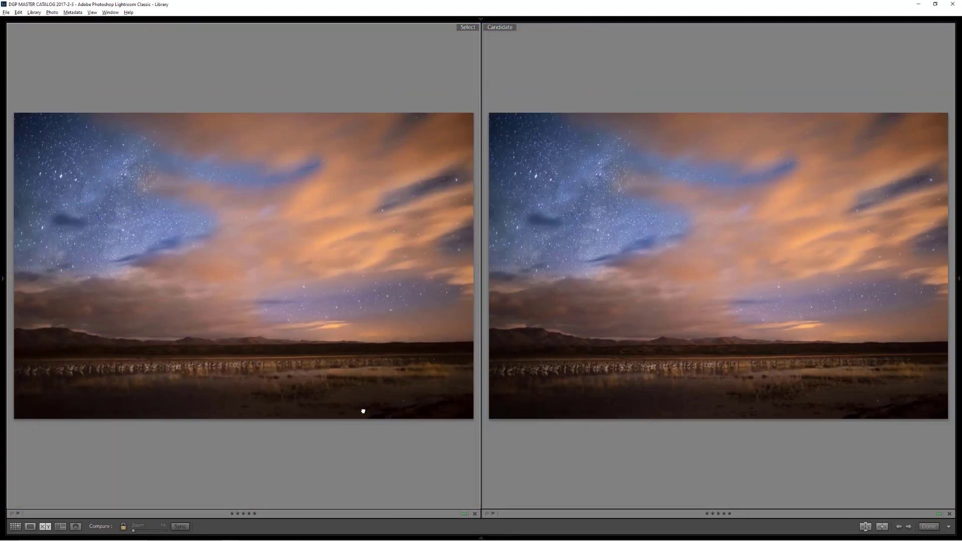
key("shift+Tab")
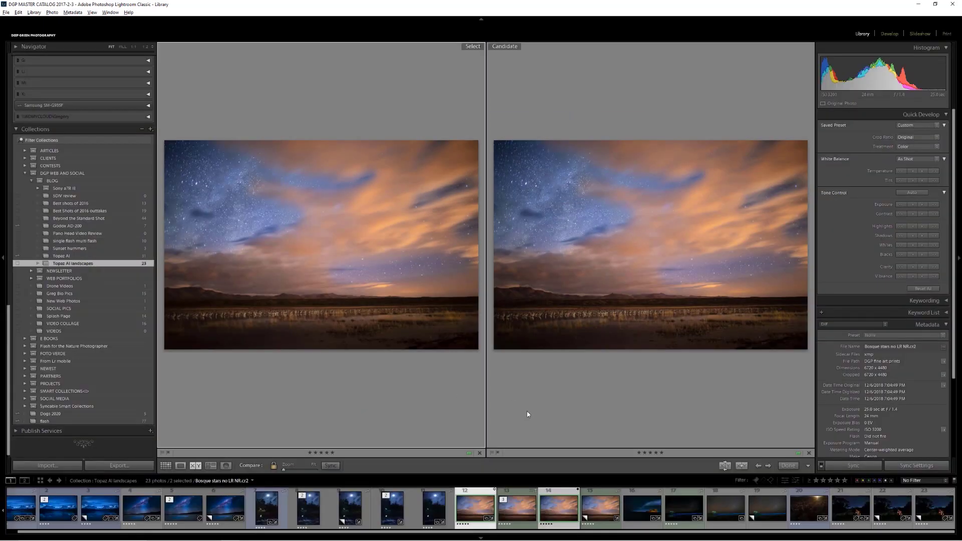
Leave Compare for Loupe view and show Bosque stars no LR NR-Edit-Edit.tif, checking it against the NR-Edit.tif version
left_click(519, 513)
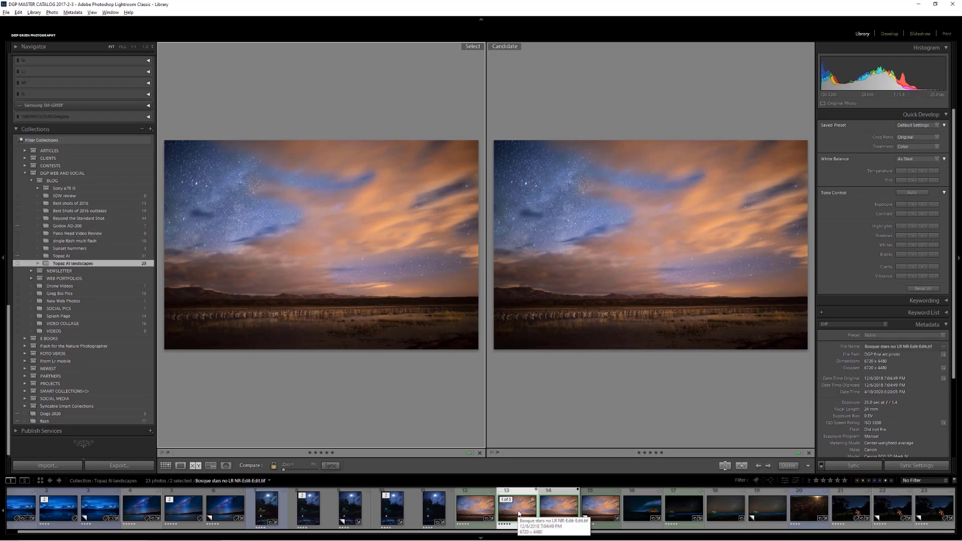
left_click(592, 510)
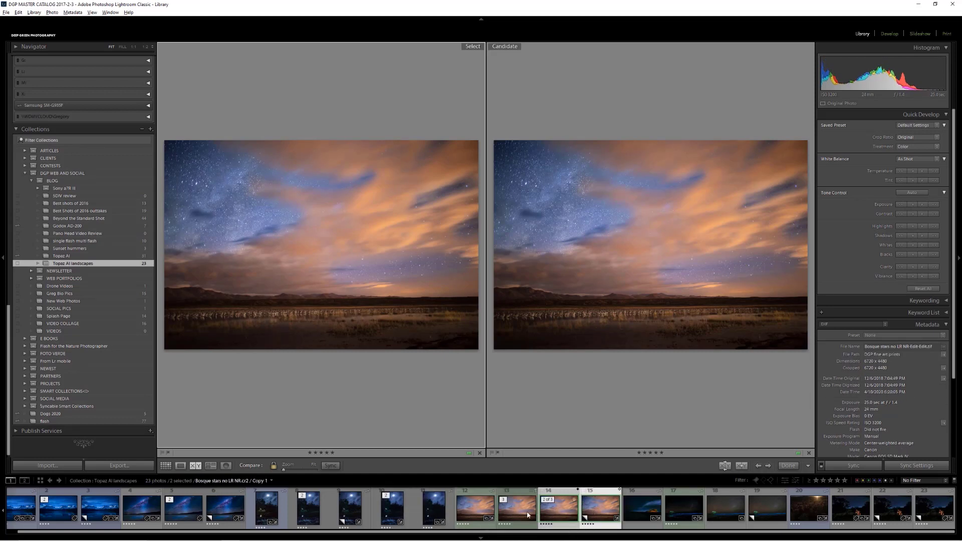
left_click(516, 513)
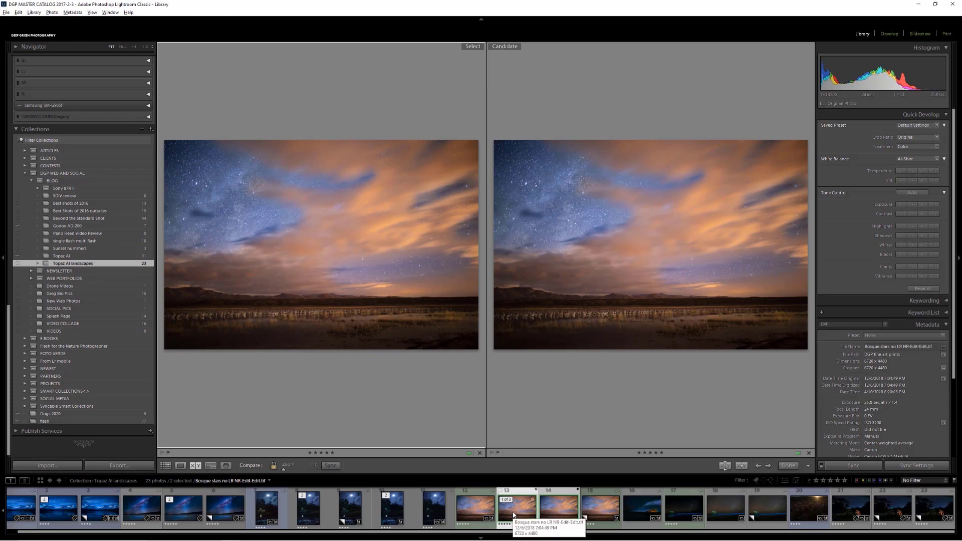
key("Left")
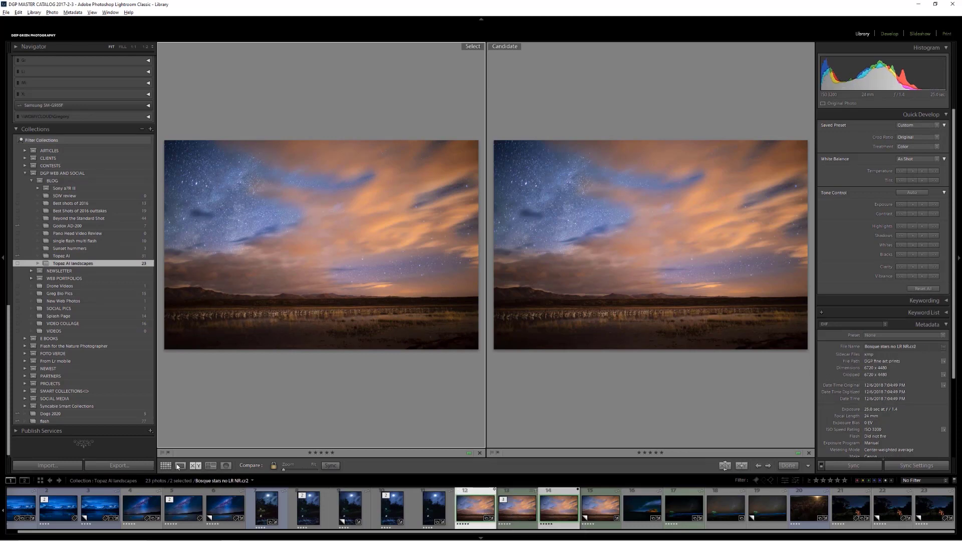
left_click(179, 466)
left_click(505, 515)
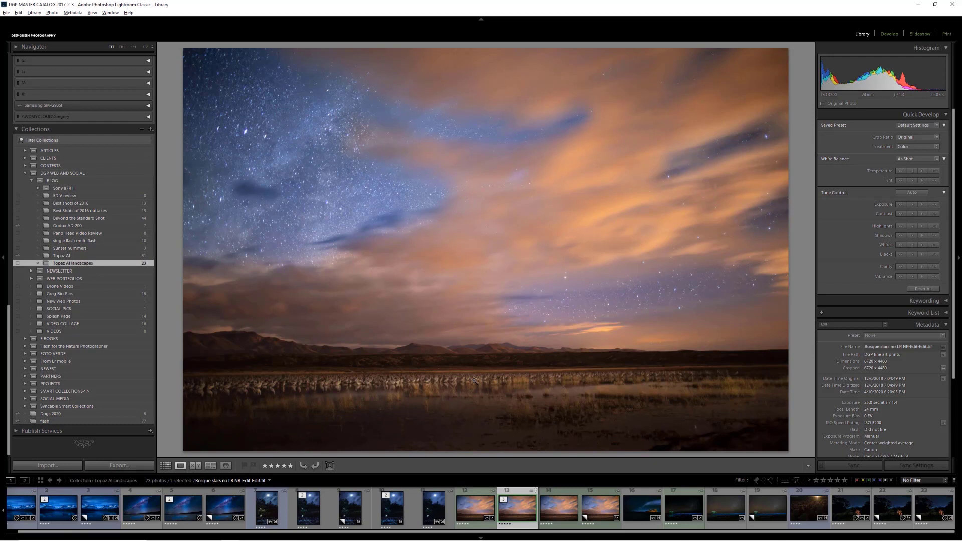
left_click(559, 507)
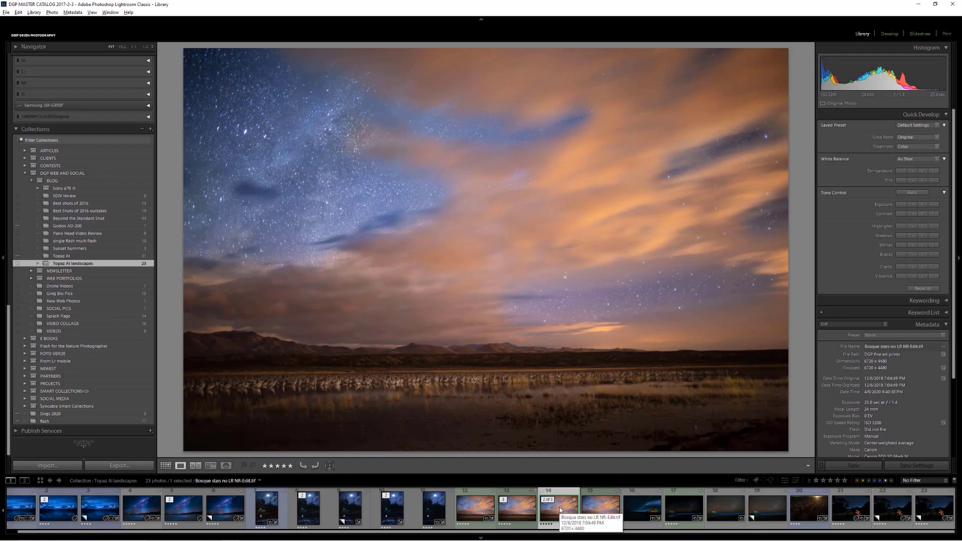
left_click(518, 516)
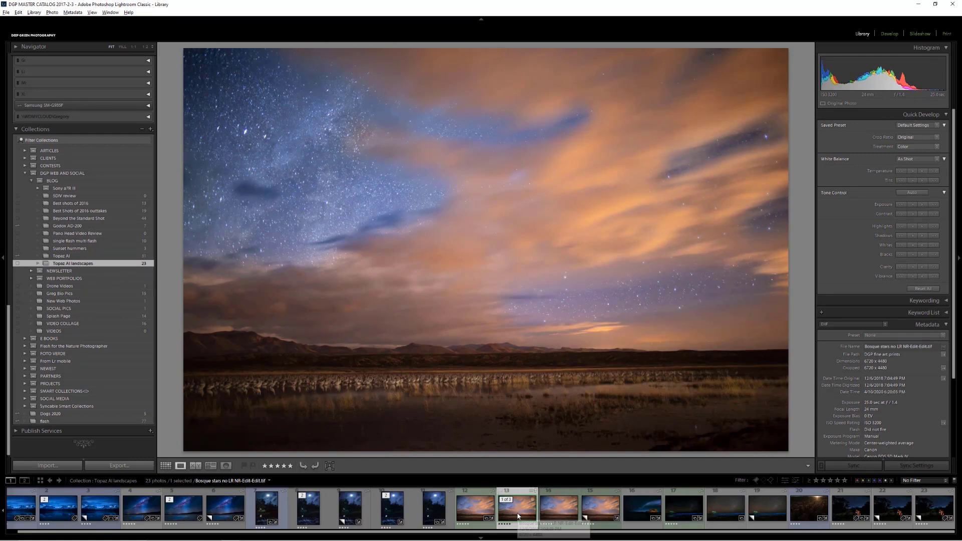
Examine the cranes, grasses, mountains and stars of the NR-Edit-Edit.tif version at 1:1, and return to the full-image view
left_click(485, 380)
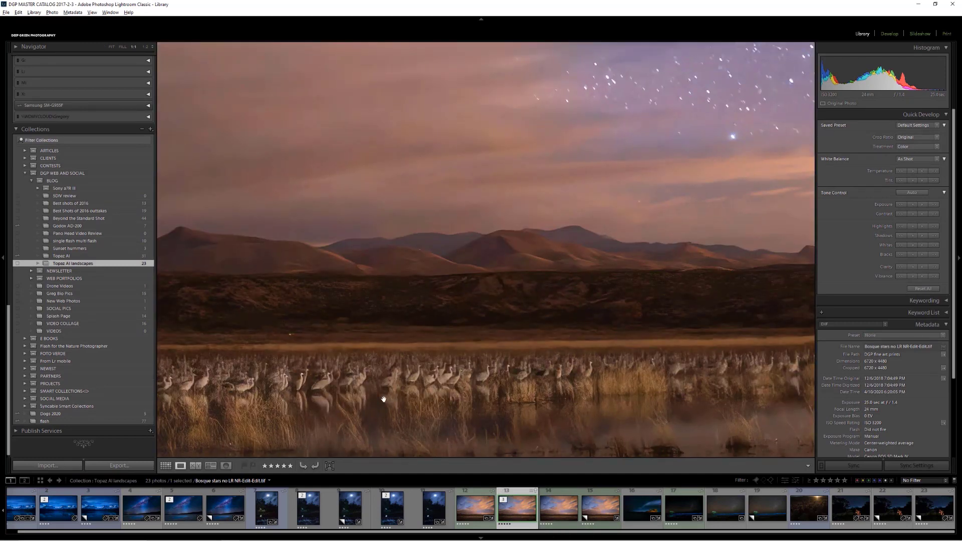
left_click_drag(365, 392, 471, 413)
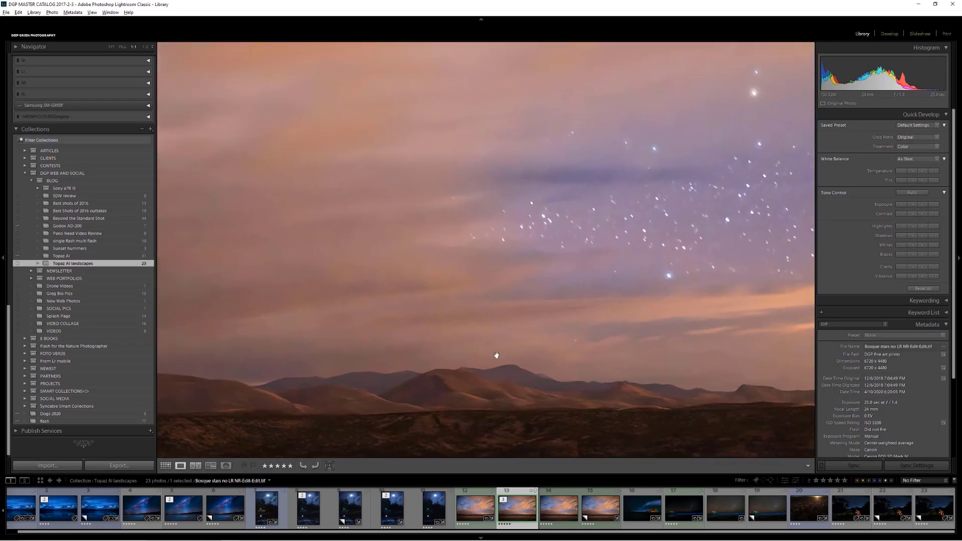
left_click_drag(646, 241, 476, 327)
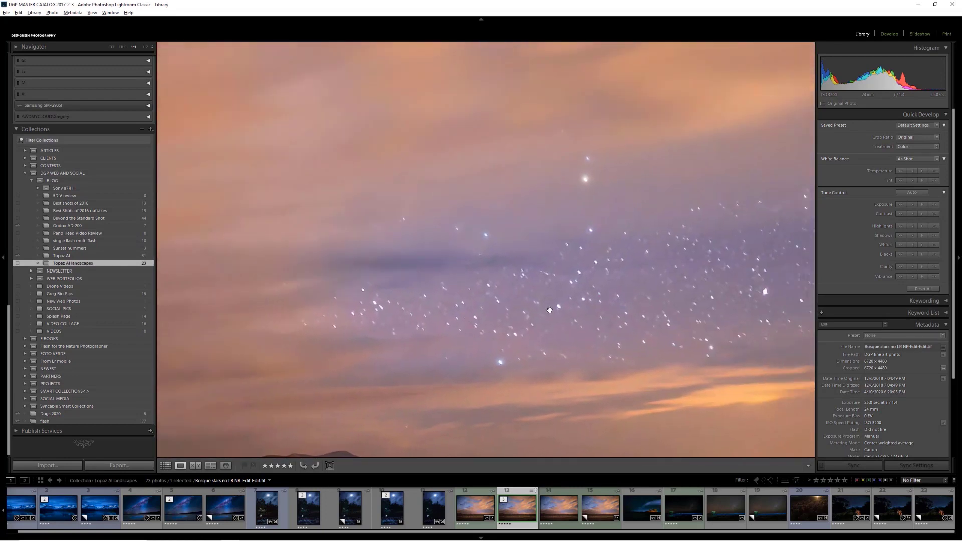
left_click_drag(600, 304, 434, 320)
left_click_drag(571, 311, 472, 333)
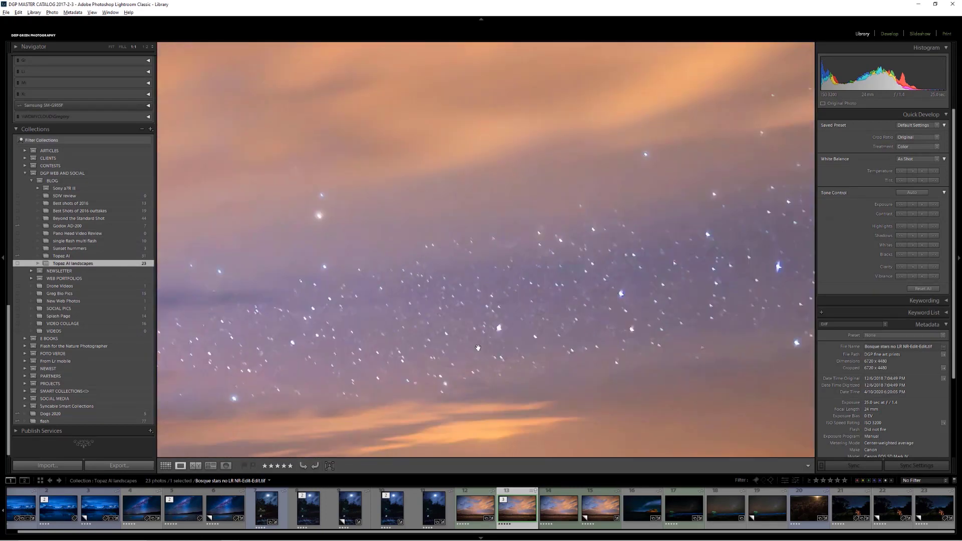
left_click_drag(424, 381, 646, 181)
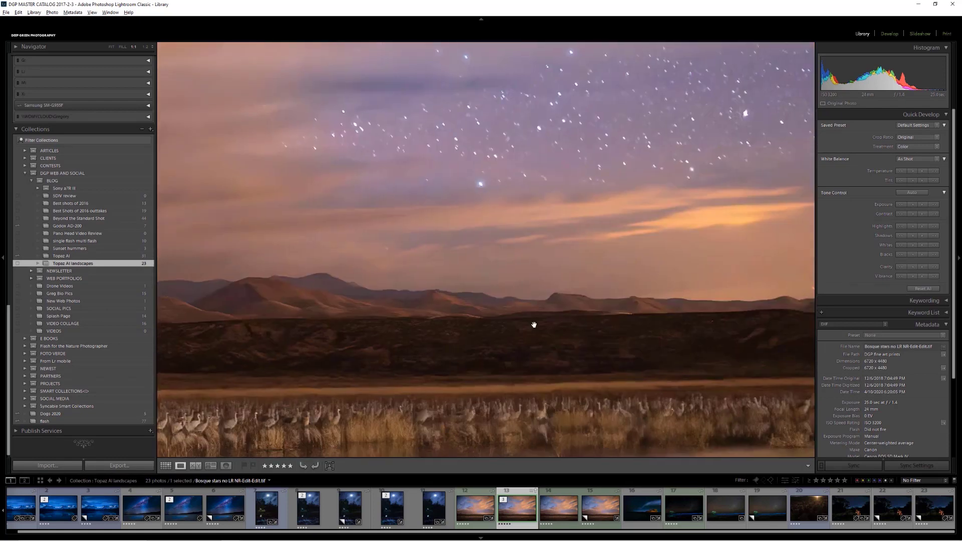
left_click_drag(534, 324, 662, 254)
left_click_drag(327, 349, 476, 336)
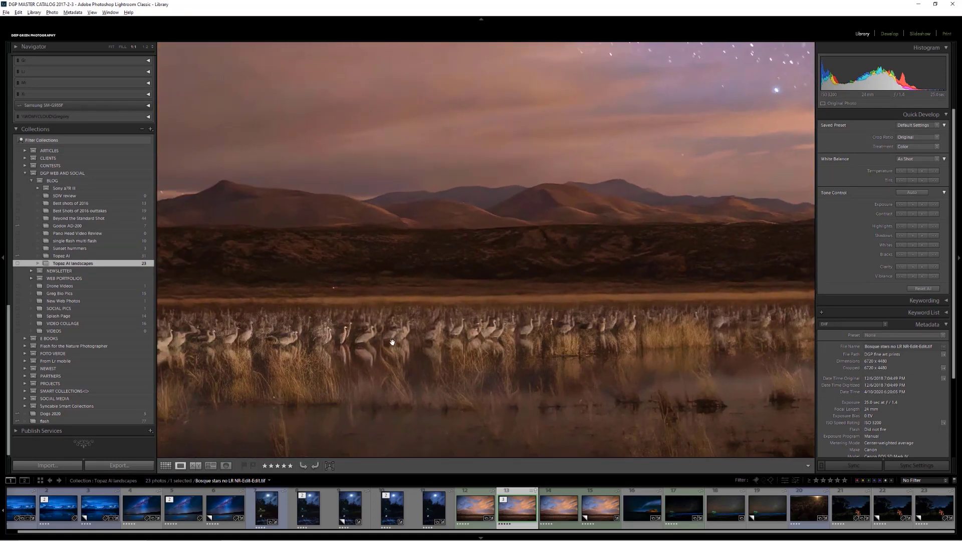
left_click_drag(334, 346, 437, 346)
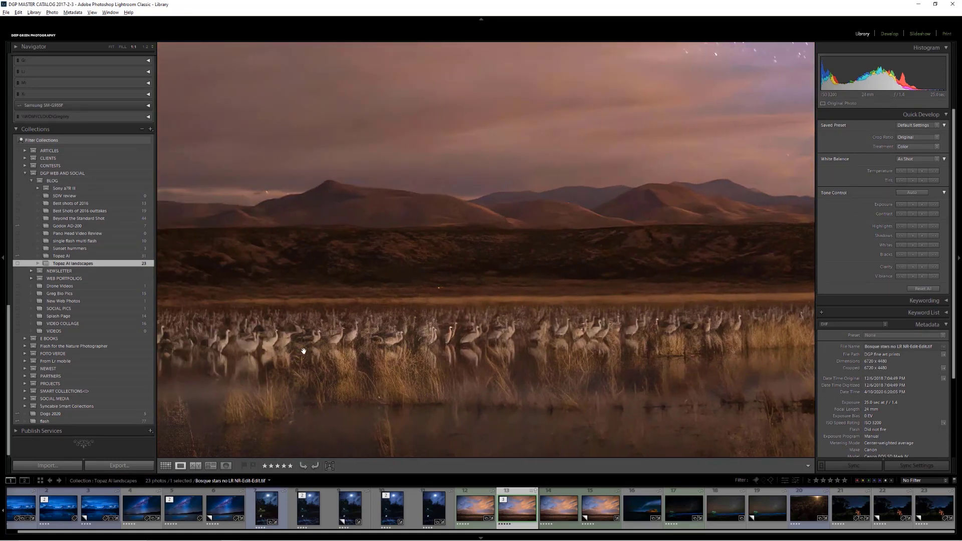
left_click_drag(304, 352, 431, 349)
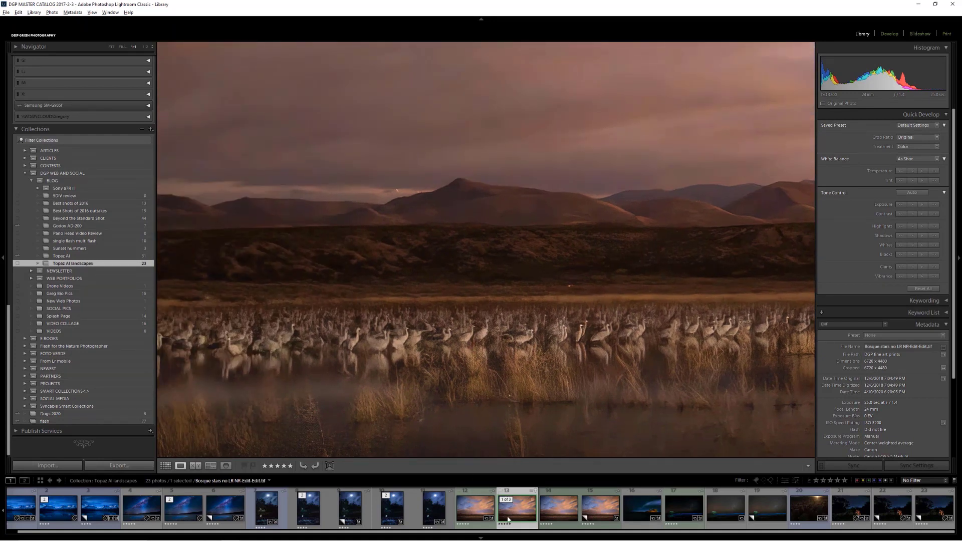
left_click(486, 373)
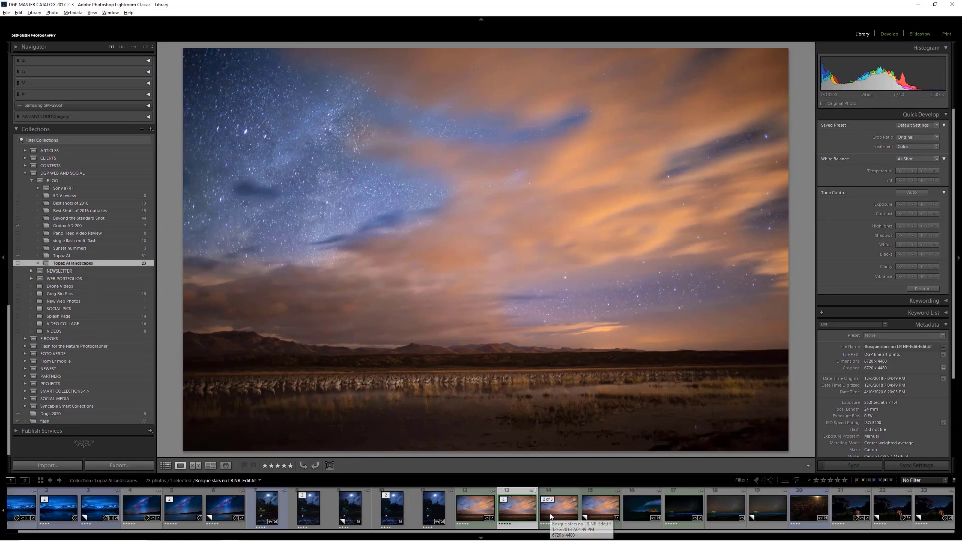
Put the NR-Edit-Edit.tif and NR-Edit.tif versions side by side in Compare view, with NR-Edit.tif as the active candidate
left_click(552, 516, "ctrl")
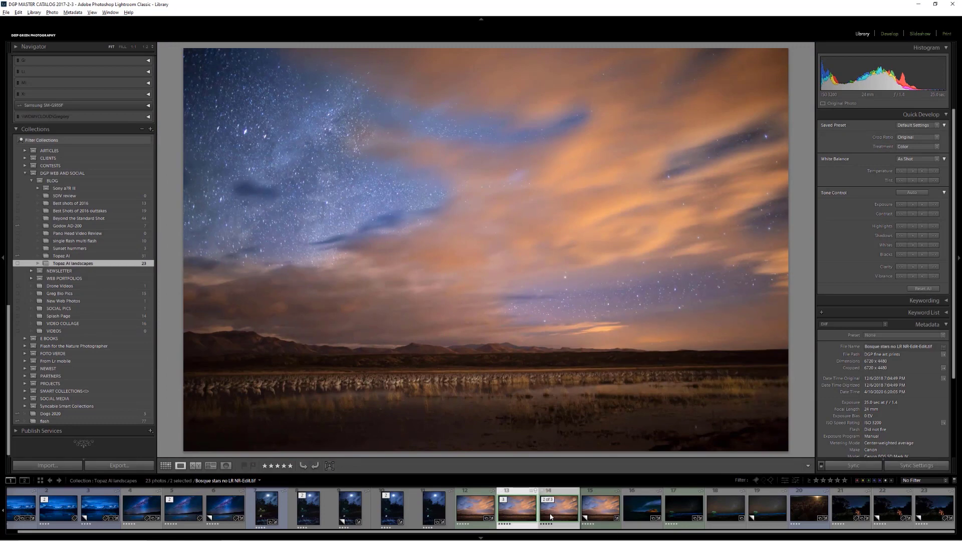
left_click(195, 468)
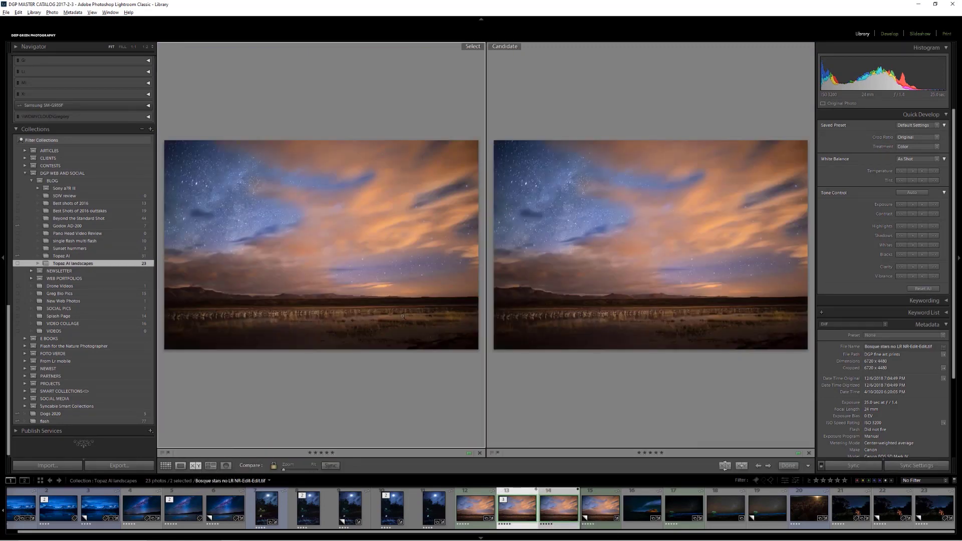
left_click(597, 317)
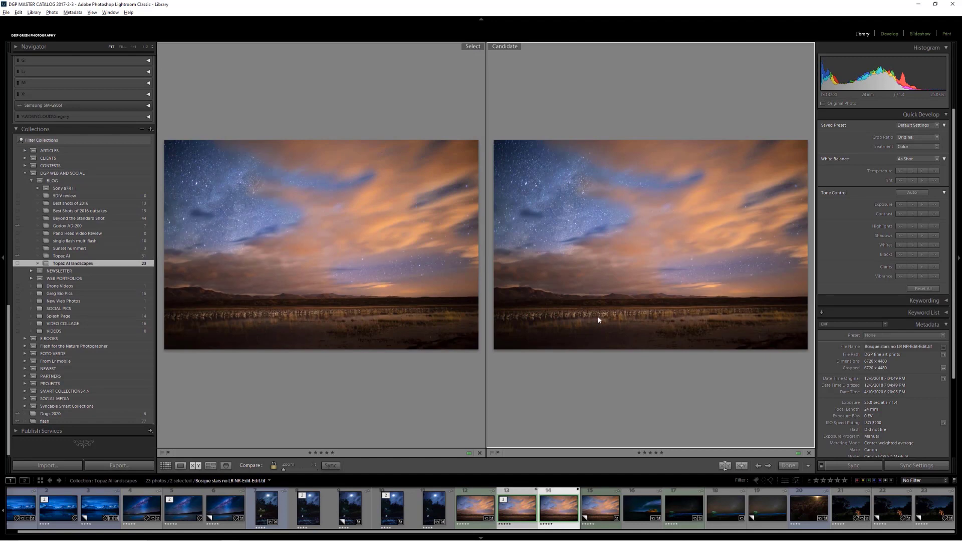
Compare the cranes, reeds, water and mountains of the two TIFF versions at 1:1, and fit both images back in view
left_click(597, 316)
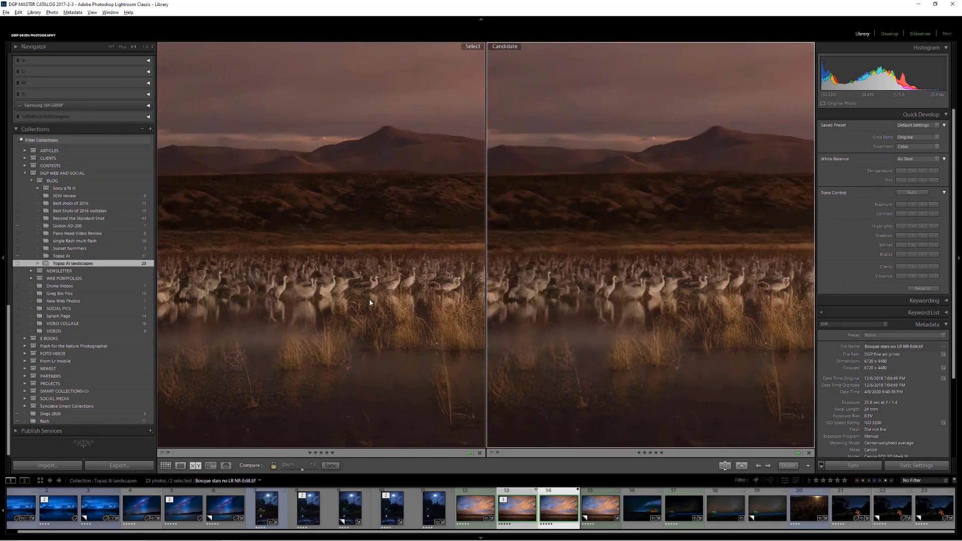
left_click_drag(388, 299, 289, 313)
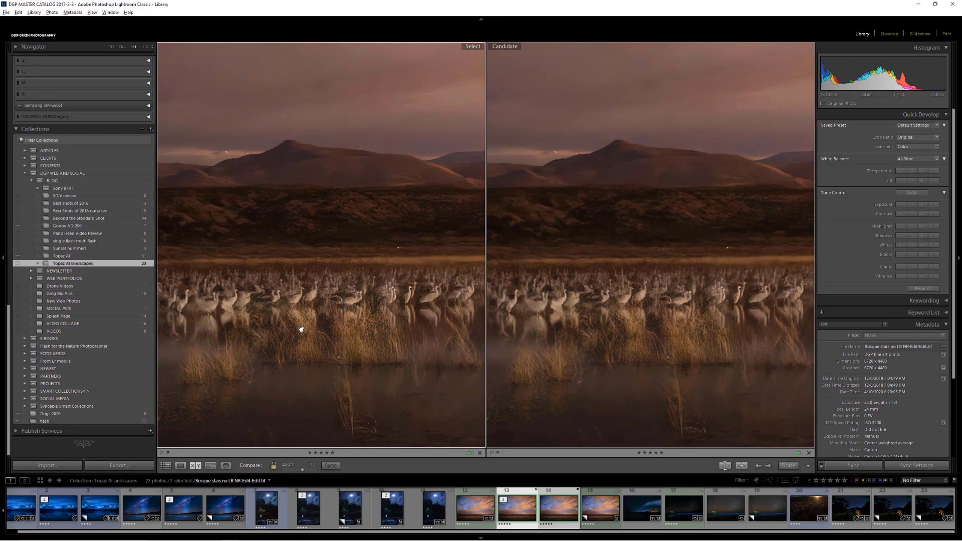
left_click_drag(329, 329, 392, 322)
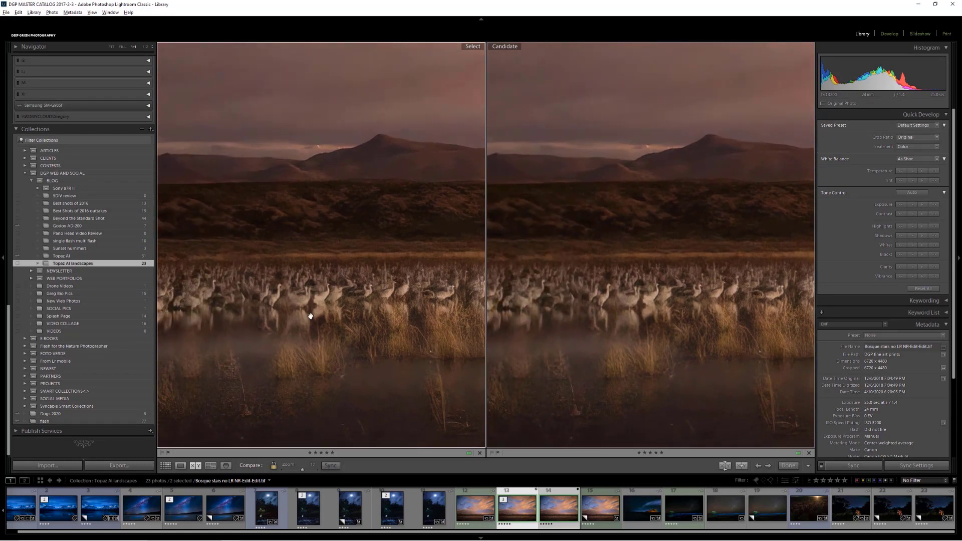
left_click_drag(310, 317, 355, 329)
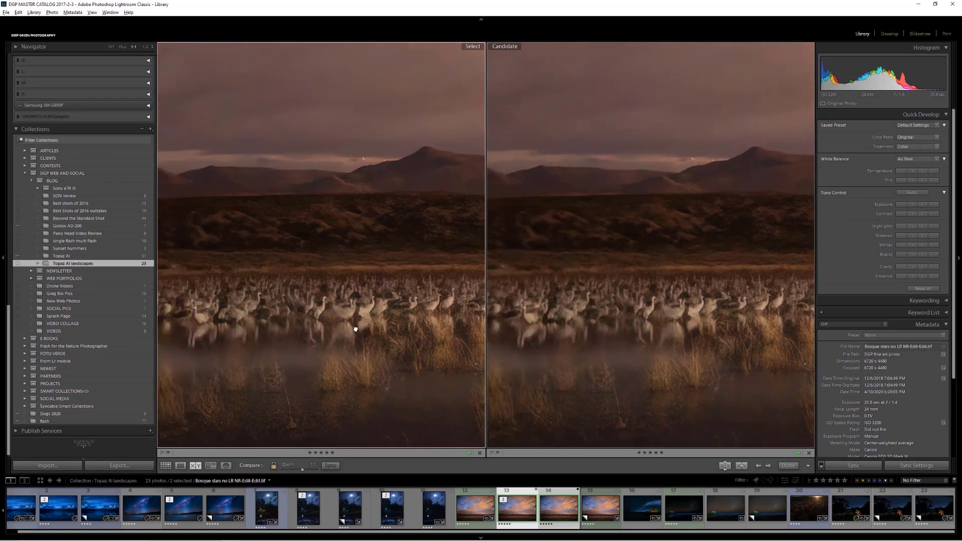
left_click(321, 325)
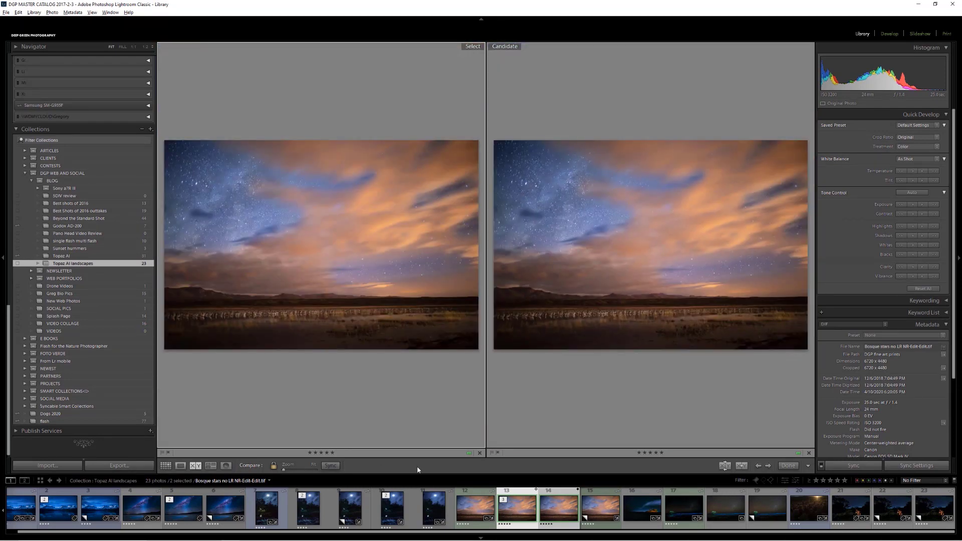
Switch to Loupe view and view the NR-Edit-Edit.tif, Copy 1 and NR-Edit.tif versions of Bosque stars one after another
left_click(466, 514)
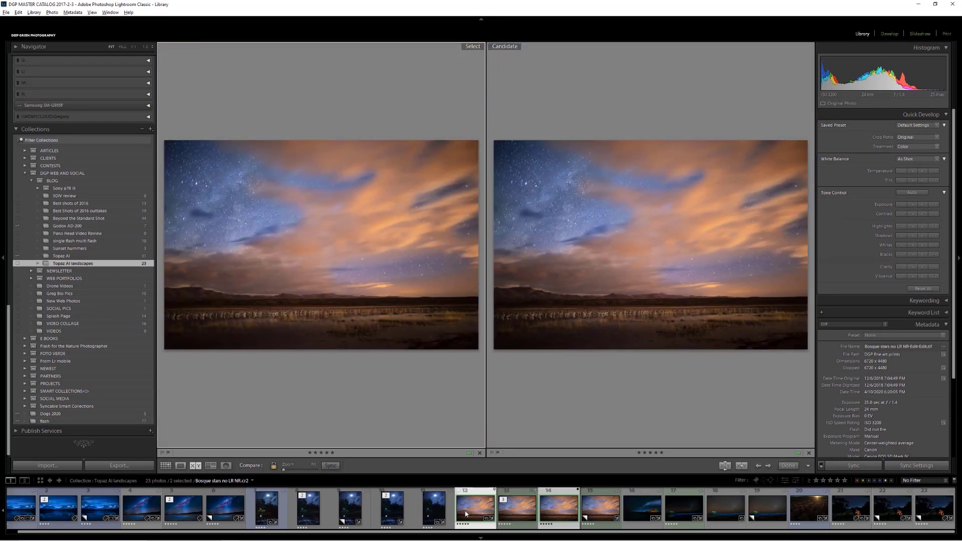
left_click(181, 466)
left_click(513, 516)
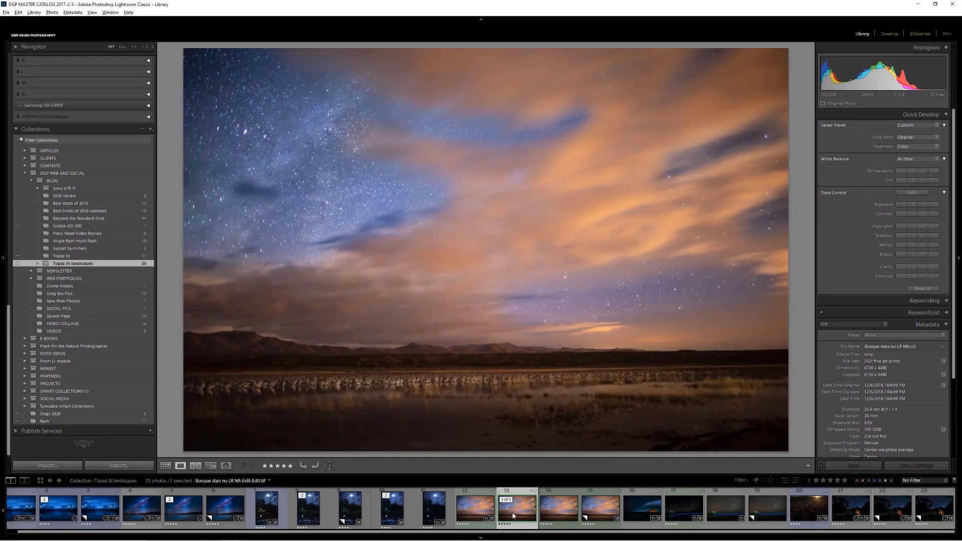
left_click(600, 514)
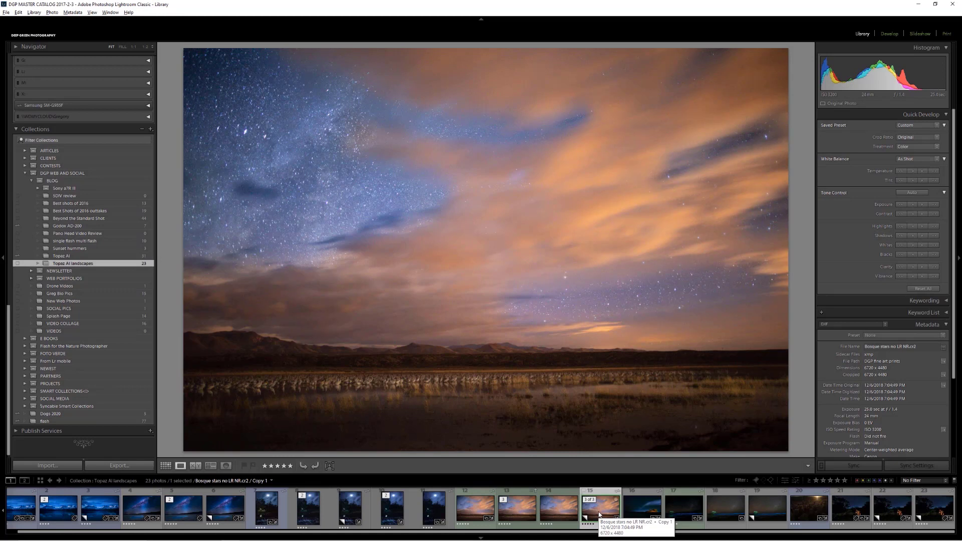
left_click(558, 514)
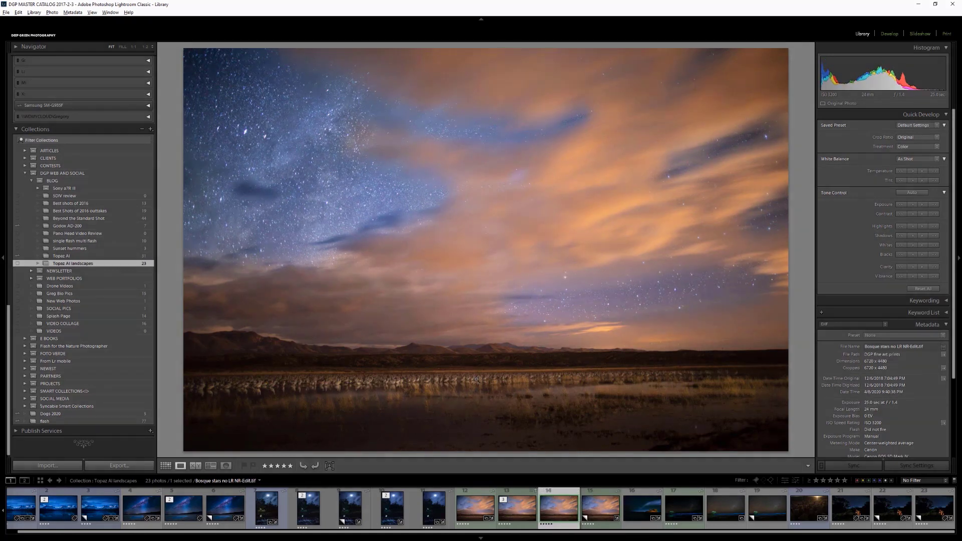
View the NR-Edit.tif version of Bosque stars full screen, and return to the normal view
key("f")
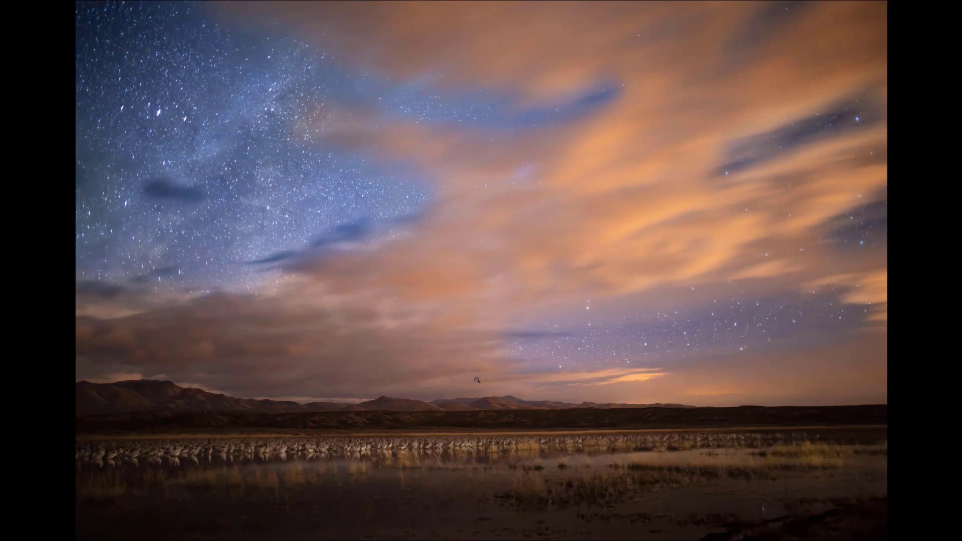
key("f")
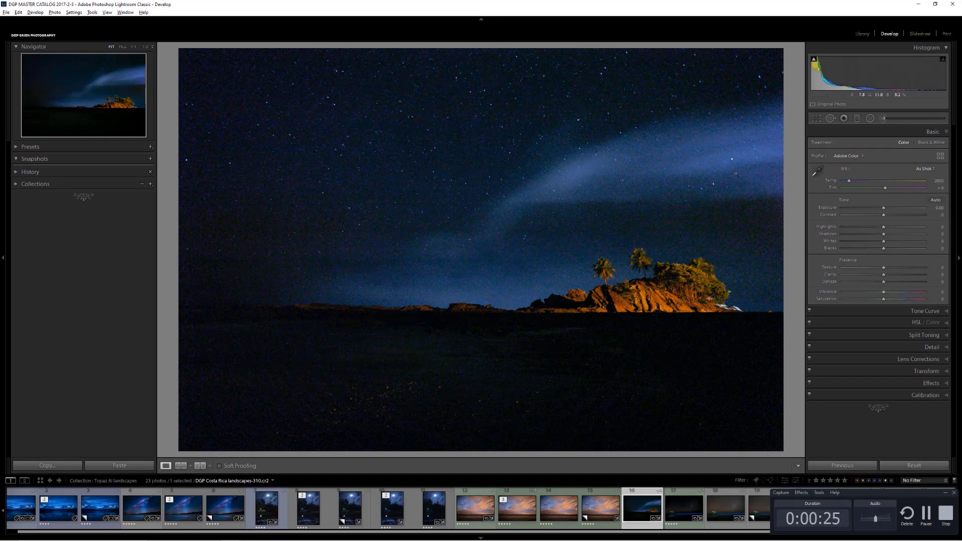
Check the capture metadata of DGP Costa Rica landscapes-310.cr2 in the Library module
left_click(862, 34)
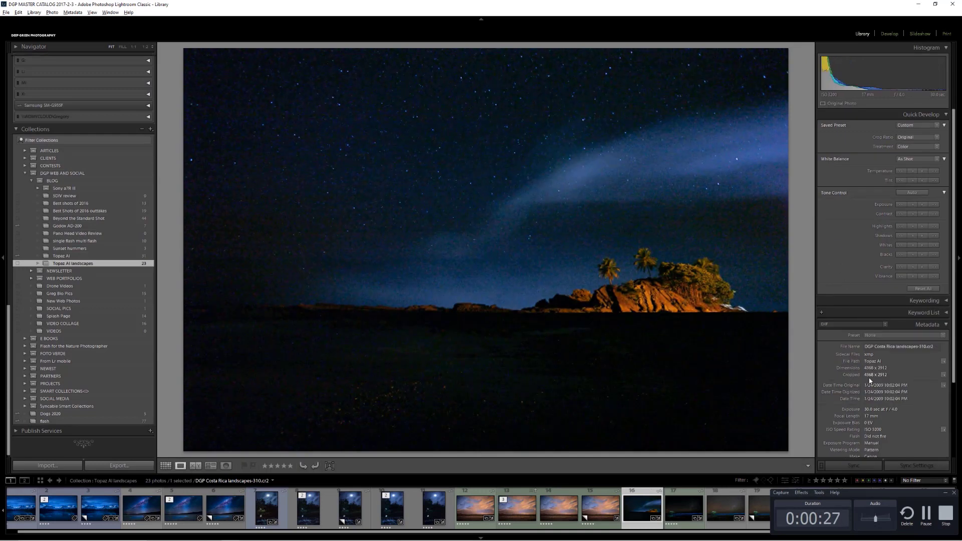
scroll(894, 426, "down", 1)
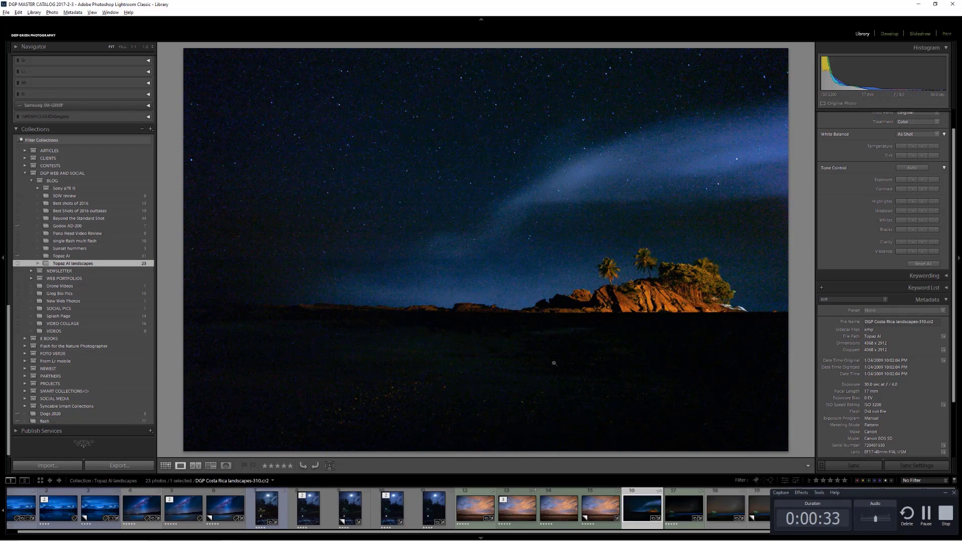
Try Exposure at +0.80 and raised Highlights and Shadows on the Costa Rica raw photo in Develop, resetting each slider to its default
left_click(891, 32)
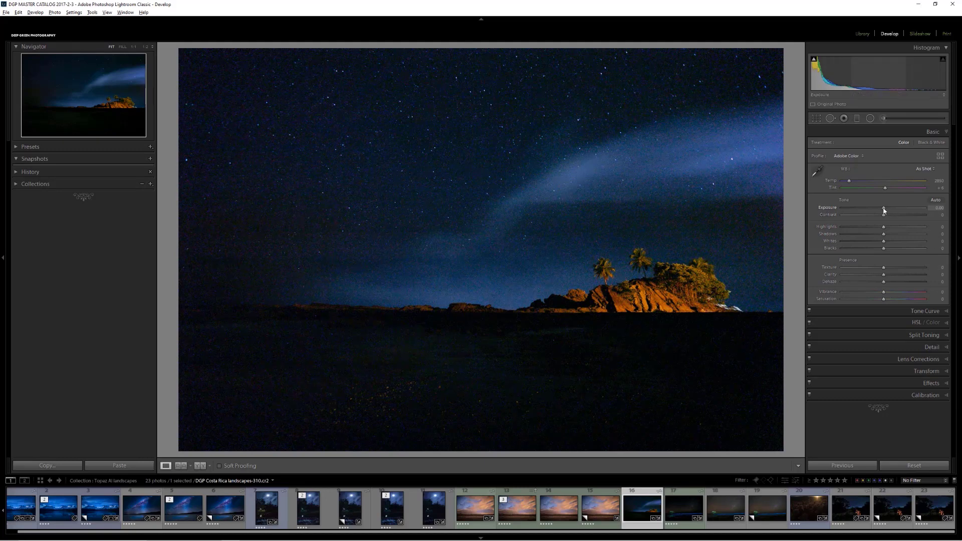
left_click_drag(884, 211, 891, 211)
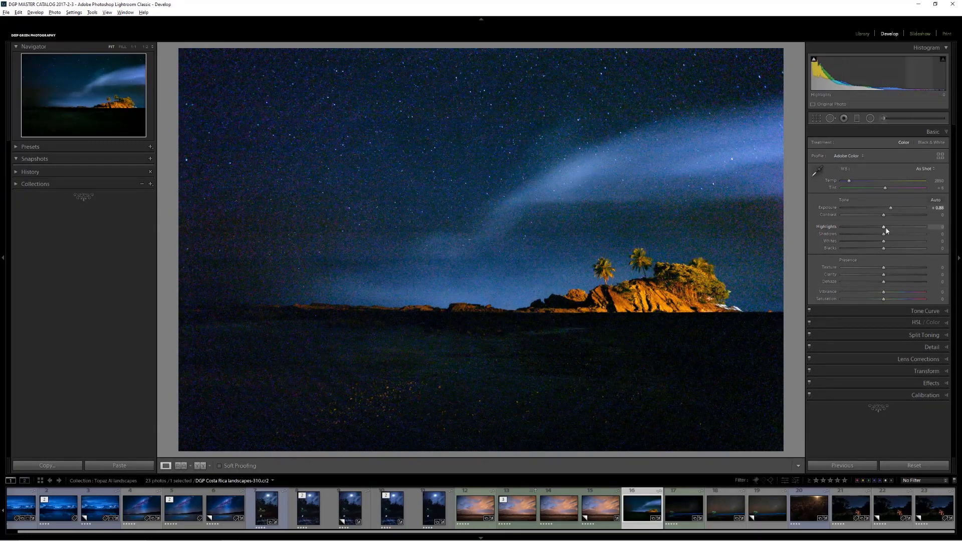
left_click_drag(885, 230, 910, 237)
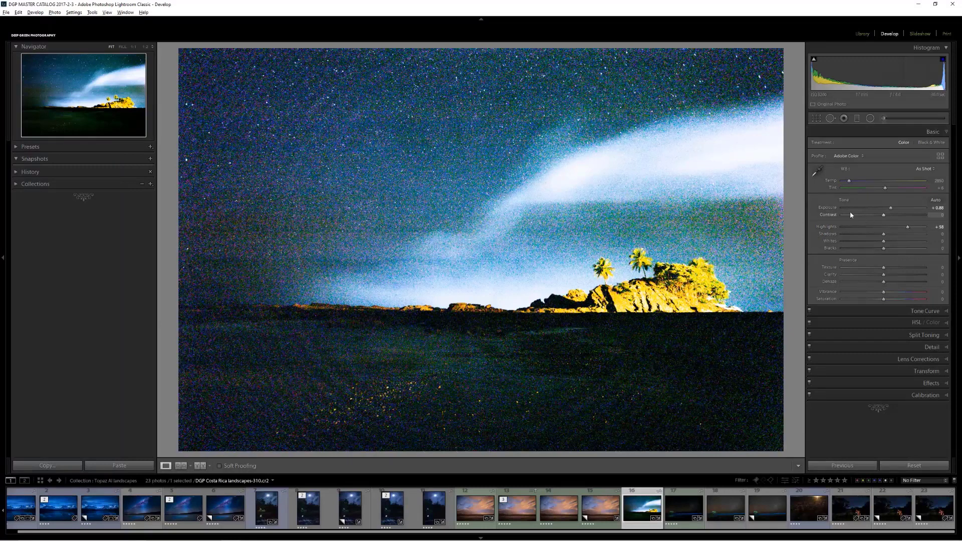
double_click(830, 211)
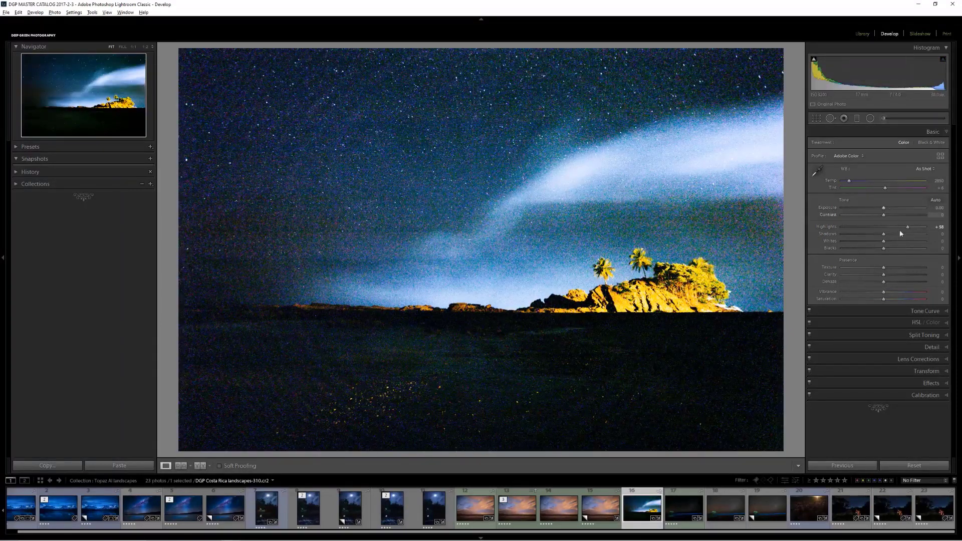
double_click(830, 228)
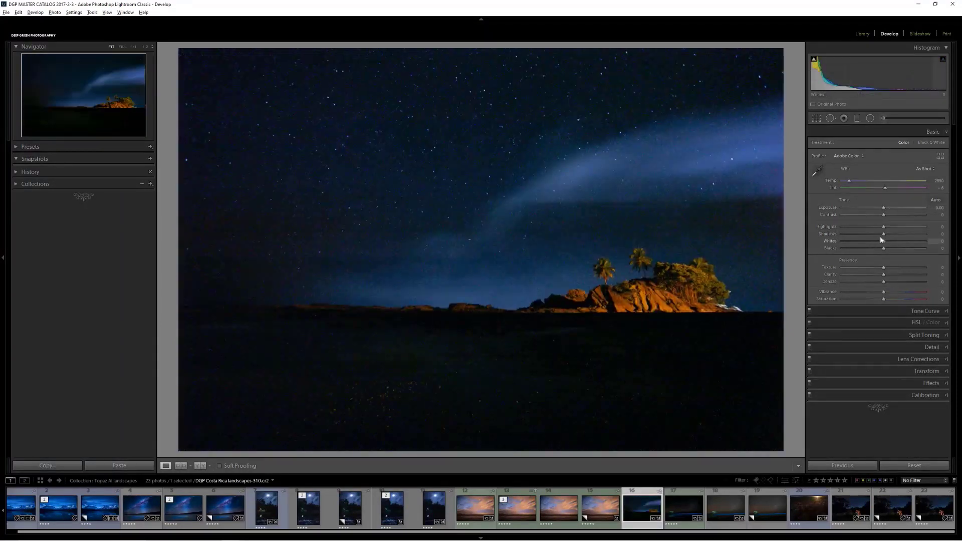
left_click_drag(884, 234, 903, 241)
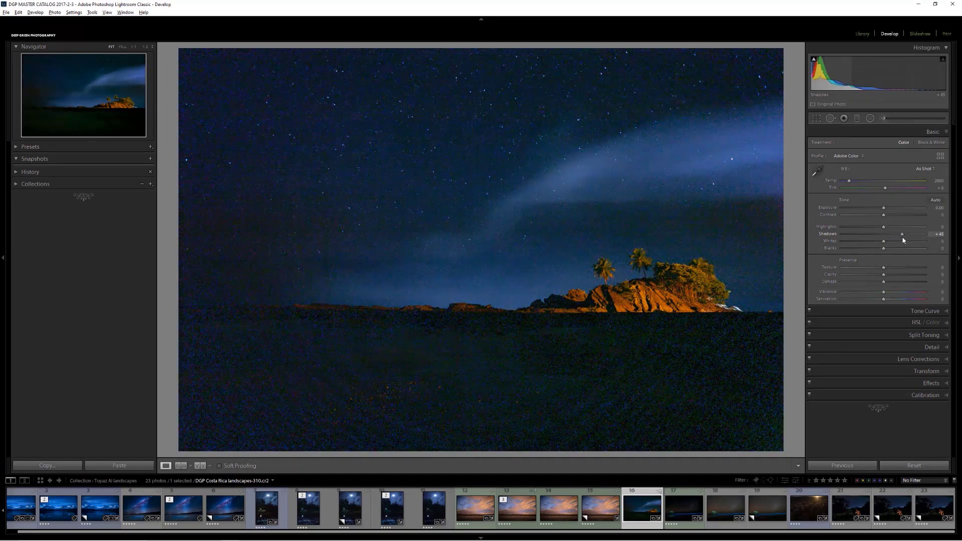
double_click(829, 235)
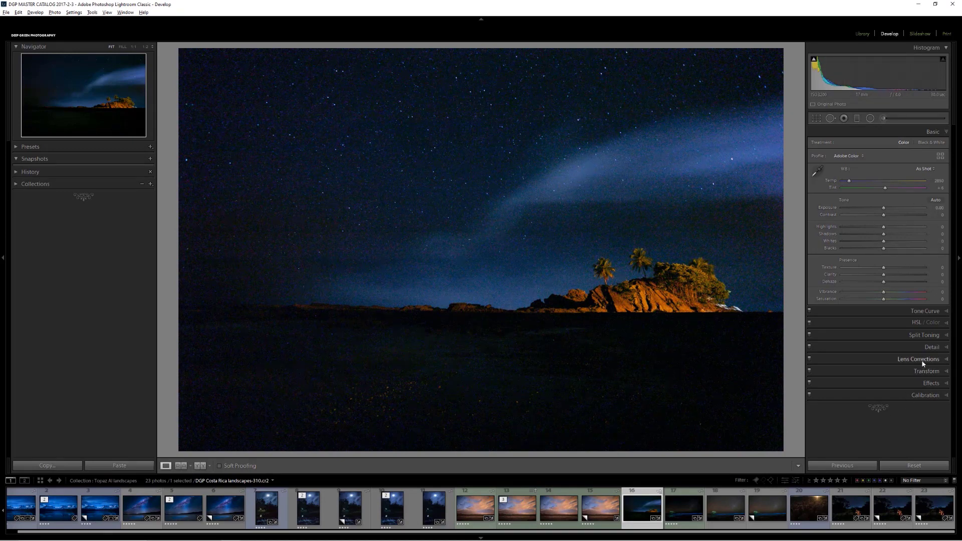
Check the photo's lens profile corrections and open a copy with Lightroom adjustments in Topaz DeNoise AI
left_click(890, 360)
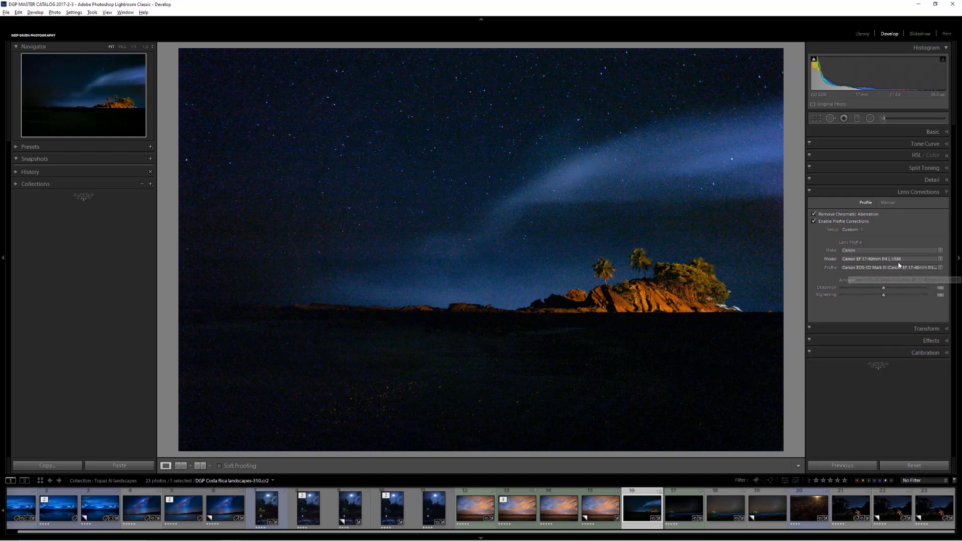
left_click(931, 192)
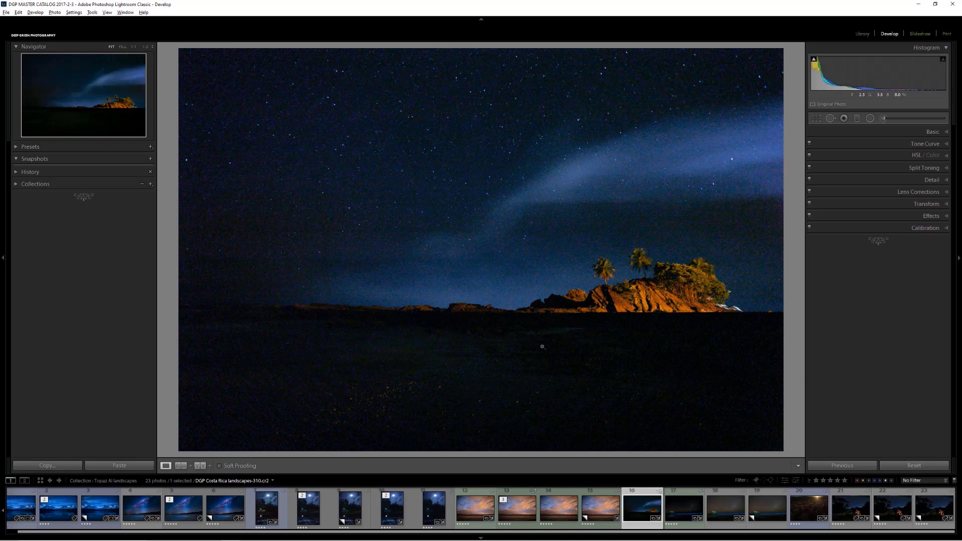
right_click(640, 278)
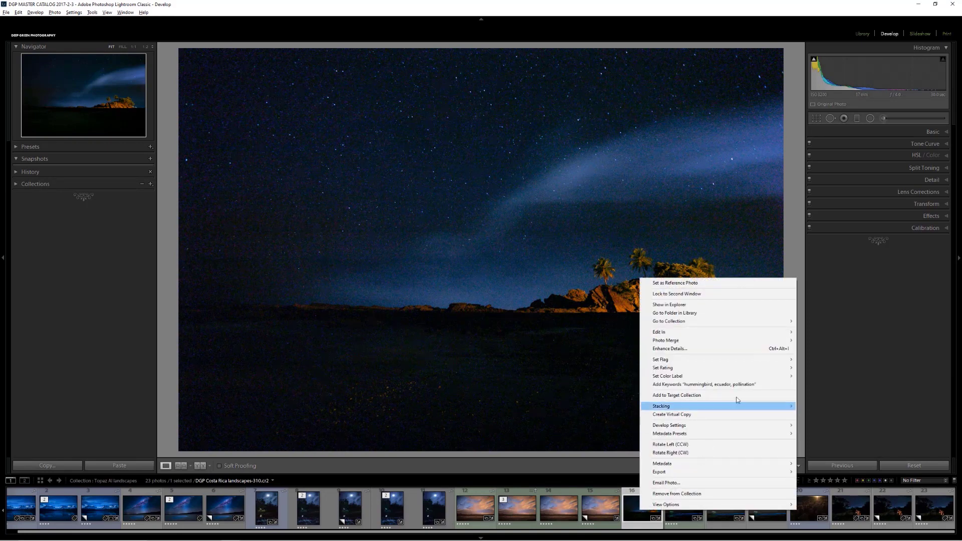
mouse_move(774, 332)
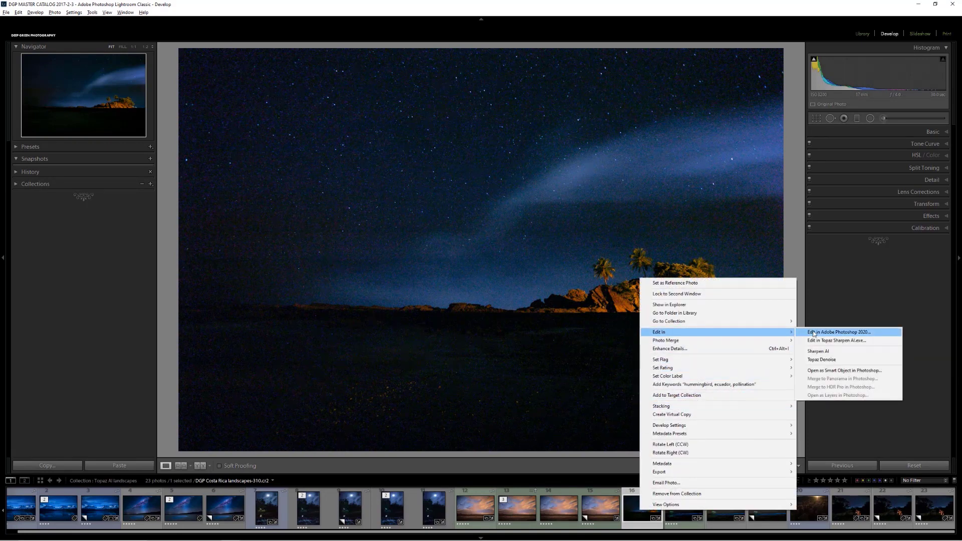
left_click(817, 361)
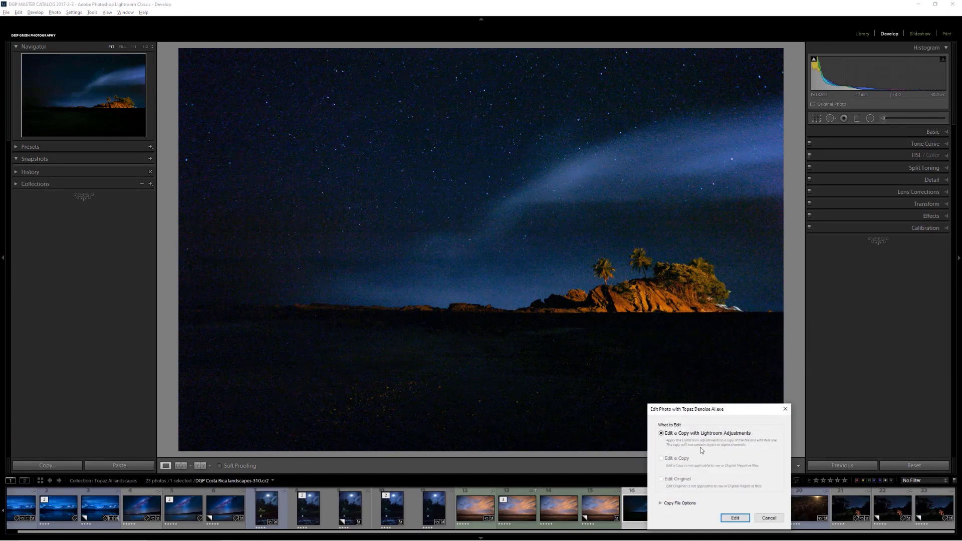
left_click(734, 518)
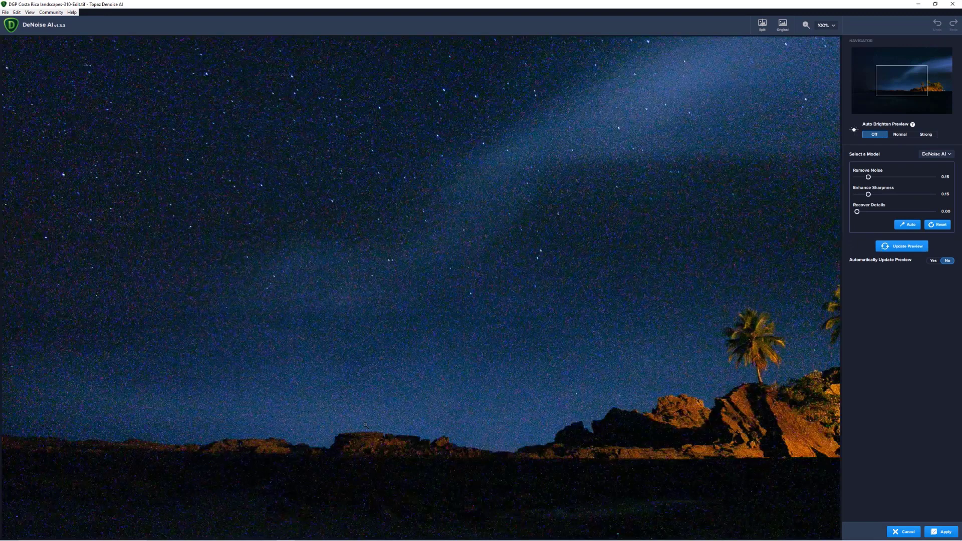
Try the AI Clear model with automatic settings, and compare its preview of the palm island with the original
left_click(942, 156)
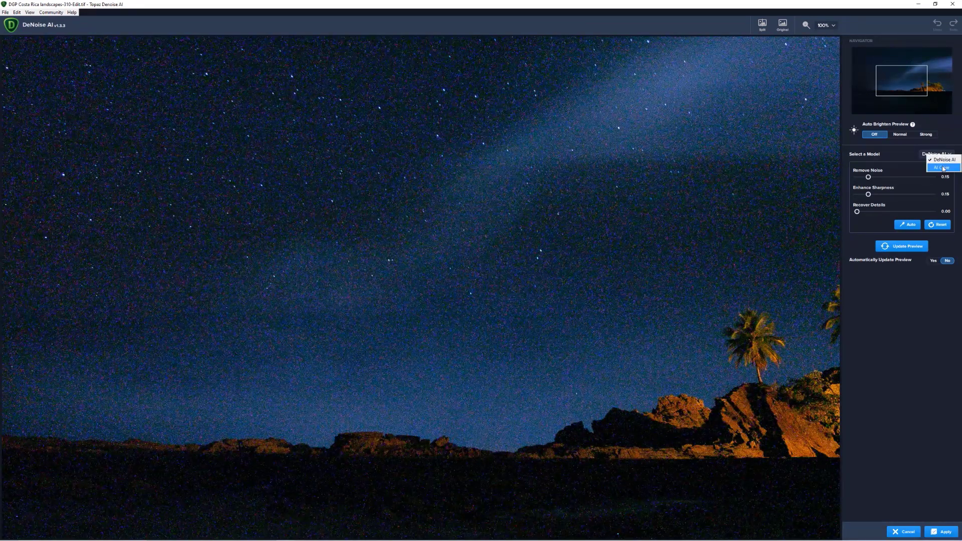
left_click(943, 169)
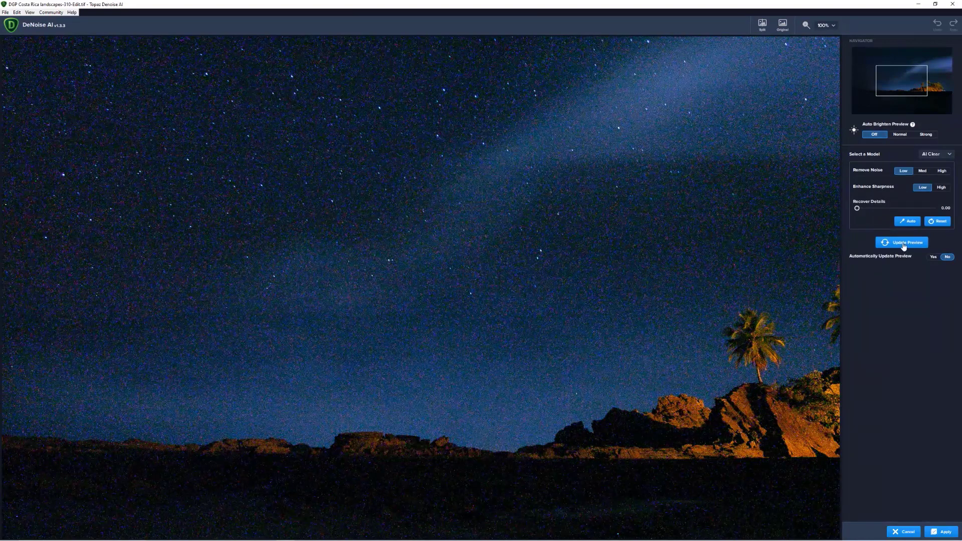
left_click(906, 225)
left_click(901, 244)
left_click_drag(772, 409, 414, 410)
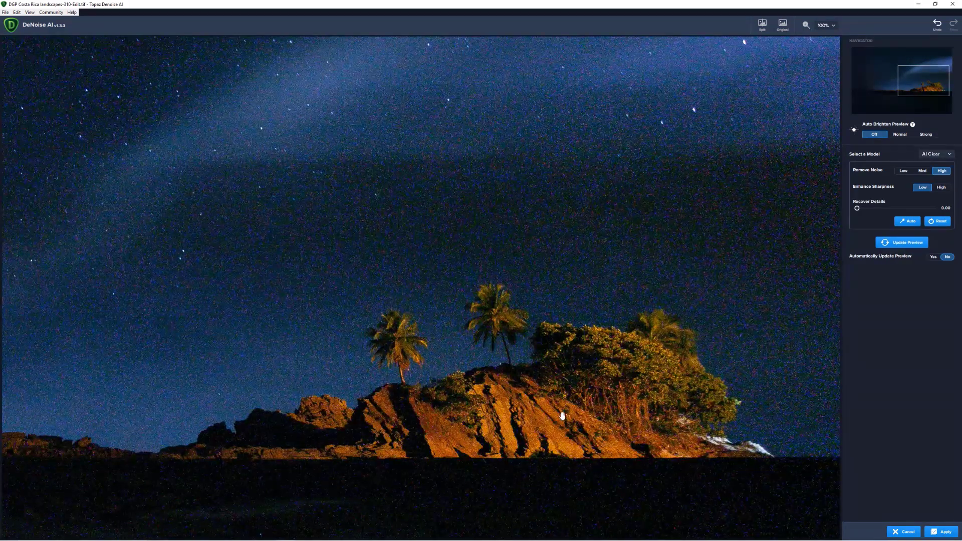
left_click(521, 394)
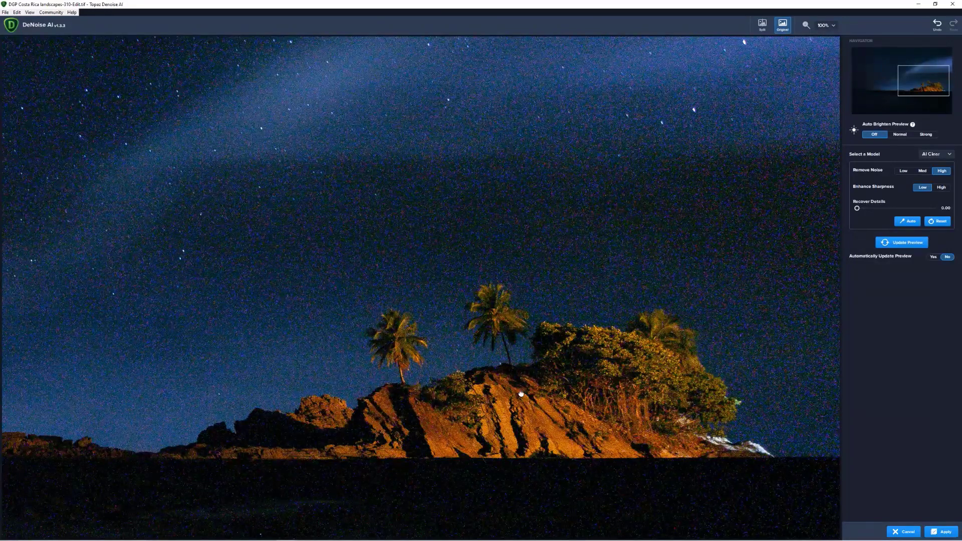
left_click(908, 243)
Try the DeNoise AI model with Remove Noise at 0.73, and update the preview
left_click(933, 155)
left_click(934, 168)
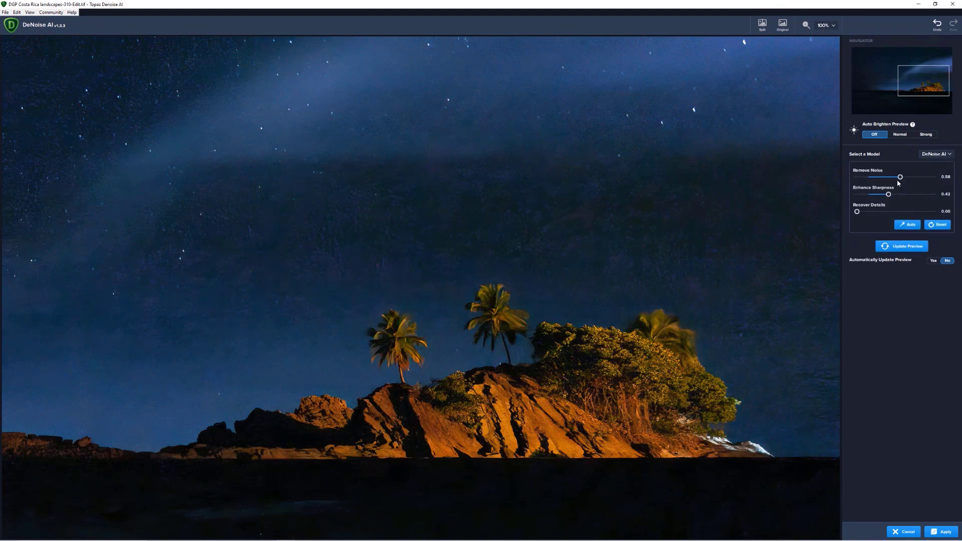
left_click_drag(900, 178, 910, 177)
left_click(900, 246)
Select the AI Clear model with Remove Noise set to Med, check the updated preview and apply the noise reduction
left_click(936, 153)
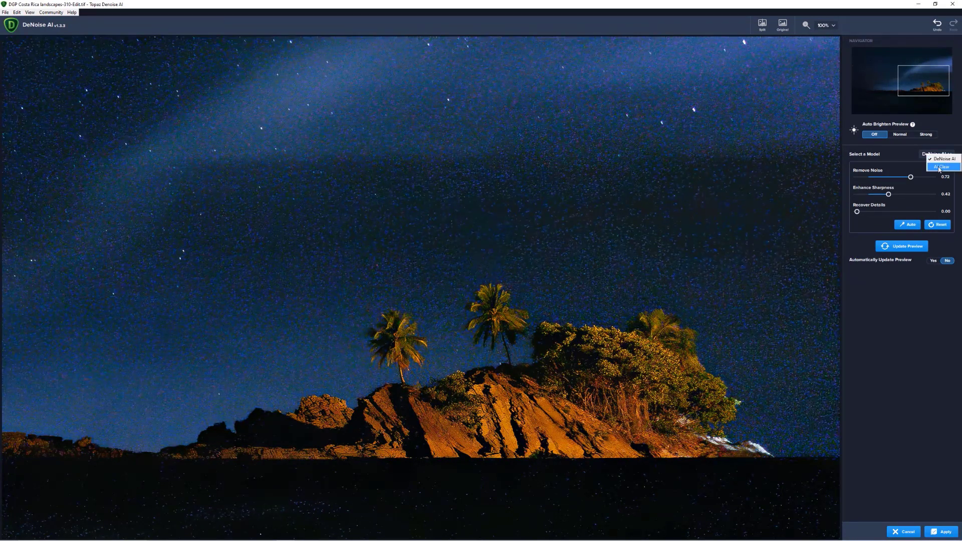
left_click(935, 164)
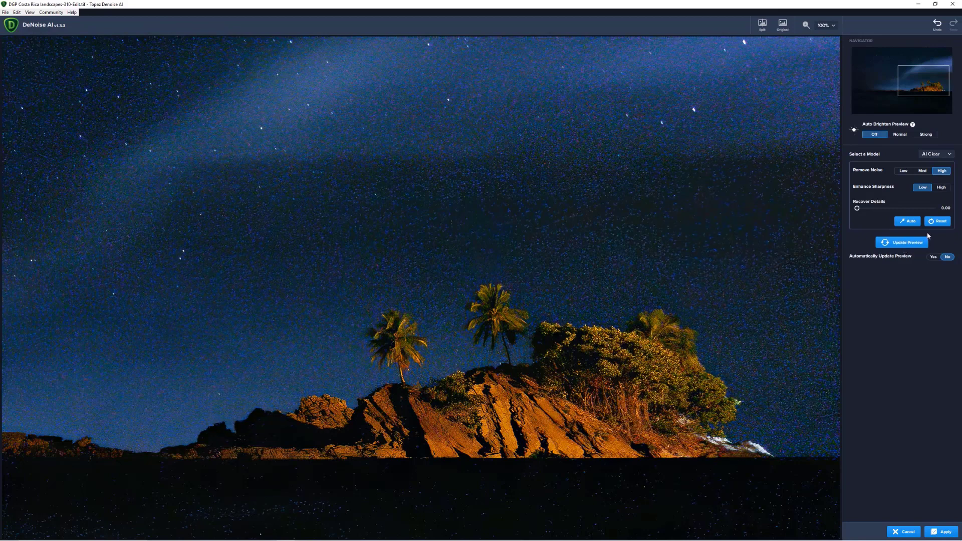
left_click(926, 172)
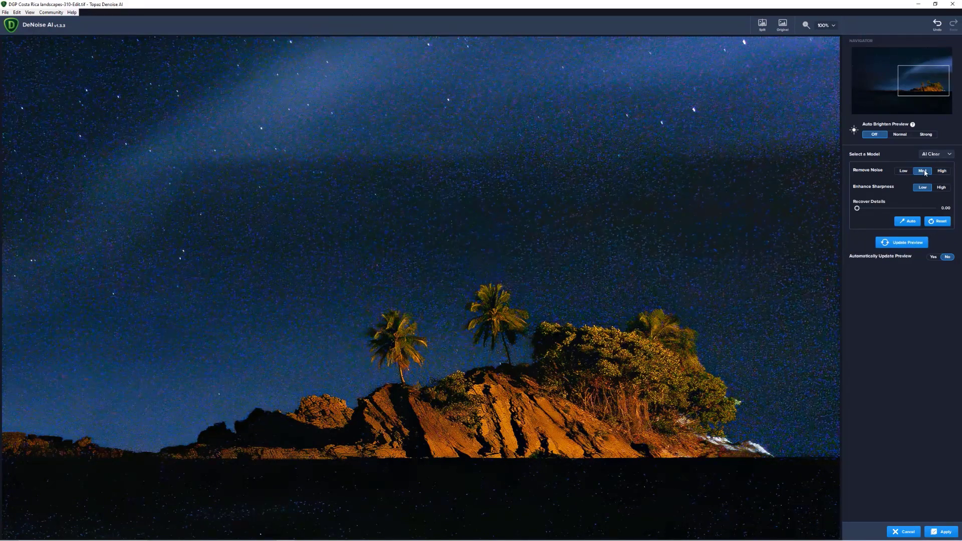
left_click(900, 243)
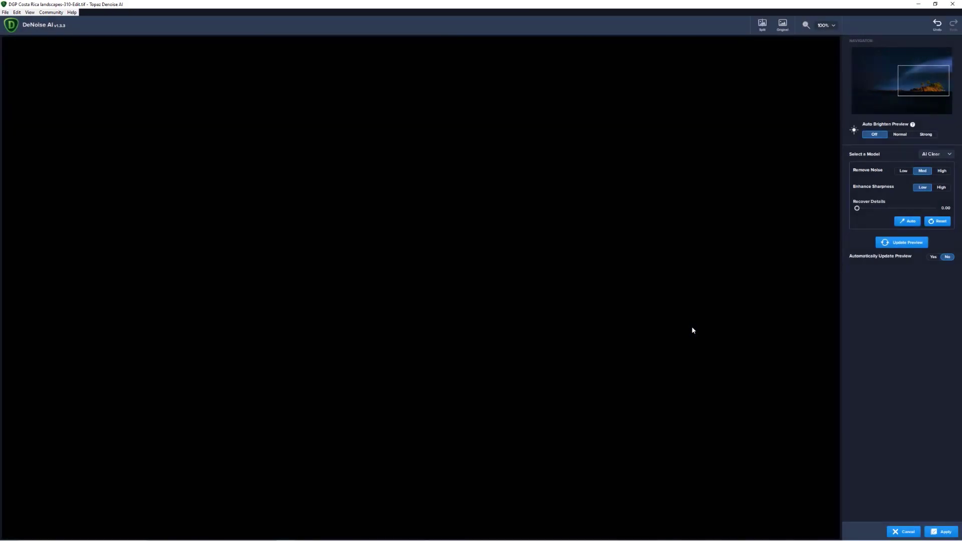
left_click(714, 271)
left_click(934, 532)
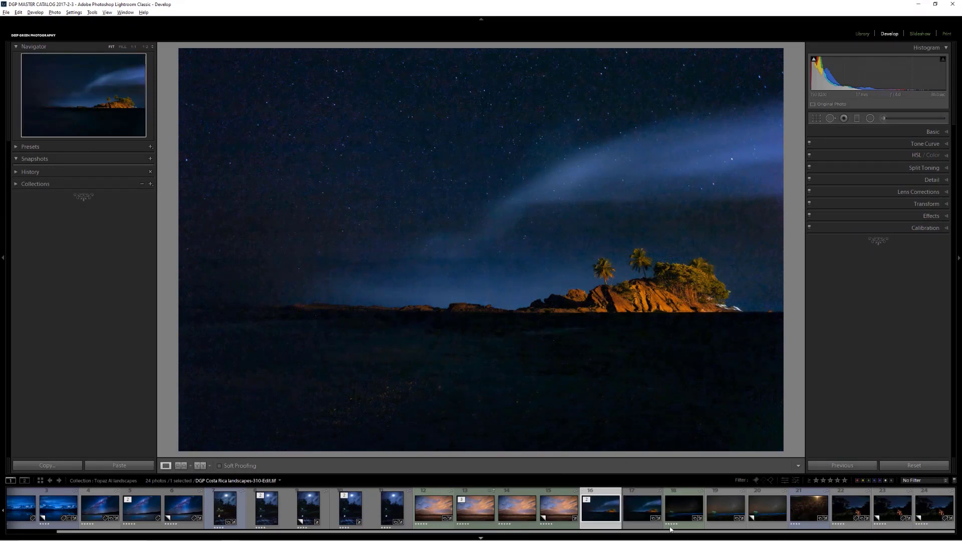
View the Costa Rica raw file and its denoised 310-Edit.tif version one after the other in the Library module
left_click(645, 509)
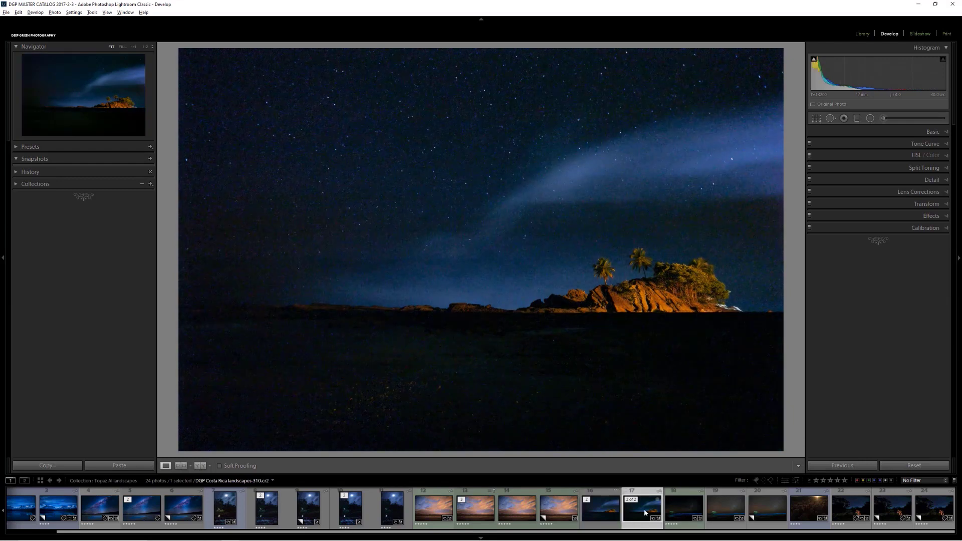
left_click(862, 33)
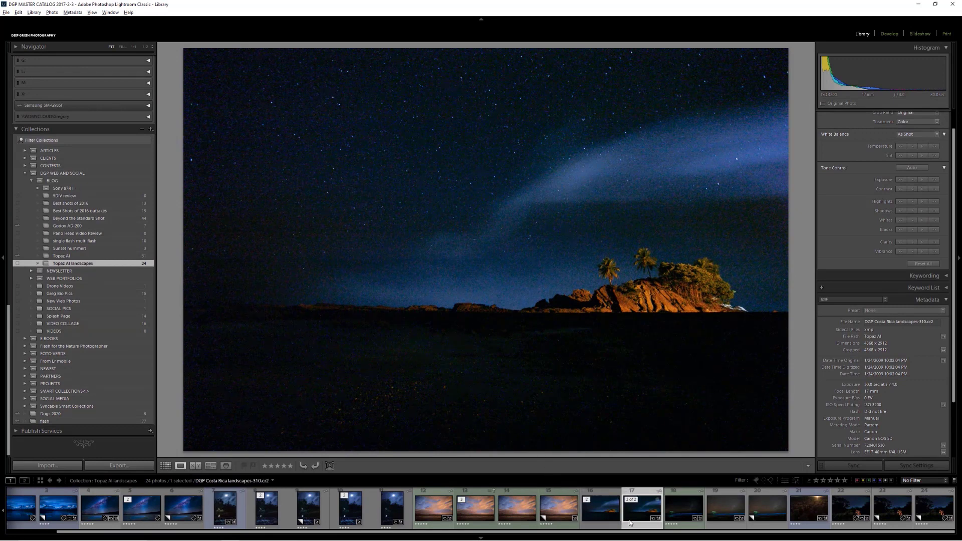
left_click(586, 521)
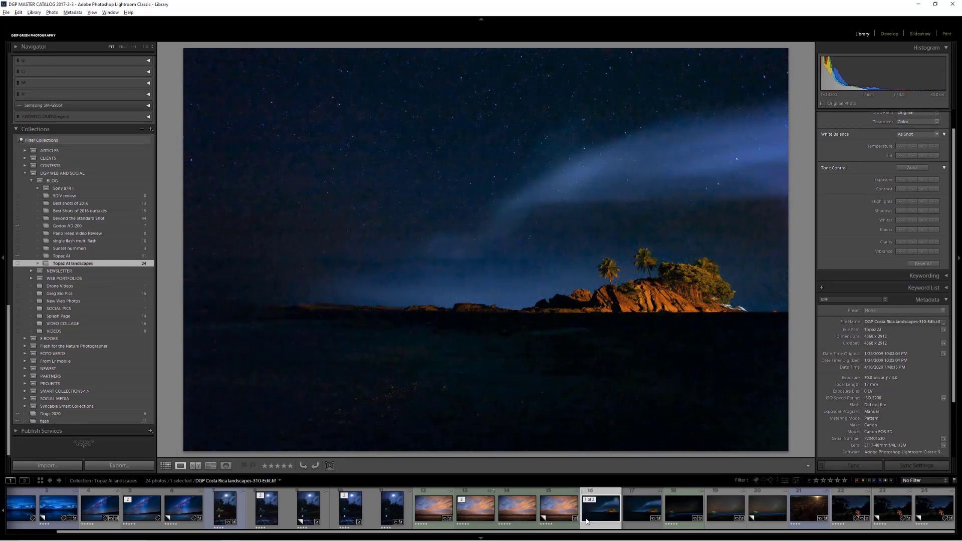
Put the Costa Rica raw file and 310-Edit.tif side by side in Compare view, with the raw file as the select
left_click(631, 517)
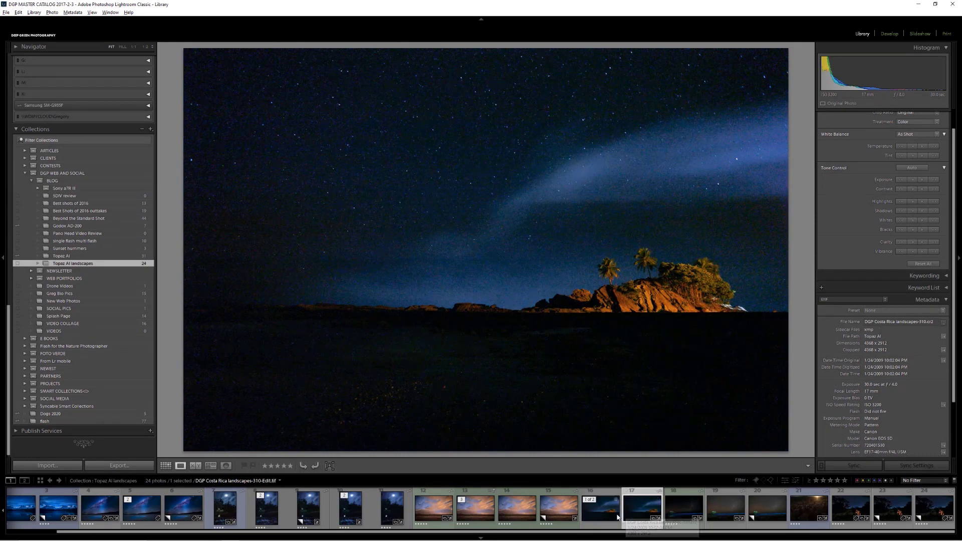
left_click(608, 519, "ctrl")
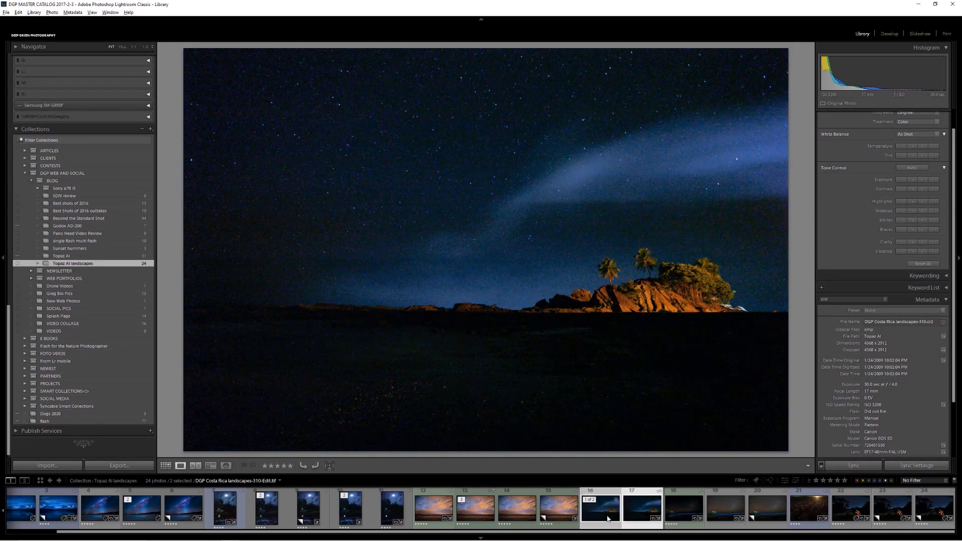
left_click(194, 469)
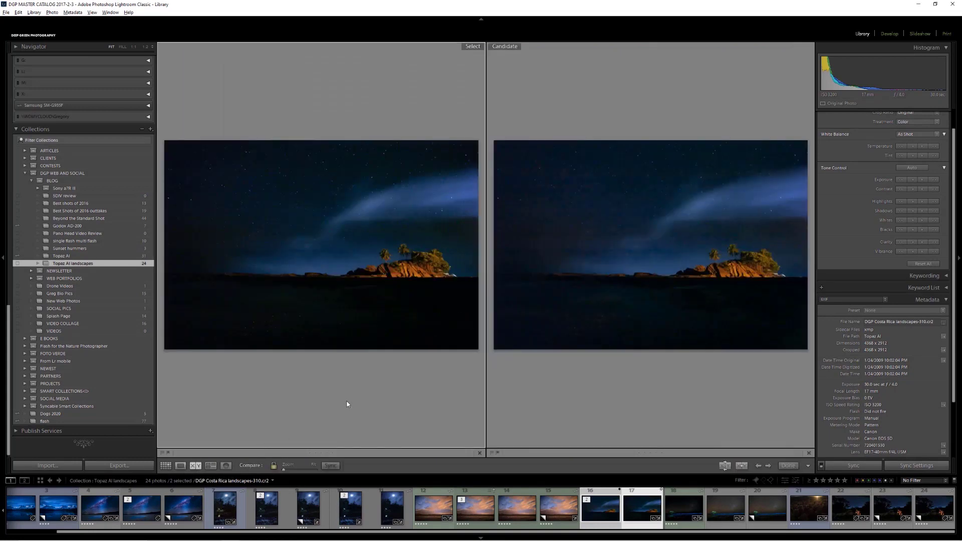
Examine noise in the sky, palms, rocks and dark water at 1:1 in the Costa Rica raw file and its denoised version
left_click(381, 271)
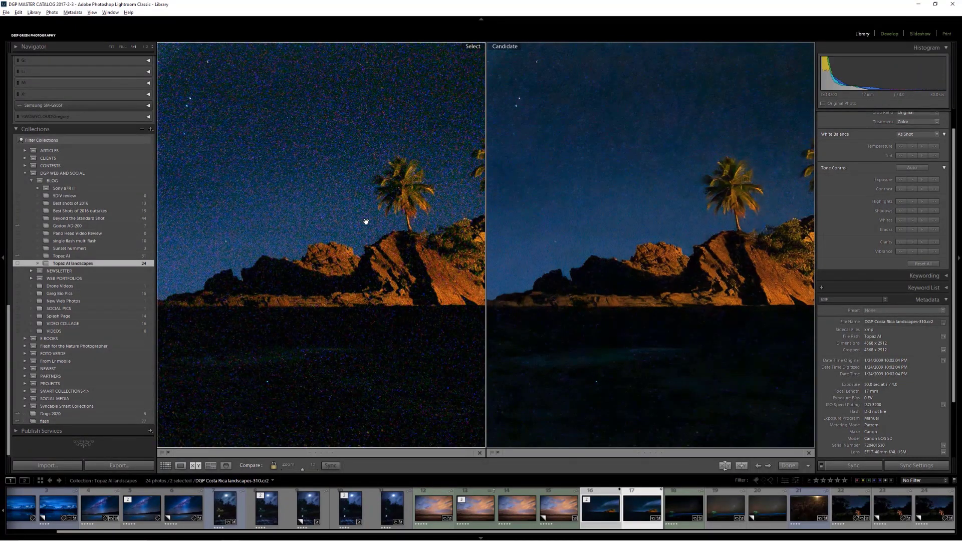
left_click_drag(365, 221, 367, 341)
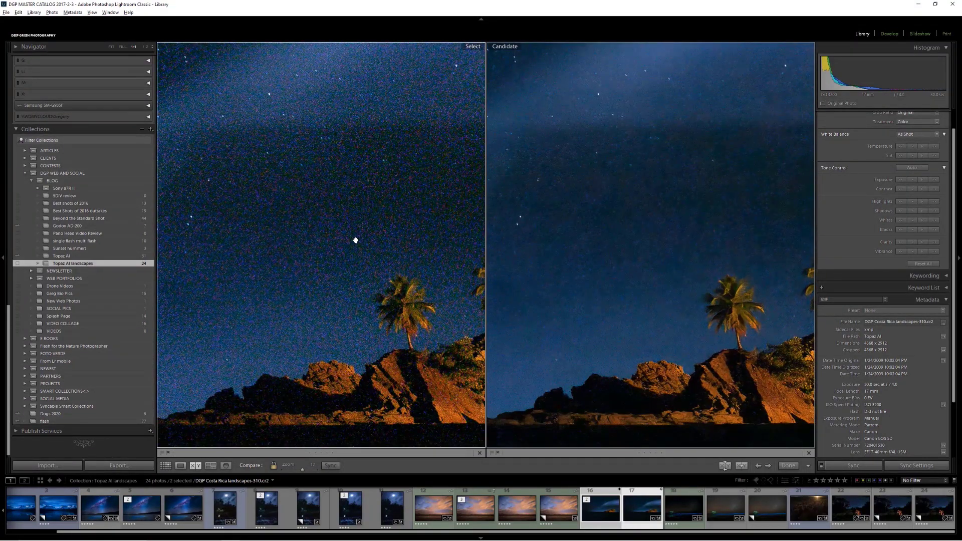
left_click_drag(355, 241, 368, 345)
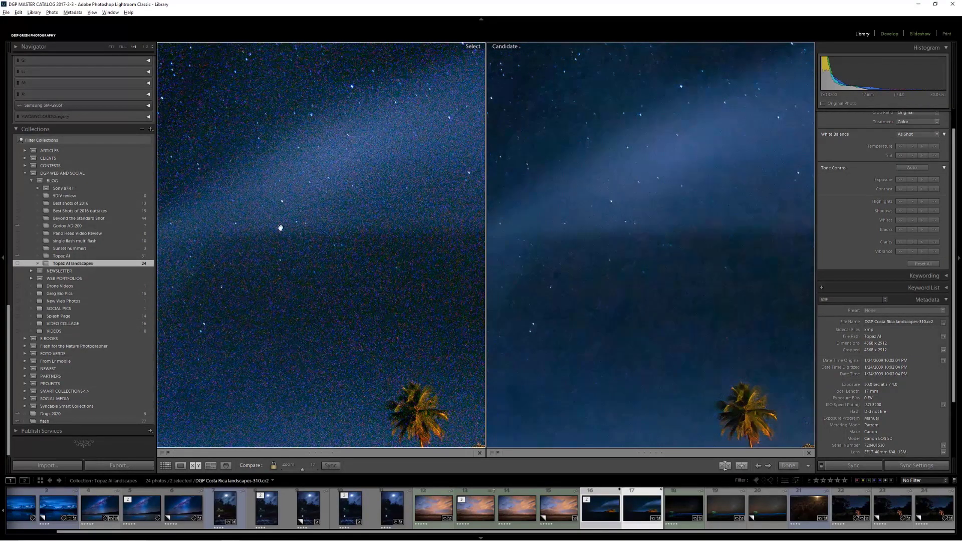
left_click_drag(251, 219, 316, 230)
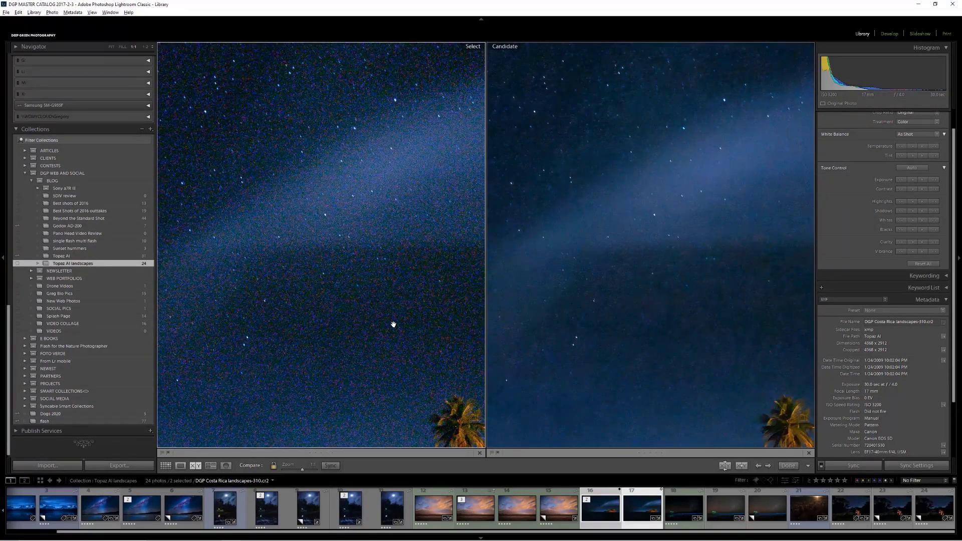
left_click_drag(393, 324, 365, 221)
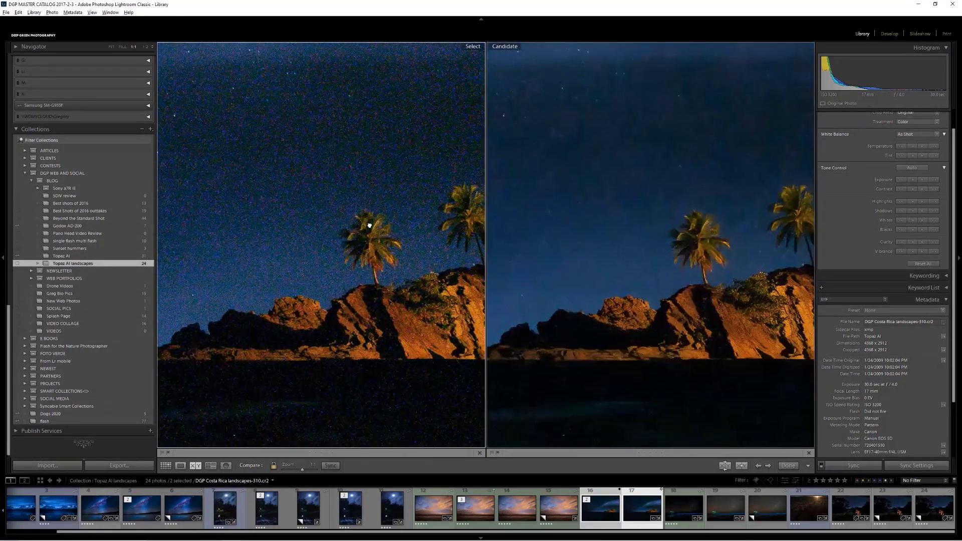
left_click_drag(394, 314, 357, 253)
left_click_drag(396, 305, 350, 242)
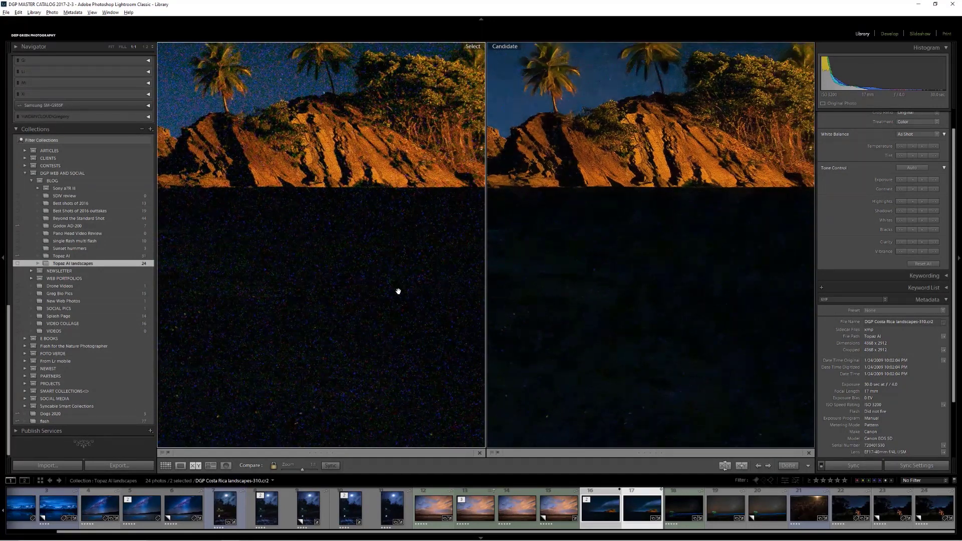
left_click_drag(416, 304, 356, 302)
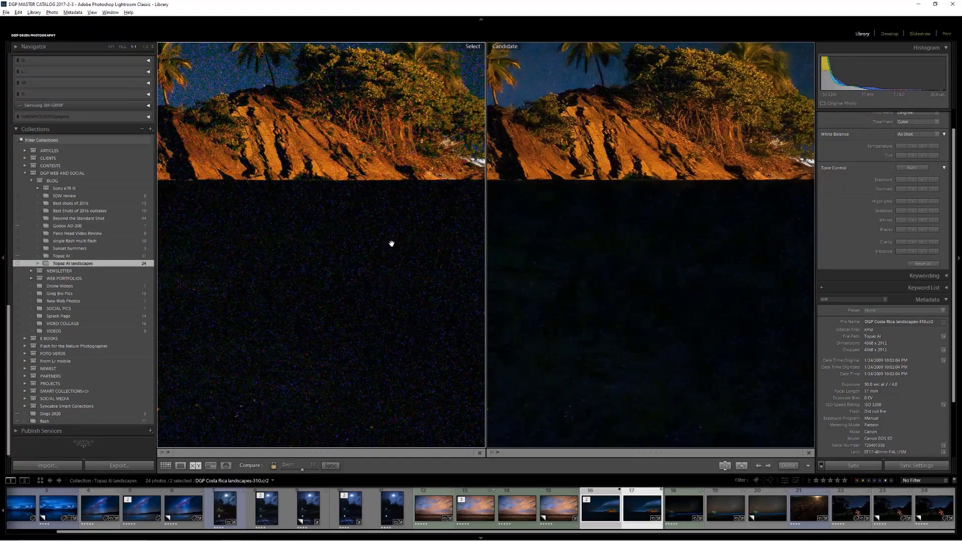
left_click_drag(391, 243, 421, 292)
left_click_drag(407, 213, 405, 358)
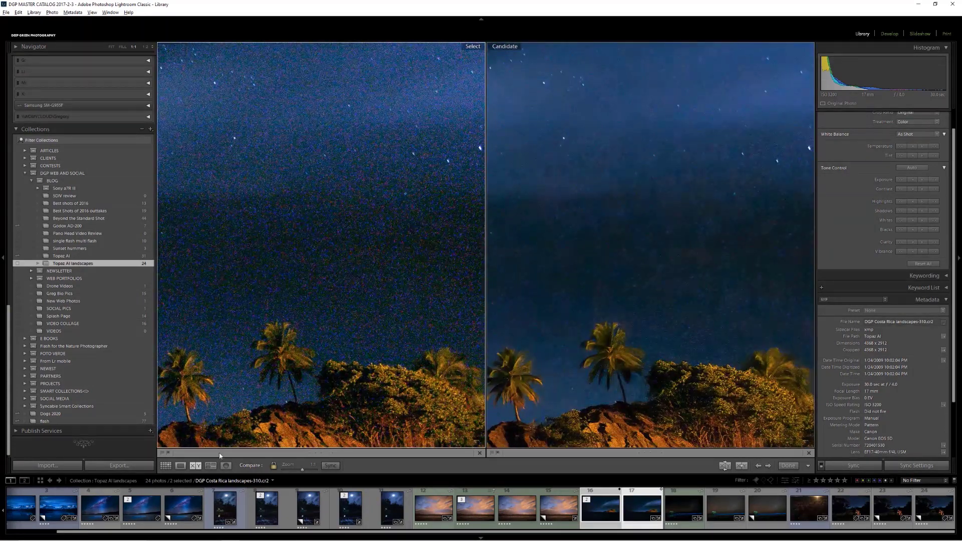
View 310-Edit.tif and the Costa Rica raw file one after the other in Loupe view, fitted to the window
left_click(181, 467)
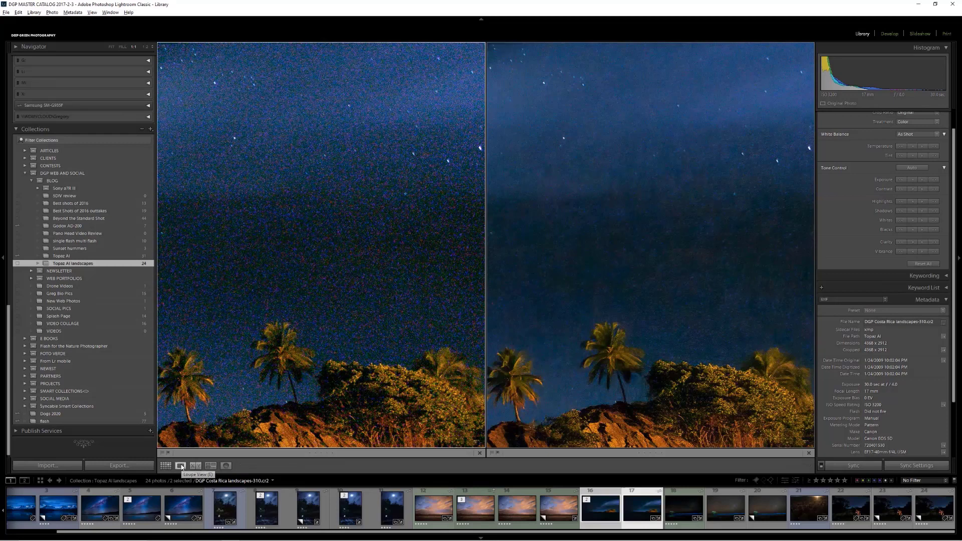
left_click(601, 509)
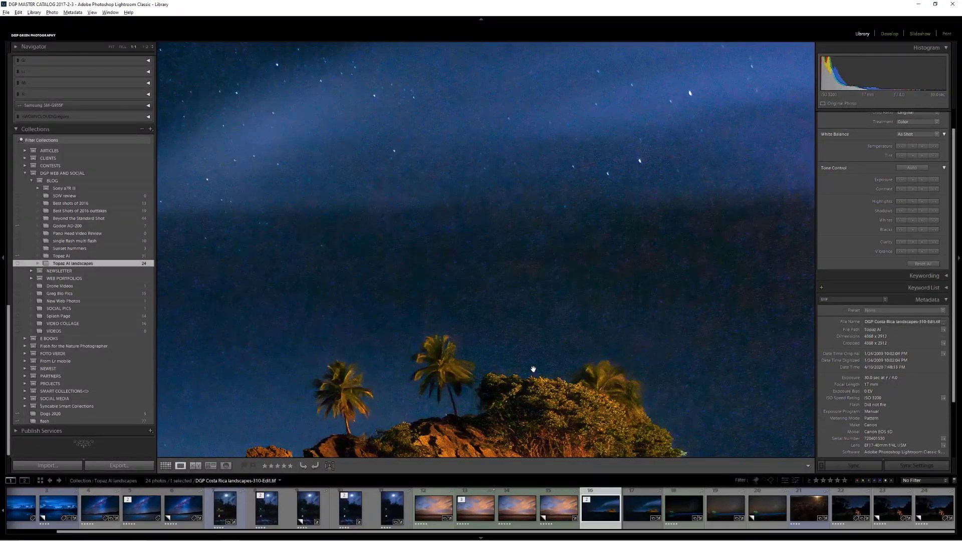
left_click(533, 370)
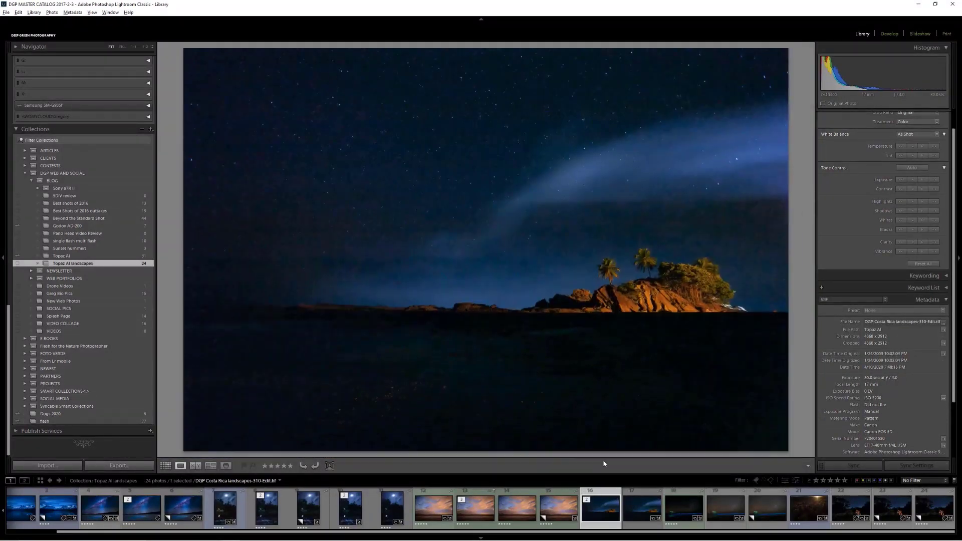
left_click(641, 507)
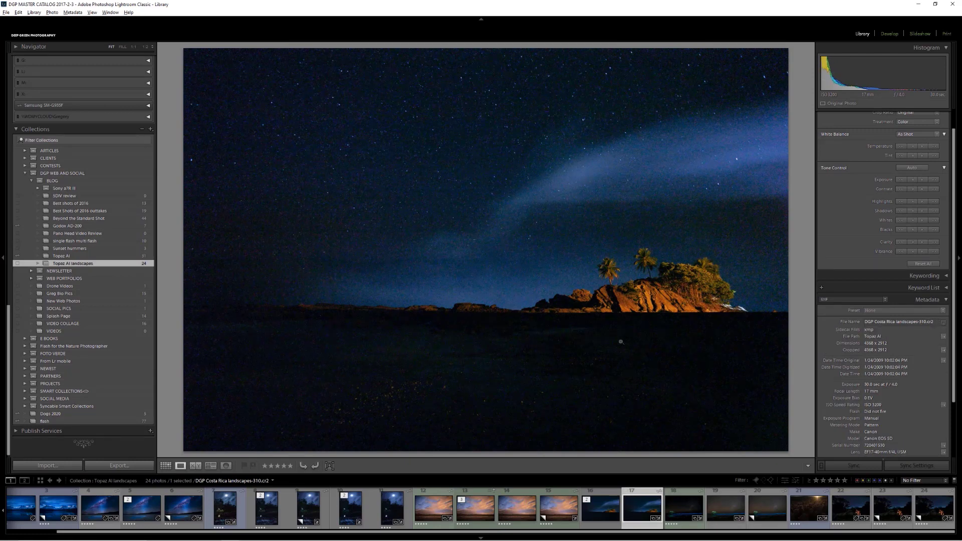
Set the Costa Rica raw file's Develop noise reduction to Luminance 68 and Color 51, checking the island and sky at 1:1
left_click(891, 34)
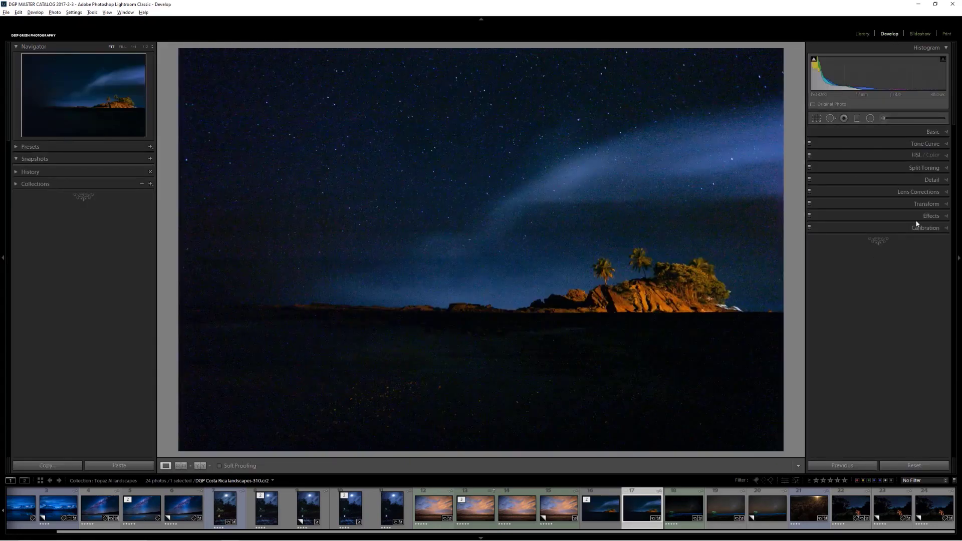
left_click(928, 181)
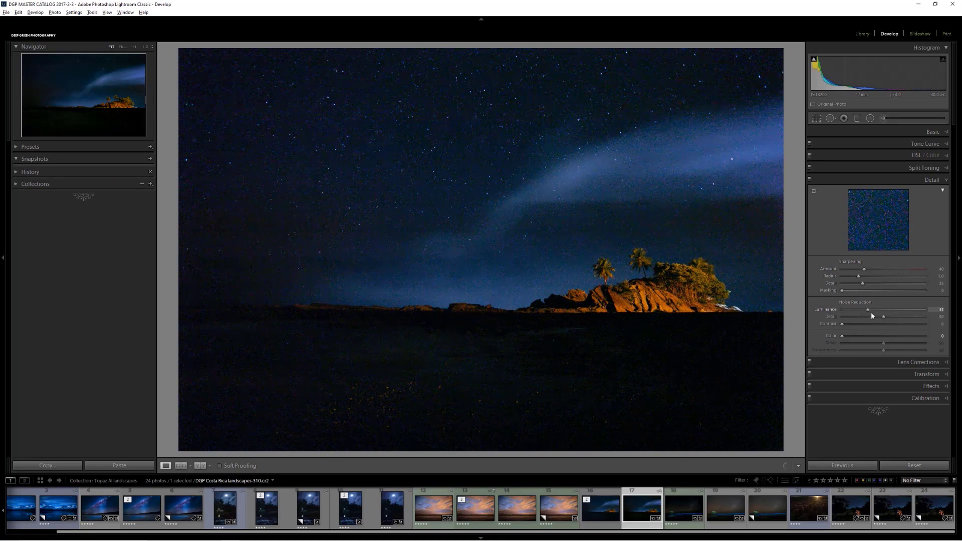
left_click_drag(897, 314, 899, 313)
left_click_drag(842, 339, 884, 341)
left_click(594, 295)
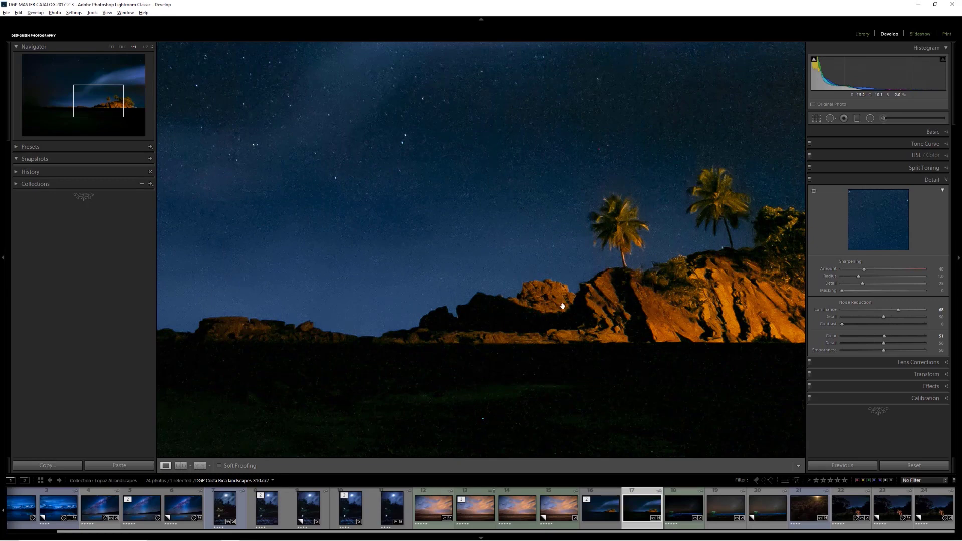
left_click_drag(564, 368, 514, 410)
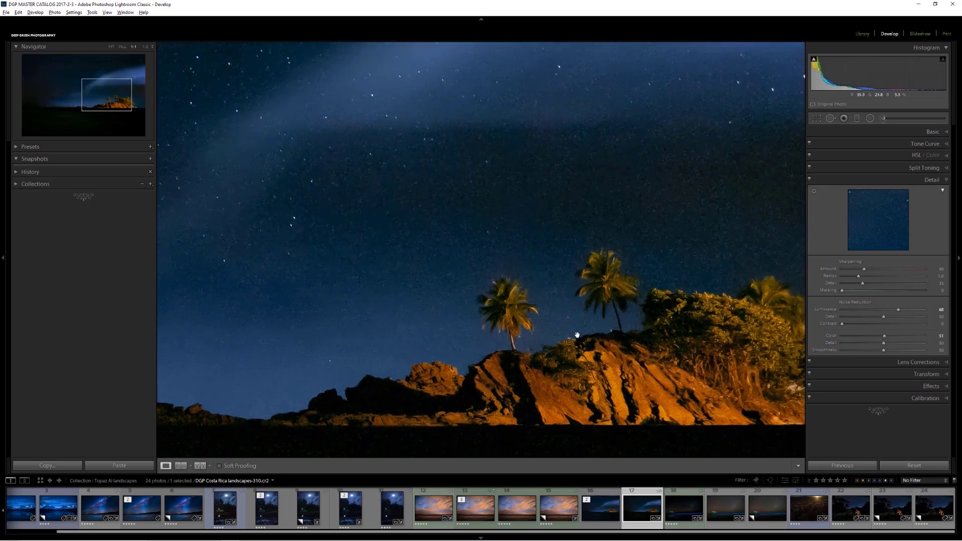
left_click_drag(557, 342, 483, 392)
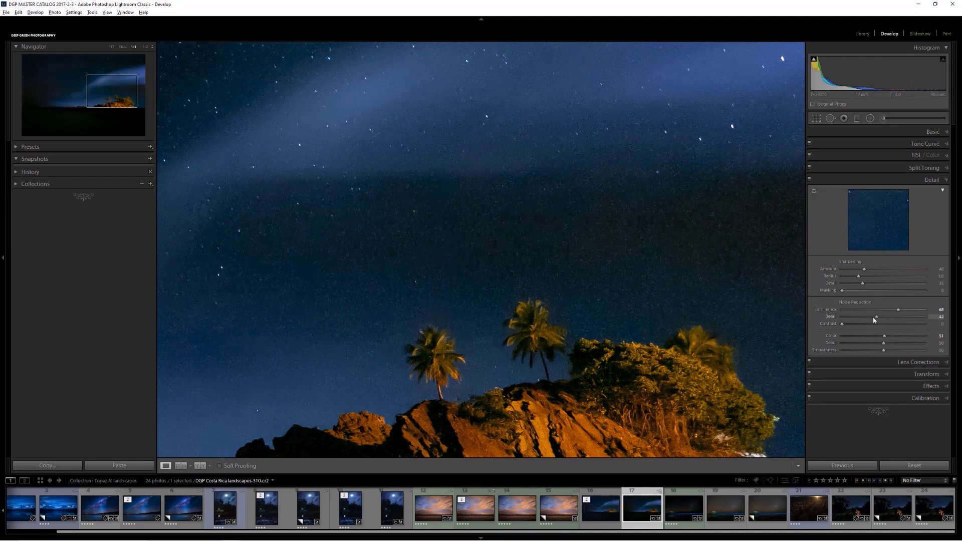
Refine the noise reduction to Luminance Detail 6, Color 77 and Color Detail about 35, and fit the whole photo in view
left_click_drag(873, 318, 847, 317)
left_click_drag(906, 339, 879, 346)
left_click(566, 318)
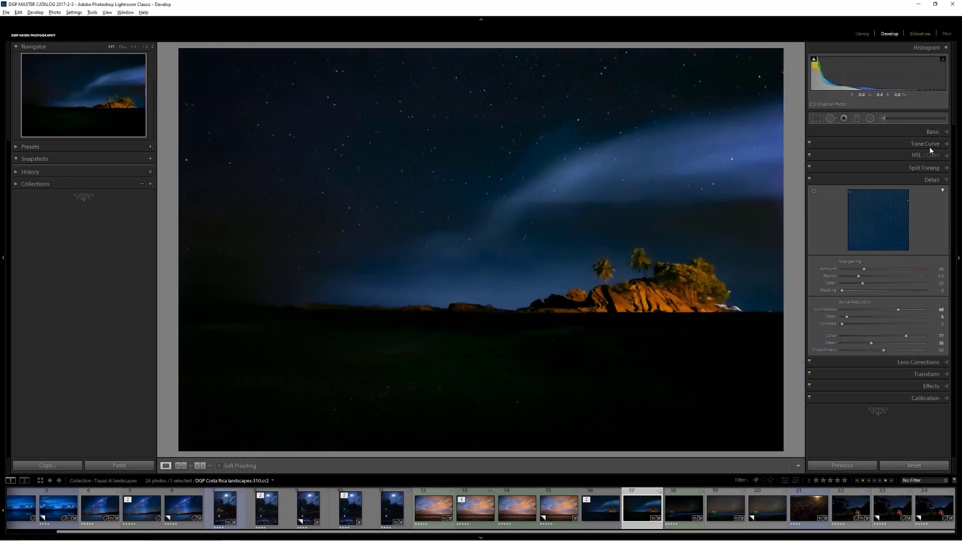
Paint over the island with a new Adjustment Brush with its effect sliders reset, brush Size 6.0 and Feather 40
left_click(883, 119)
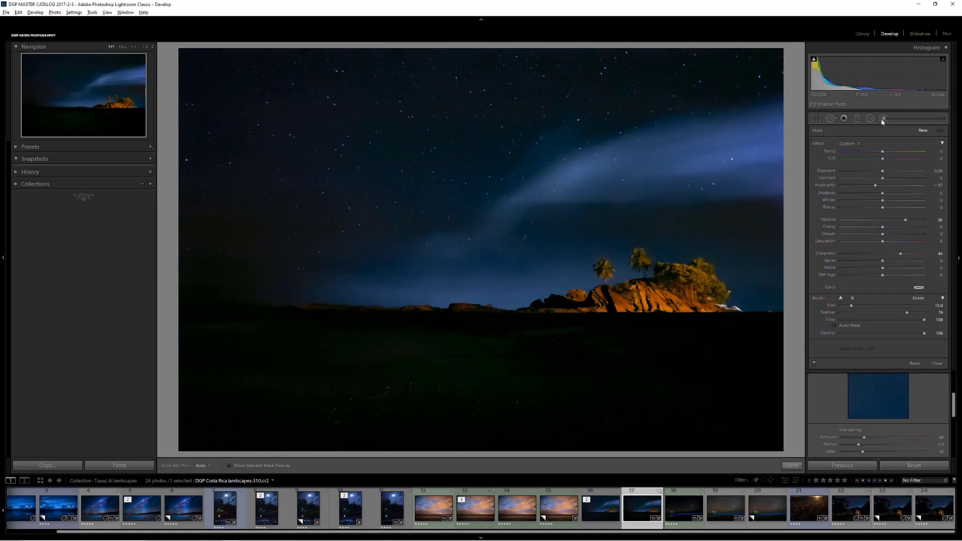
double_click(818, 145)
key("bracketleft")
key("bracketleft")
key("bracketleft")
left_click(874, 312)
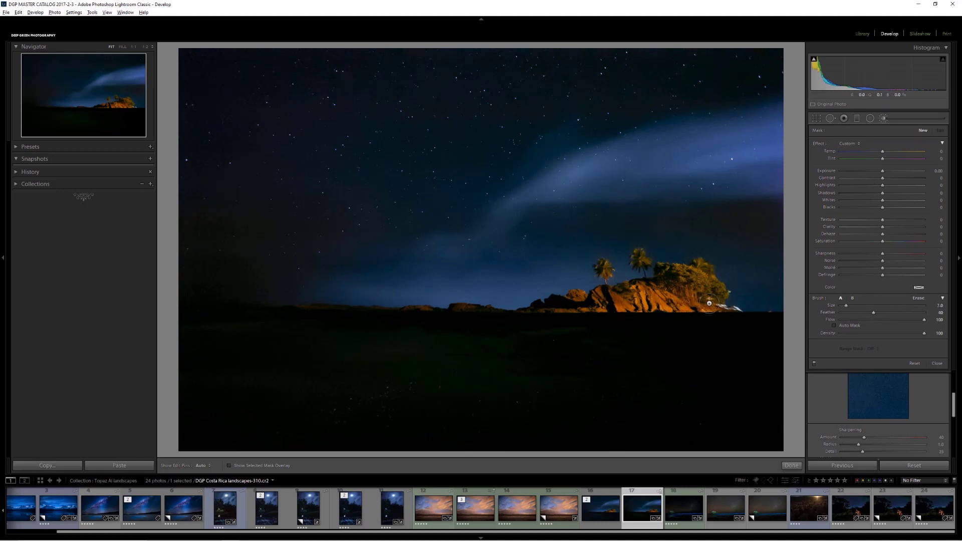
left_click(647, 296)
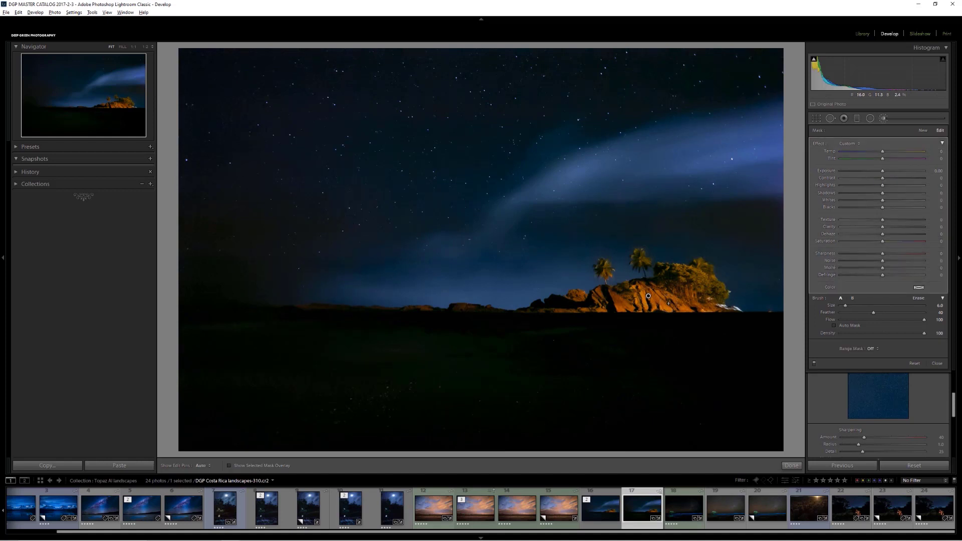
Limit the island brush mask with a Color range mask, sampling several colours from the rocks and foliage
left_click(871, 349)
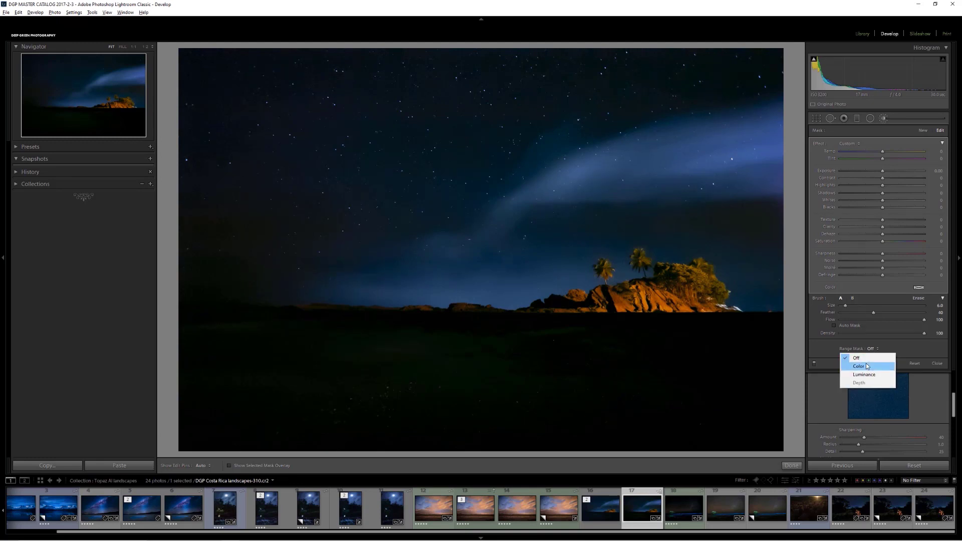
left_click(867, 366)
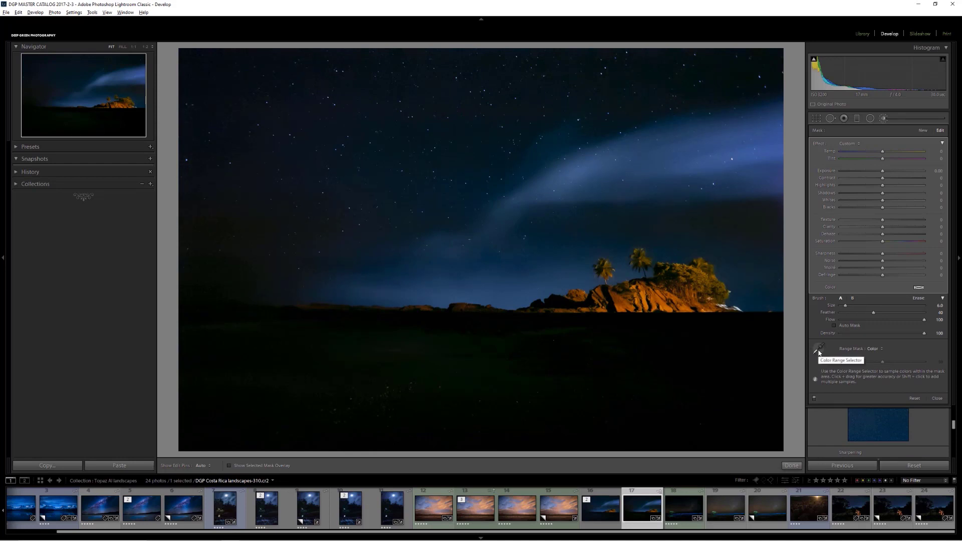
left_click(819, 351)
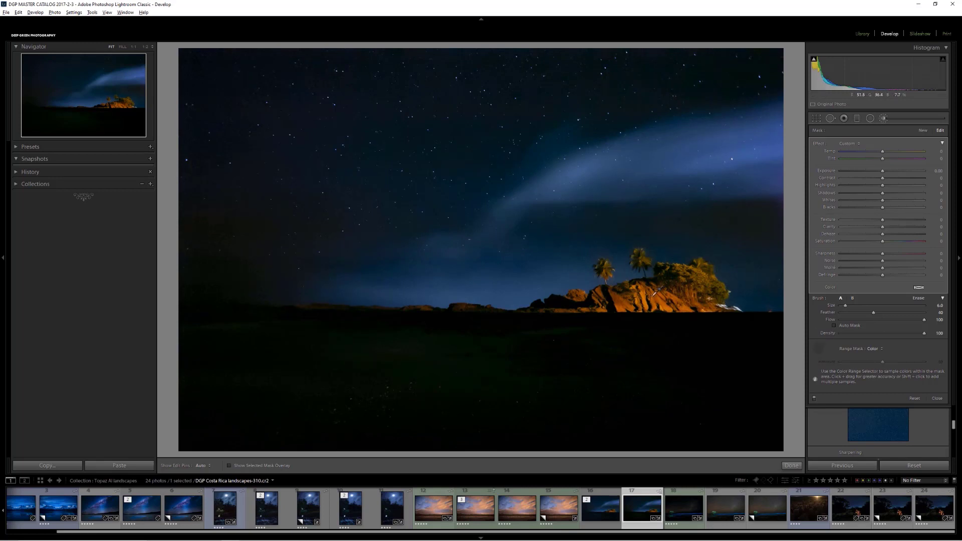
left_click(657, 292)
left_click(664, 302, "shift")
left_click_drag(635, 299, 641, 304)
left_click_drag(691, 274, 703, 287)
left_click(582, 295)
Raise the brushed island's Clarity and finish the brush adjustment, checking the island at 1:1
left_click(822, 344)
left_click_drag(882, 227, 897, 257)
key("h")
key("h")
left_click(791, 465)
left_click(605, 301)
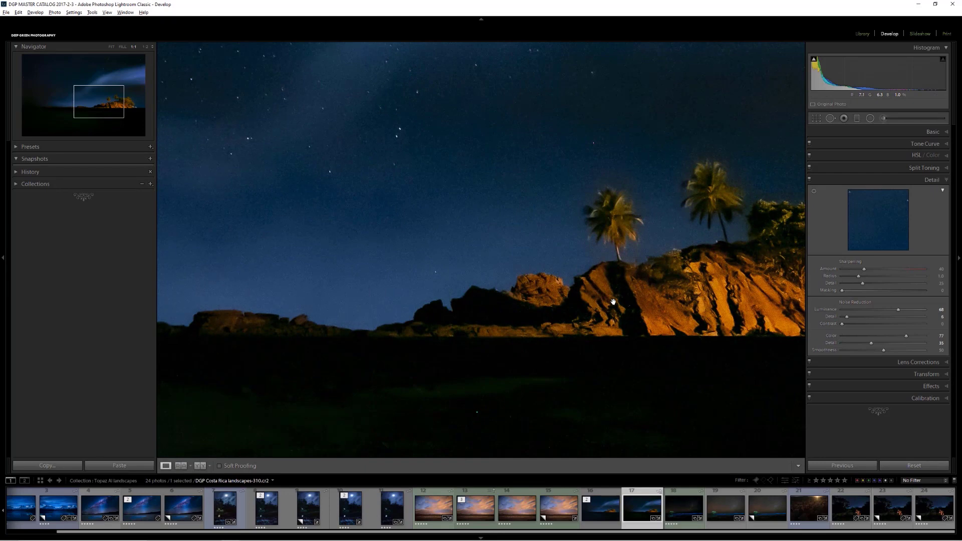
left_click(613, 302)
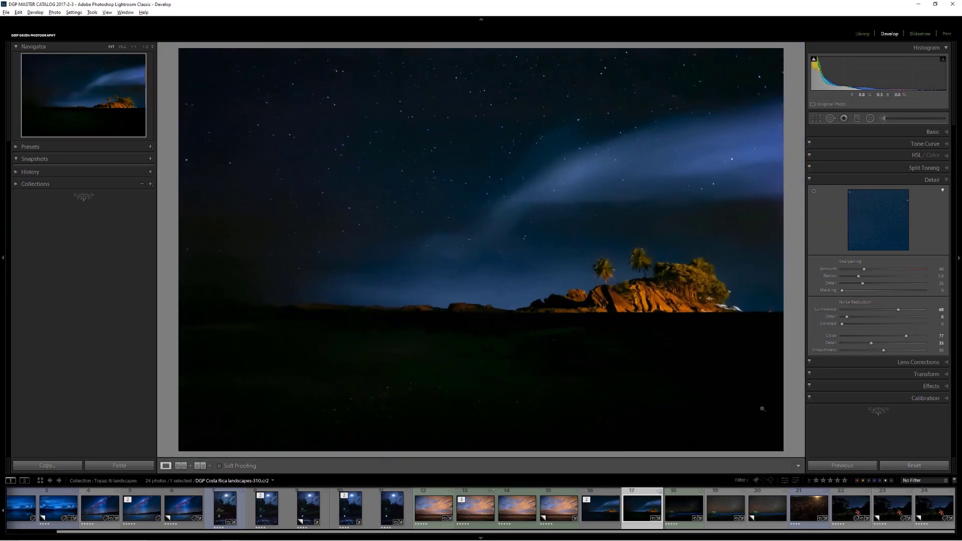
Put the noise-reduced raw file and 310-Edit.tif side by side in the Library's Compare view
left_click(609, 514, "ctrl")
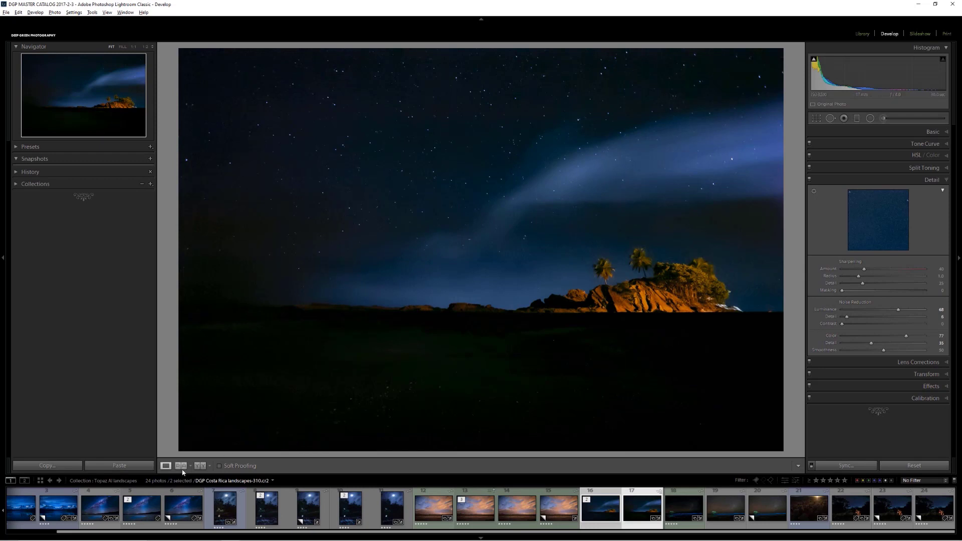
left_click(862, 34)
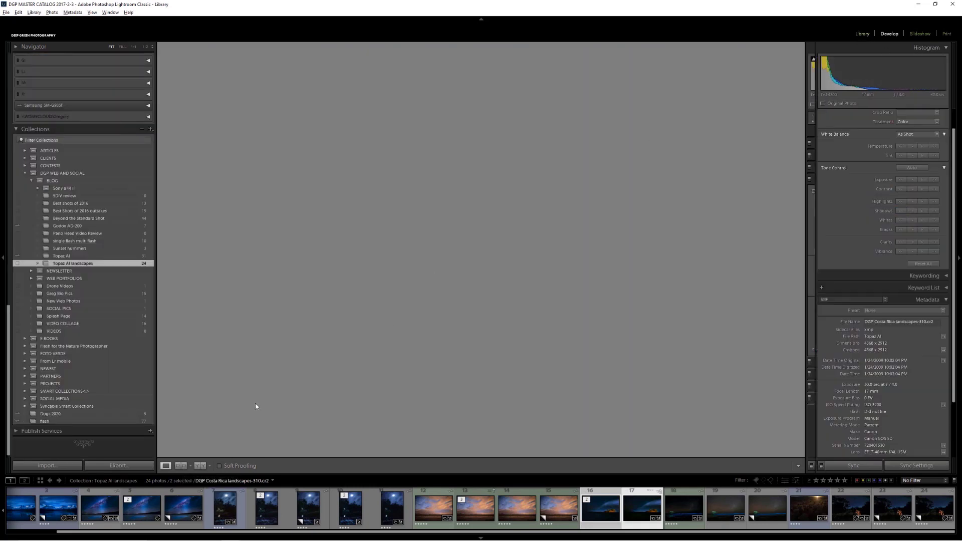
left_click(199, 466)
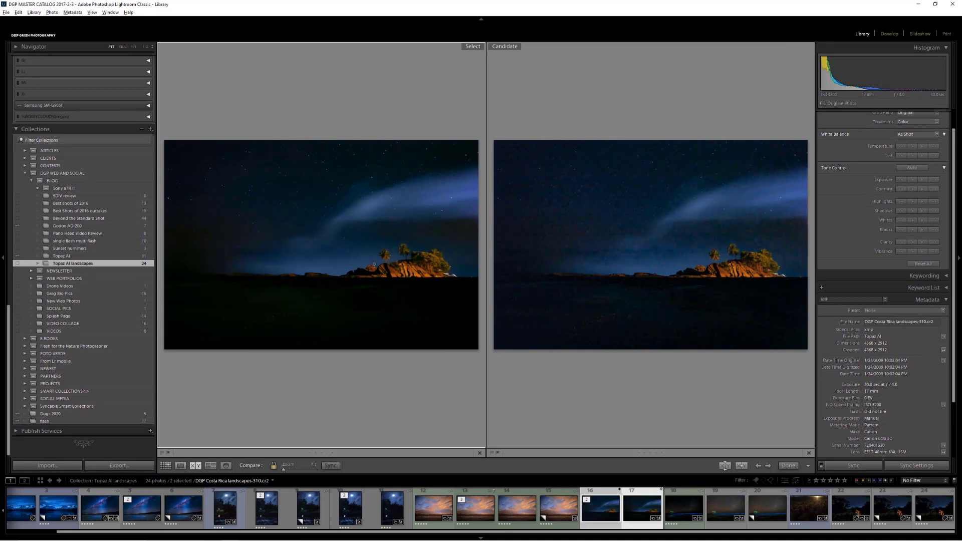
Compare the sky, stars, palms and rocks of both Costa Rica versions at 1:1, and return to Loupe view
left_click(370, 258)
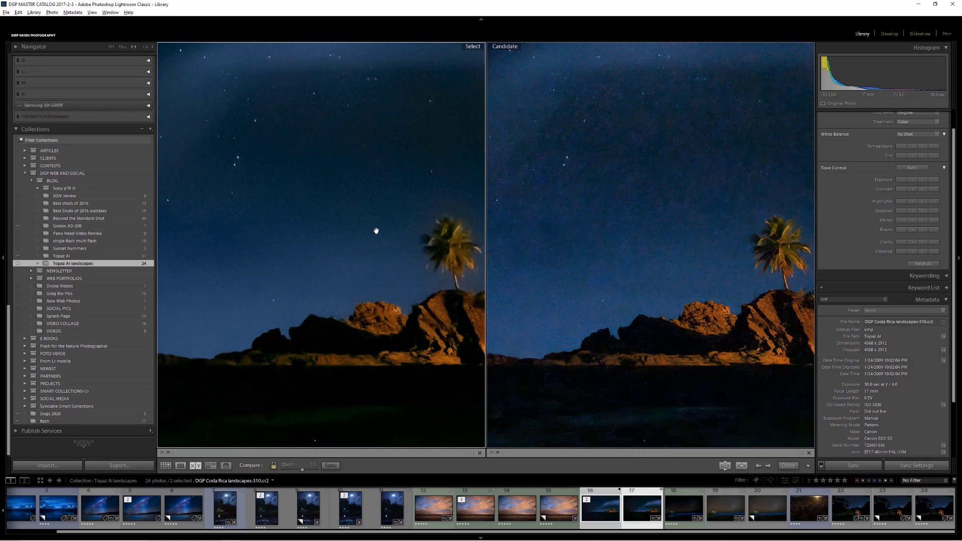
left_click_drag(377, 231, 364, 329)
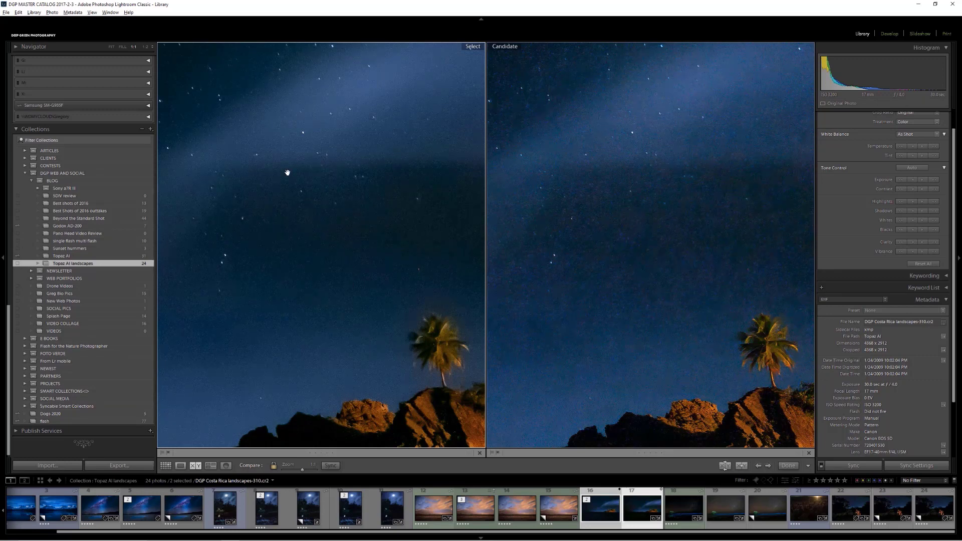
left_click_drag(287, 173, 371, 307)
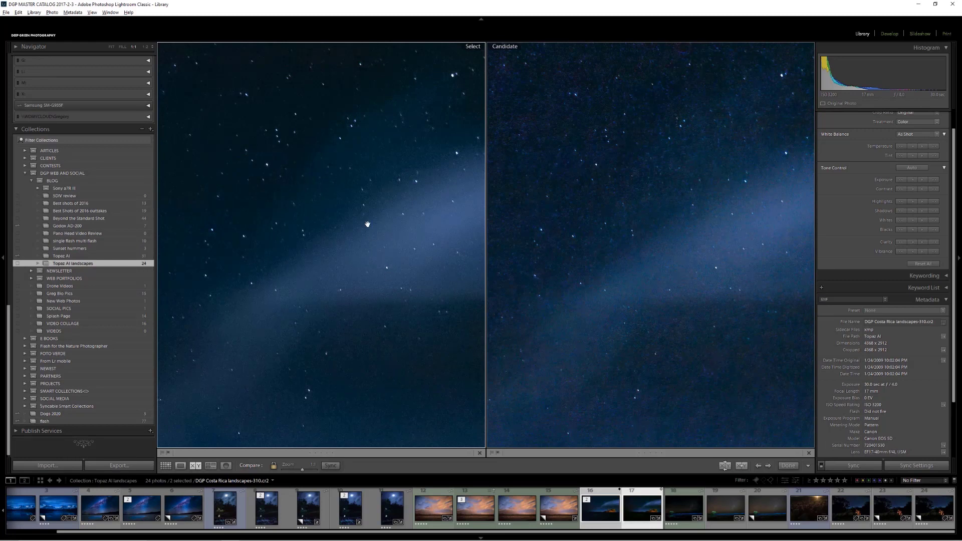
left_click_drag(399, 277, 365, 148)
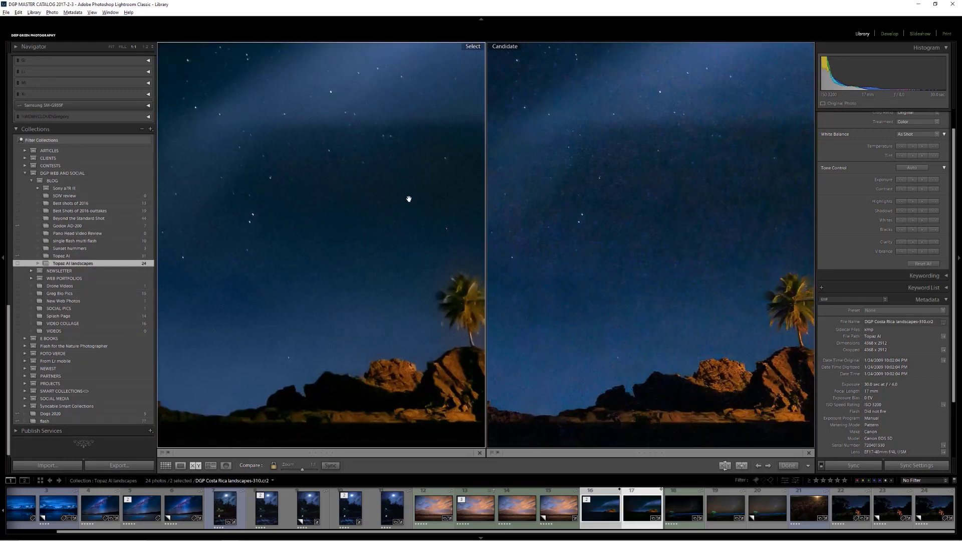
left_click_drag(408, 197, 307, 193)
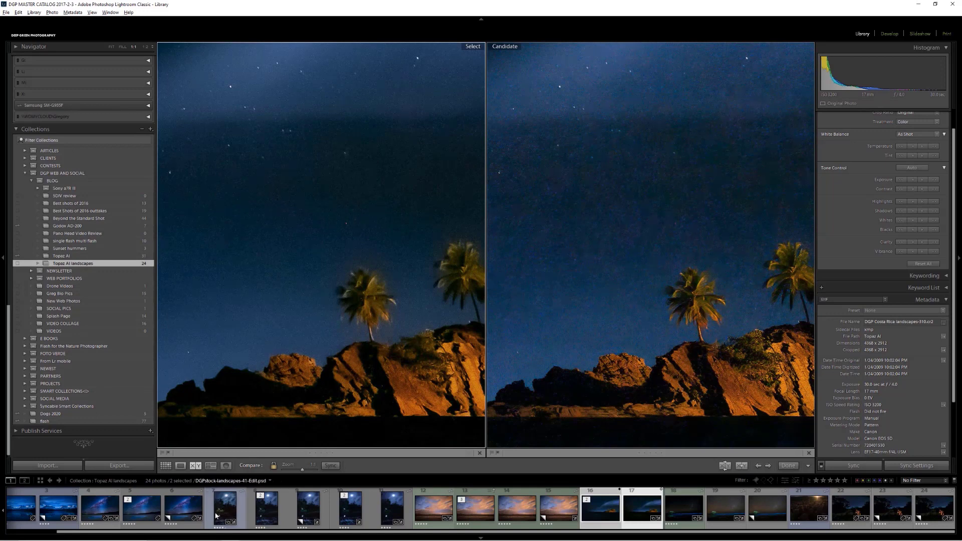
left_click(183, 469)
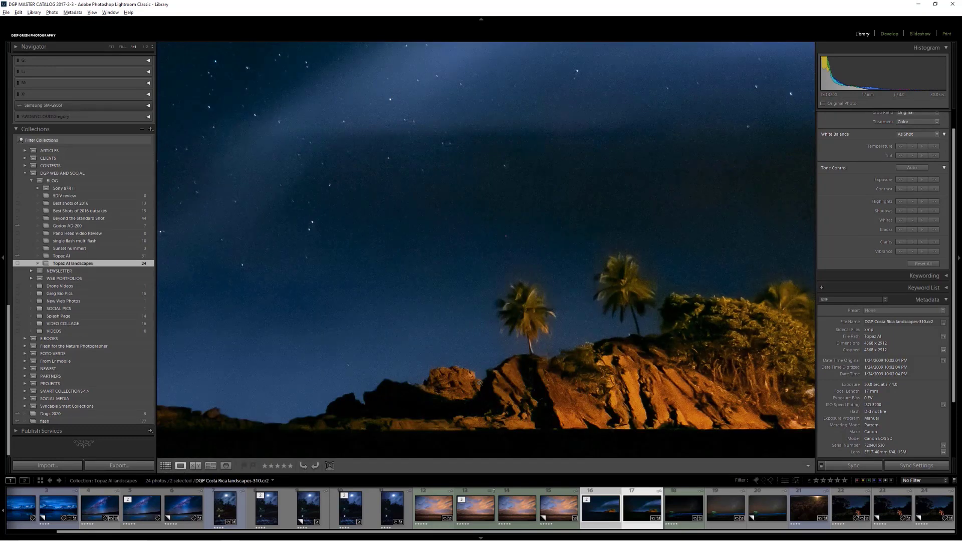
View the whole Costa Rica frame and DGPprints-Earth's edge.psd, then examine the noise in GBASCO_Wildscapes_LoneMangrove.cr2 at 1:1
left_click(556, 414)
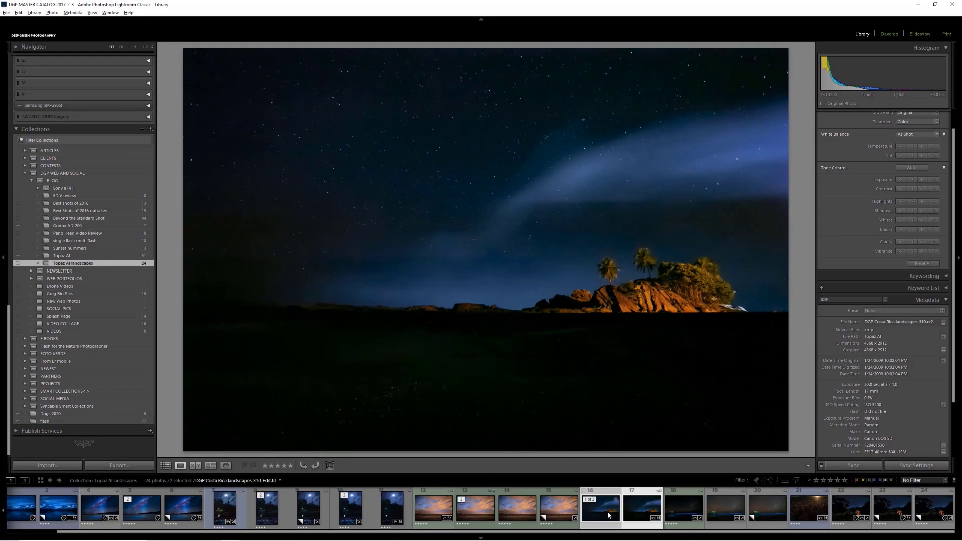
left_click(673, 510)
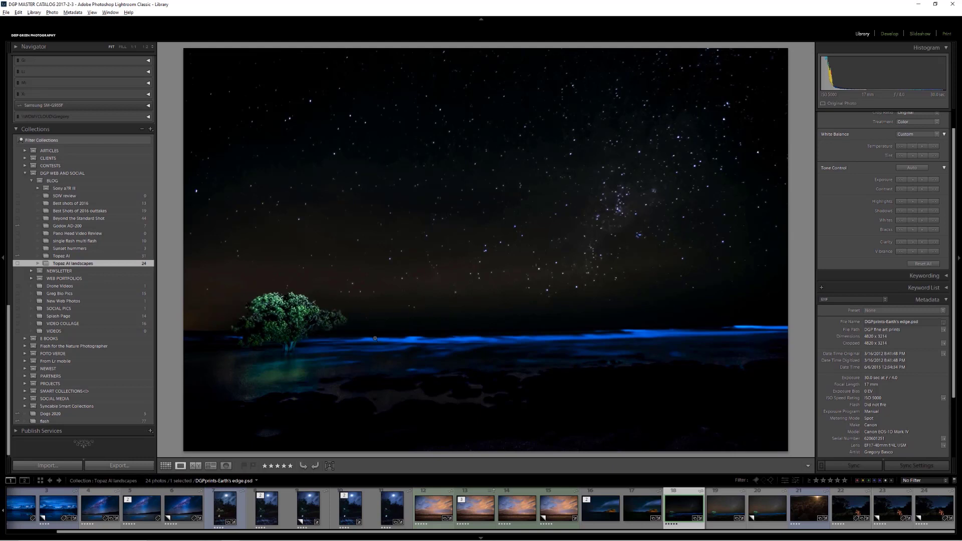
left_click(721, 508)
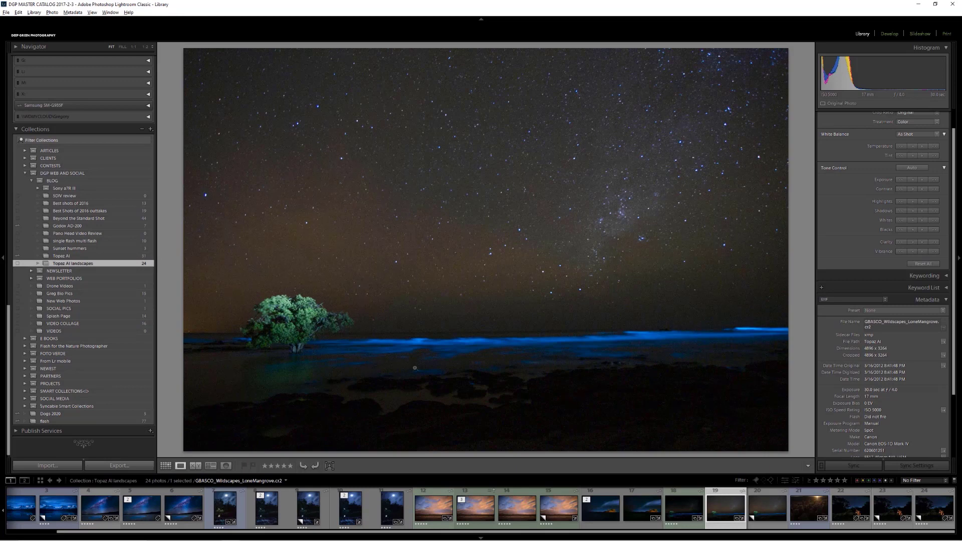
left_click(444, 355)
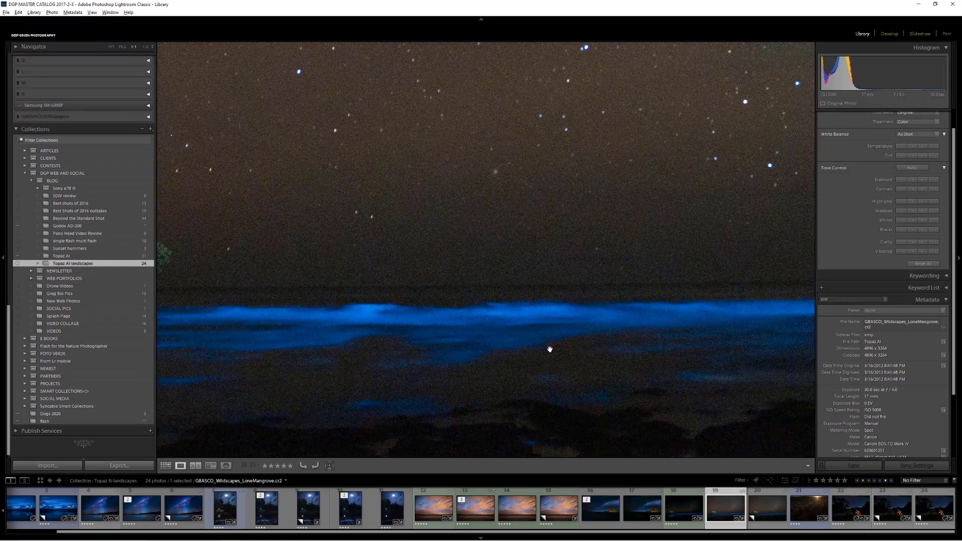
left_click_drag(550, 349, 418, 214)
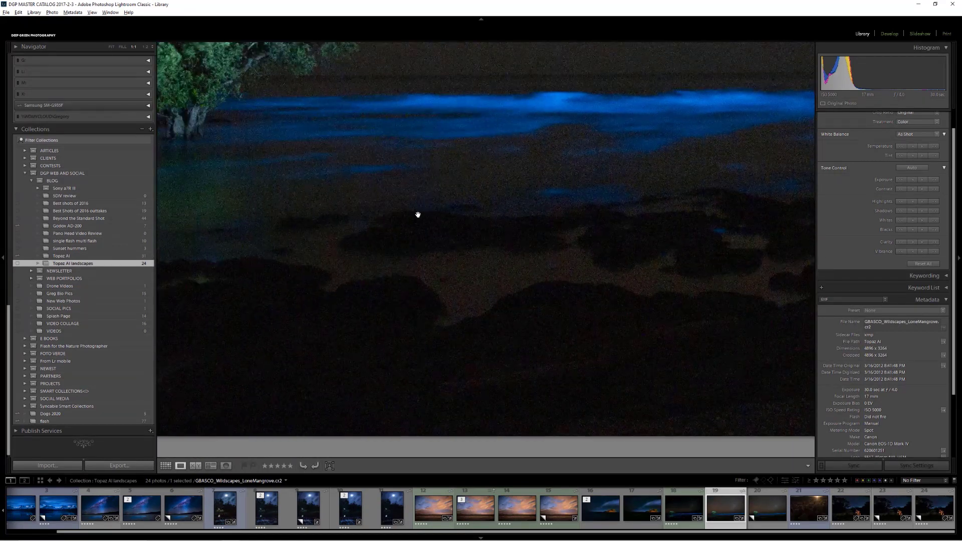
left_click(418, 214)
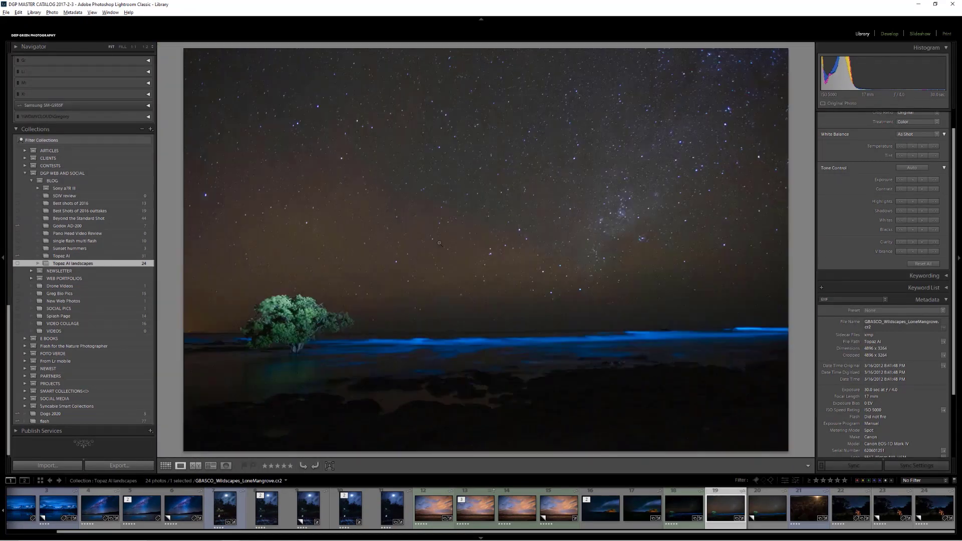
Raise the lone mangrove raw's Shadows to +23 and Exposure to +1.02 in Develop, and inspect the noise around the rocks and tree
left_click(890, 34)
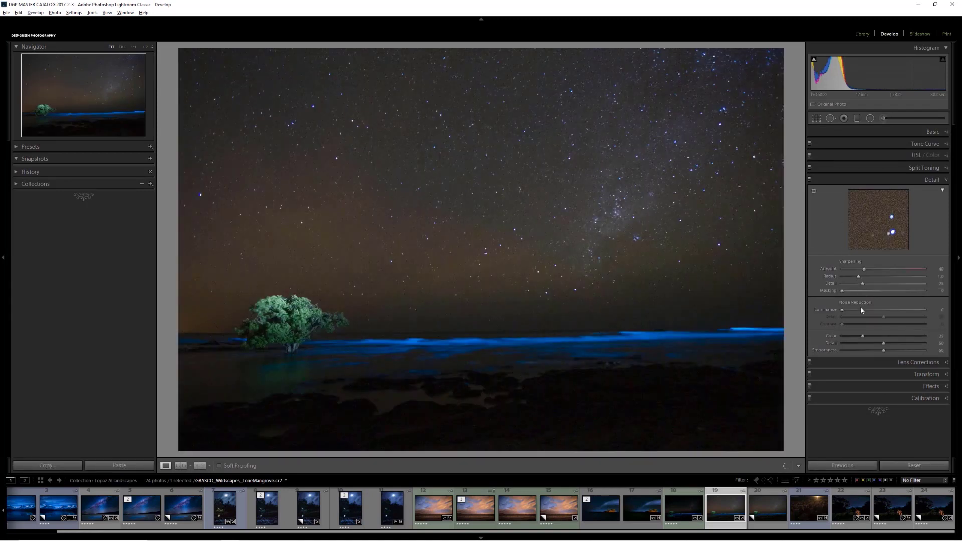
left_click(930, 133)
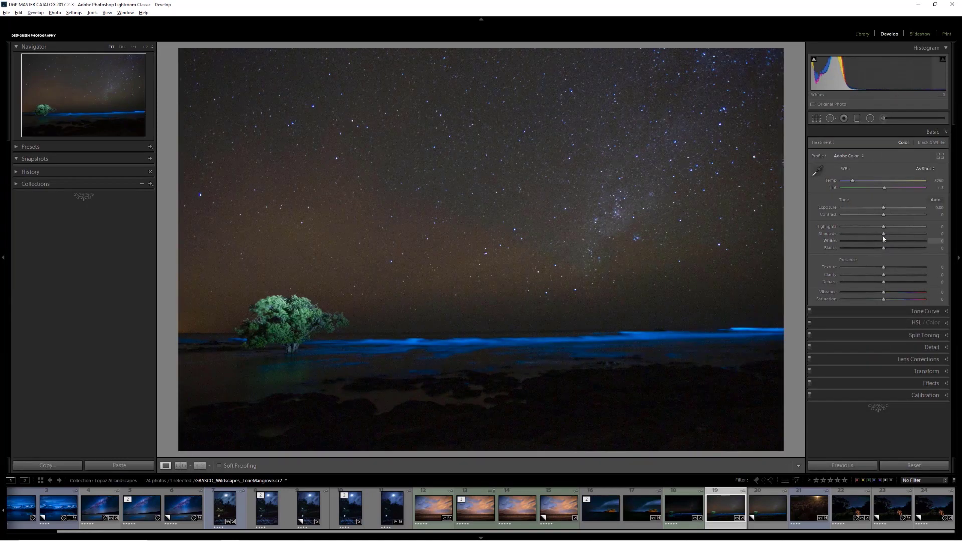
left_click_drag(884, 237, 892, 209)
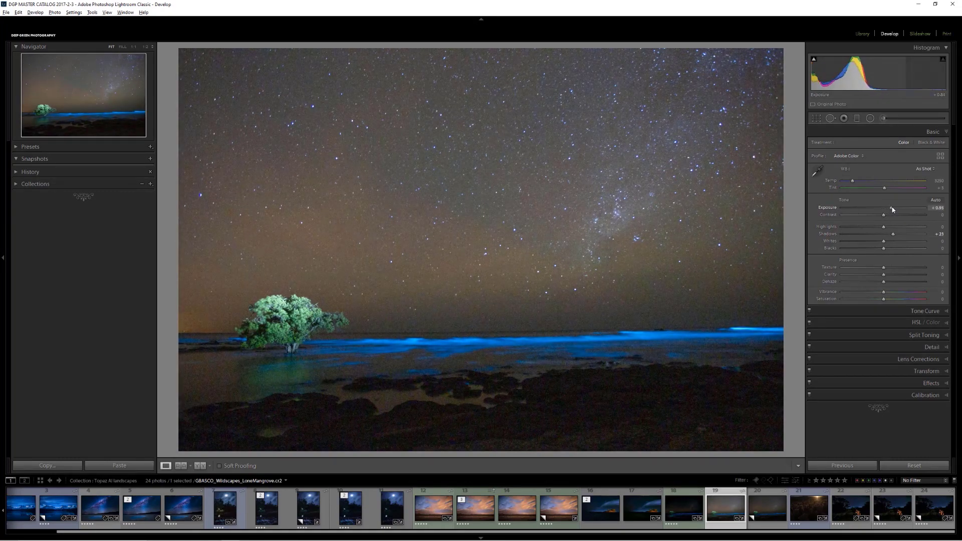
left_click(429, 419)
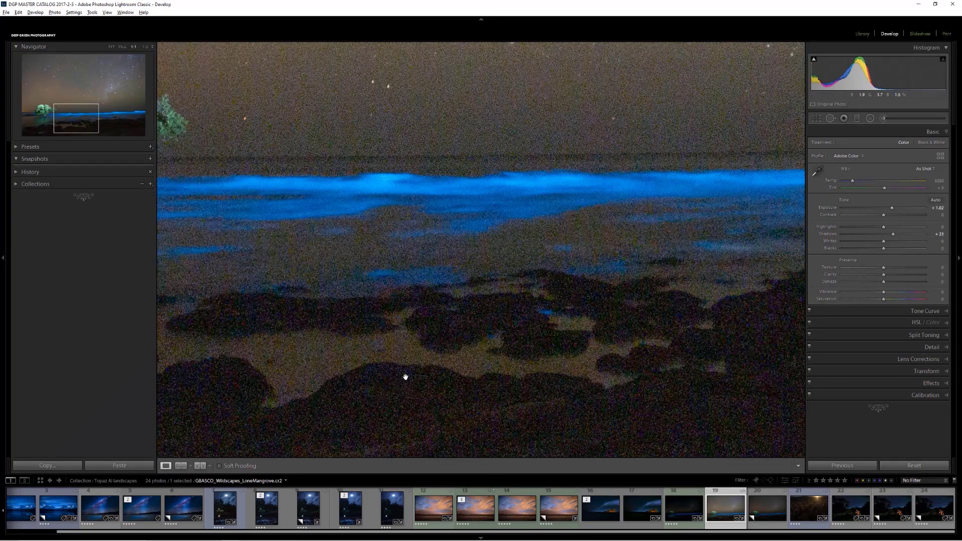
left_click_drag(404, 337, 628, 339)
left_click(340, 279)
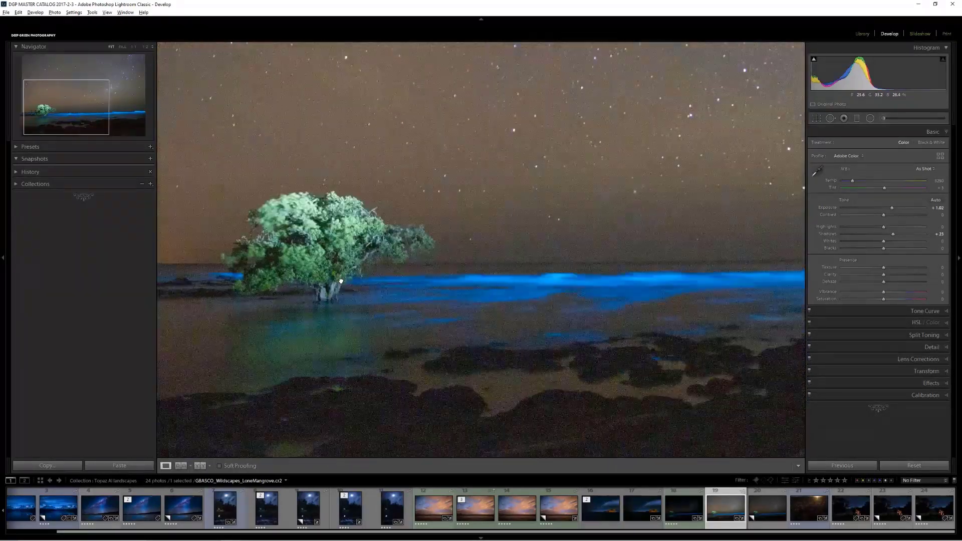
left_click(341, 281)
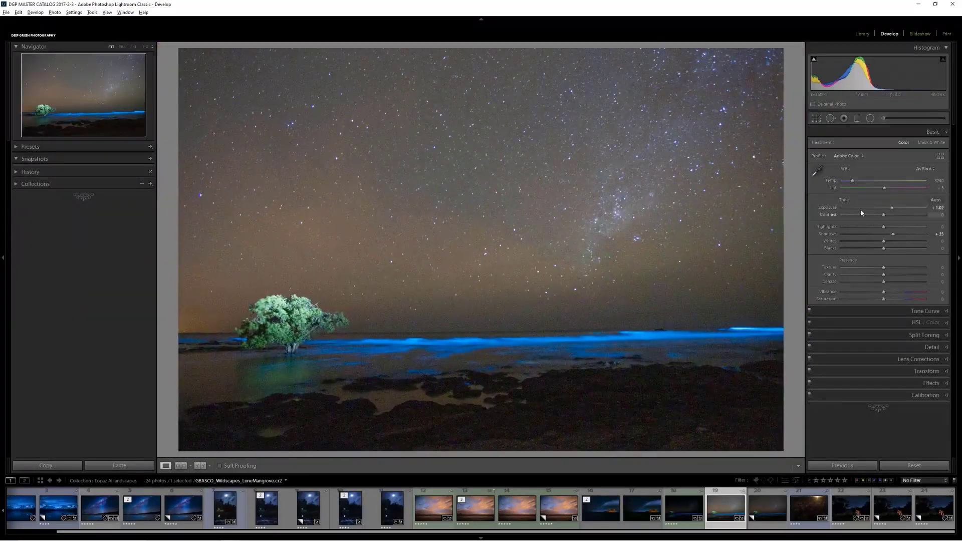
Reset the lone mangrove raw's Exposure and Shadows to their defaults
double_click(821, 211)
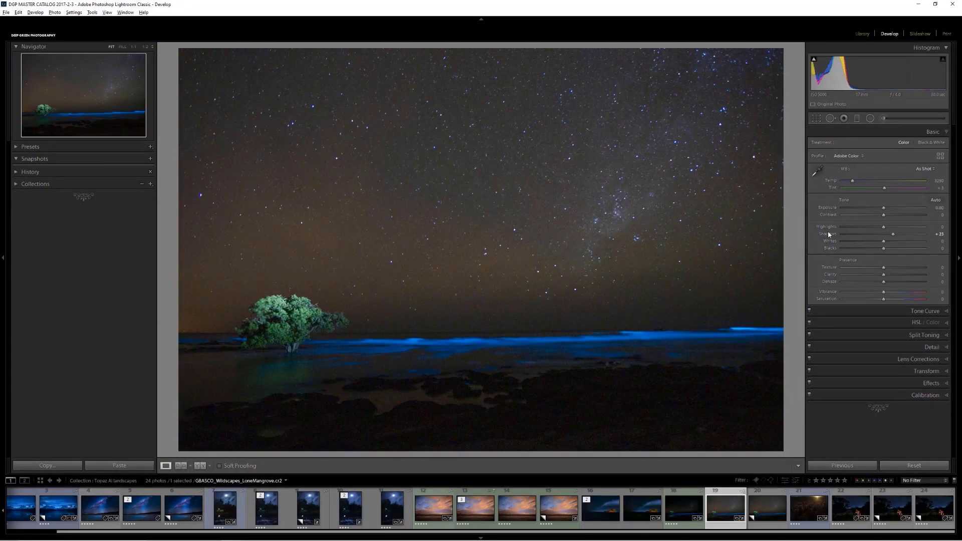
double_click(827, 234)
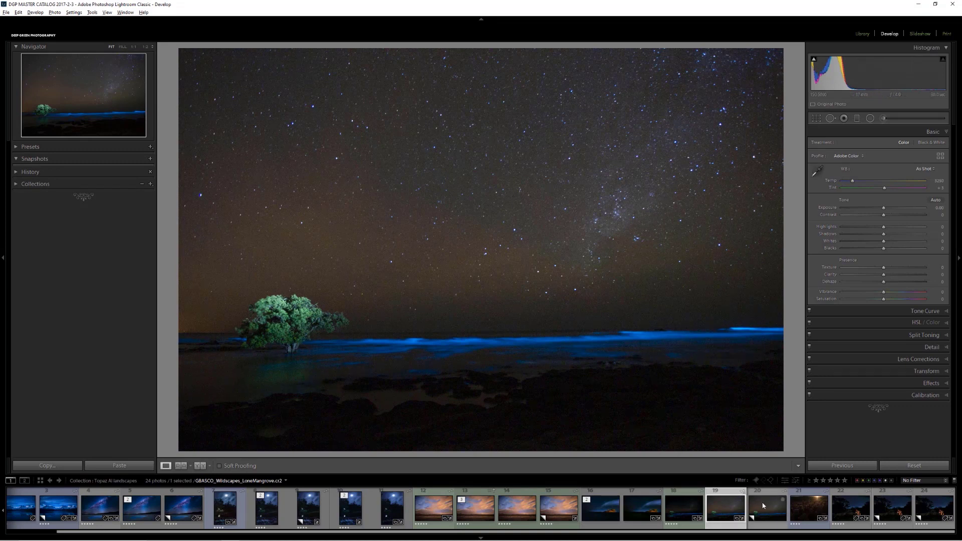
Set the Color noise reduction to 0 on the lone mangrove raw's Copy 2
left_click(771, 515)
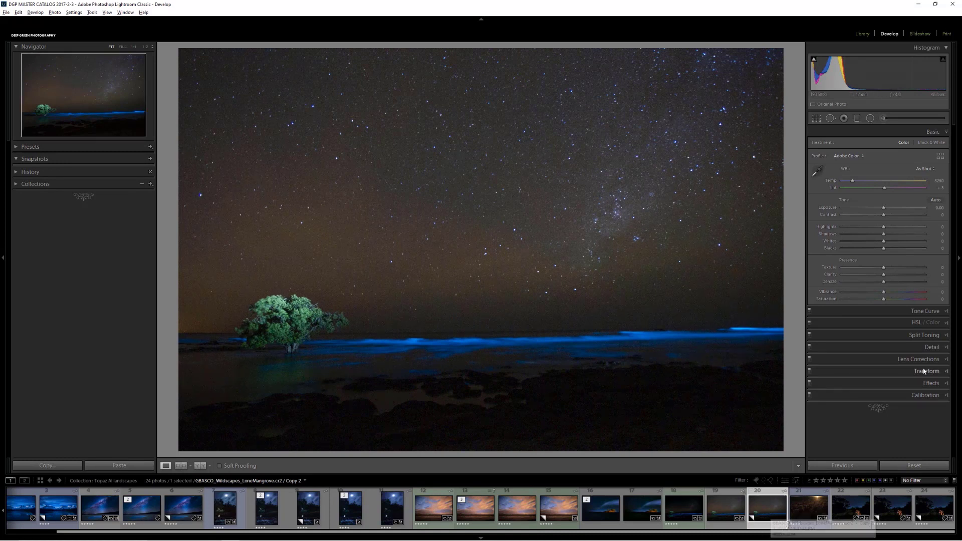
left_click(929, 348)
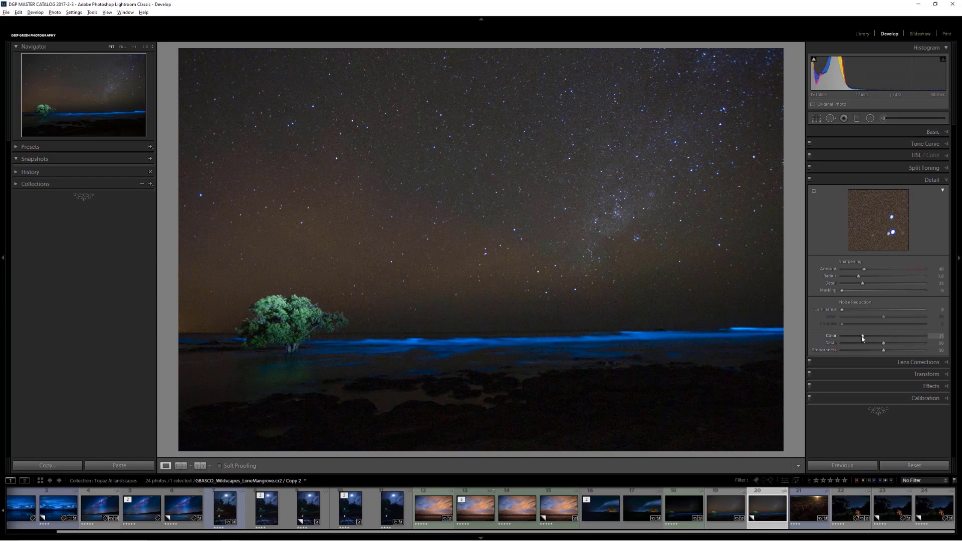
left_click_drag(861, 337, 789, 334)
Send the mangrove virtual copy to Topaz Denoise as a copy with Lightroom adjustments
right_click(773, 515)
mouse_move(823, 336)
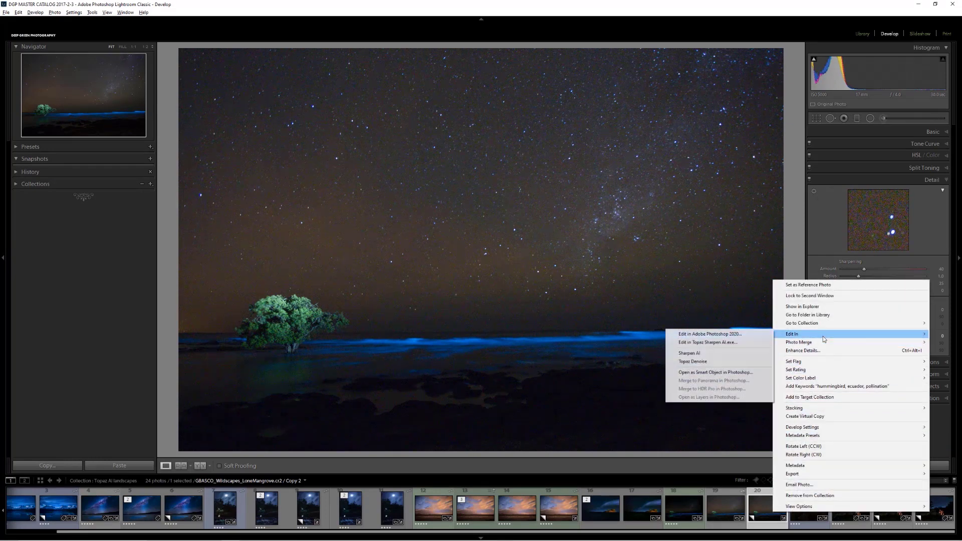
left_click(729, 362)
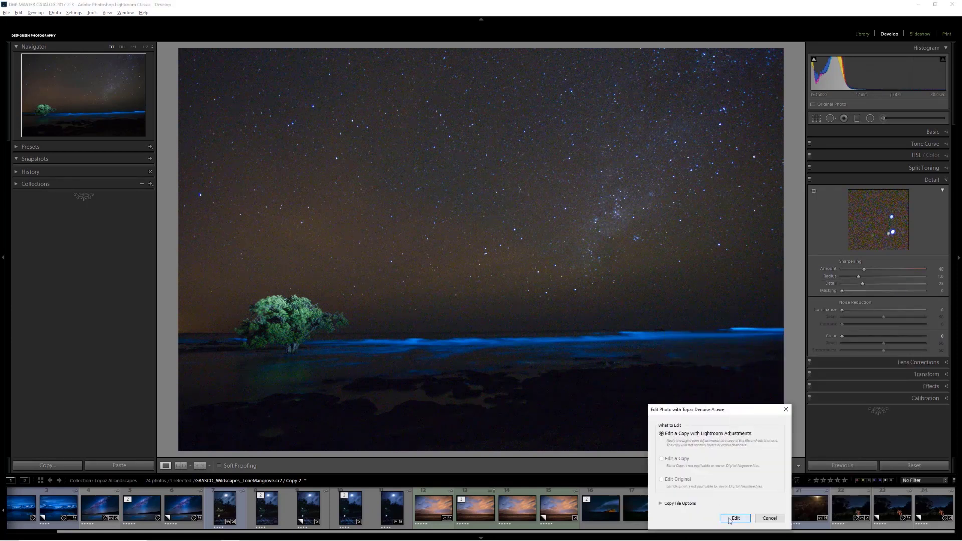
left_click(734, 518)
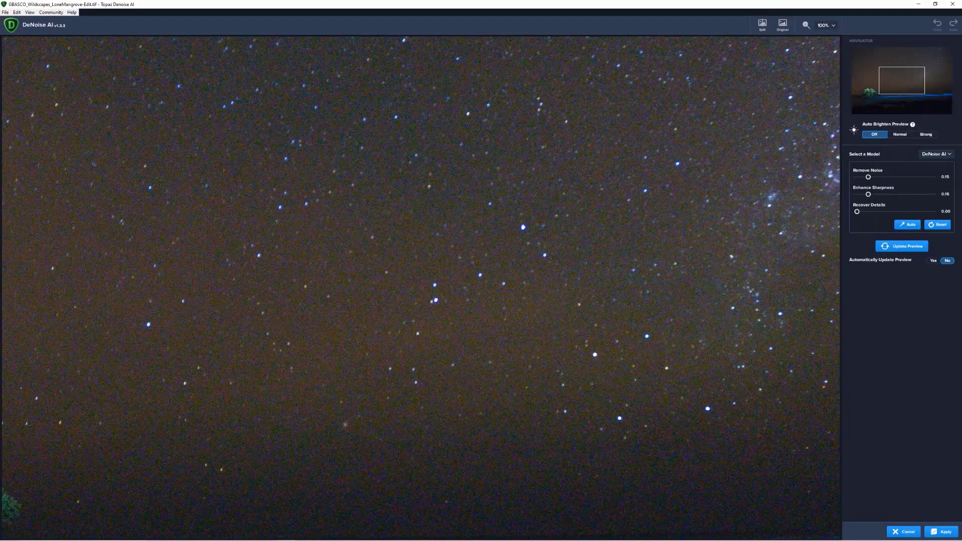
Switch the denoise model to AI Clear with Remove Noise on High, and update the preview
left_click(936, 154)
left_click(940, 168)
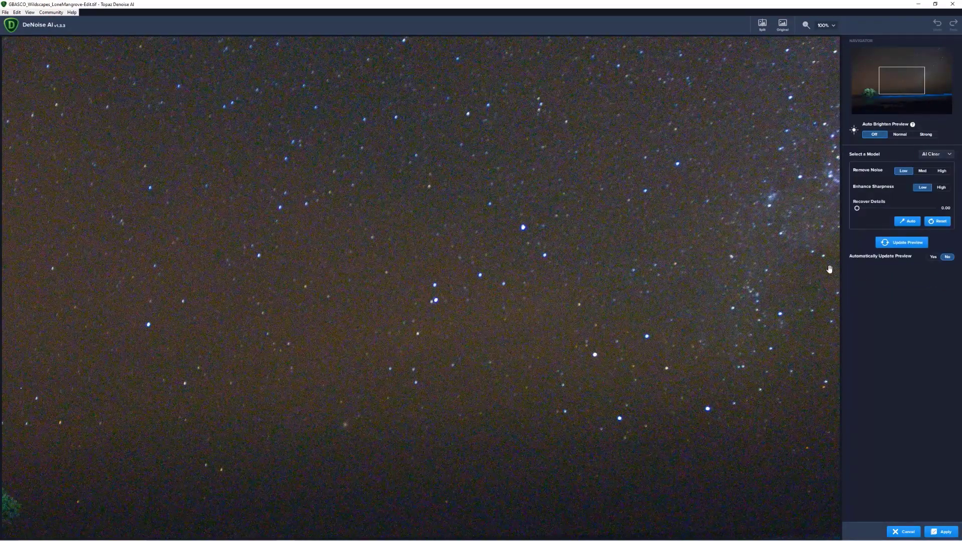
left_click(941, 172)
left_click(906, 249)
Preview the denoising on the mangrove tree and shoreline, and apply it to the image
left_click_drag(897, 85, 874, 99)
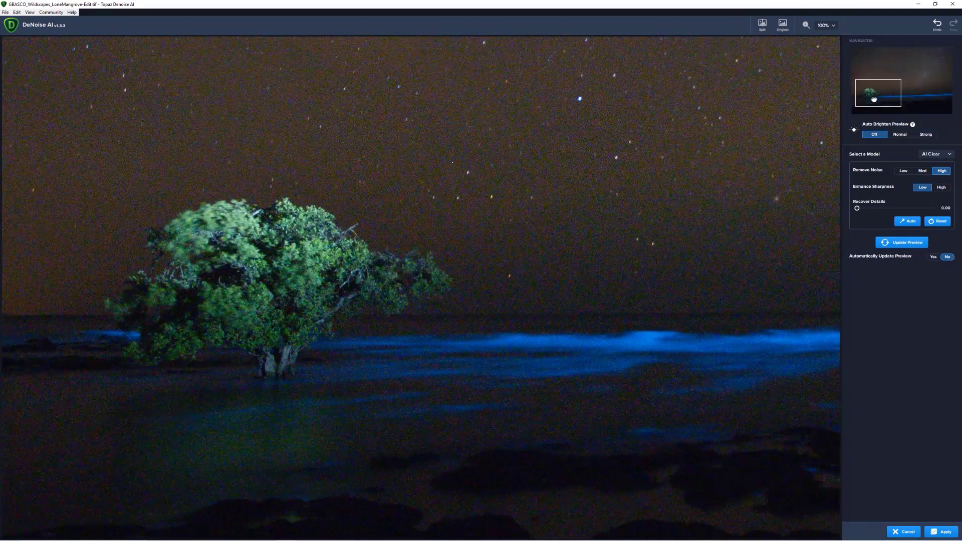
left_click(899, 244)
left_click(941, 533)
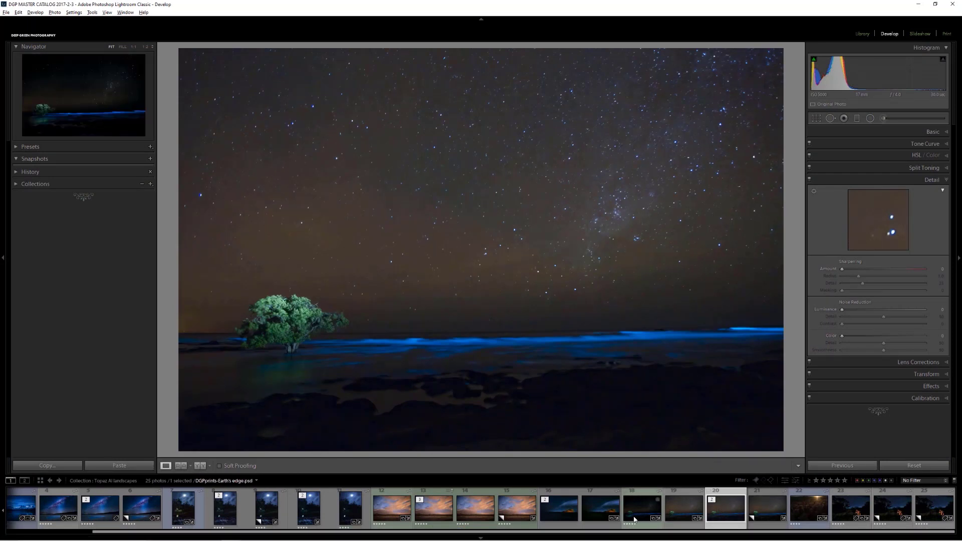
Put GBASCO_Wildscapes_LoneMangrove.cr2 and its denoised Edit.tif side by side in the Library's Compare view
left_click(684, 511)
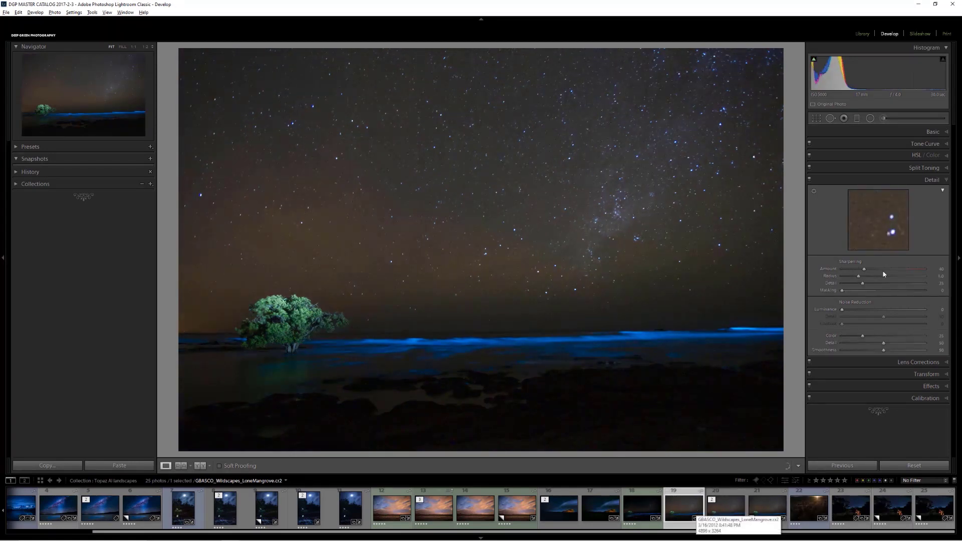
left_click(862, 34)
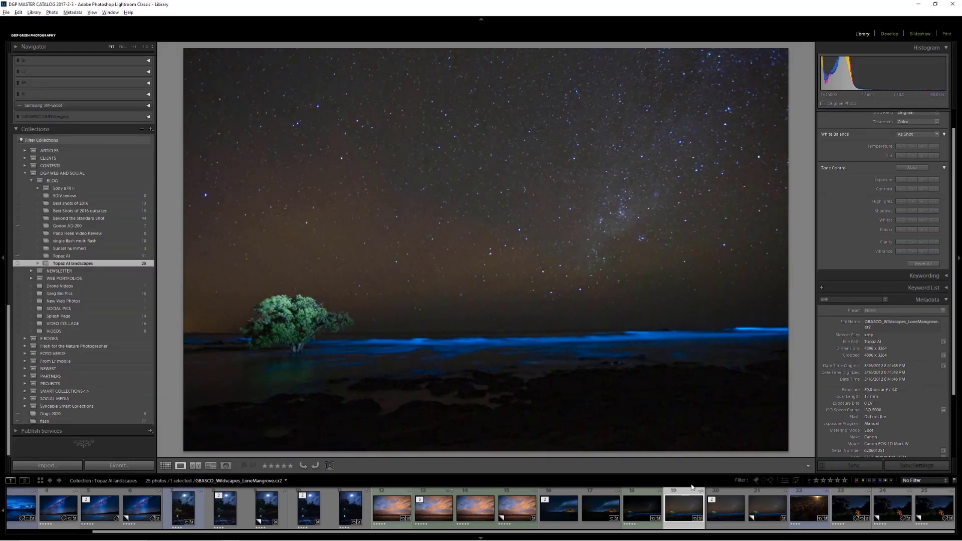
left_click(725, 508, "ctrl")
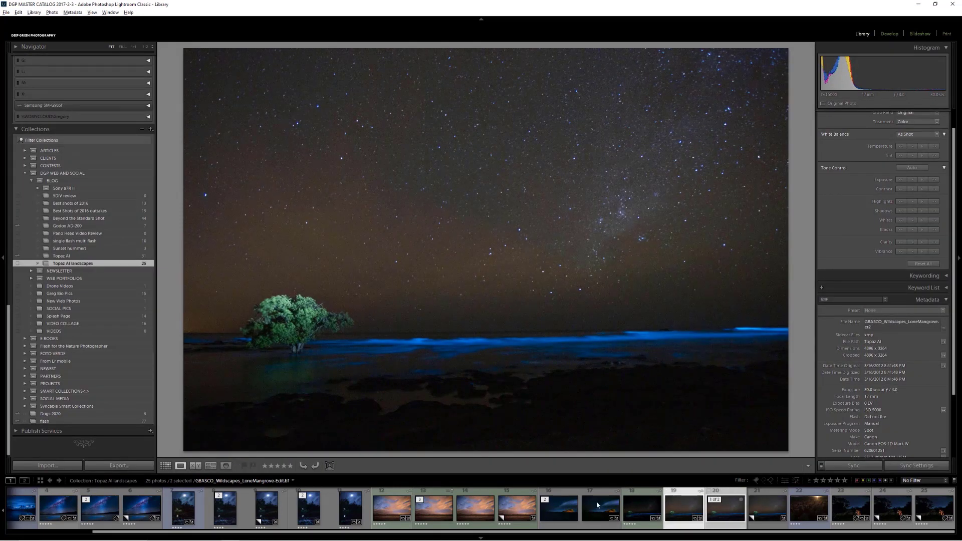
left_click(196, 466)
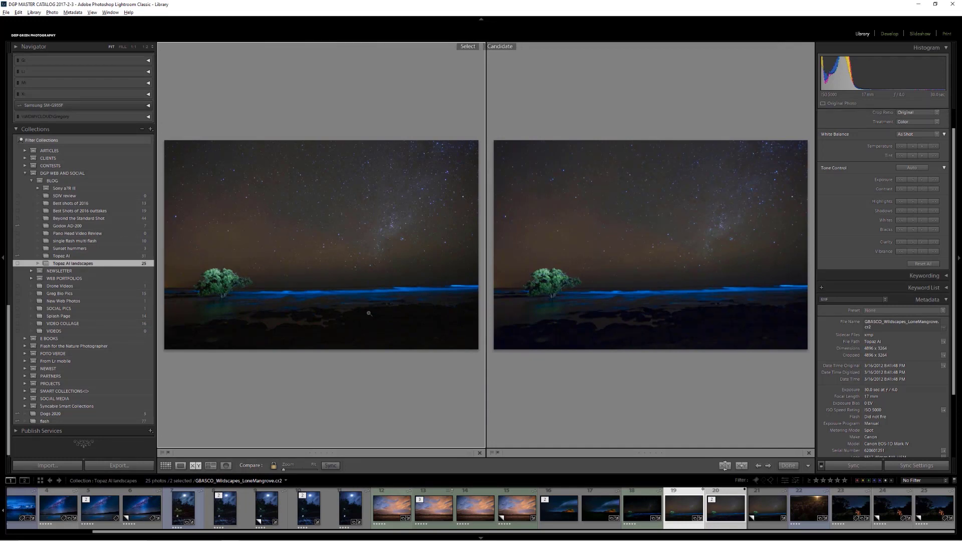
Compare the stars, blue surf, rocks and mangrove tree of both versions at 1:1 with the surrounding panels hidden
key("shift+Tab")
left_click(339, 352)
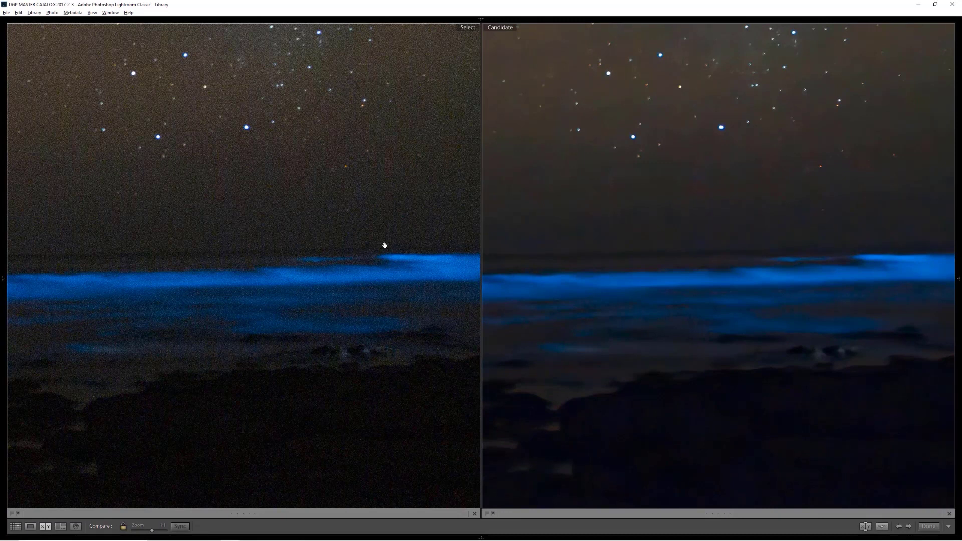
left_click_drag(292, 316, 550, 386)
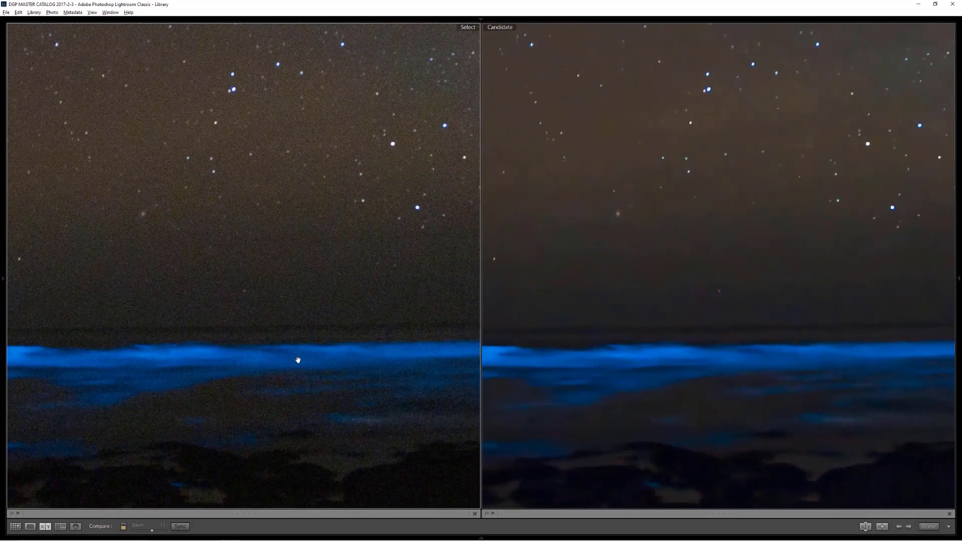
left_click_drag(242, 367, 439, 344)
left_click_drag(95, 355, 387, 408)
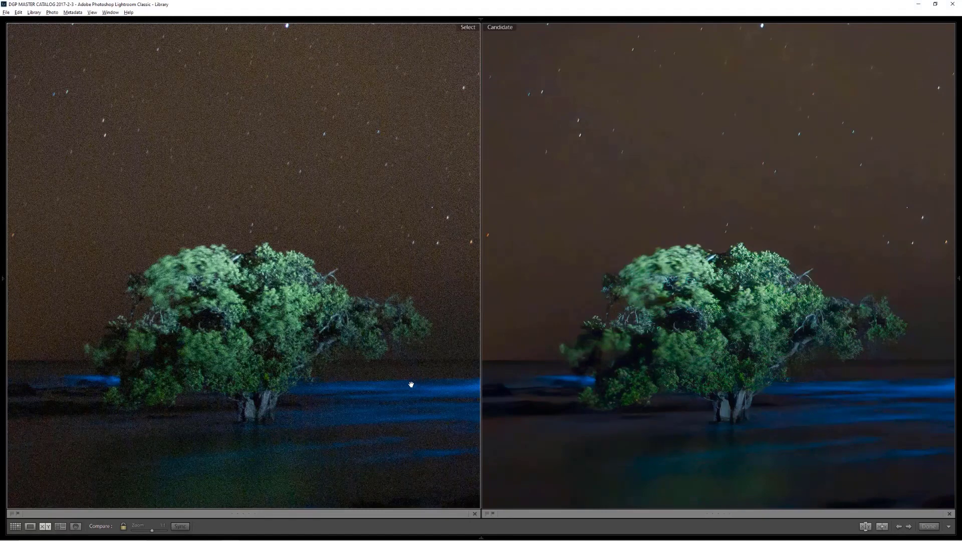
left_click(411, 384)
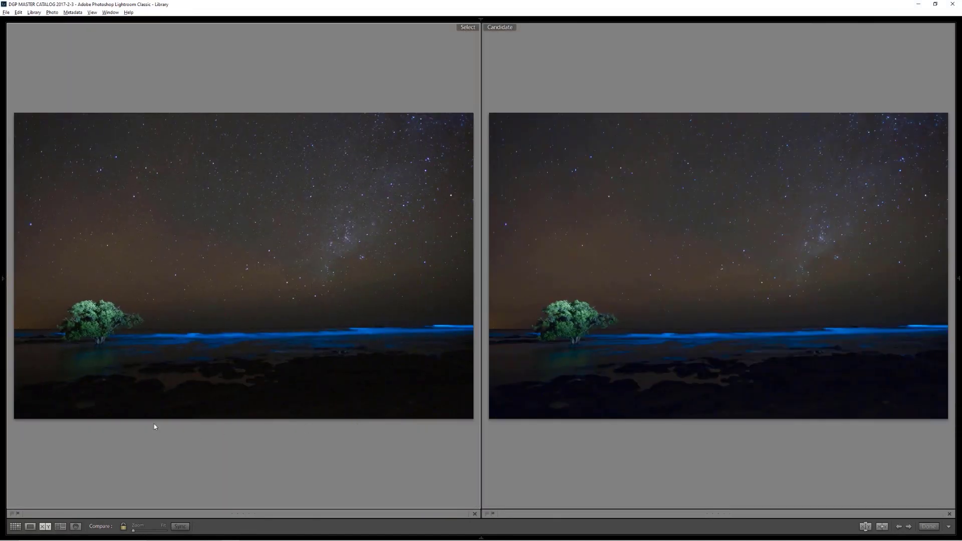
Restore the panels and Loupe view, and compare DGPprints-Earth's edge.psd with the Topaz-denoised LoneMangrove-Edit.tif
key("shift+Tab")
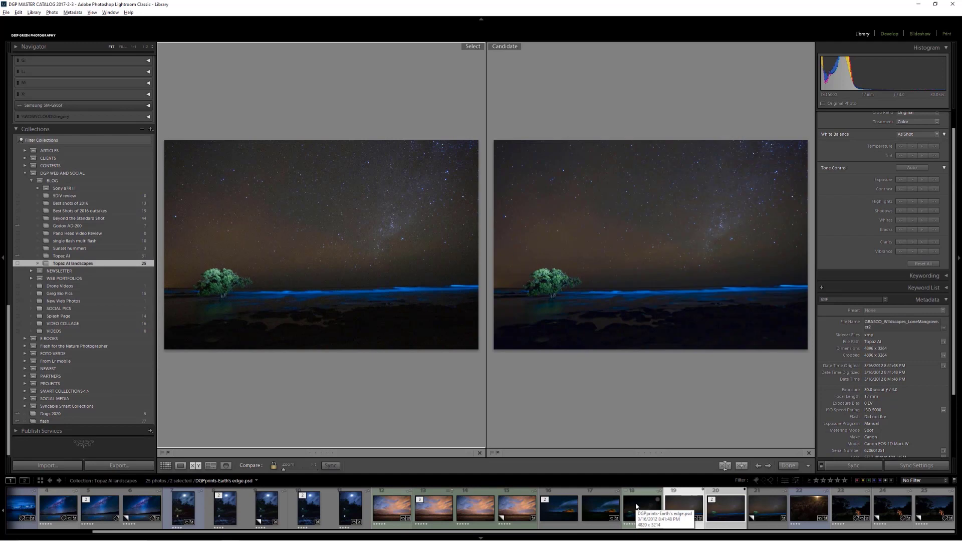
key("e")
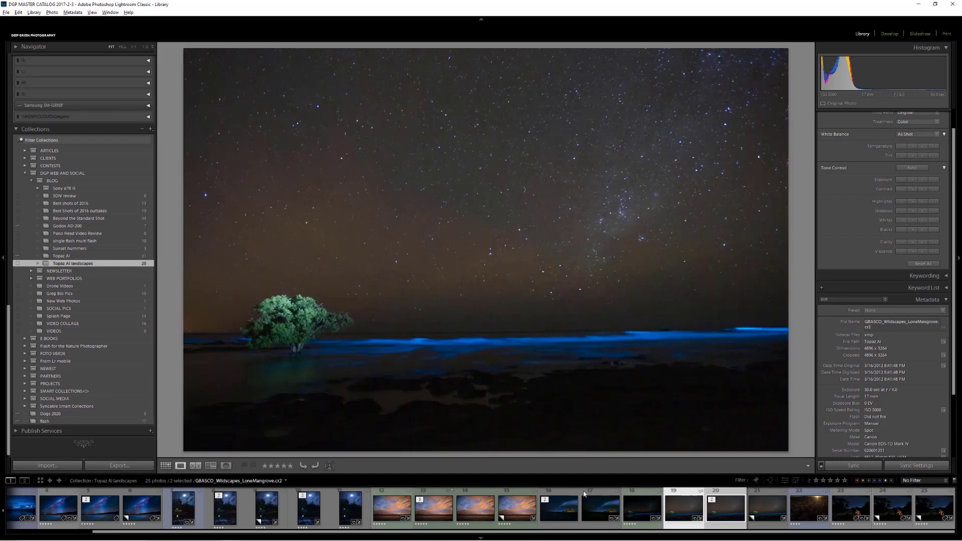
left_click(642, 516)
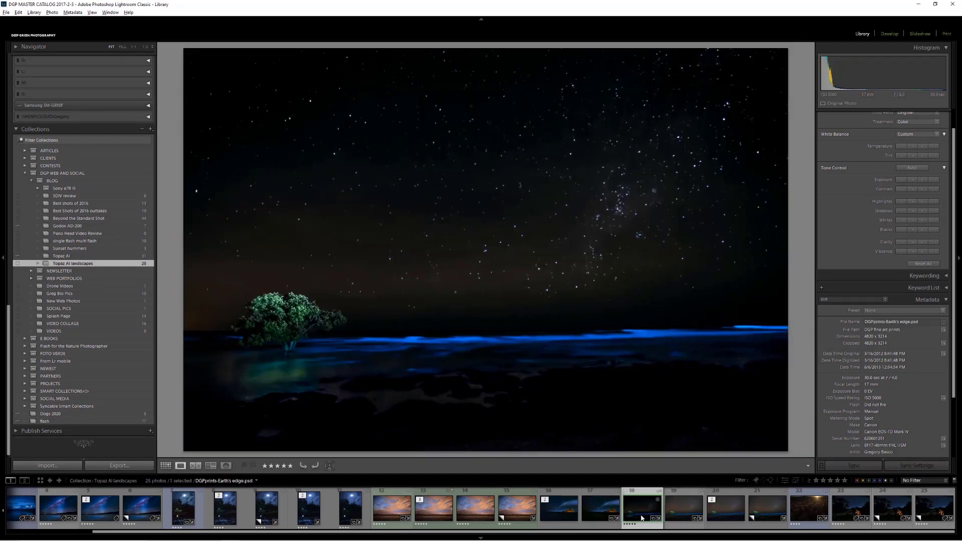
left_click(718, 517)
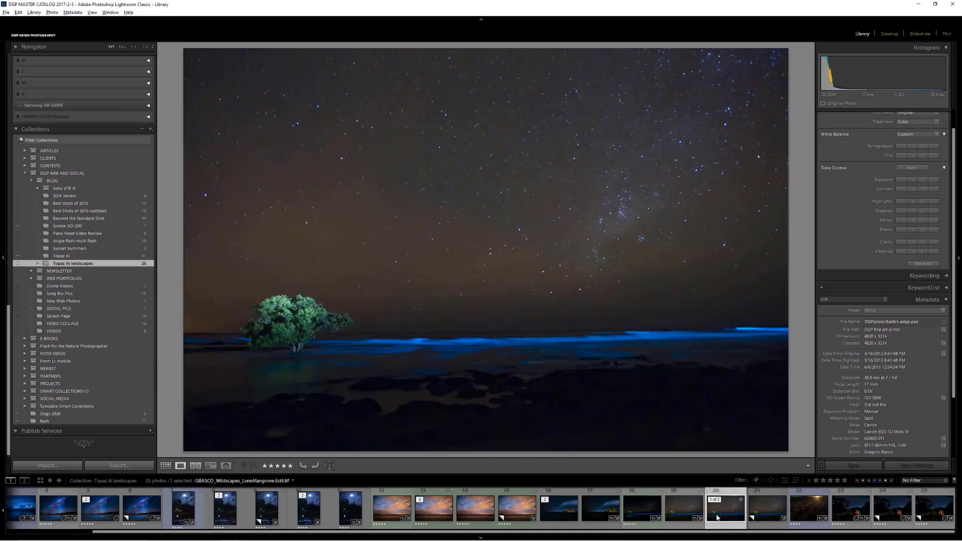
left_click(639, 507)
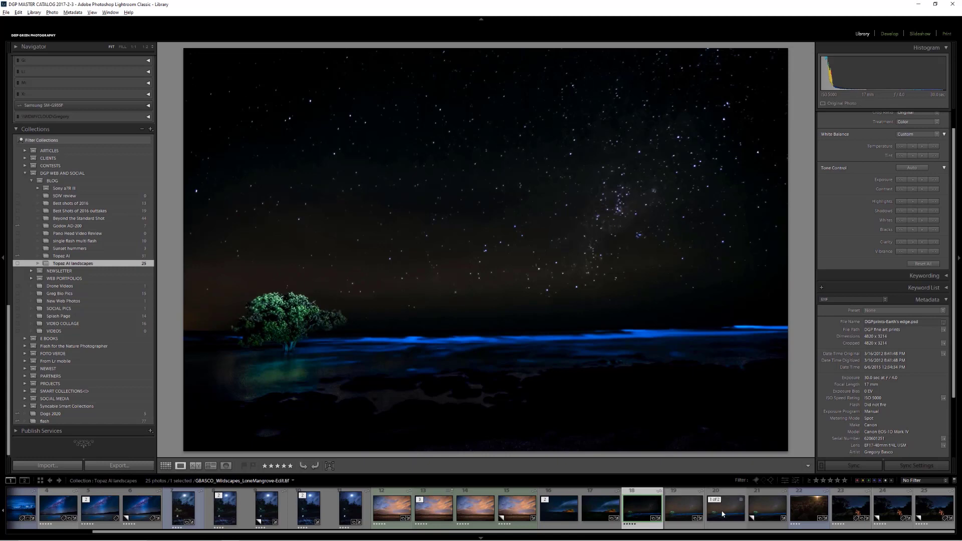
Open the denoised LoneMangrove-Edit.tif in Develop and lower its Shadows to about −23 and Blacks to −24
left_click(722, 513)
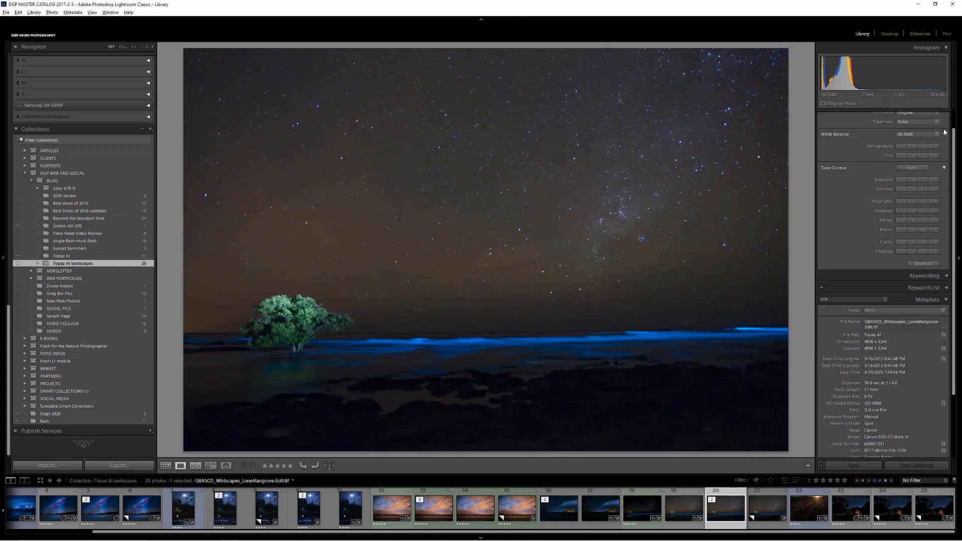
left_click(889, 34)
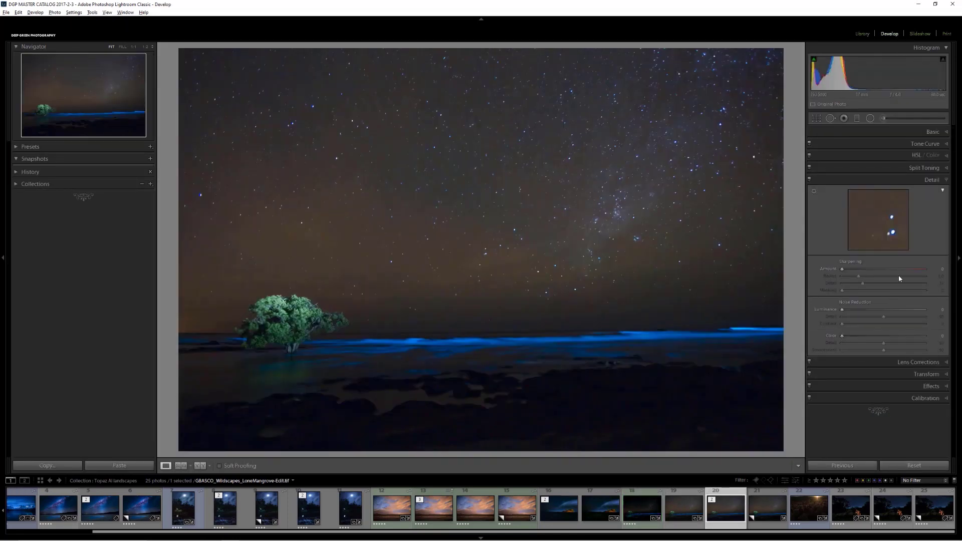
left_click(931, 132)
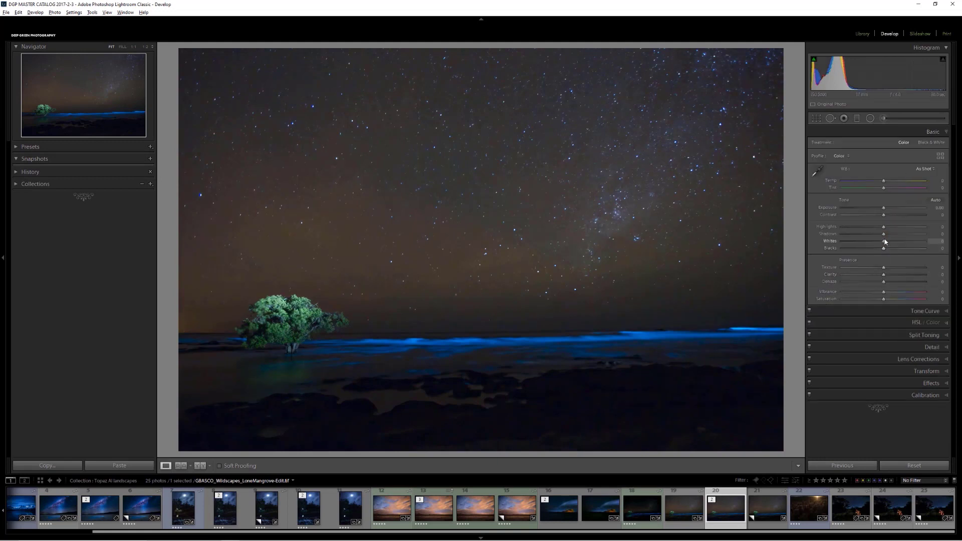
left_click_drag(883, 234, 872, 249)
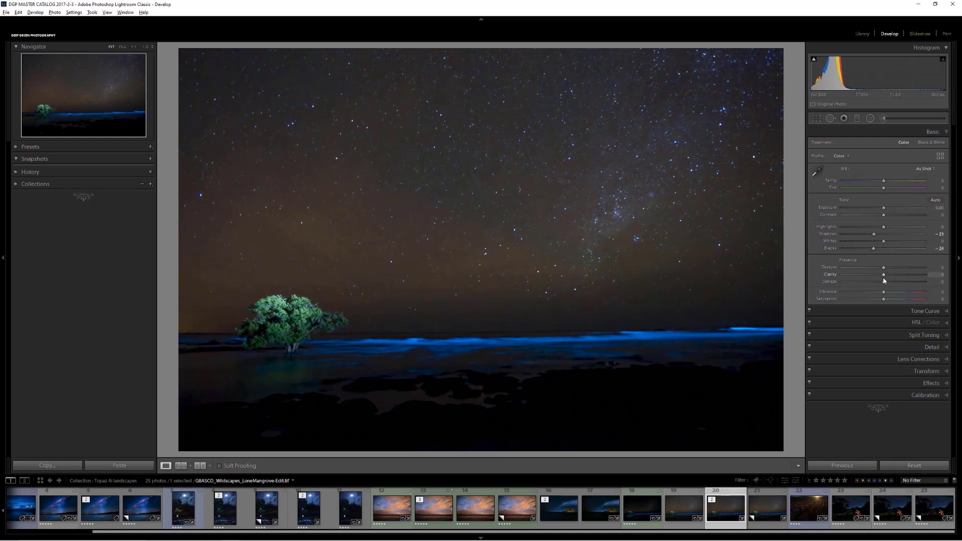
Shape the tone curve with Shadows at −15 and Highlights at +20
left_click(918, 311)
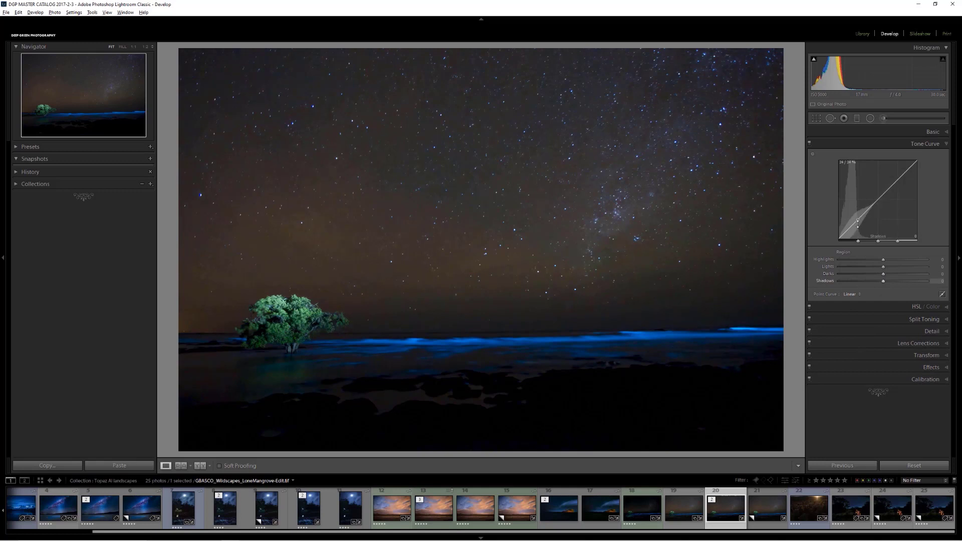
left_click_drag(857, 226, 857, 231)
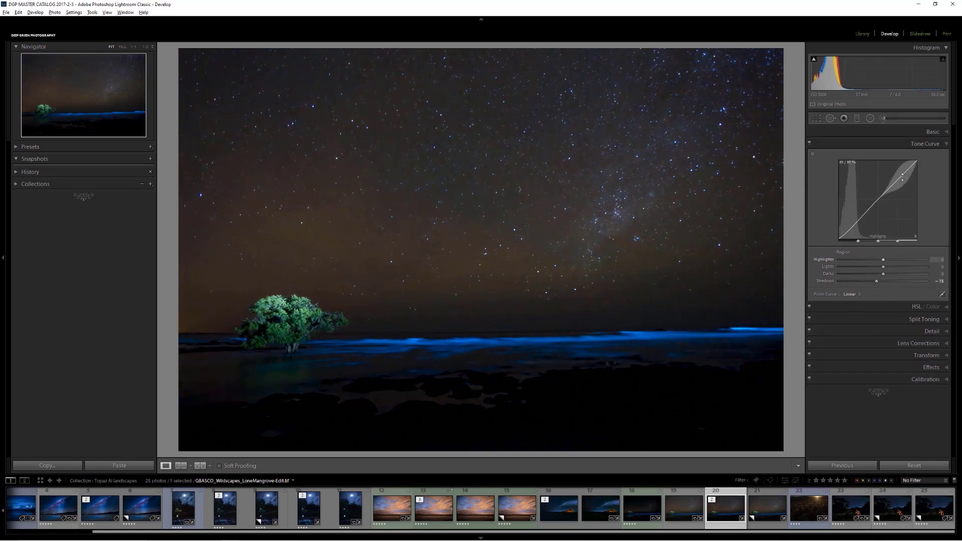
left_click_drag(902, 176, 903, 168)
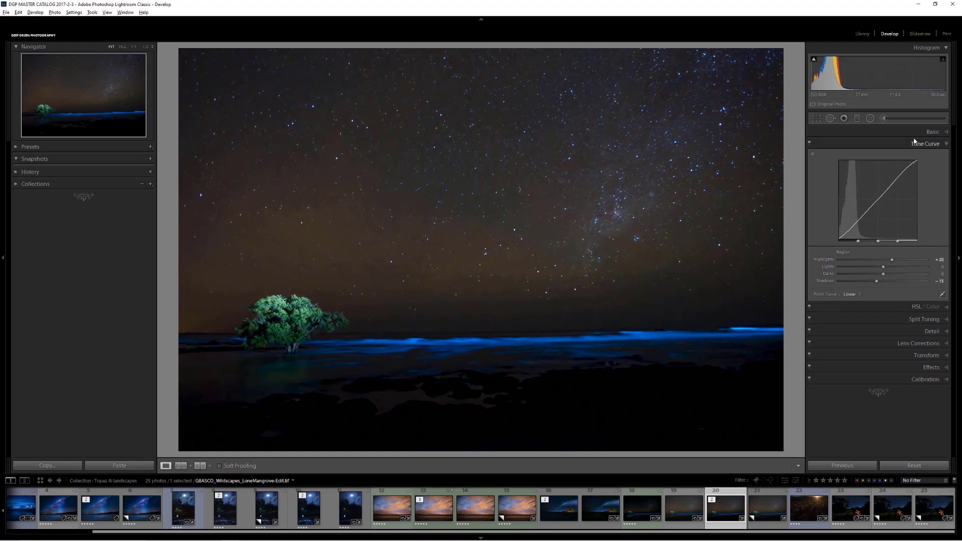
Draw a graduated filter over the sky ending at the horizon, with Exposure about −0.45 and Shadows −22
left_click(856, 119)
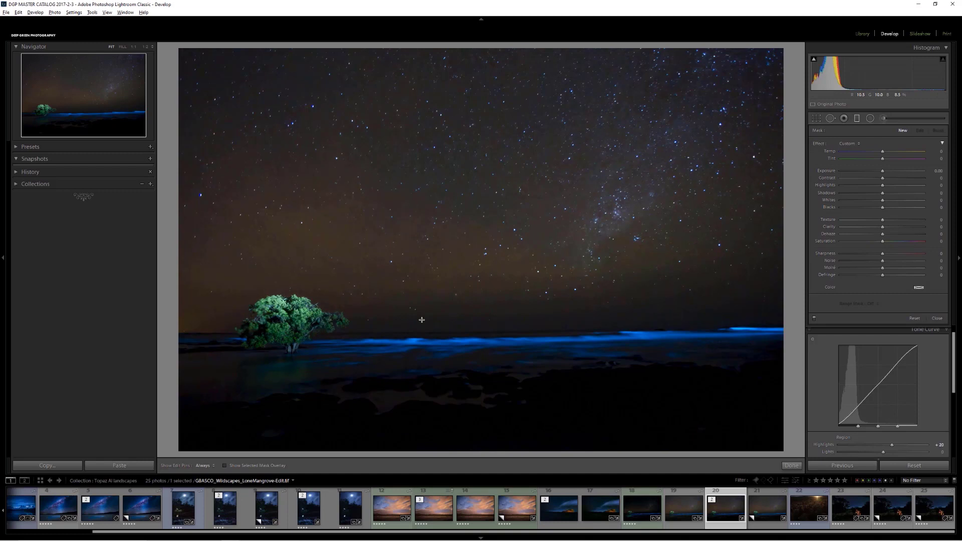
left_click_drag(421, 319, 422, 341)
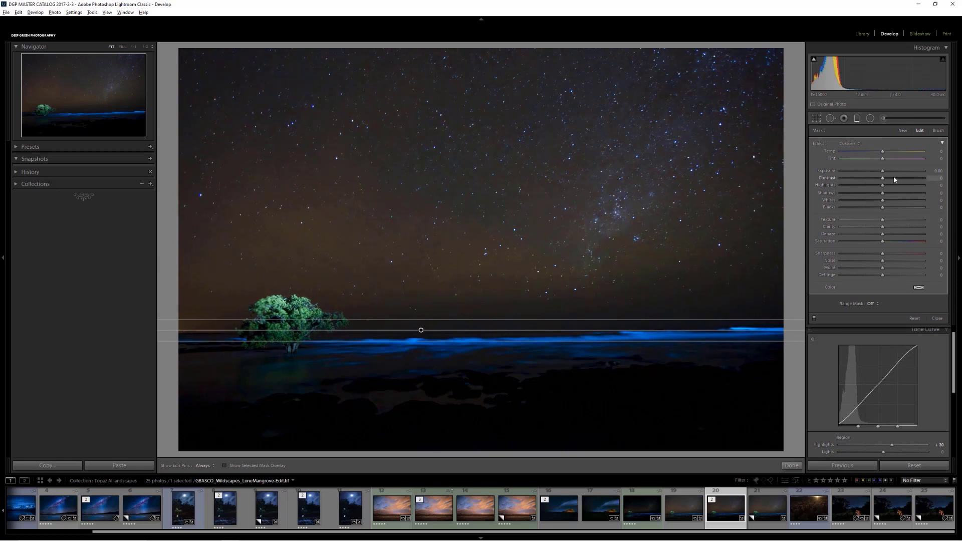
left_click_drag(883, 173, 875, 197)
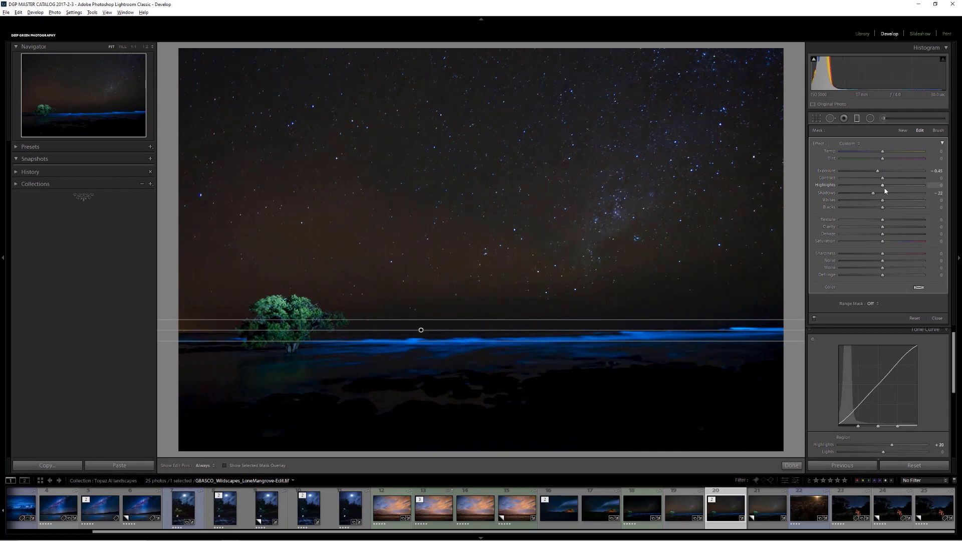
Set the sky gradient's Whites to 12, Clarity 10, Dehaze about 43, Shadows about −43, Blacks −13 and Saturation −25
left_click_drag(883, 205, 888, 202)
mouse_move(882, 236)
left_mouse_down()
mouse_move(911, 237)
mouse_move(891, 235)
mouse_move(900, 234)
left_mouse_up()
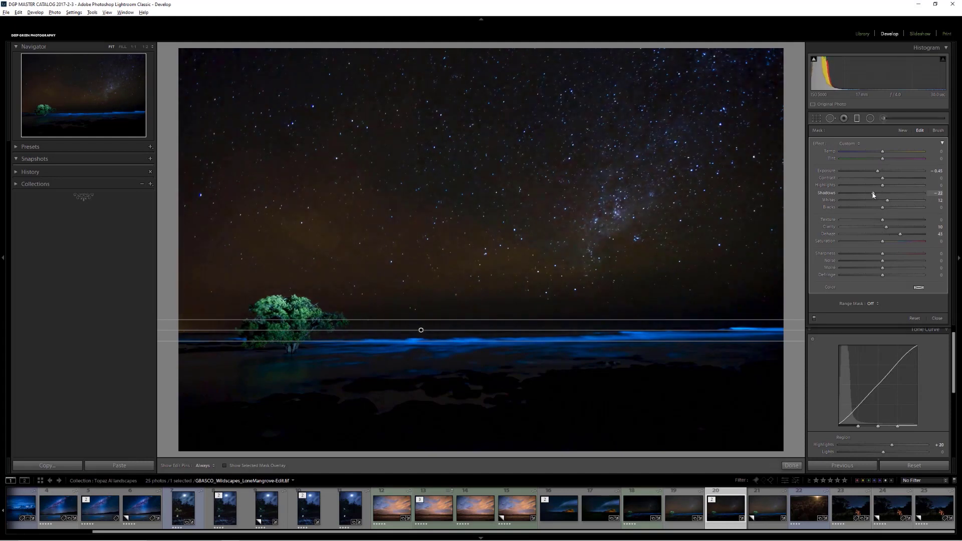
mouse_move(874, 195)
left_mouse_down()
mouse_move(864, 195)
mouse_move(875, 207)
left_mouse_up()
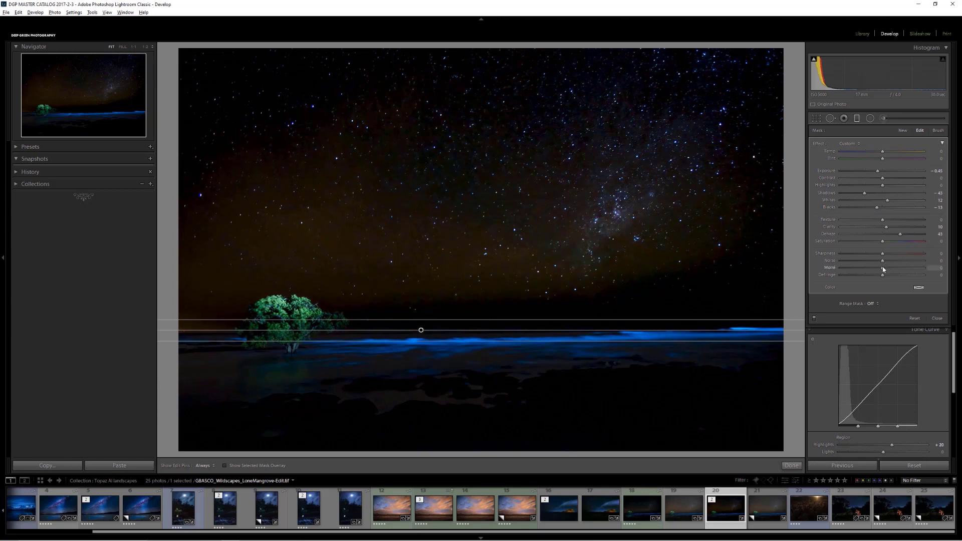
mouse_move(882, 241)
left_mouse_down()
mouse_move(861, 241)
mouse_move(871, 241)
left_mouse_up()
Check the sky with and without the gradient, and tighten the gradient's lower edge so it ends above the surf
left_click(813, 319)
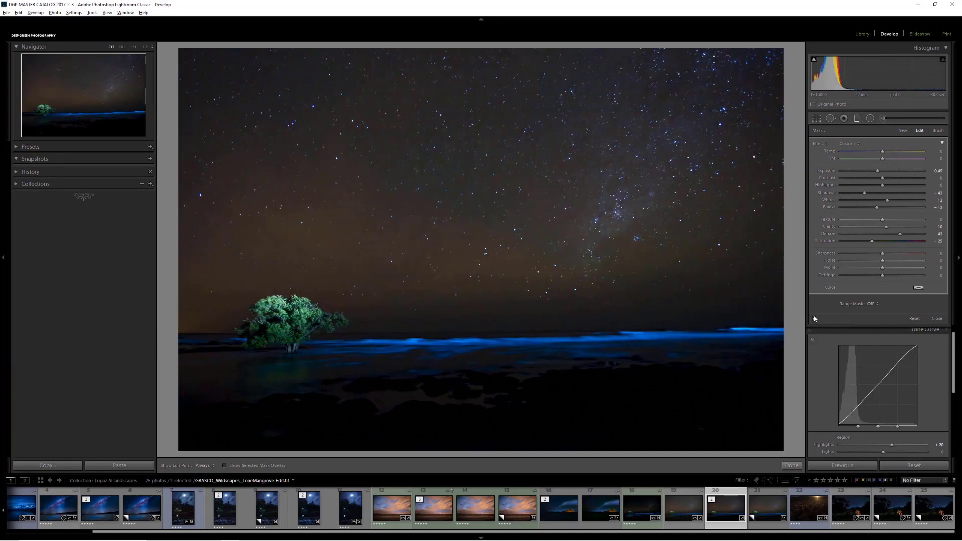
left_click(814, 319)
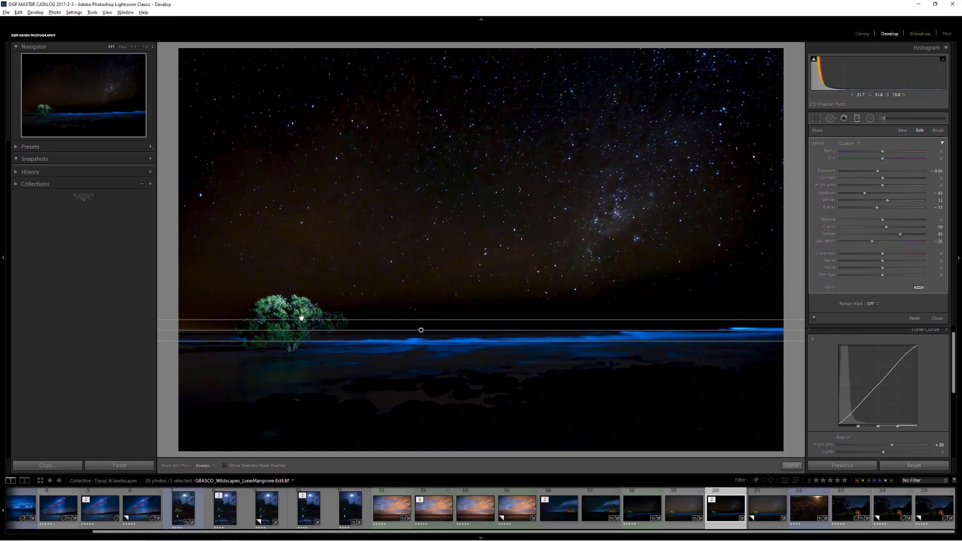
left_click_drag(423, 341, 423, 332)
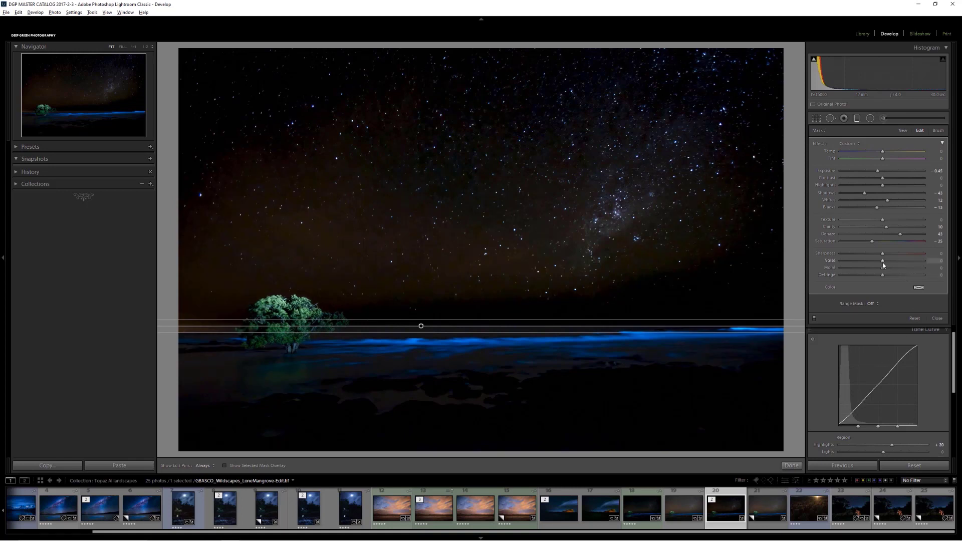
left_click(790, 468)
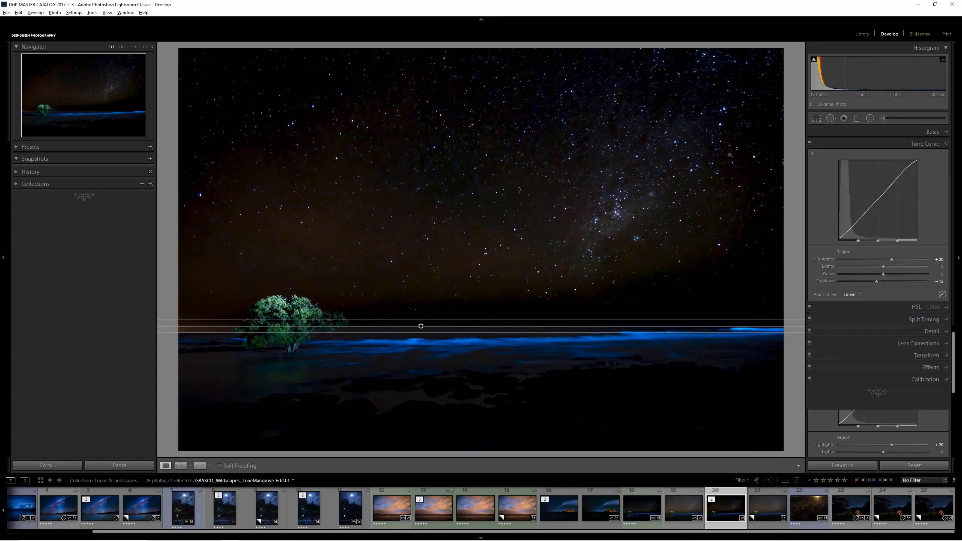
Brush a local adjustment with Temp −11 and Exposure about 0.45 along the blue surf from the mangrove to the photo's right edge
left_click(884, 118)
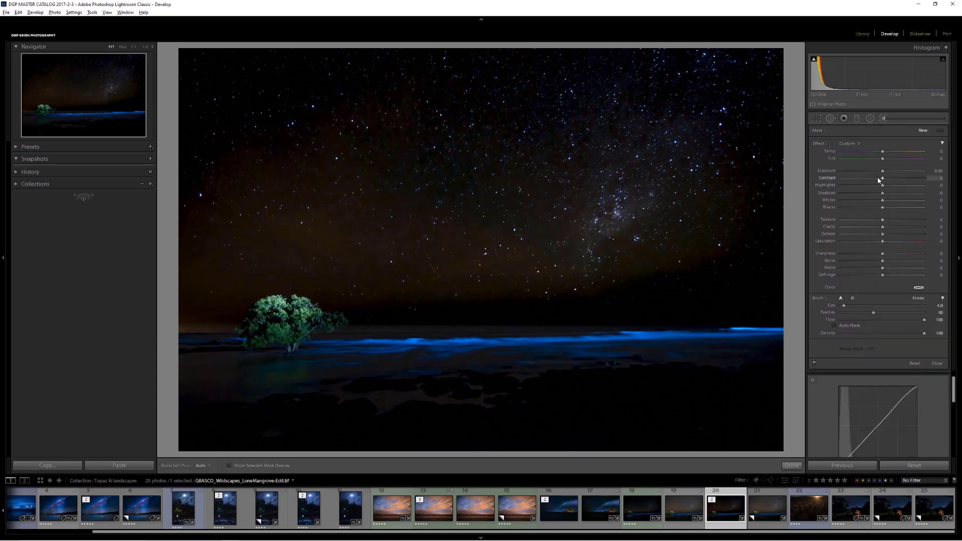
scroll(883, 176, "up", 1)
scroll(887, 173, "up", 2)
left_click_drag(881, 155, 877, 154)
left_click_drag(349, 346, 779, 331)
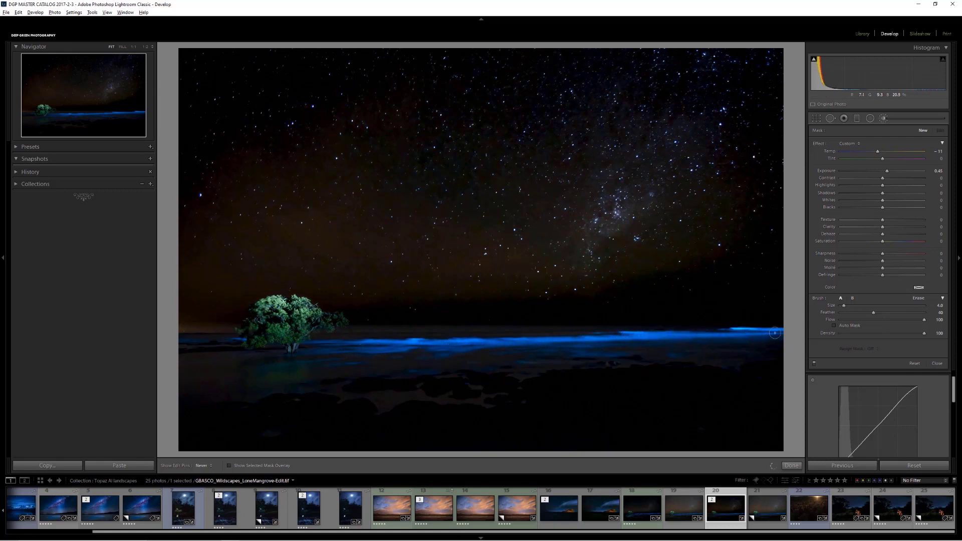
Reduce the brush Flow to about 61, extend the brushed adjustment over the water beside the mangrove, and finish the brush edit
left_click(892, 320)
mouse_move(458, 353)
left_mouse_down()
mouse_move(307, 351)
mouse_move(336, 351)
left_mouse_up()
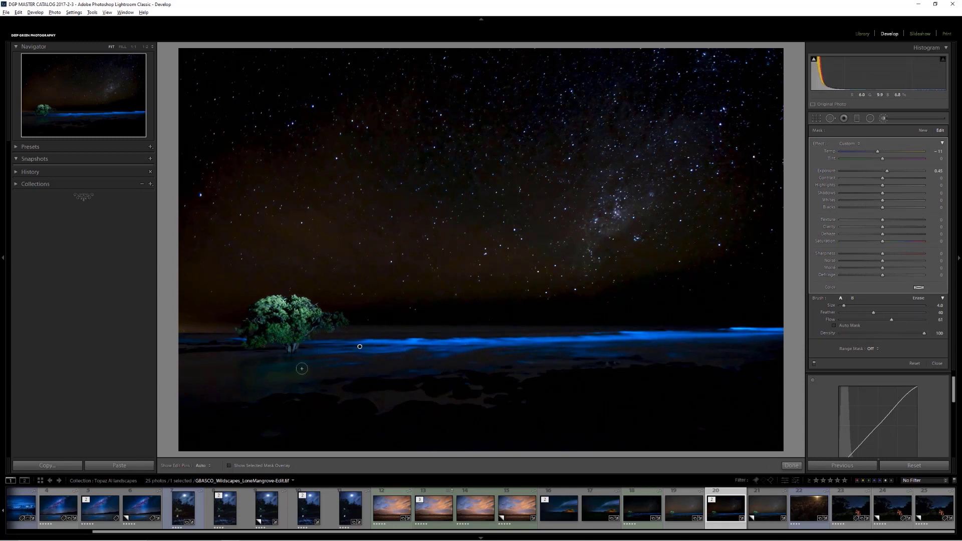
key("h")
key("h")
left_click(792, 465)
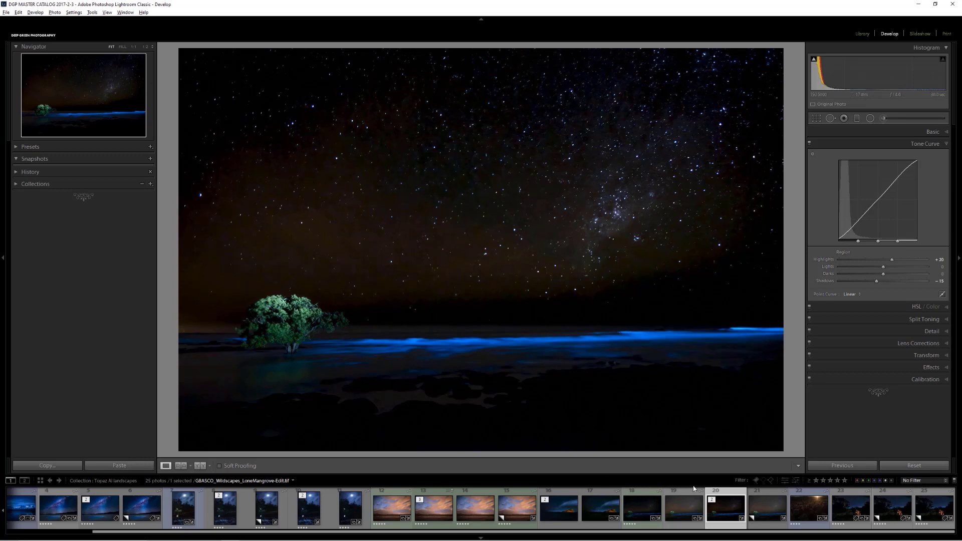
Put DGPprints-Earth's edge.psd and the edited LoneMangrove-Edit.tif side by side in the Library's Compare view
left_click(643, 516)
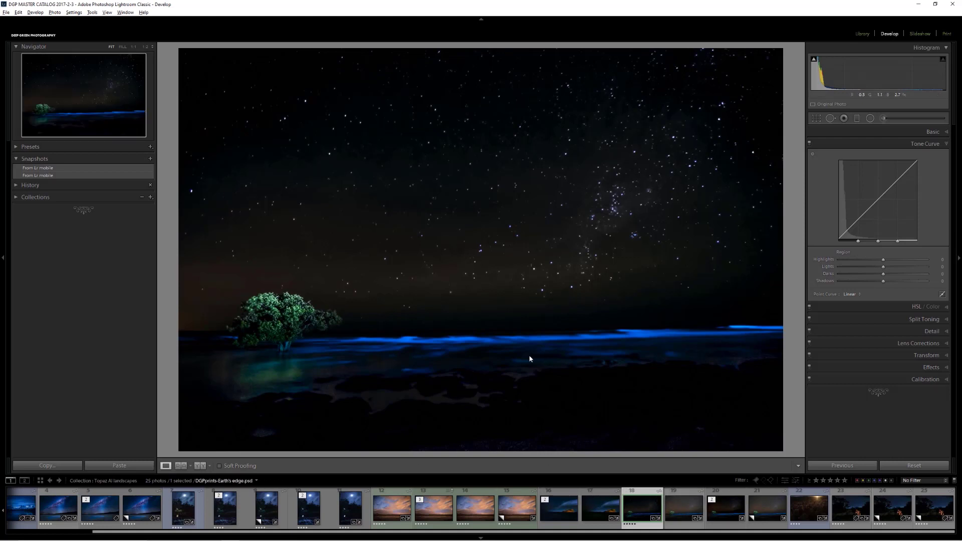
left_click(726, 508, "ctrl")
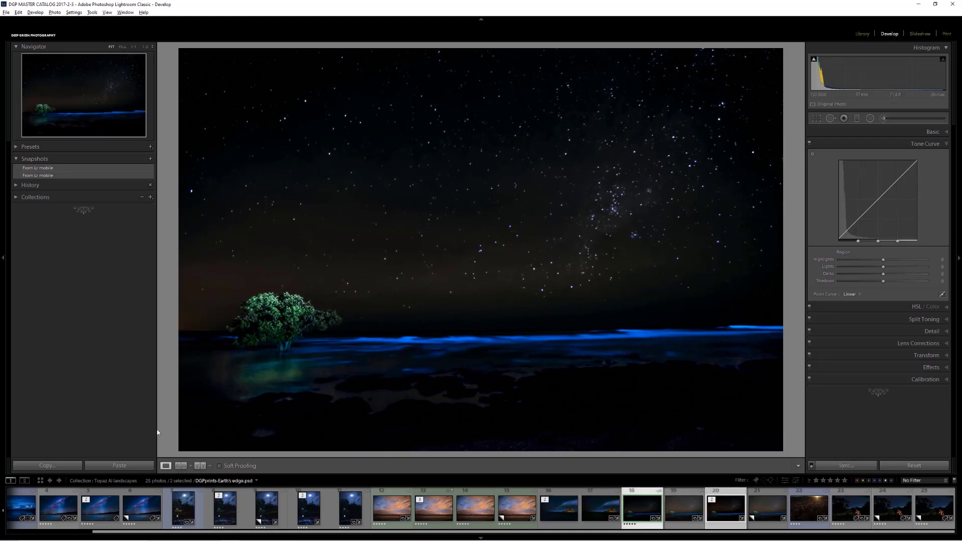
left_click(862, 33)
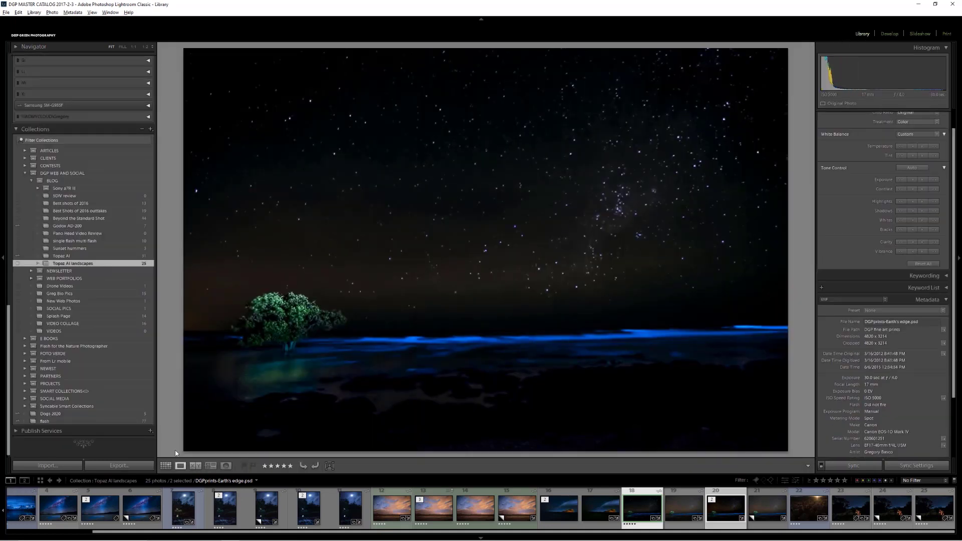
left_click(195, 466)
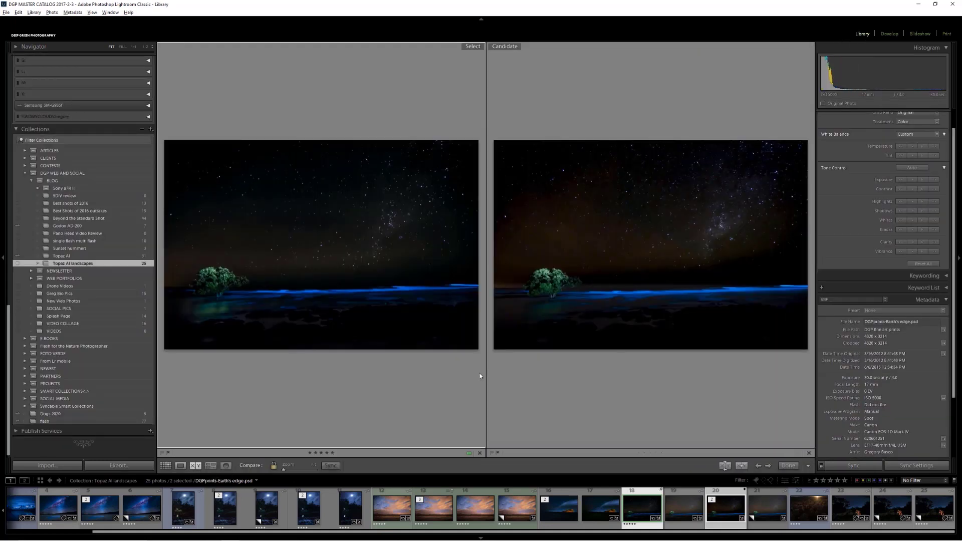
Compare the mangrove, surf and stars of both versions at 1:1, and return to the Loupe view of the finished print
left_click(226, 293)
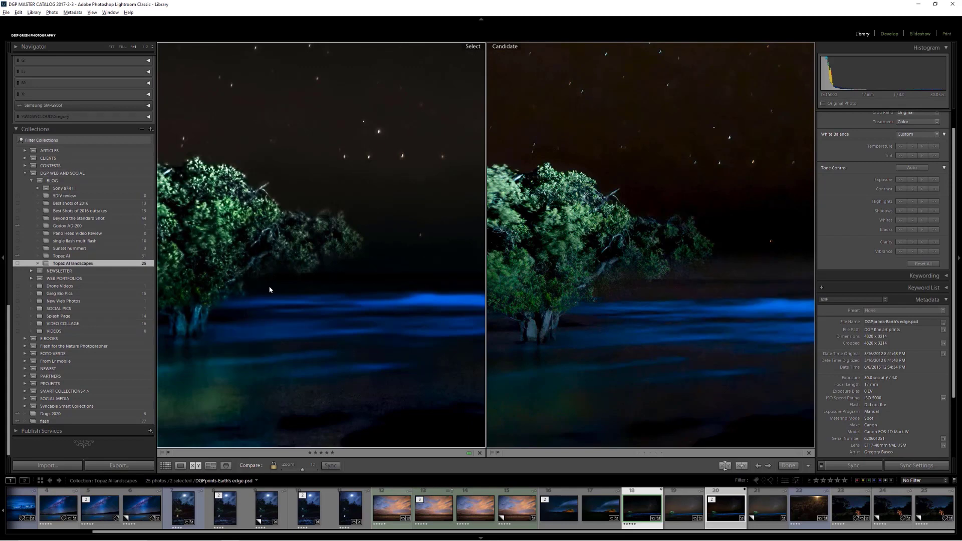
left_click_drag(269, 290, 273, 362)
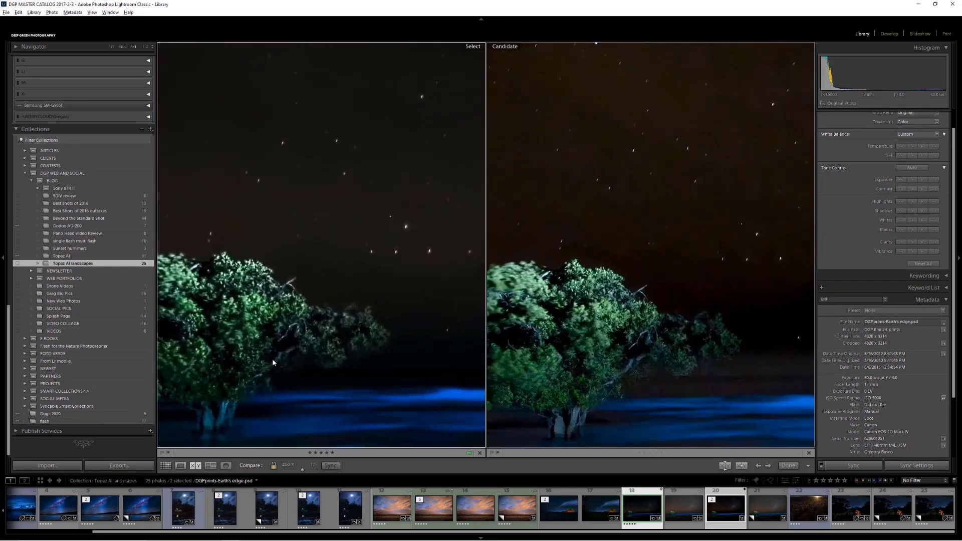
left_click_drag(371, 115, 303, 317)
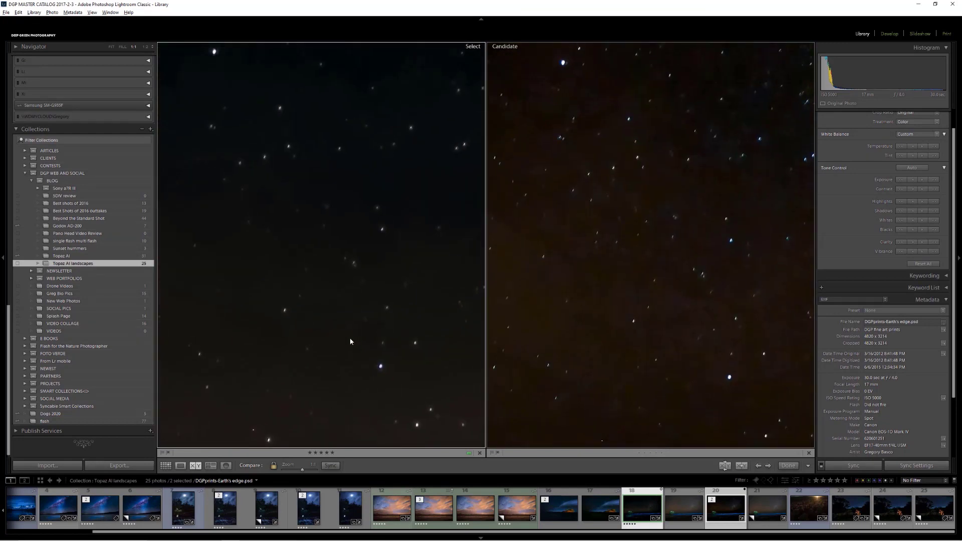
left_click_drag(351, 341, 403, 257)
left_click(342, 301)
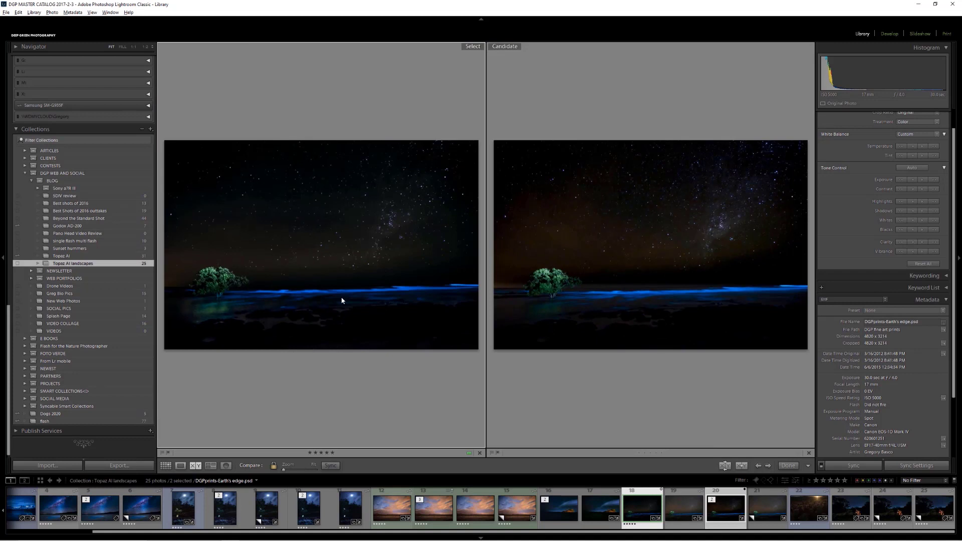
left_click(179, 467)
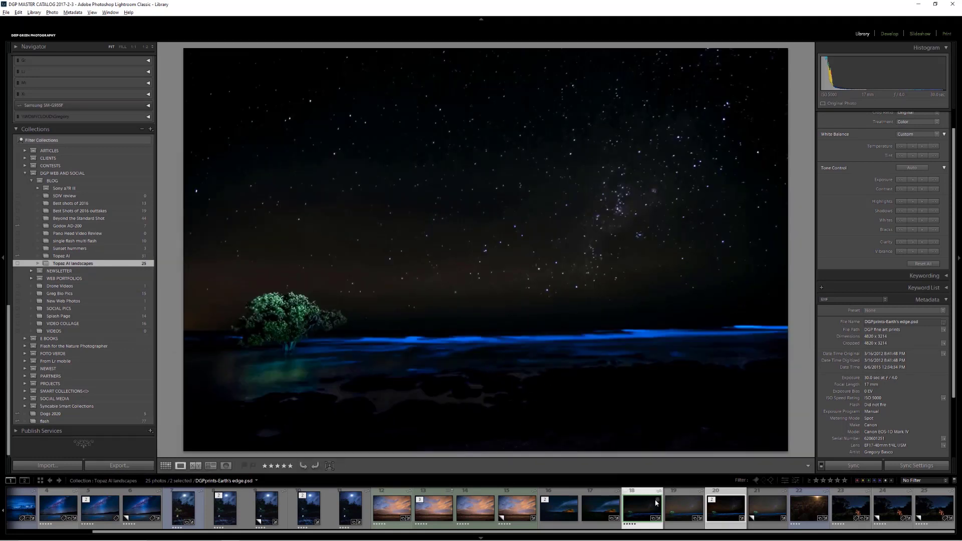